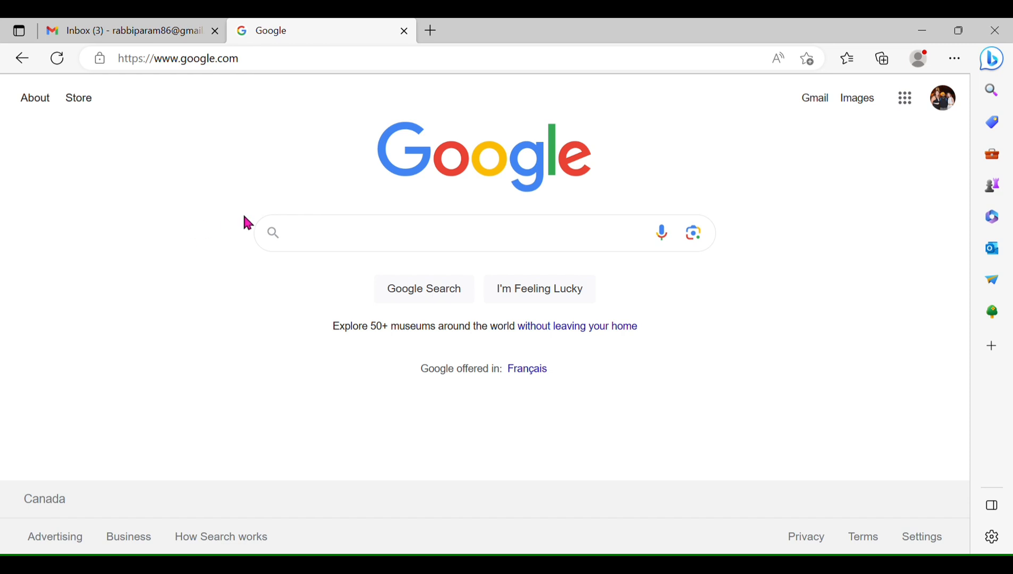
# - Go to Canada.ca by entering 'canada' in the address bar and choosing the suggestion
pyautogui.click(271, 73)
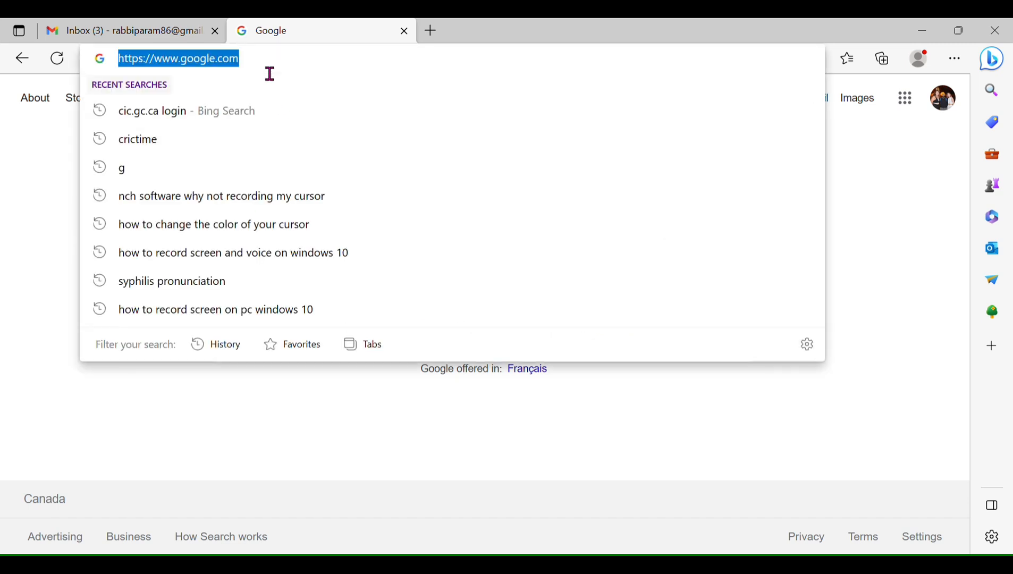
pyautogui.write('canada.ca')
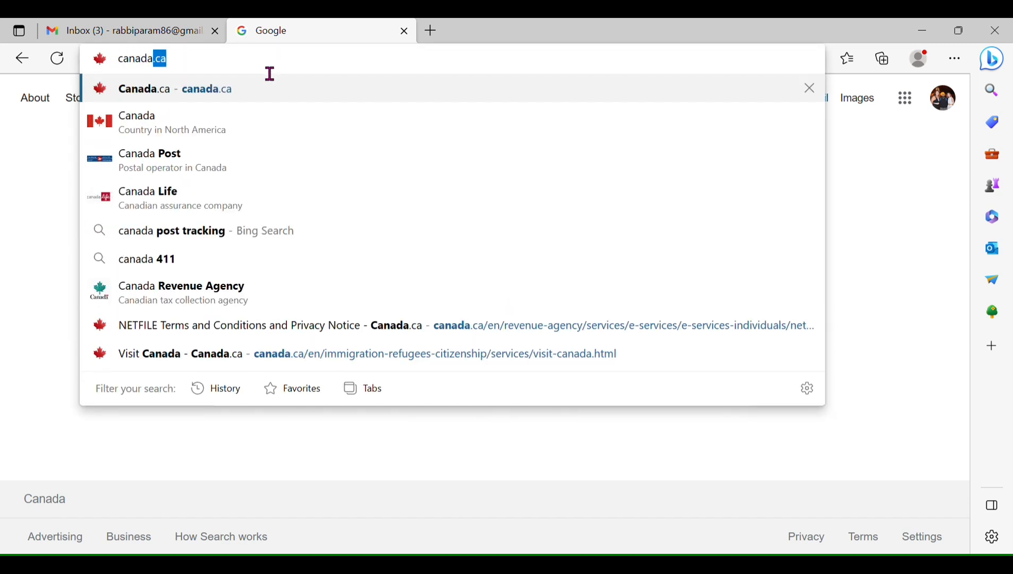
pyautogui.click(238, 92)
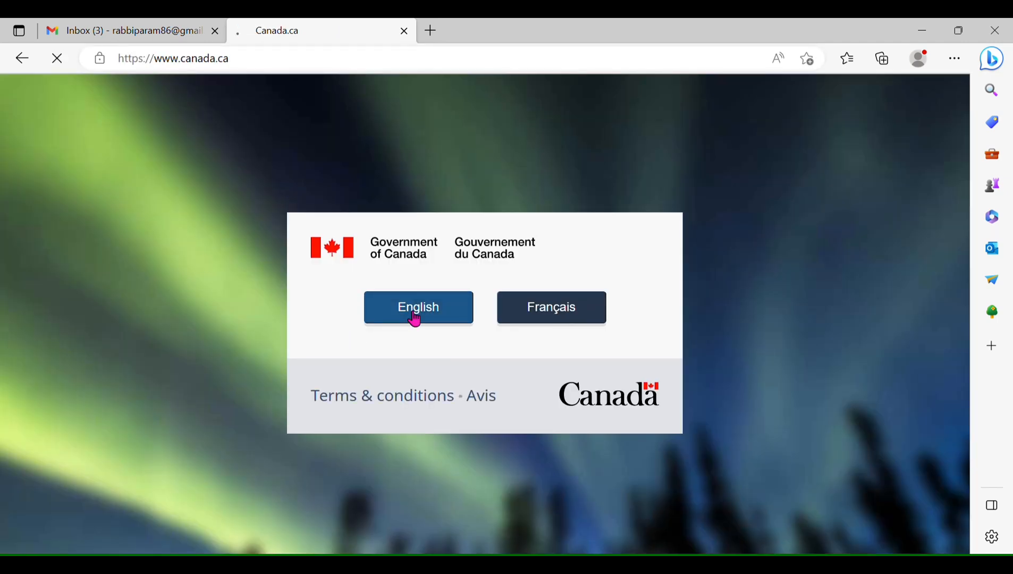
# - Choose English, then navigate Visit Canada → visiting from outside Canada → Apply for a visitor visa
pyautogui.click(415, 314)
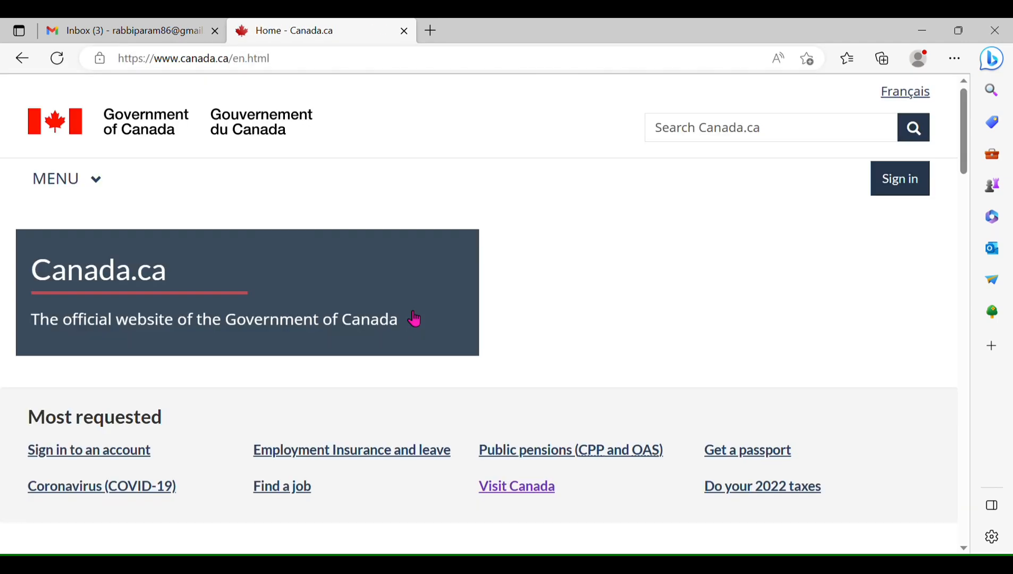
pyautogui.scroll(-3, 336, 330)
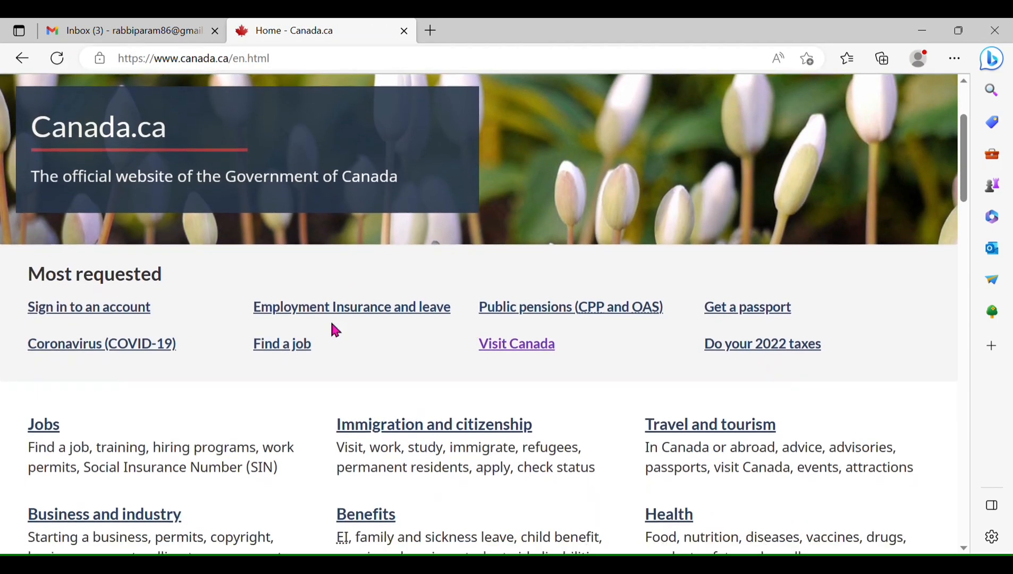
pyautogui.click(519, 346)
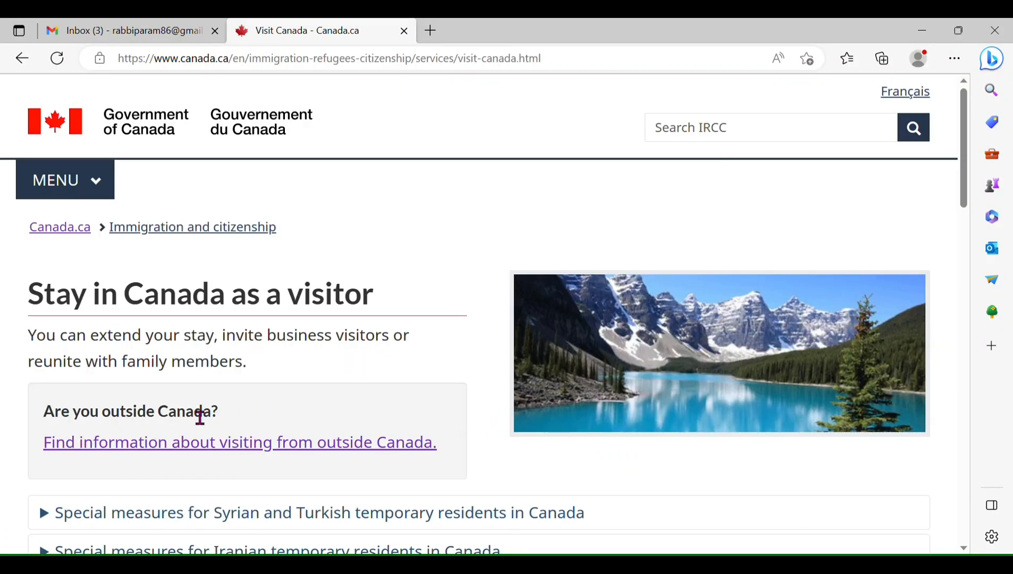
pyautogui.scroll(-6, 113, 410)
pyautogui.scroll(4, 319, 375)
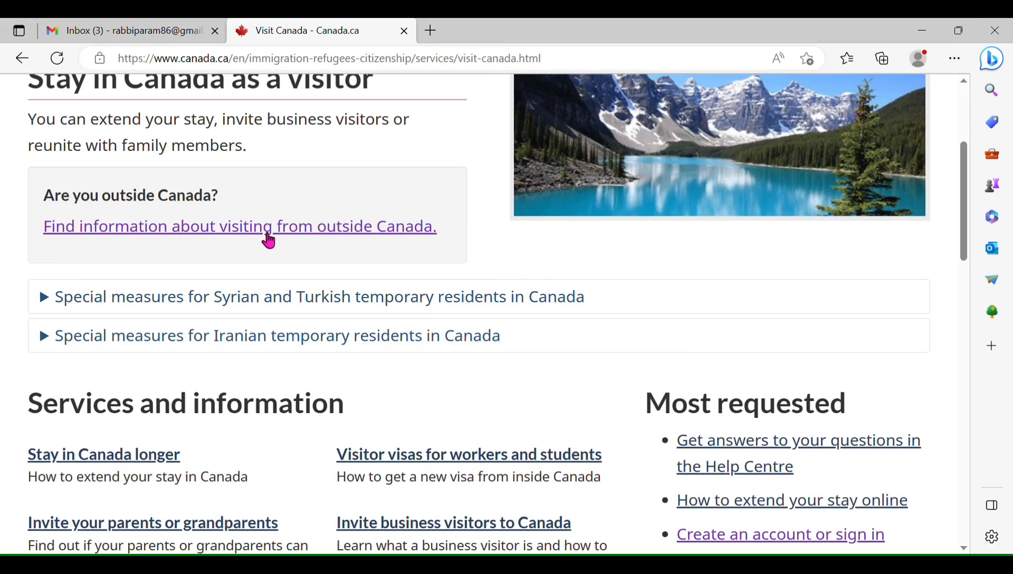
pyautogui.click(290, 235)
pyautogui.scroll(-6, 274, 398)
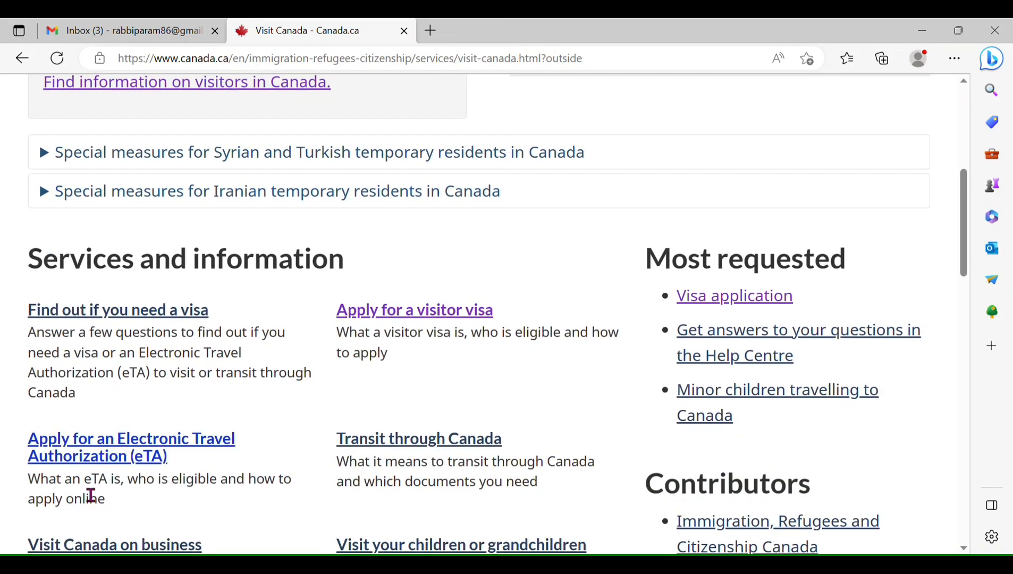
pyautogui.click(422, 314)
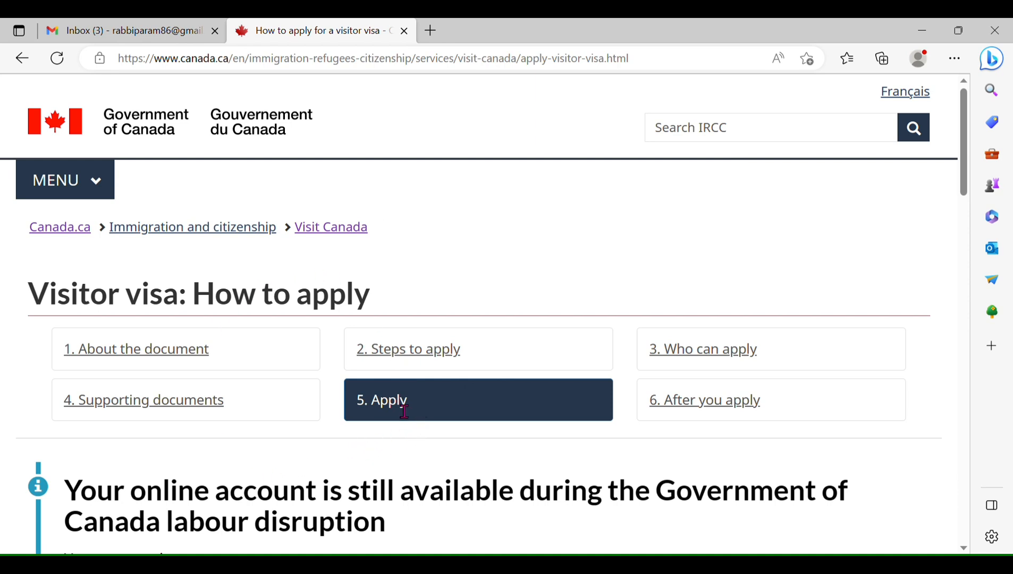
# - Select 'To unite with a family member' as the reason and get its instructions
pyautogui.scroll(-3, 429, 310)
pyautogui.scroll(-15, 294, 340)
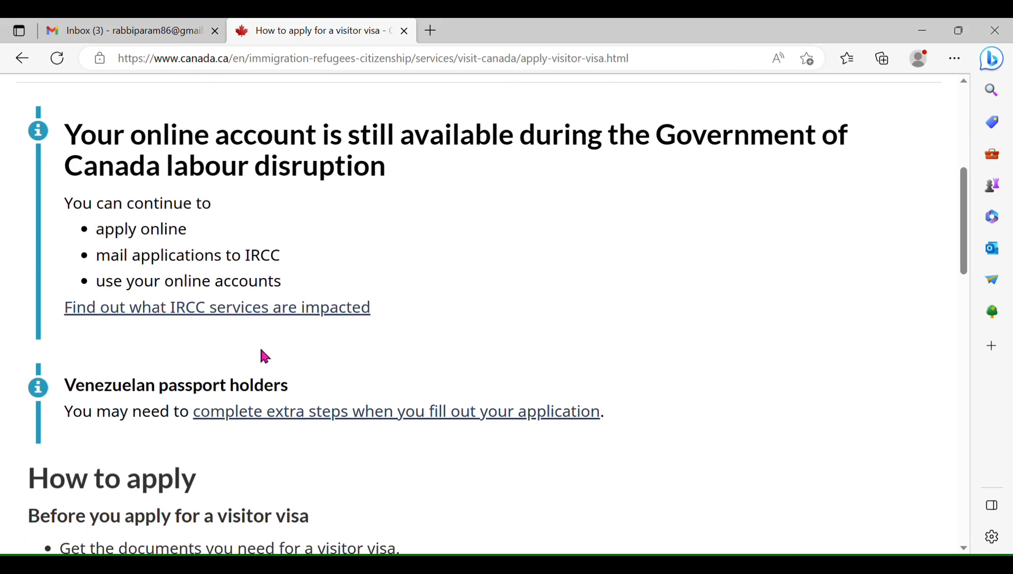
pyautogui.scroll(-2, 235, 366)
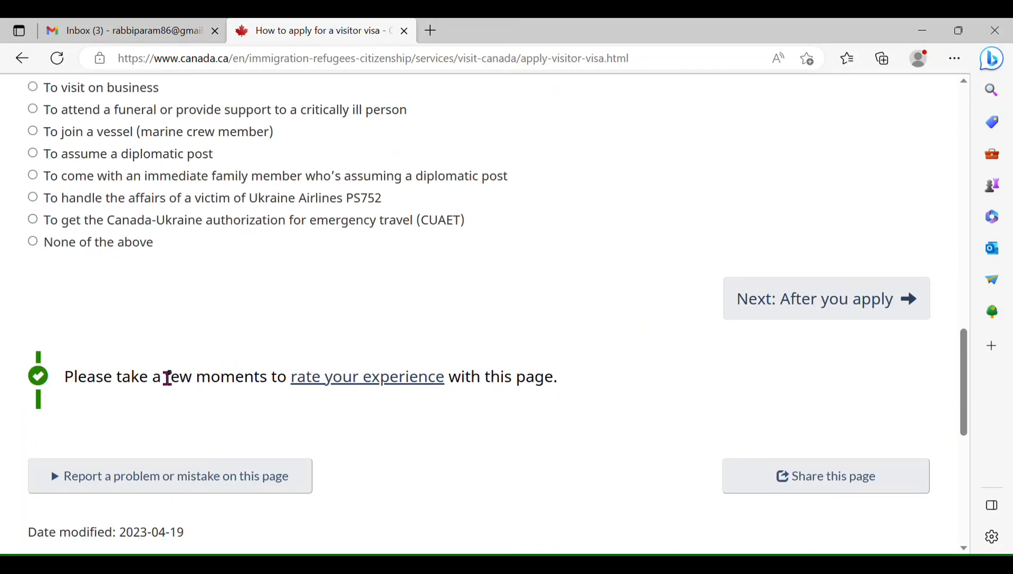
pyautogui.scroll(1, 174, 378)
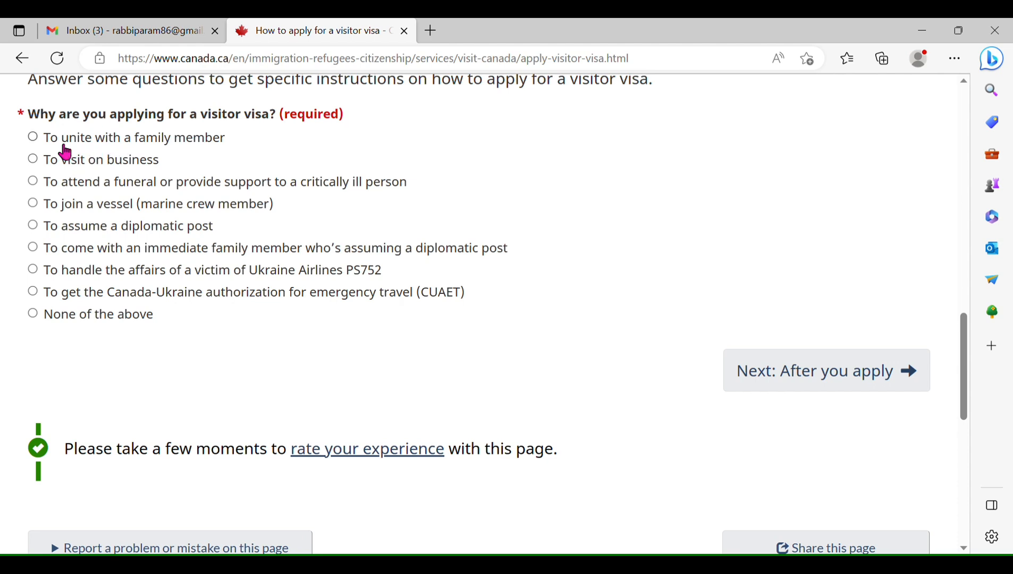
pyautogui.click(32, 137)
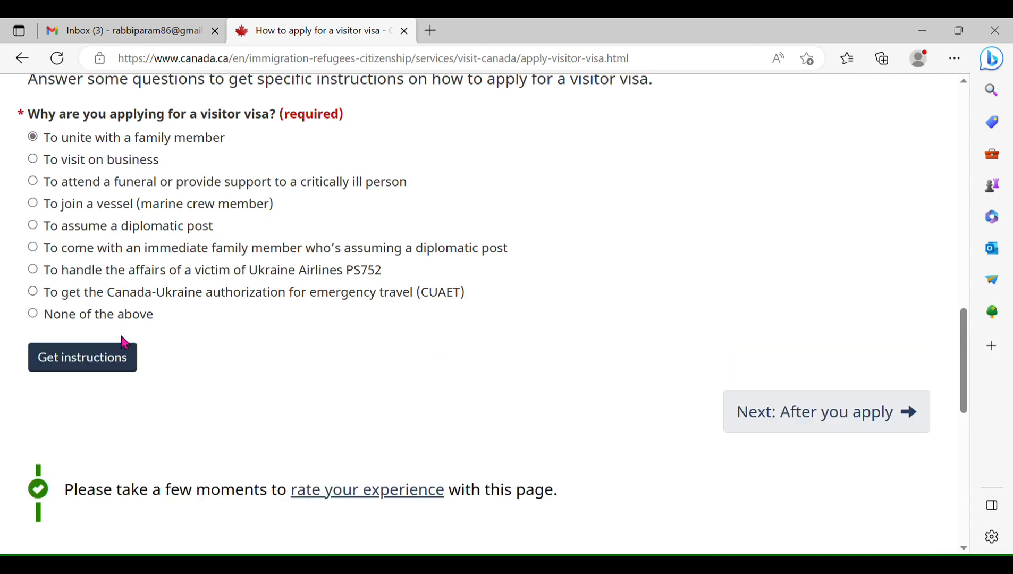
pyautogui.click(89, 366)
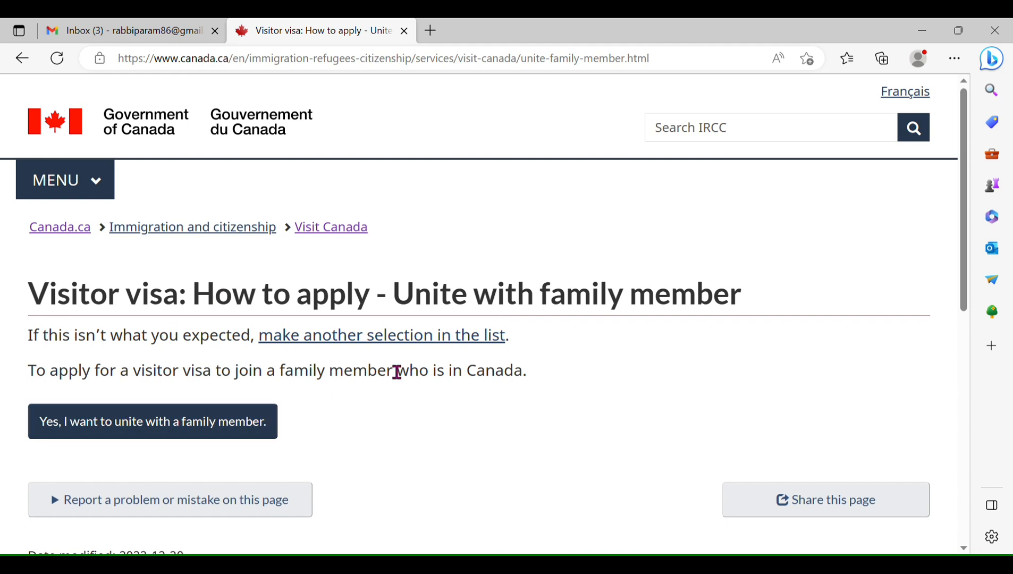
# - Confirm uniting with a family member, then follow IRCC Portal instructions to Sign up and apply
pyautogui.scroll(-3, 395, 372)
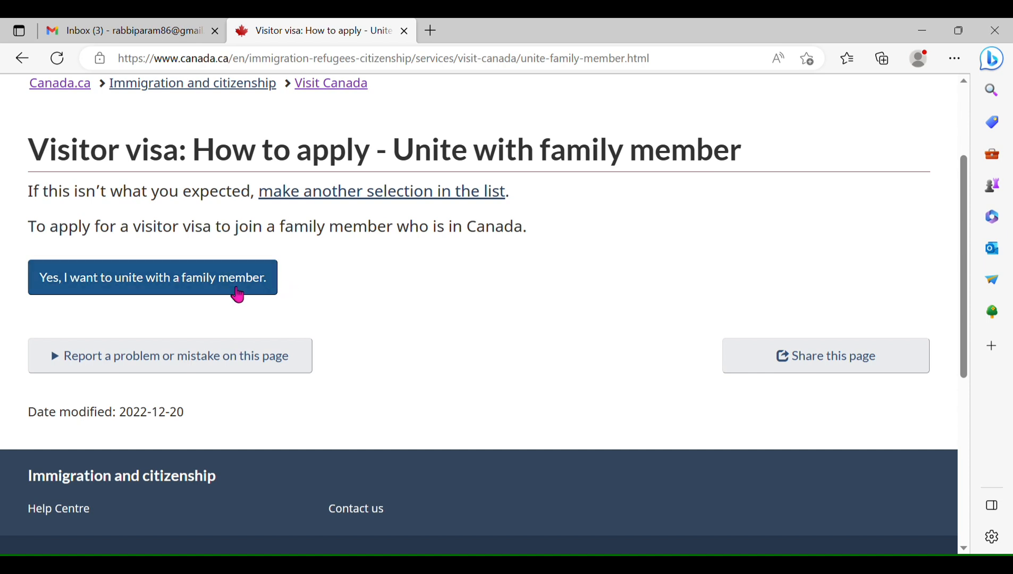
pyautogui.click(161, 284)
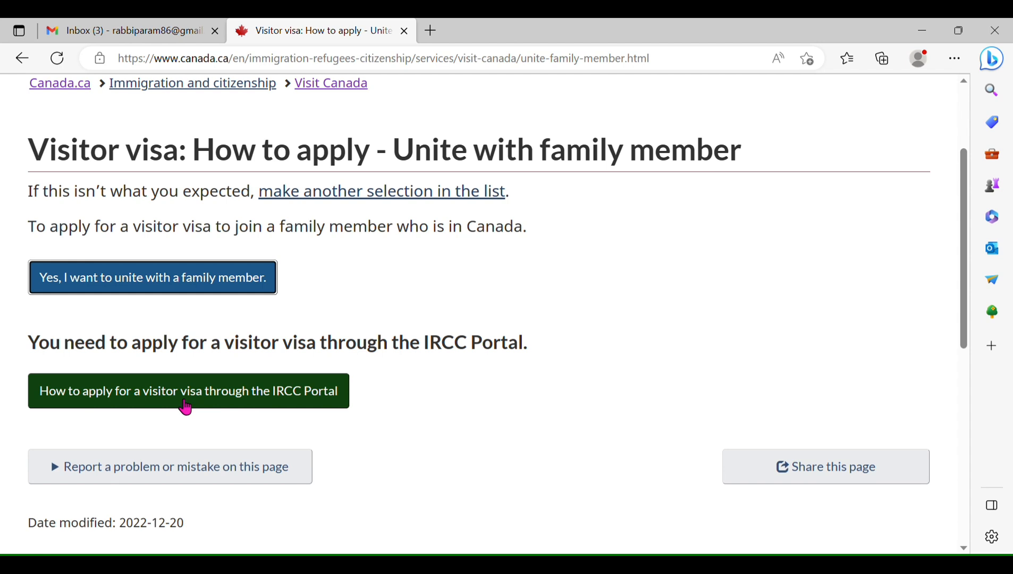
pyautogui.click(265, 401)
pyautogui.scroll(-3, 265, 401)
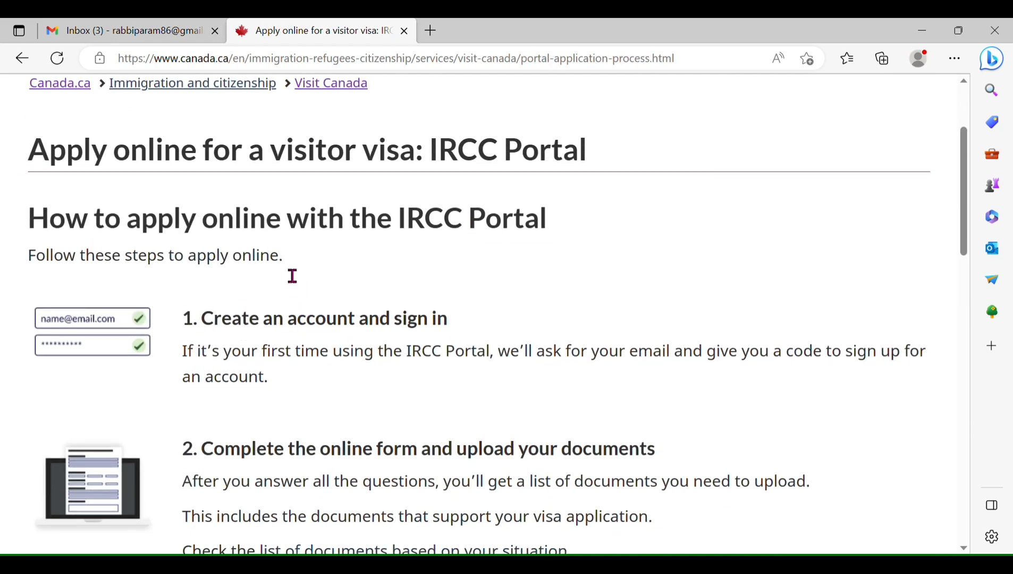
pyautogui.scroll(-2, 278, 388)
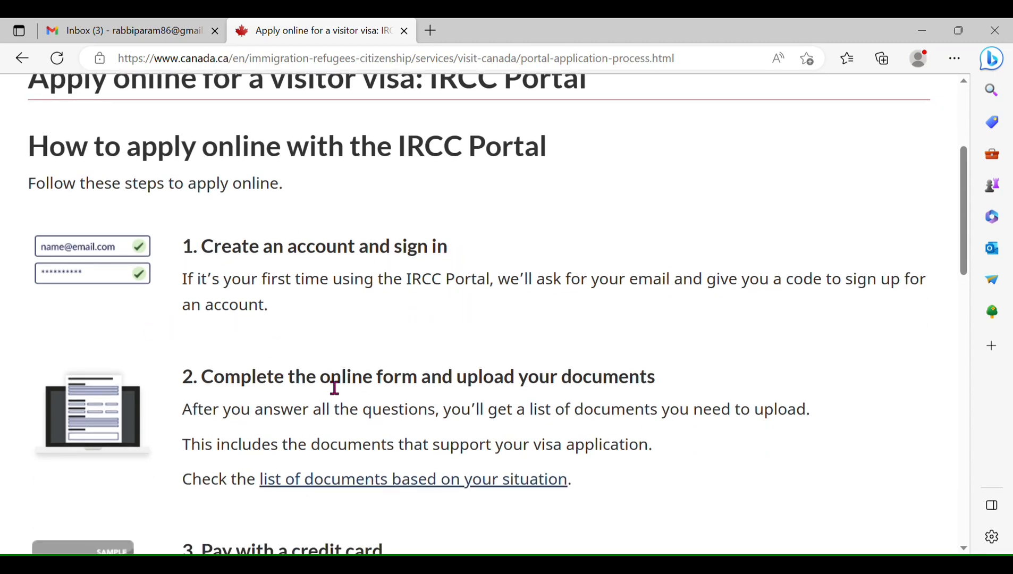
pyautogui.scroll(-5, 340, 384)
pyautogui.scroll(-5, 433, 318)
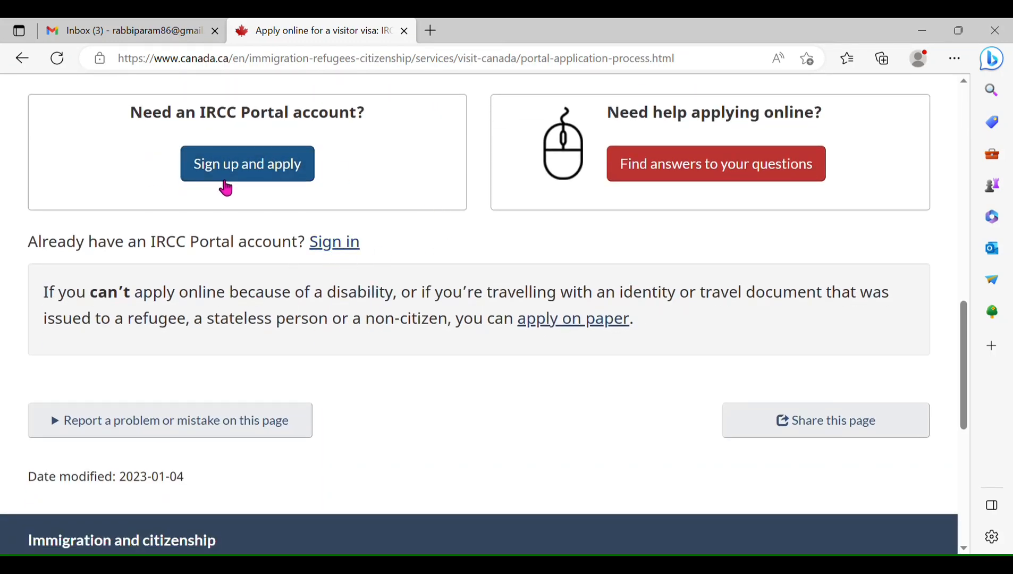
pyautogui.click(263, 167)
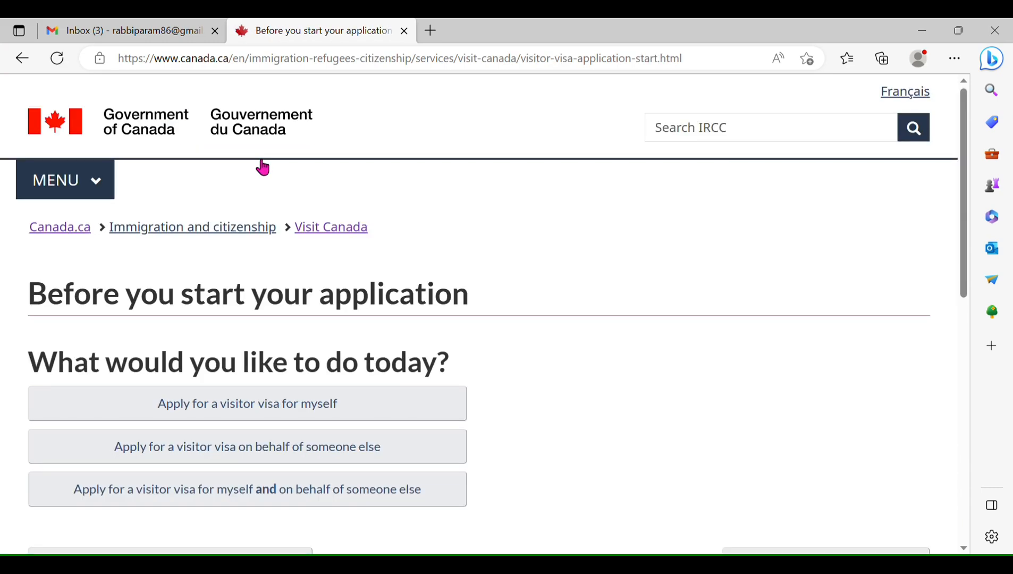
# - Choose applying for a visitor visa for myself, answer No to an existing application, and continue
pyautogui.scroll(-3, 320, 277)
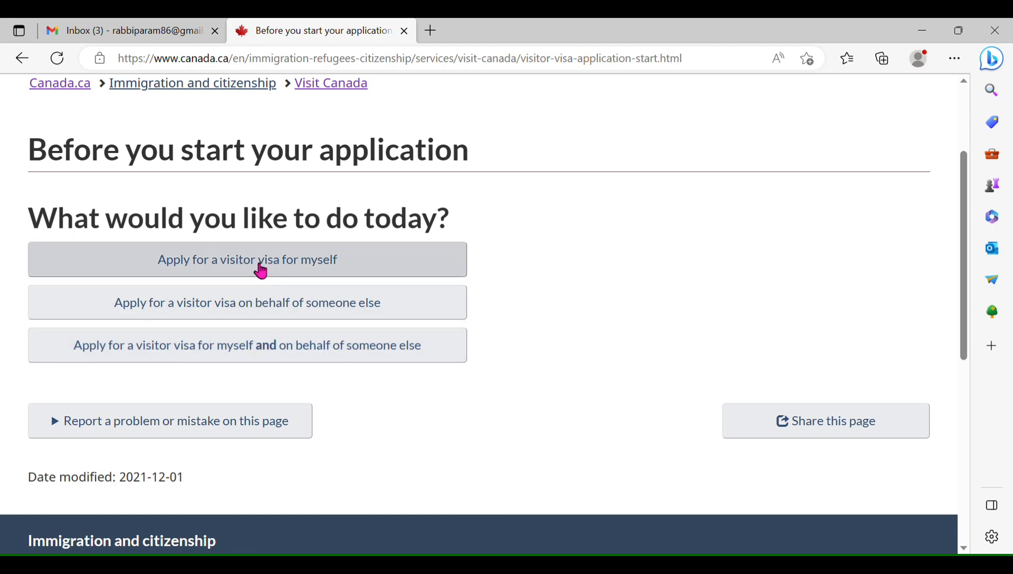
pyautogui.click(259, 270)
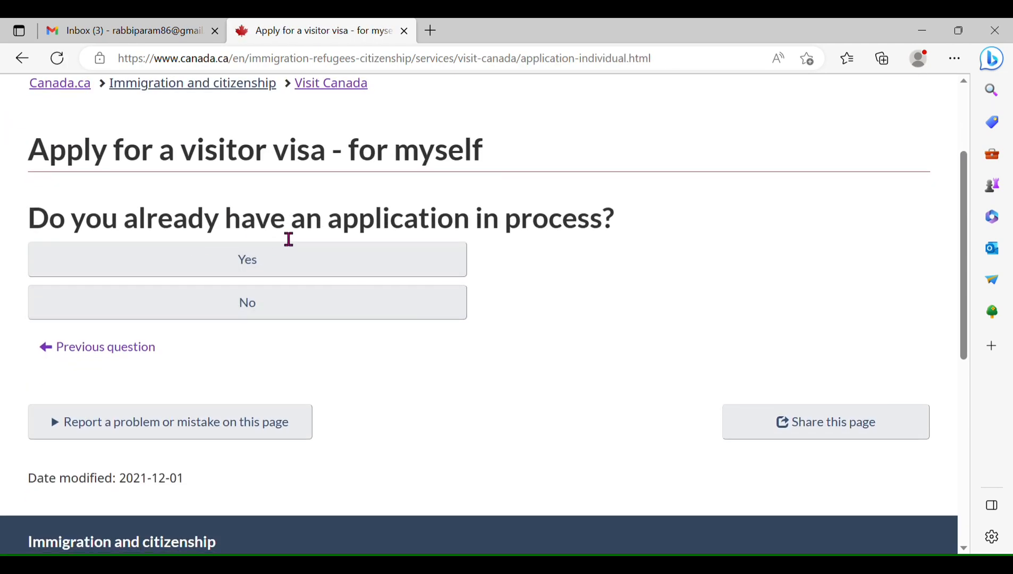
pyautogui.click(263, 314)
pyautogui.scroll(-1, 247, 371)
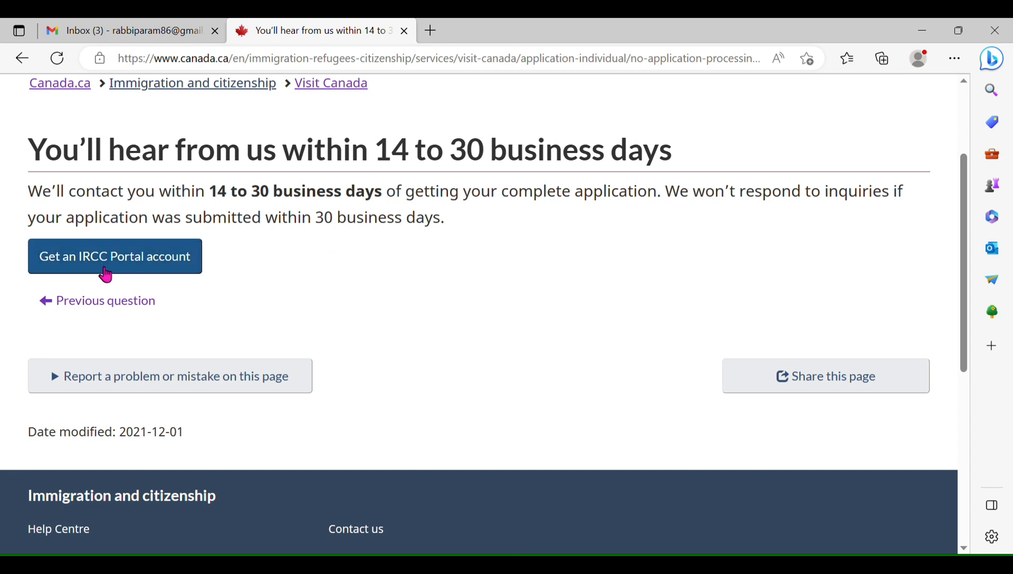
pyautogui.click(111, 259)
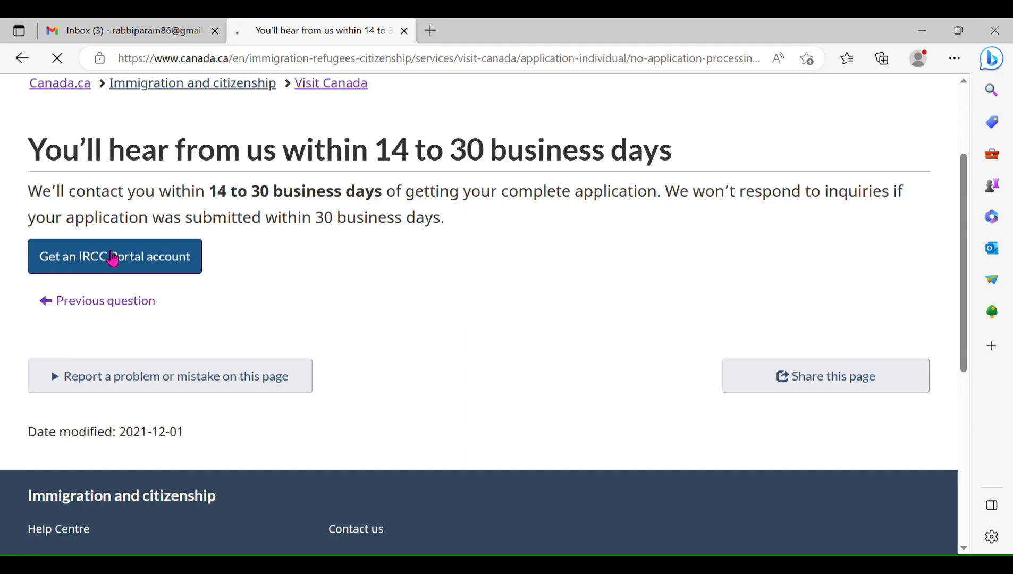
pyautogui.scroll(-4, 264, 360)
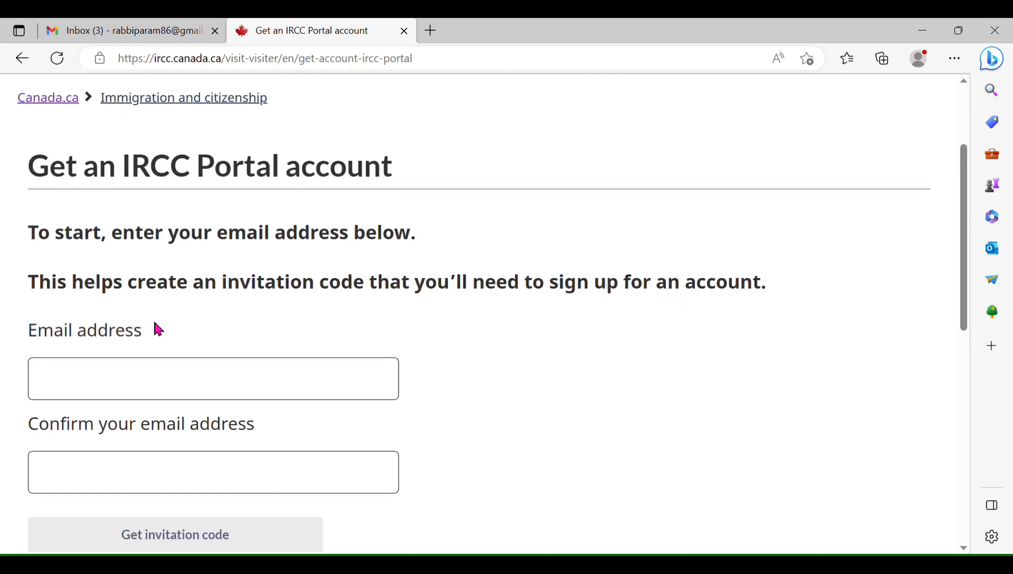
# - Enter the applicant's e-mail address and paste it into the Confirm email field
pyautogui.click(157, 253)
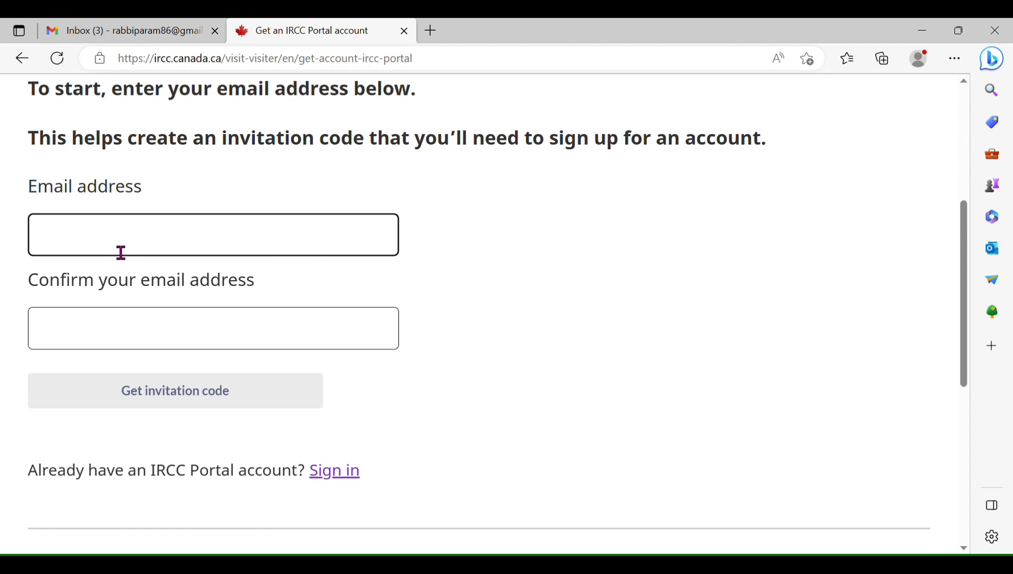
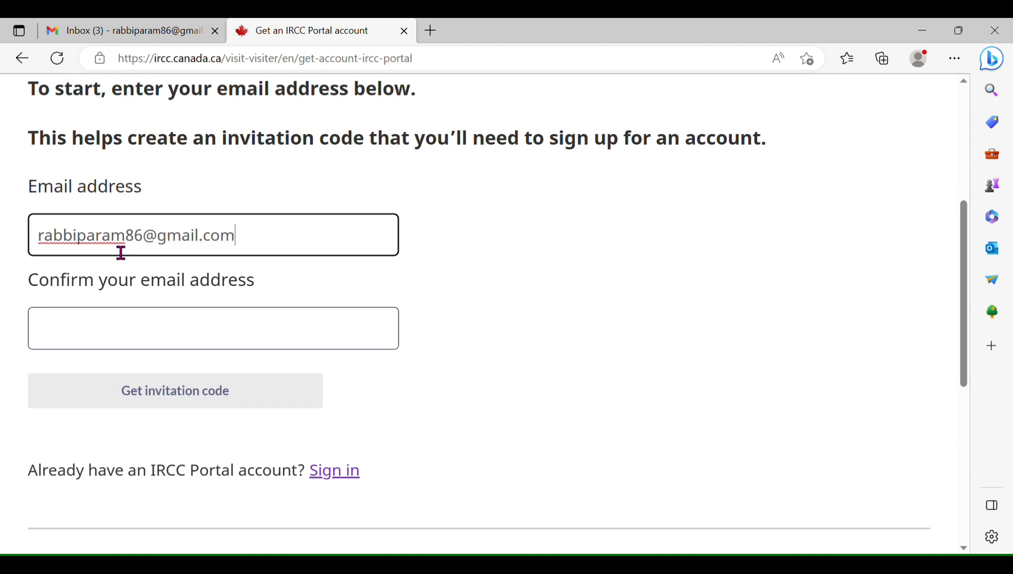
pyautogui.moveTo(255, 239); pyautogui.dragTo(45, 264)
pyautogui.hotkey('ctrl', 'c')
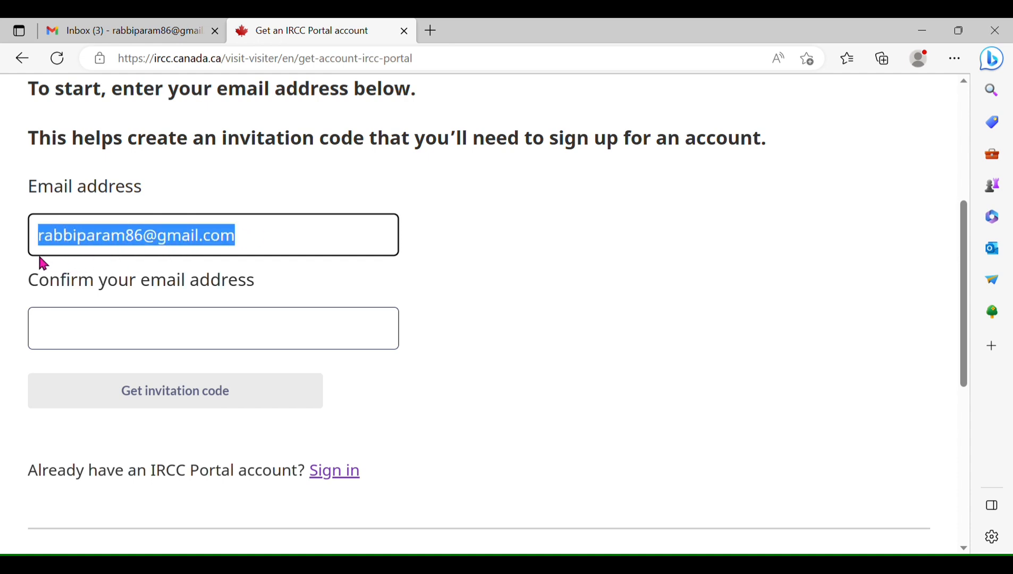
pyautogui.click(98, 328)
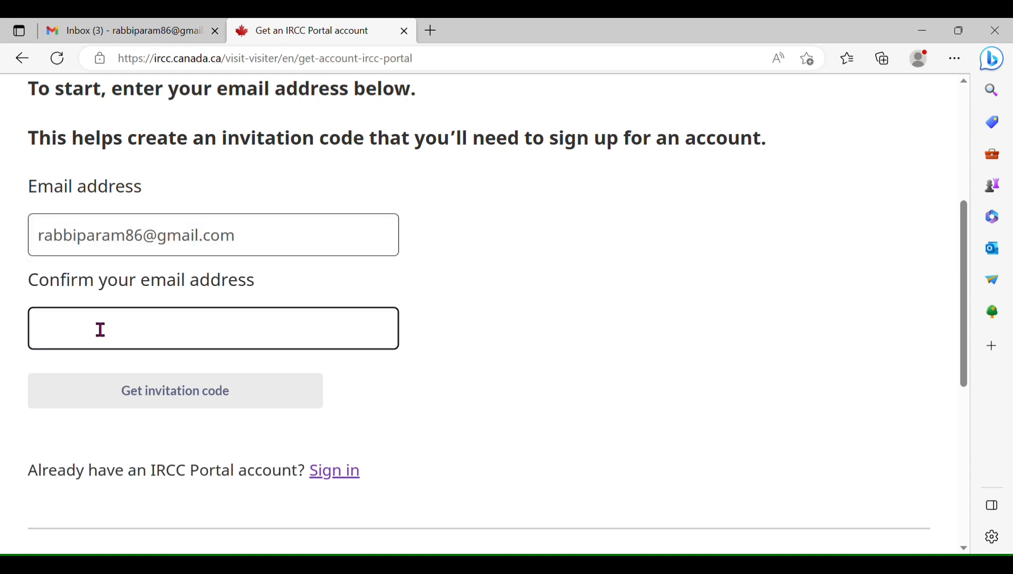
pyautogui.scroll(1, 119, 333)
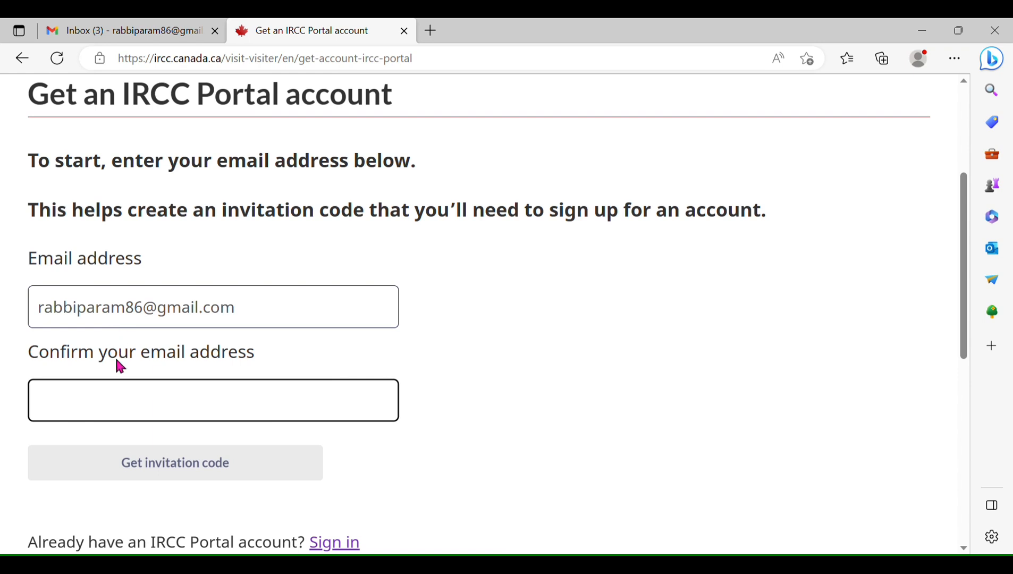
pyautogui.click(115, 406)
pyautogui.hotkey('ctrl', 'v')
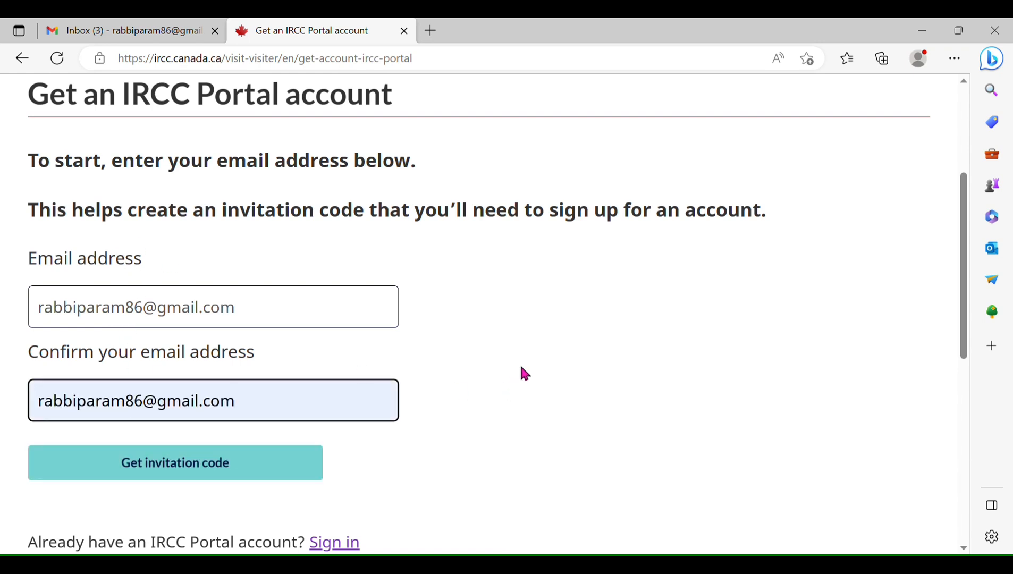
pyautogui.scroll(-2, 522, 377)
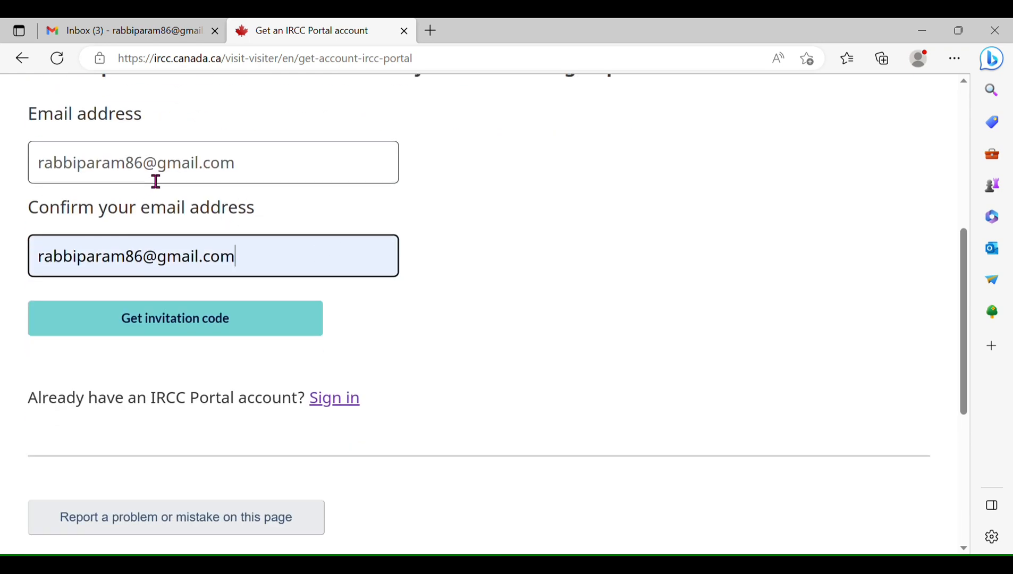
# - Generate the invitation code, copy it, and continue to the portal sign-up page
pyautogui.click(173, 321)
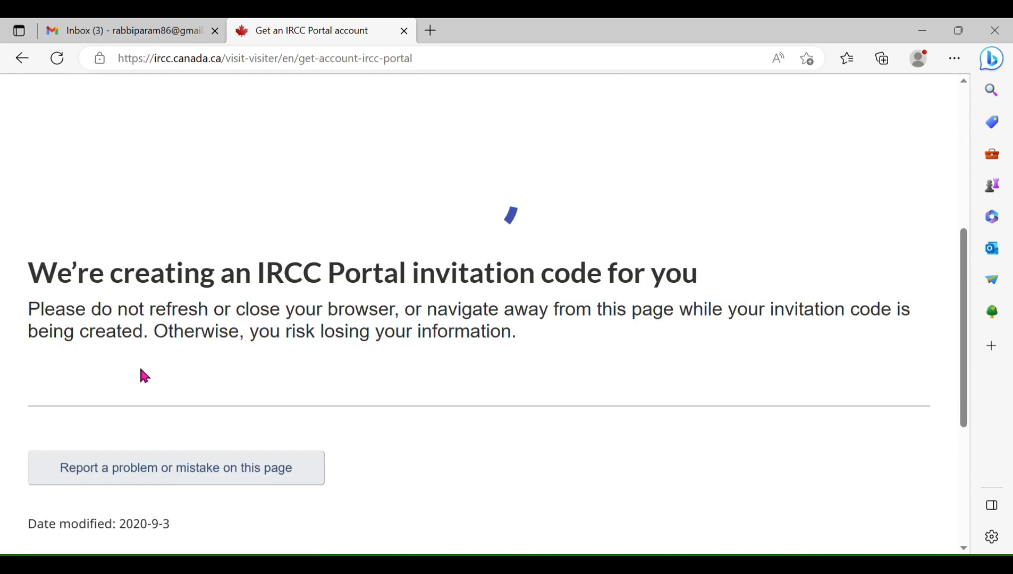
pyautogui.scroll(-2, 305, 332)
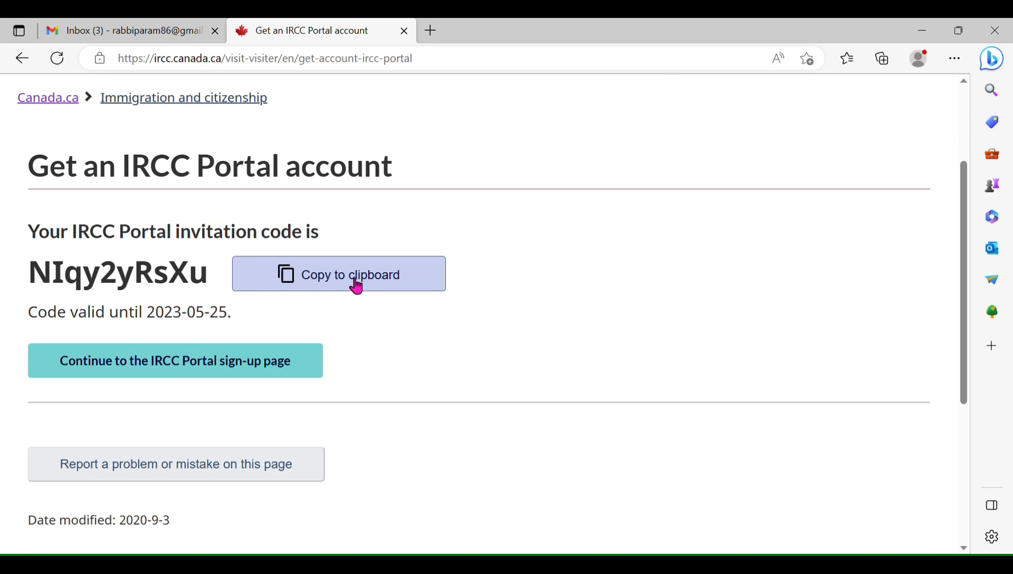
pyautogui.click(371, 278)
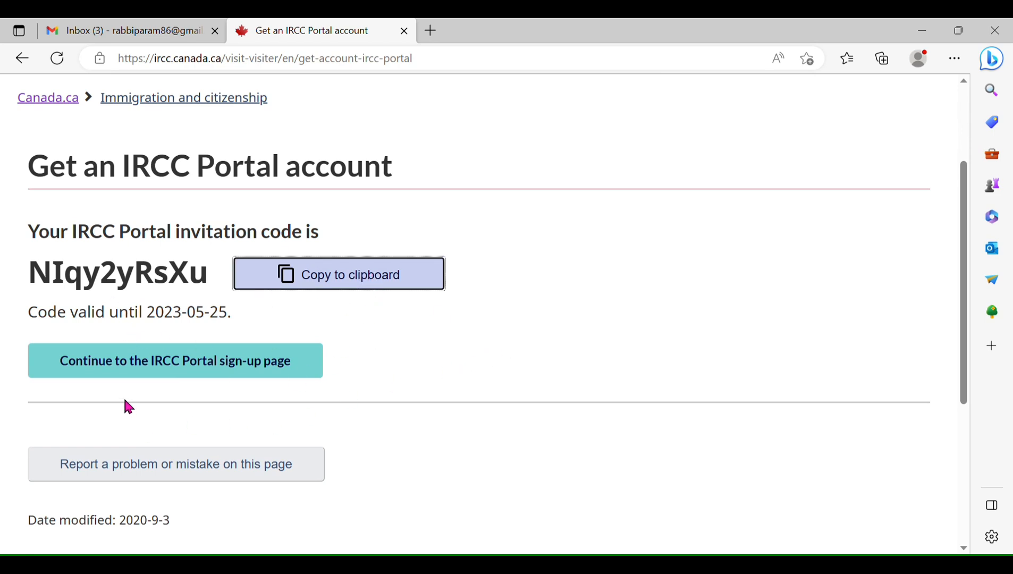
pyautogui.click(120, 362)
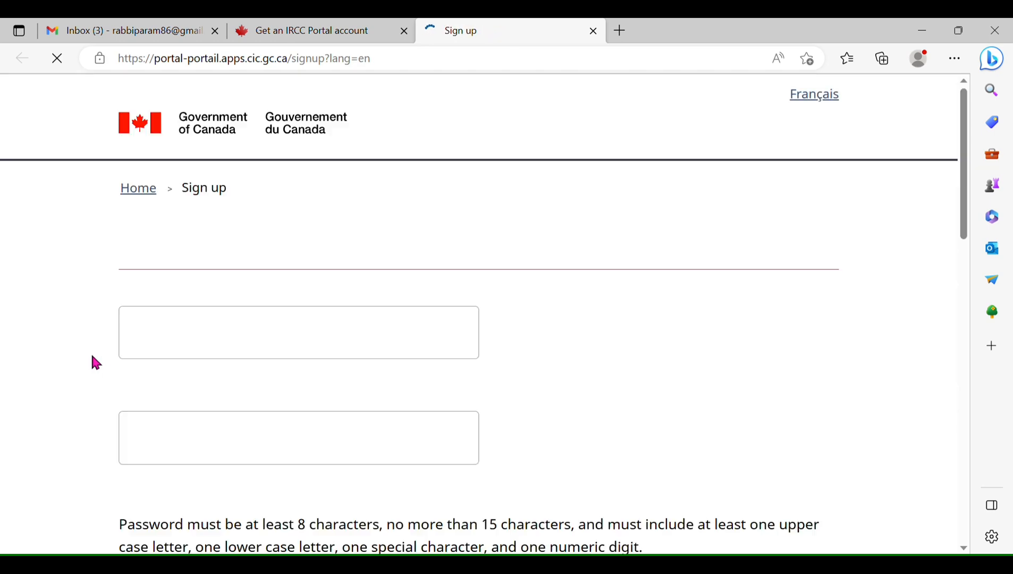
# - Paste the invite code, fill in the saved e-mail, and enter the password twice
pyautogui.click(204, 341)
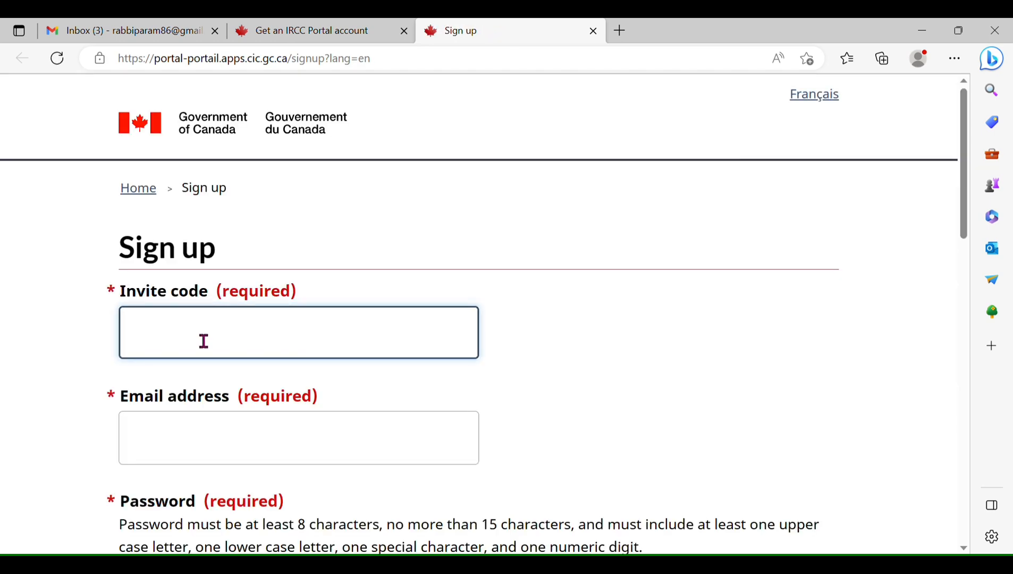
pyautogui.scroll(-3, 287, 344)
pyautogui.click(218, 306)
pyautogui.click(194, 346)
pyautogui.click(181, 462)
pyautogui.click(302, 305)
pyautogui.click(160, 458)
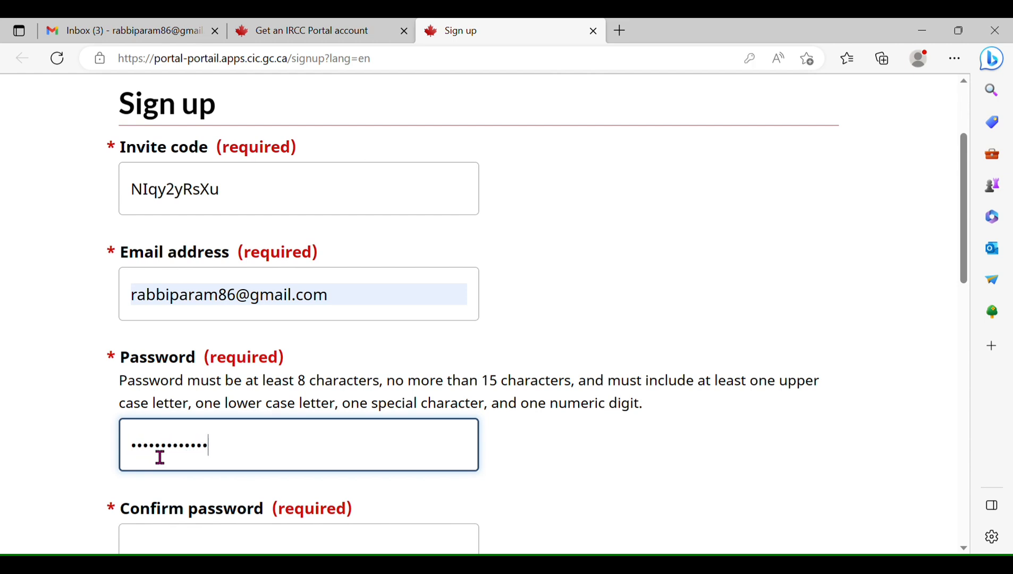
pyautogui.scroll(-3, 160, 458)
pyautogui.click(175, 421)
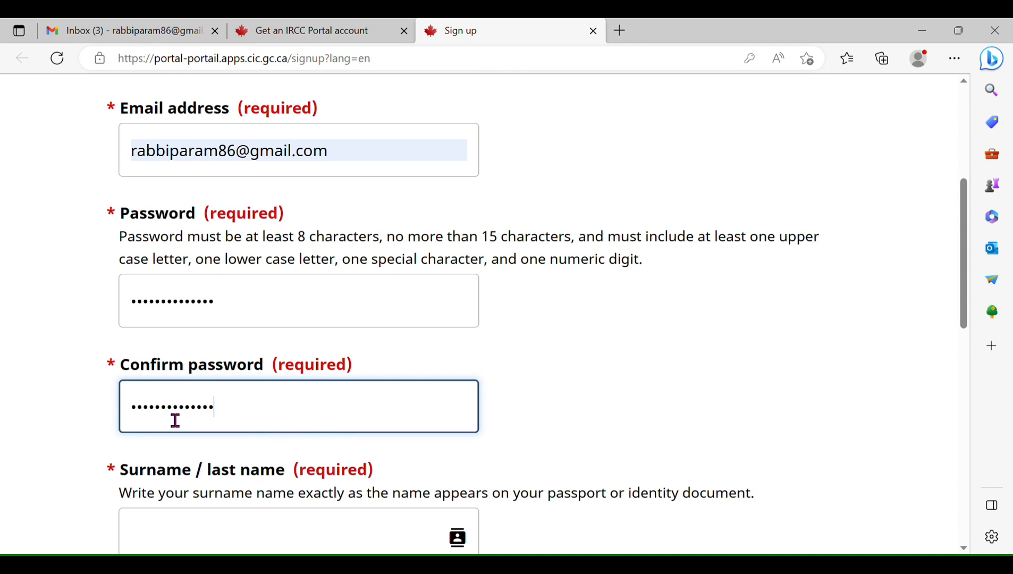
# - Enter the surname and leave the optional given name blank
pyautogui.click(170, 408)
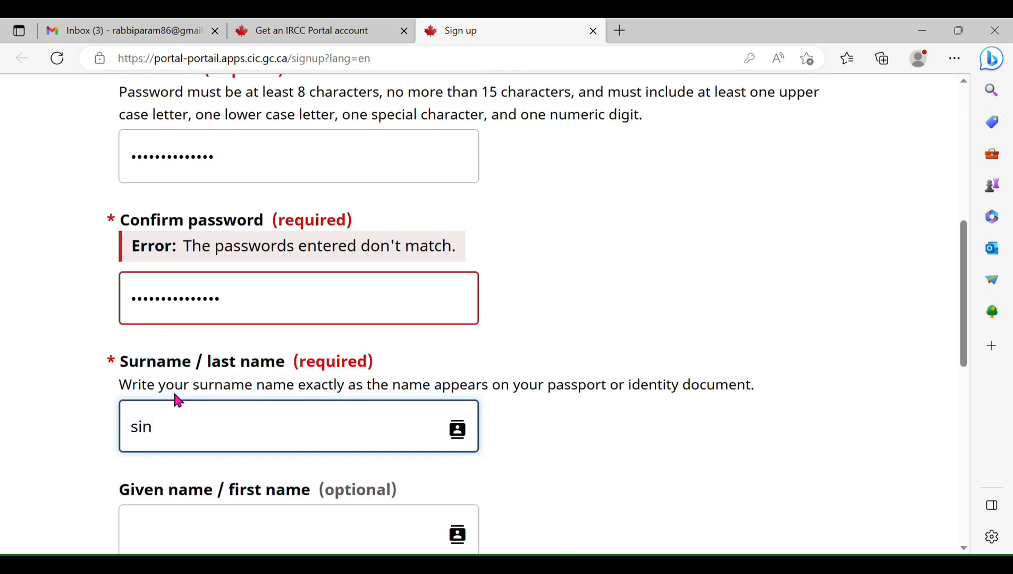
pyautogui.click(62, 434)
pyautogui.scroll(-4, 63, 434)
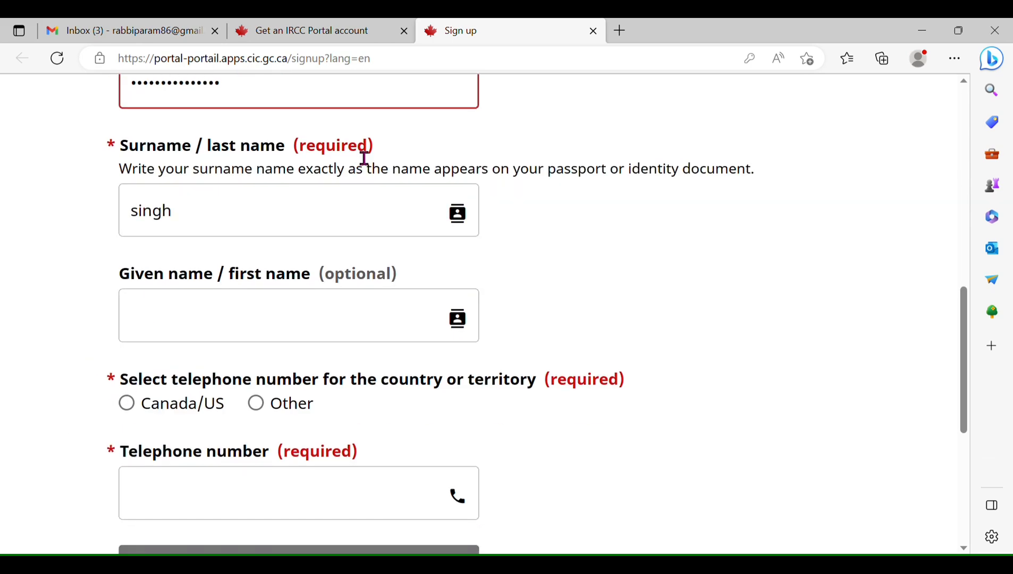
pyautogui.click(357, 330)
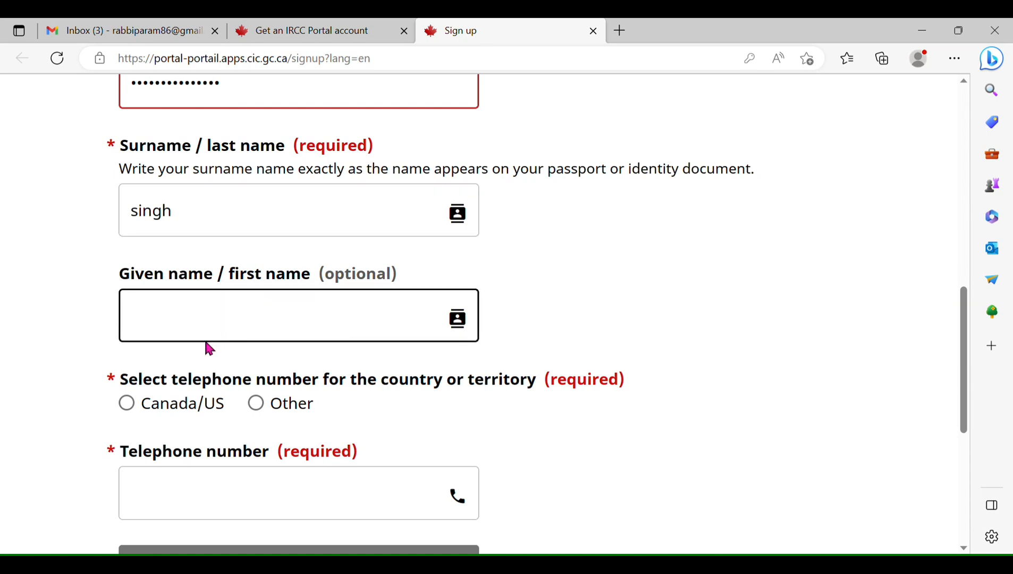
pyautogui.click(54, 347)
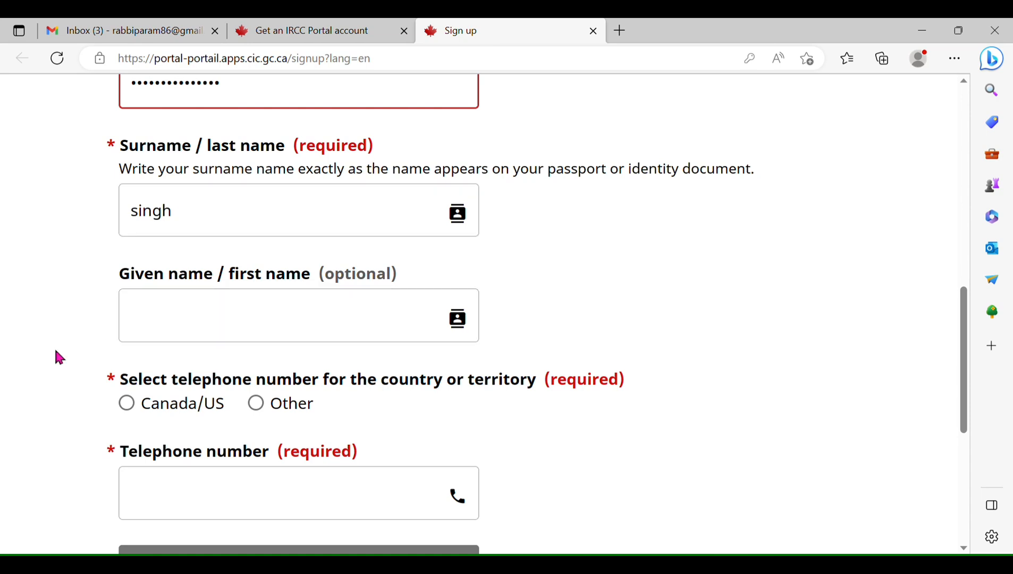
pyautogui.scroll(-4, 54, 346)
# - Choose an Other phone number with dial code 91 and enter the telephone number
pyautogui.click(257, 188)
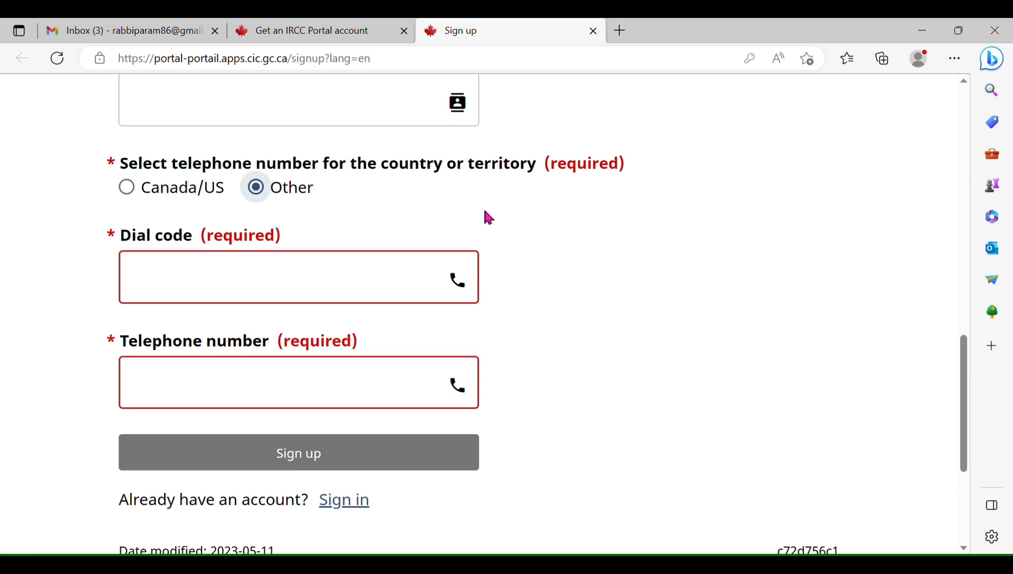
pyautogui.click(219, 298)
pyautogui.write('91')
pyautogui.click(205, 388)
pyautogui.write('999888')
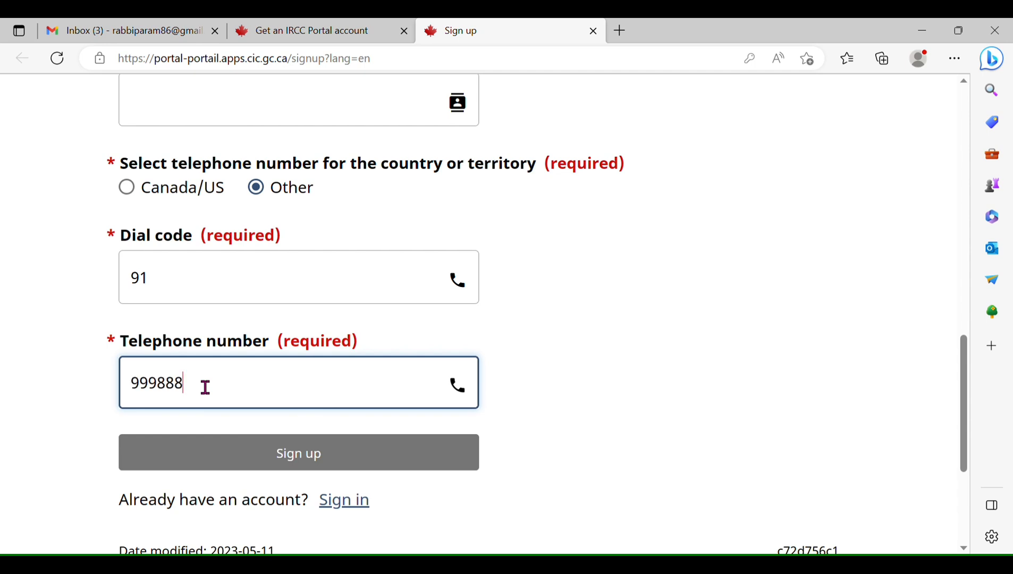
pyautogui.scroll(1, 206, 388)
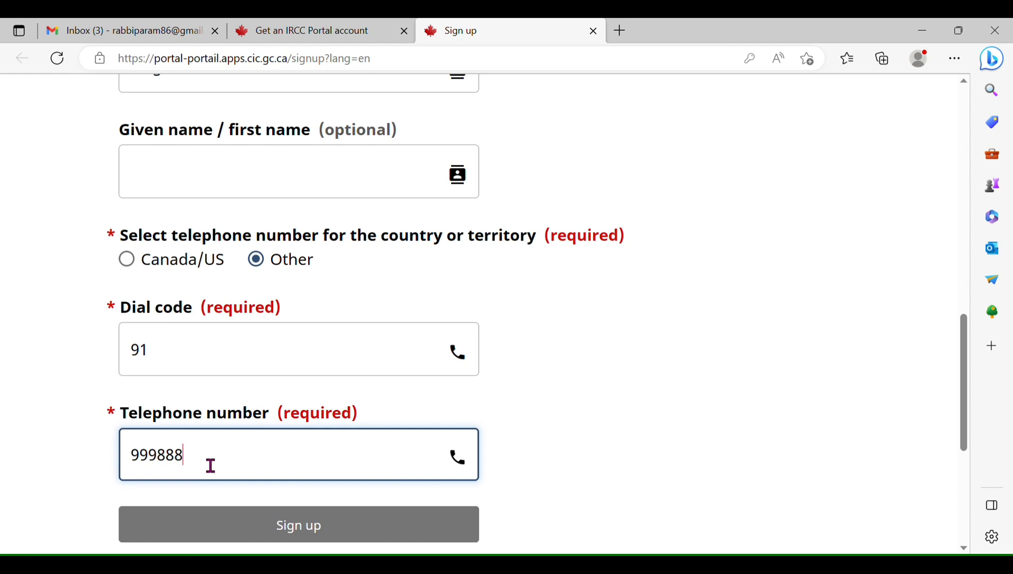
pyautogui.write('9999')
pyautogui.scroll(-3, 140, 377)
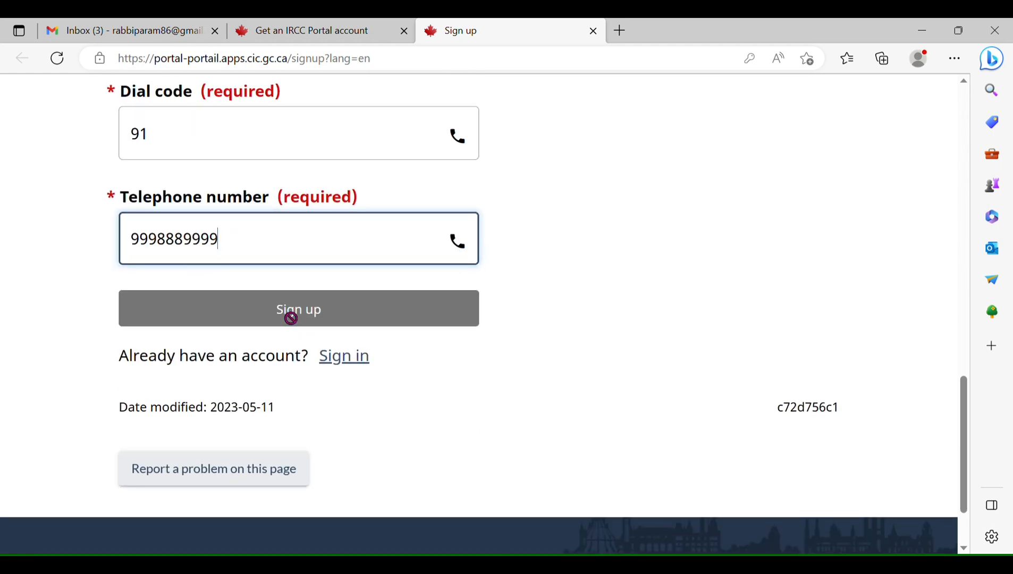
pyautogui.scroll(3, 435, 354)
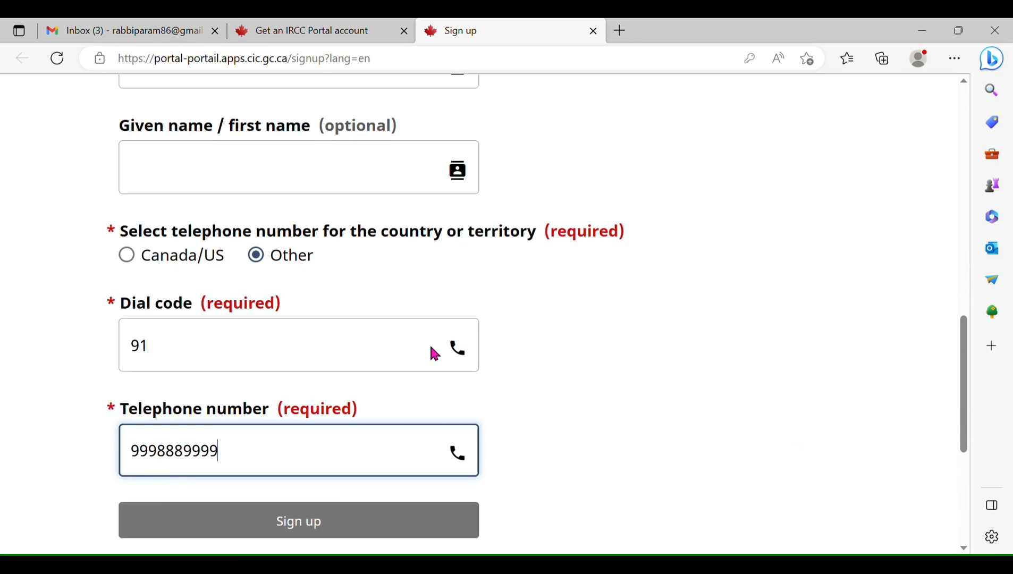
pyautogui.scroll(-2, 123, 367)
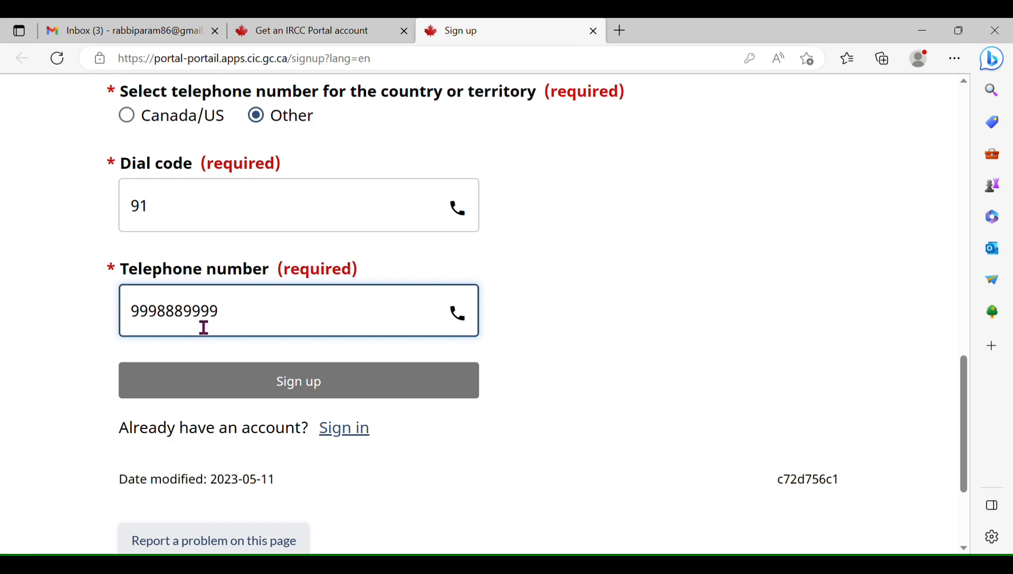
pyautogui.scroll(10, 290, 344)
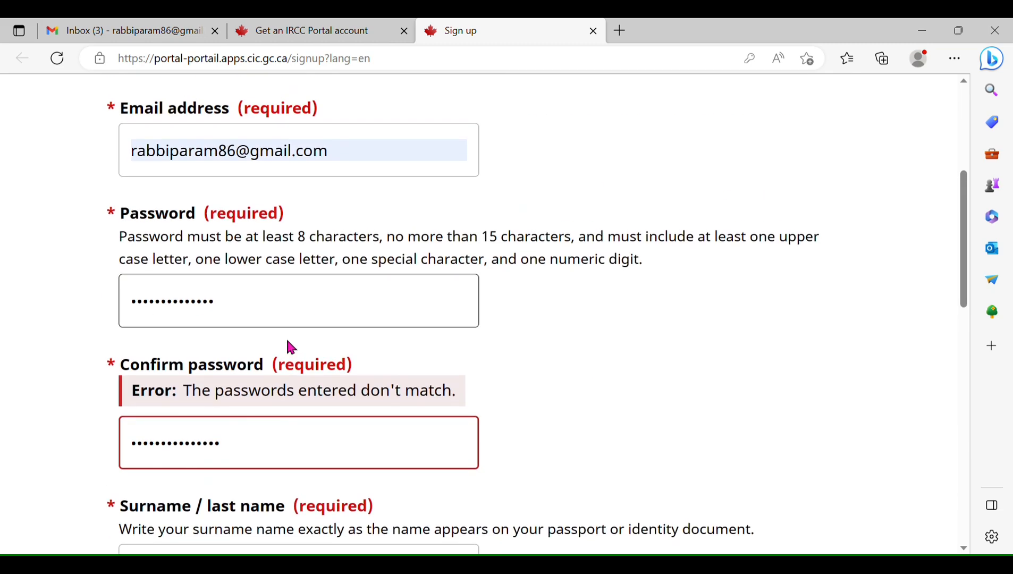
pyautogui.scroll(-3, 290, 343)
# - Clear and retype the mismatched password confirmation, then submit the sign-up form
pyautogui.click(262, 317)
pyautogui.hotkey('ctrl', 'a')
pyautogui.press('BackSpace')
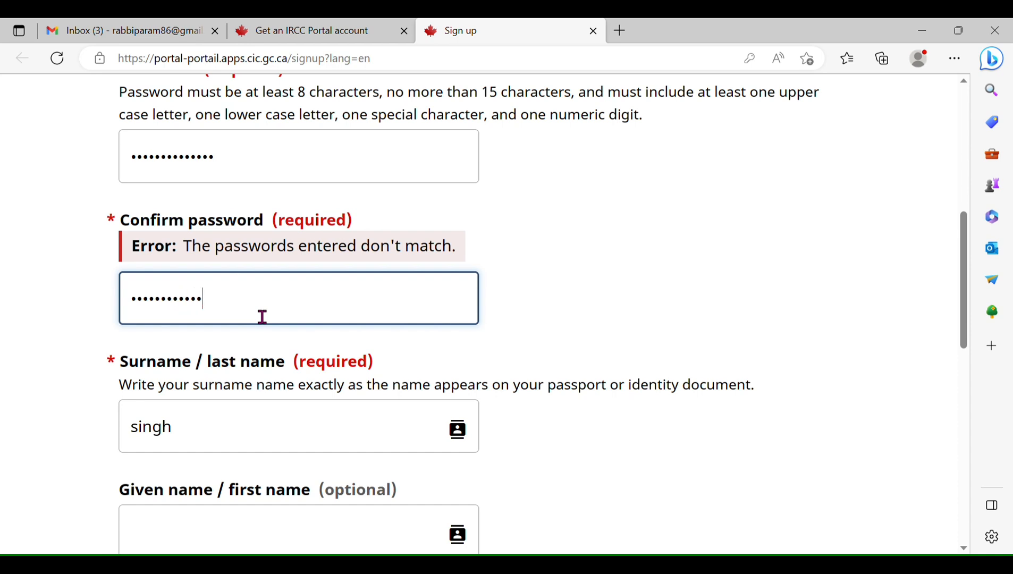
pyautogui.scroll(1, 478, 330)
pyautogui.click(556, 372)
pyautogui.scroll(-10, 556, 372)
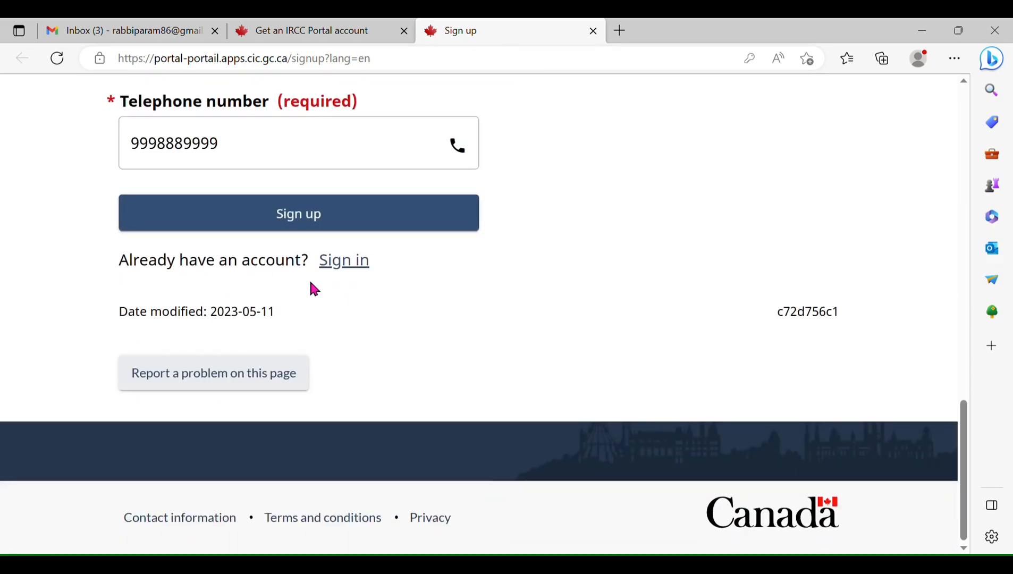
pyautogui.scroll(4, 340, 312)
pyautogui.scroll(7, 304, 322)
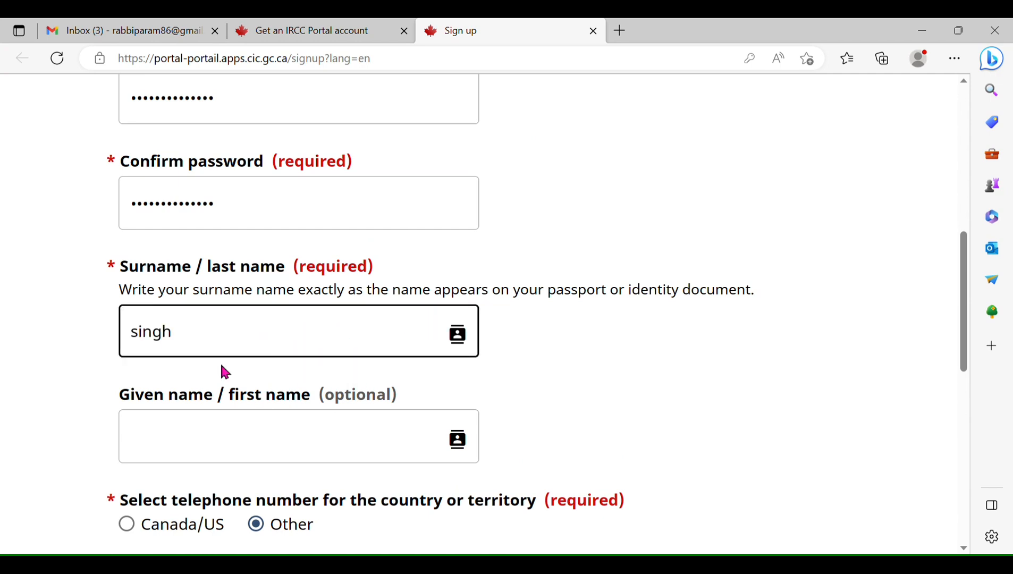
pyautogui.scroll(-7, 290, 438)
pyautogui.click(279, 428)
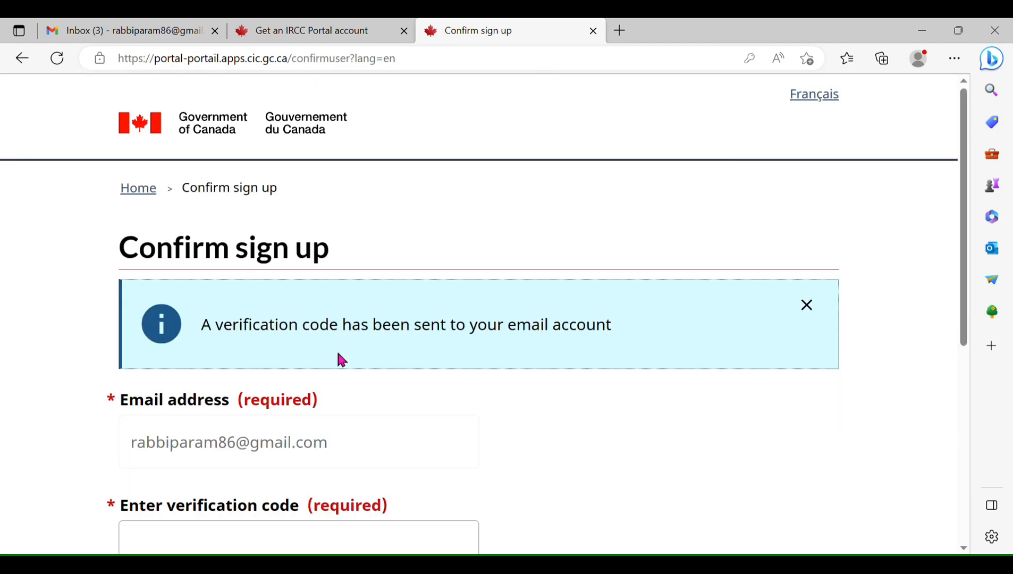
# - Copy the verification code from the IRCC Portal Gmail message, paste it, and confirm
pyautogui.scroll(-4, 349, 351)
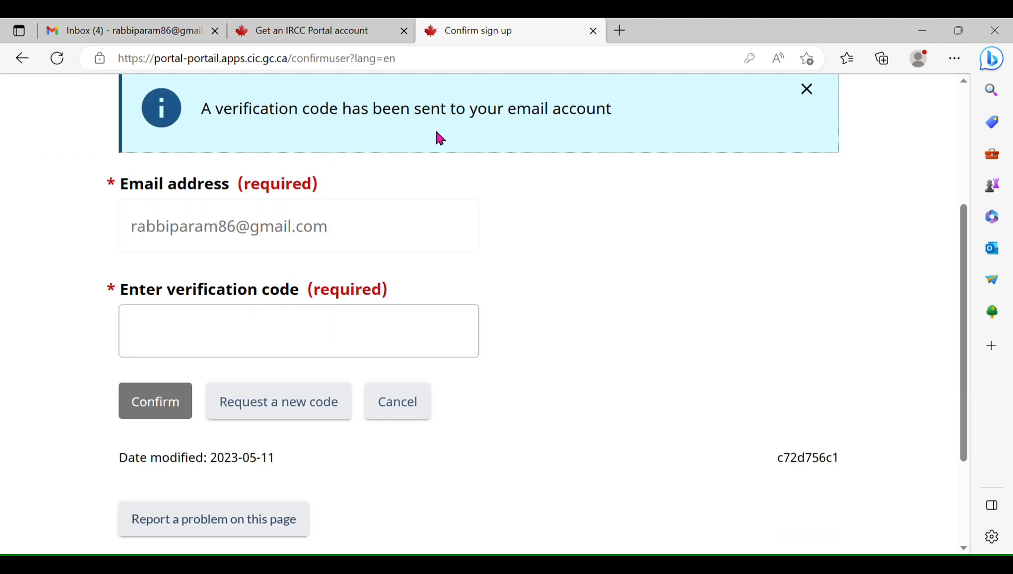
pyautogui.click(151, 353)
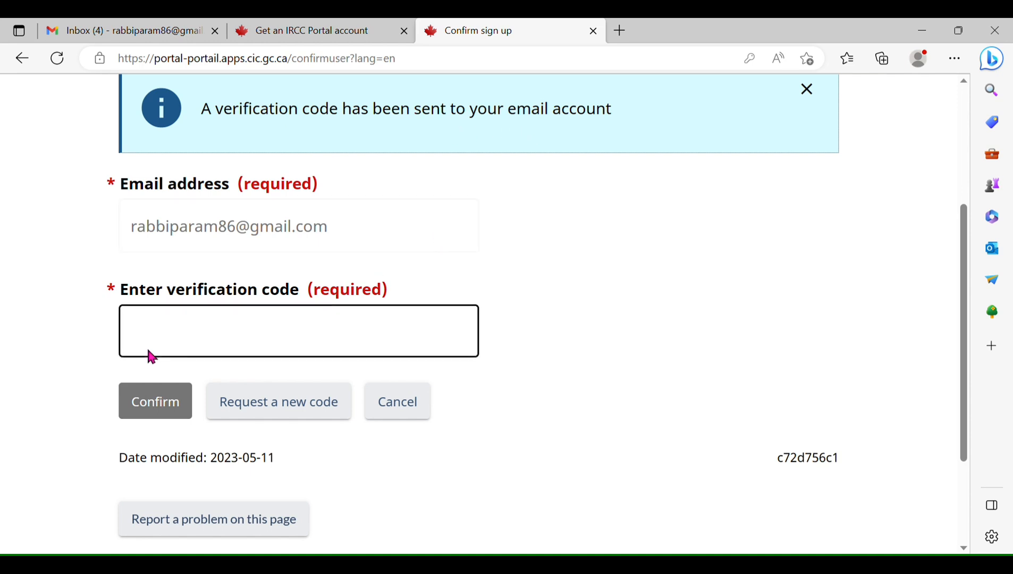
pyautogui.click(149, 30)
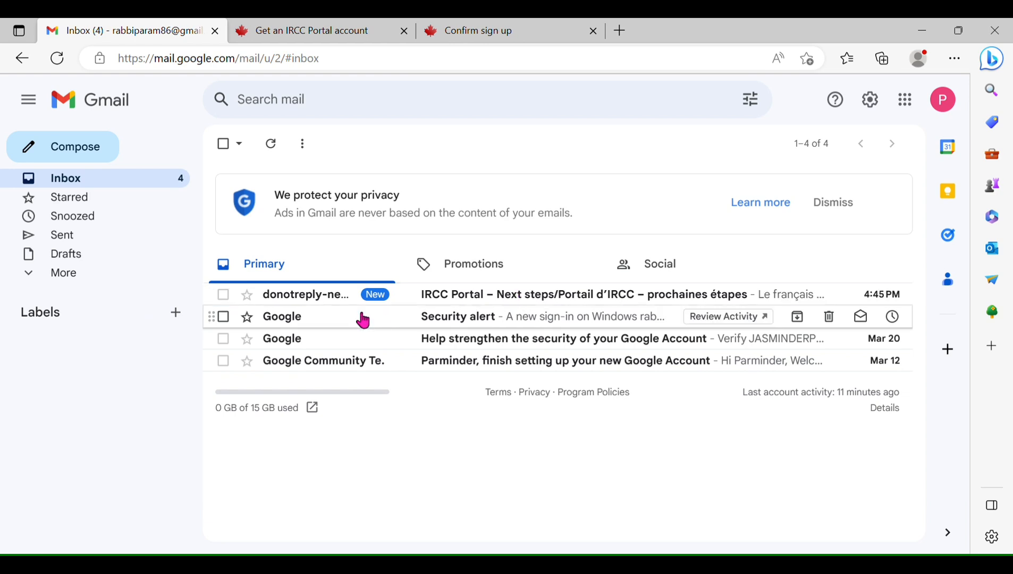
pyautogui.click(489, 296)
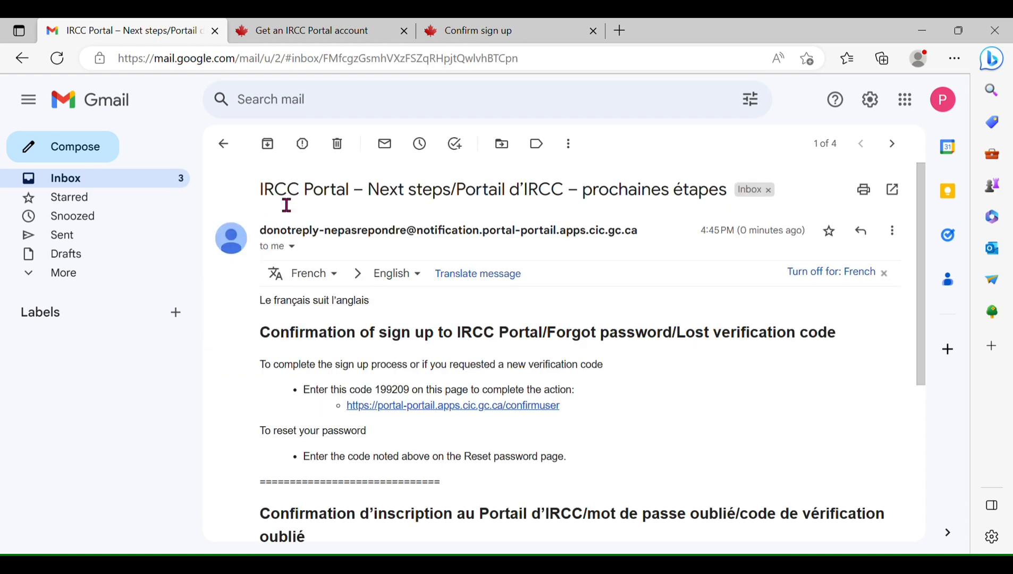
pyautogui.moveTo(410, 390); pyautogui.dragTo(377, 400)
pyautogui.hotkey('ctrl', 'c')
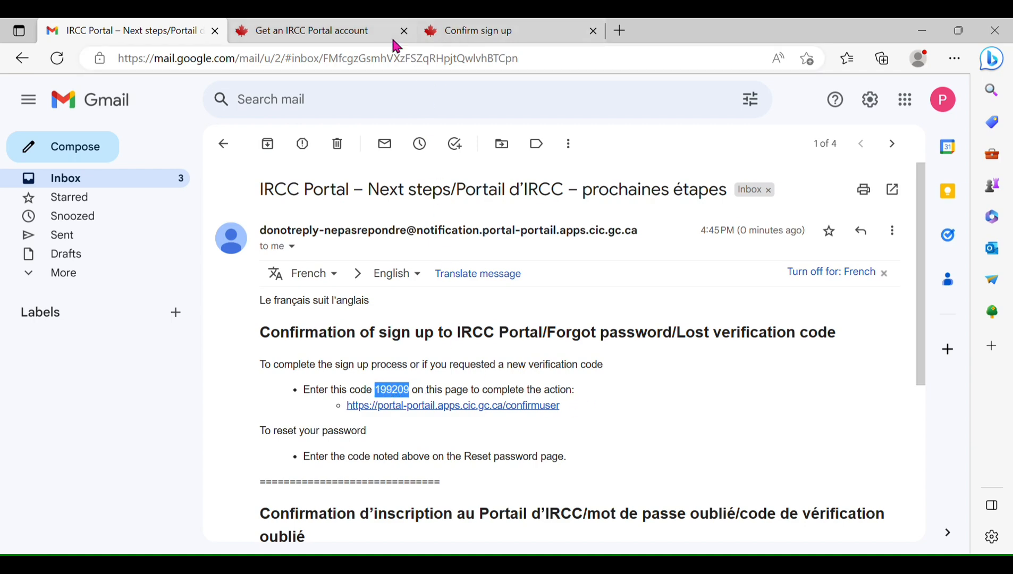
pyautogui.click(473, 30)
pyautogui.click(233, 337)
pyautogui.hotkey('ctrl', 'v')
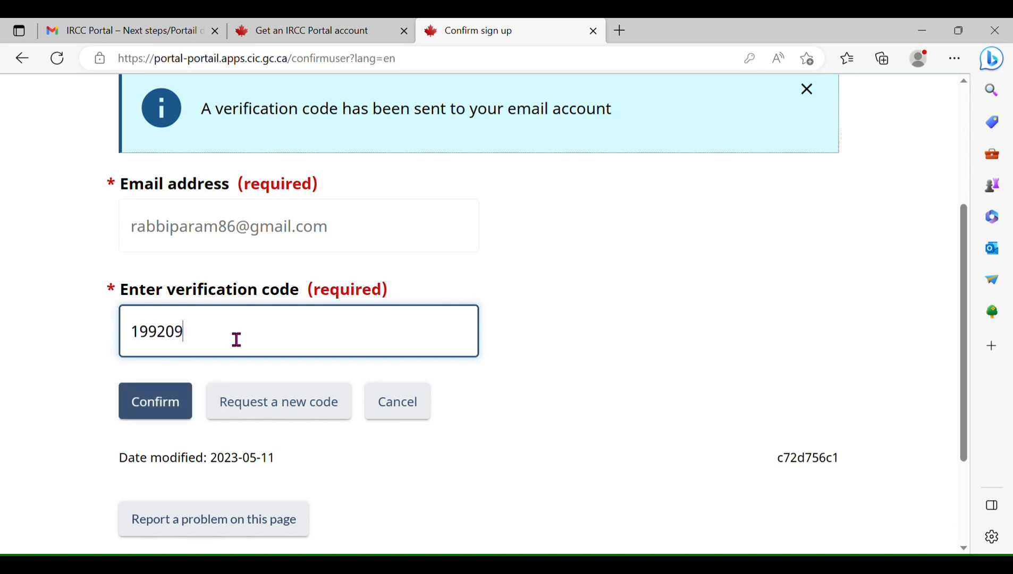
pyautogui.click(172, 407)
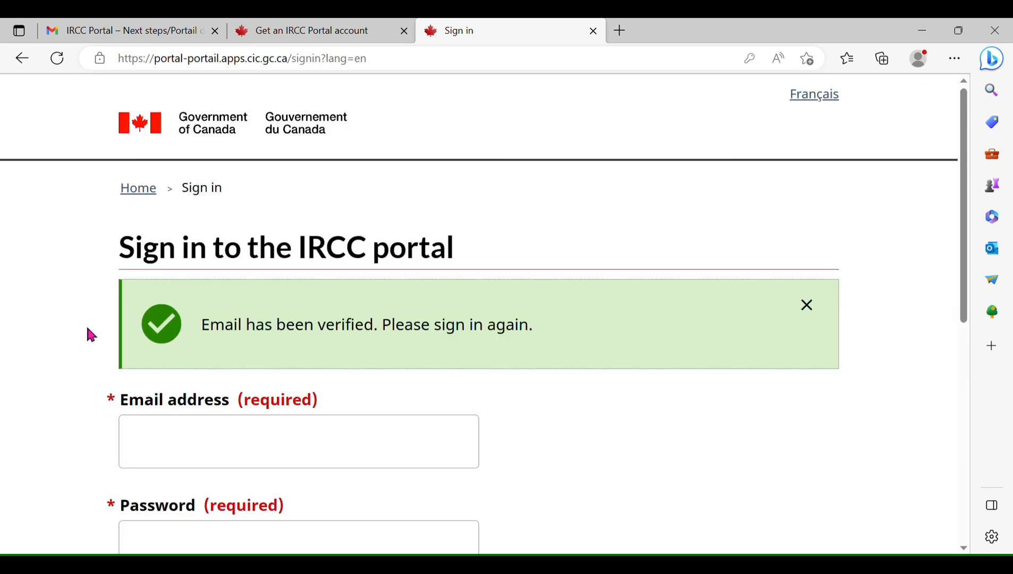
# - Sign in to the IRCC Portal with the saved e-mail and account password
pyautogui.scroll(-3, 86, 323)
pyautogui.click(193, 307)
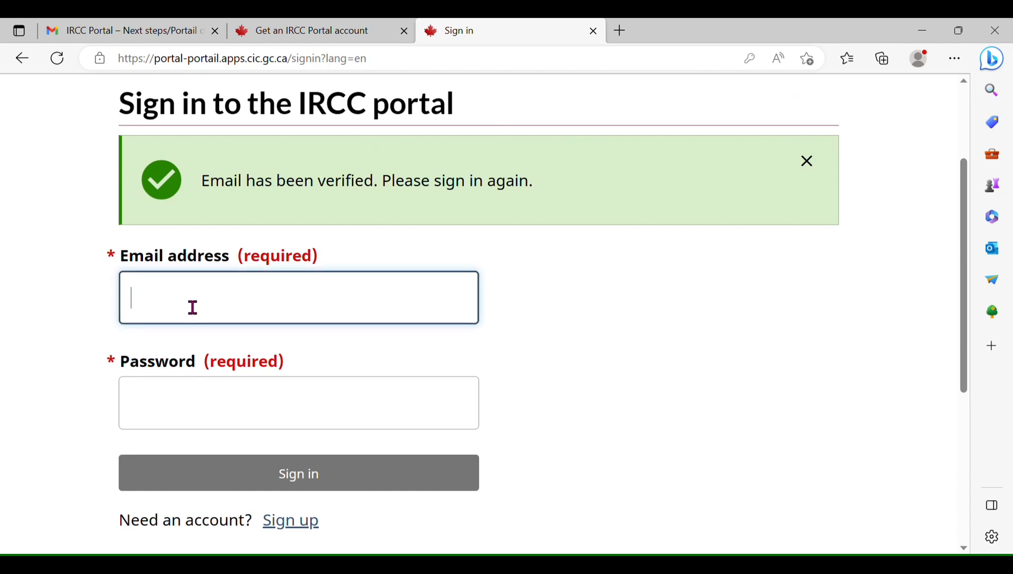
pyautogui.click(187, 349)
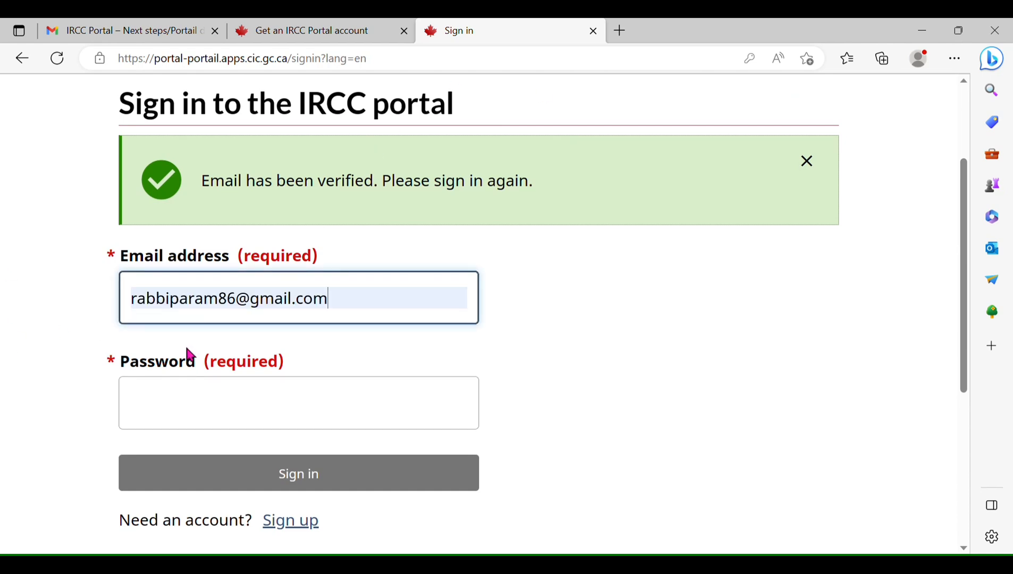
pyautogui.click(203, 412)
pyautogui.write('••')
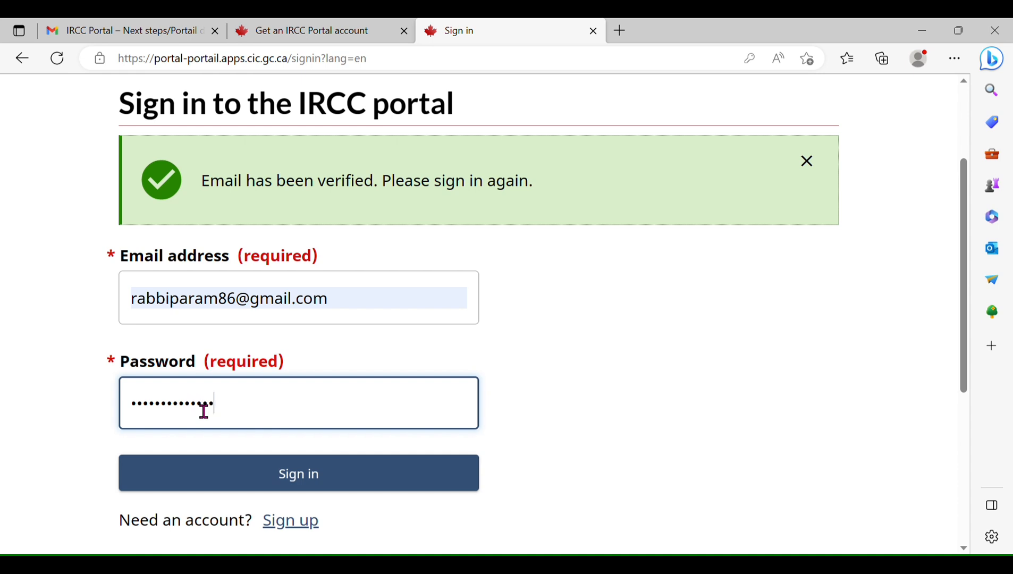
pyautogui.scroll(-5, 278, 353)
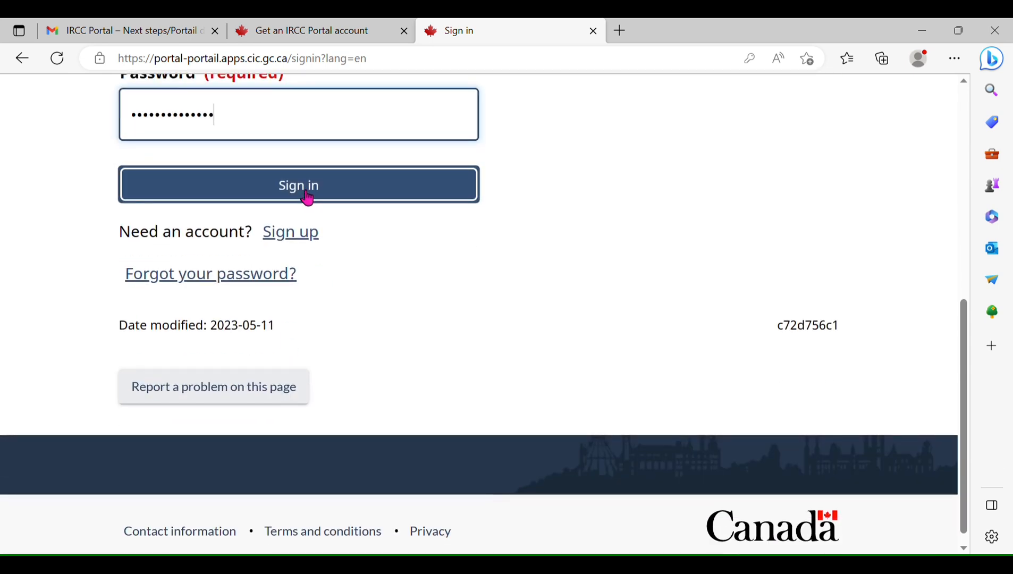
pyautogui.click(307, 199)
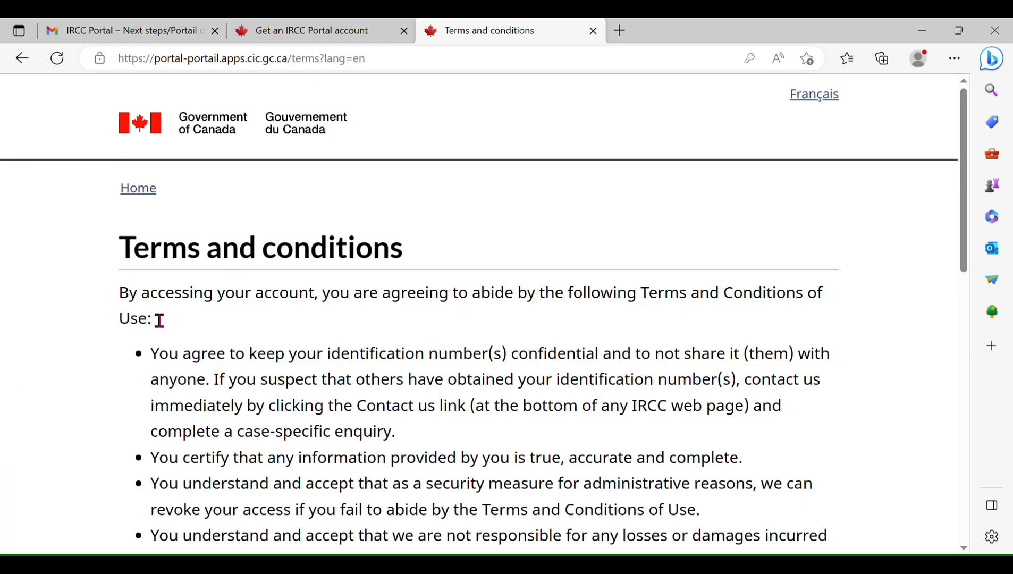
# - Accept the portal's Terms and conditions
pyautogui.scroll(-4, 262, 297)
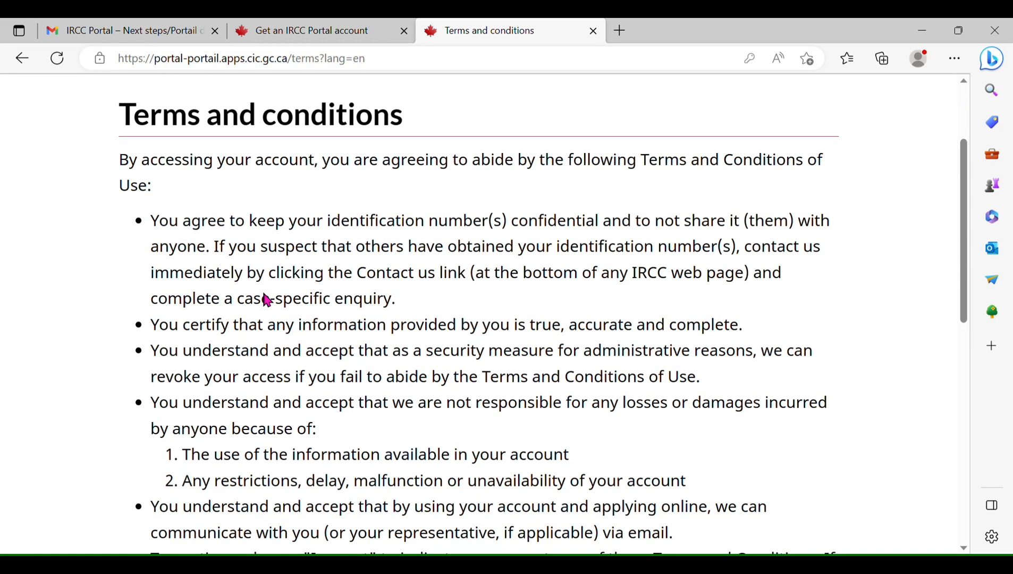
pyautogui.scroll(-4, 323, 314)
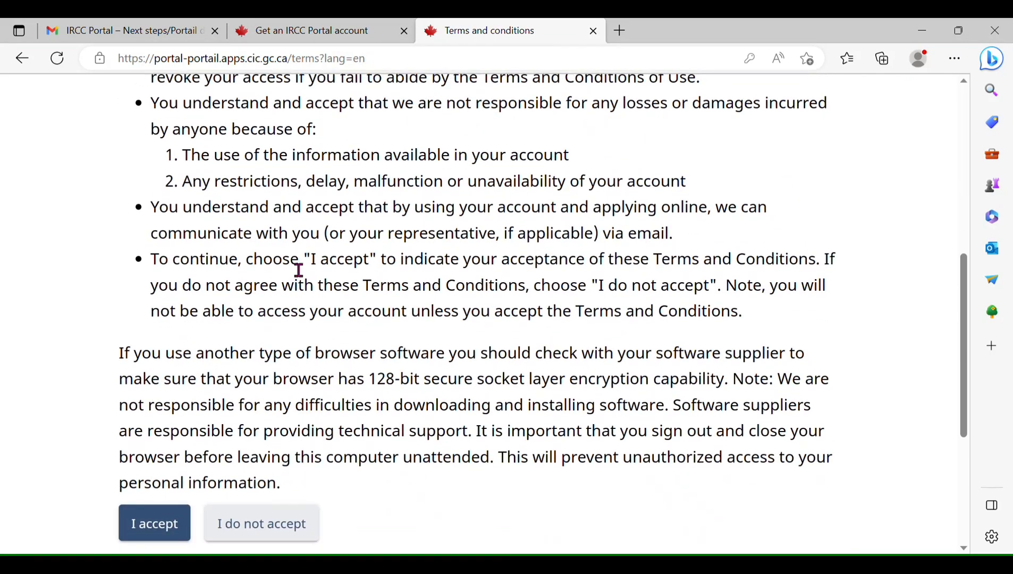
pyautogui.scroll(-3, 52, 457)
pyautogui.click(152, 384)
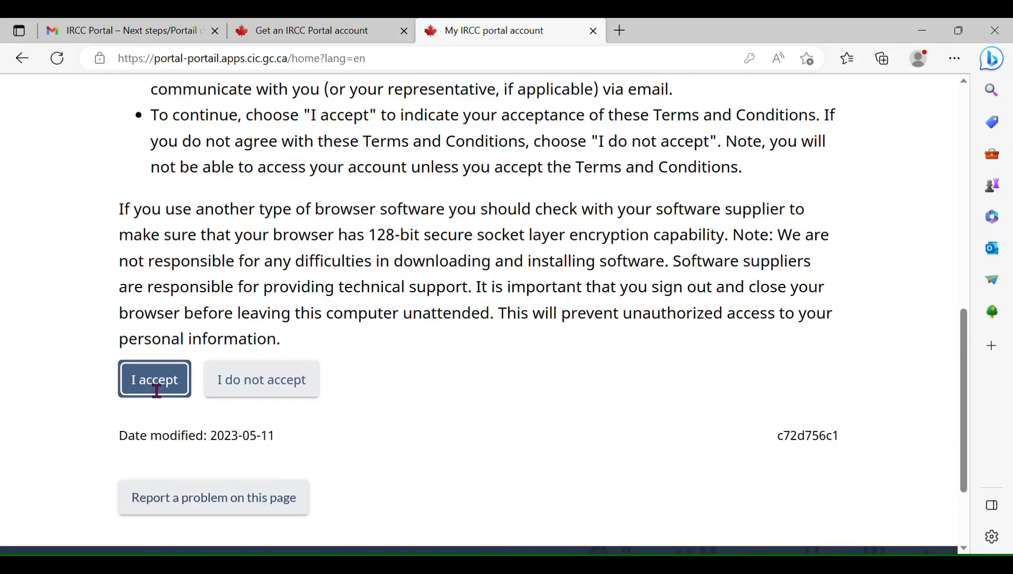
# - Choose 'Apply for a visitor visa, transit visa or a study permit' on the account page
pyautogui.scroll(-10, 149, 387)
pyautogui.scroll(6, 235, 371)
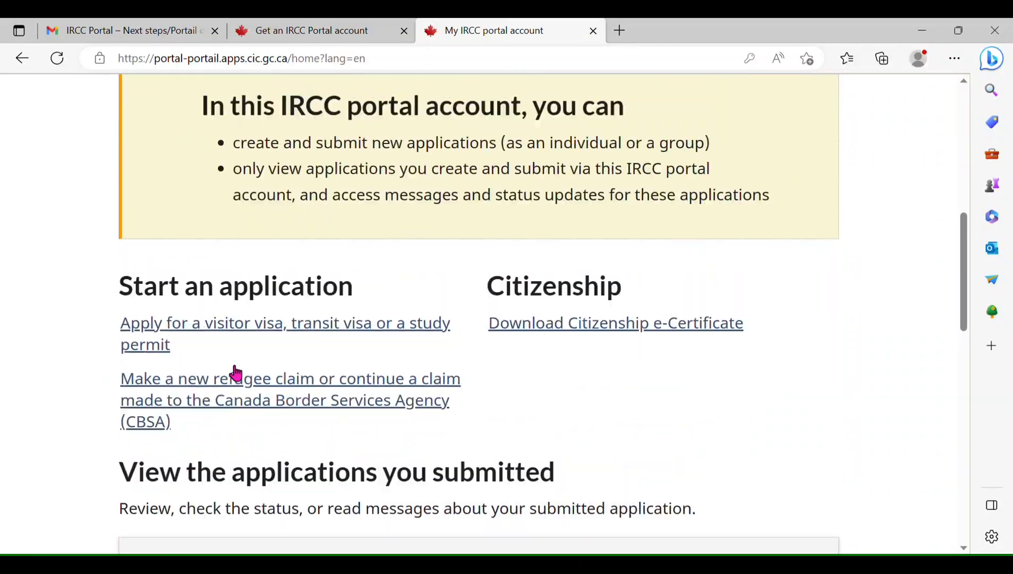
pyautogui.scroll(-1, 254, 414)
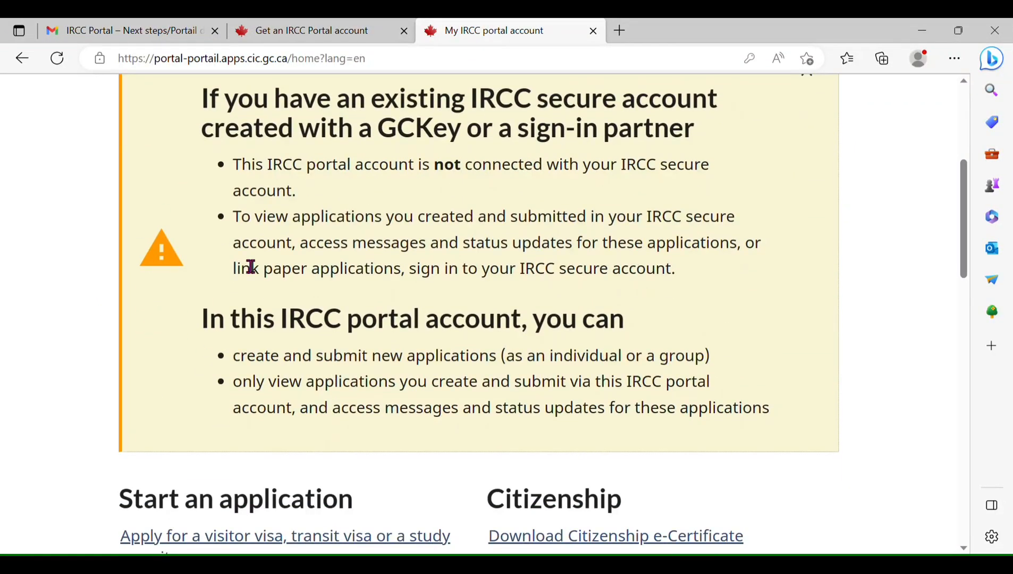
pyautogui.scroll(-4, 223, 379)
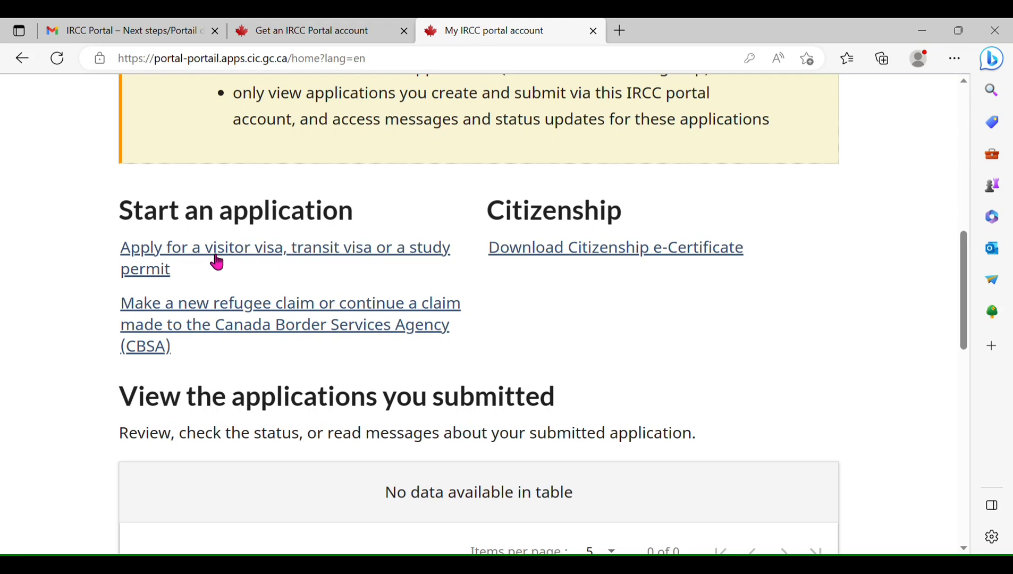
pyautogui.click(246, 254)
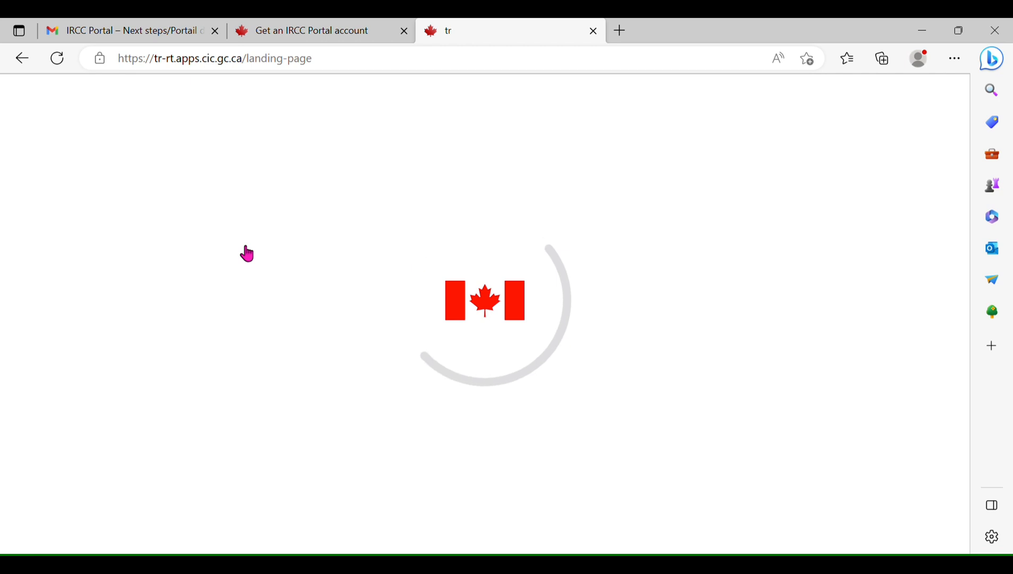
# - Tick the preparation acknowledgement checkbox and start the application
pyautogui.scroll(-3, 347, 372)
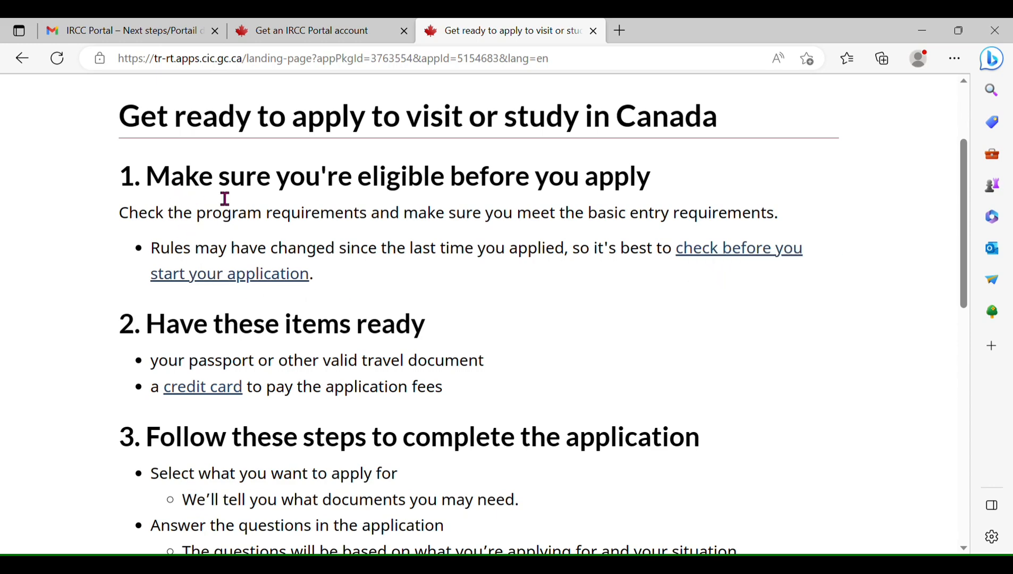
pyautogui.scroll(-4, 283, 276)
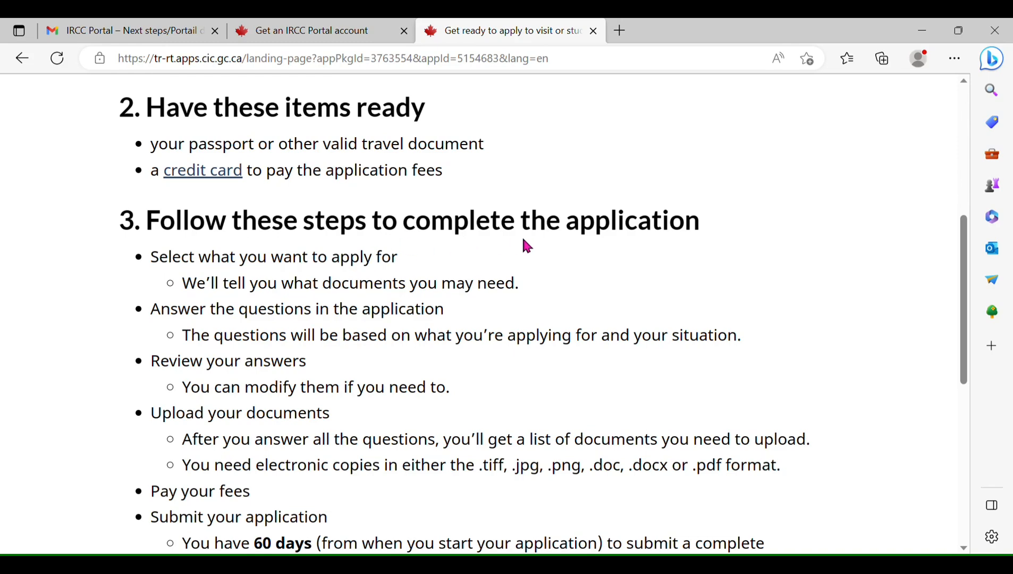
pyautogui.scroll(-8, 323, 332)
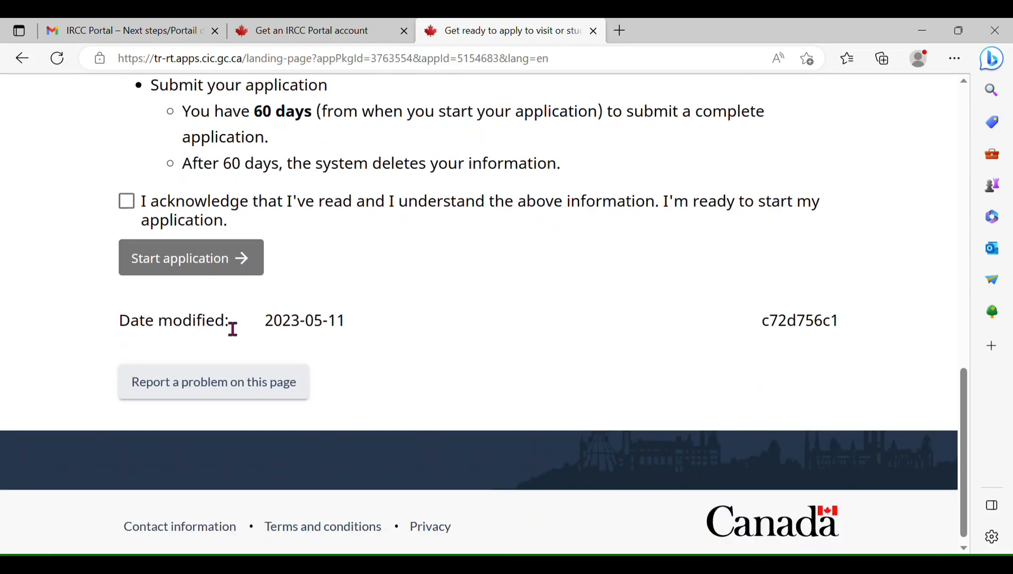
pyautogui.click(126, 201)
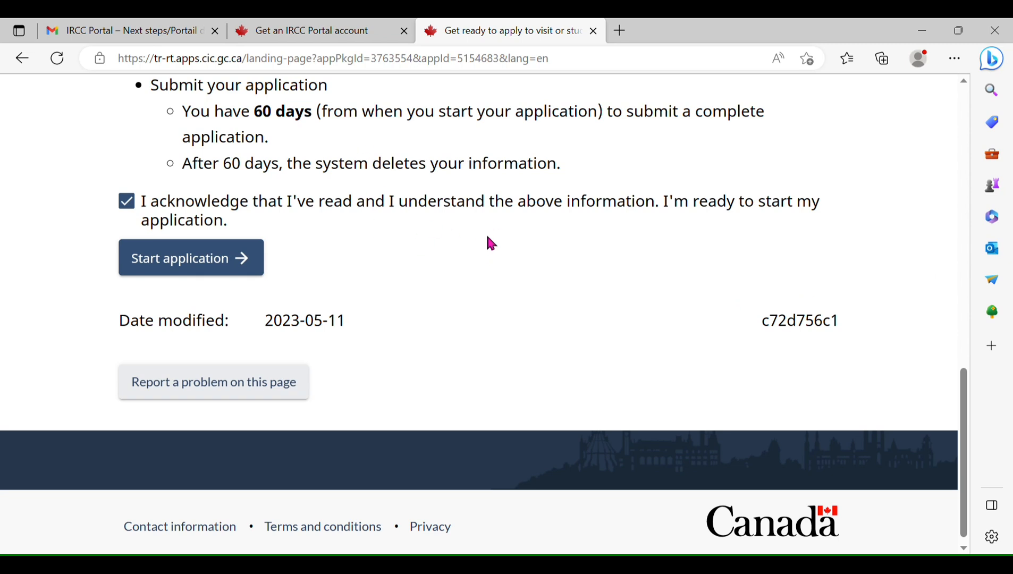
pyautogui.click(218, 268)
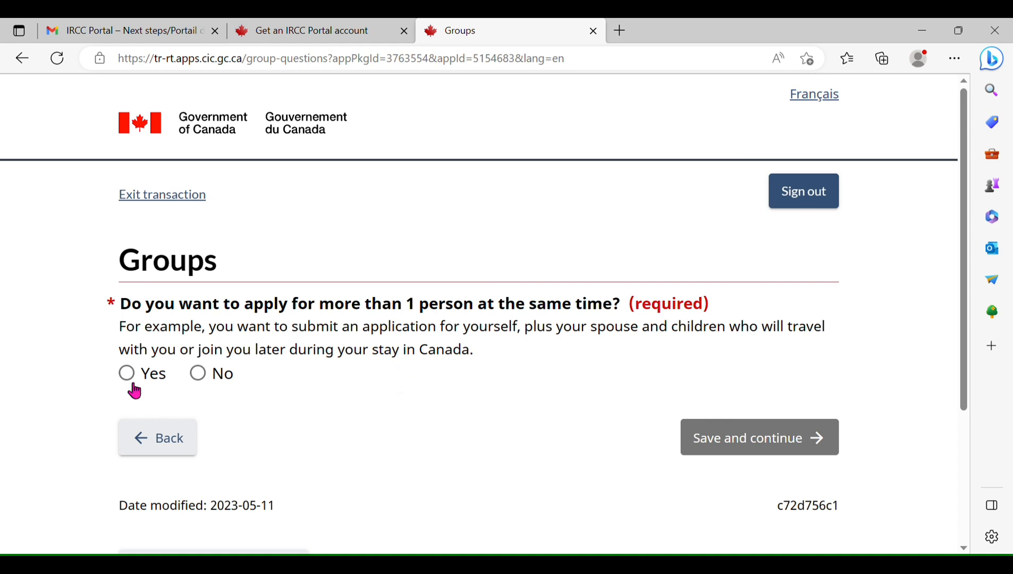
# - Answer No to applying for more than one person and save the answer
pyautogui.click(210, 383)
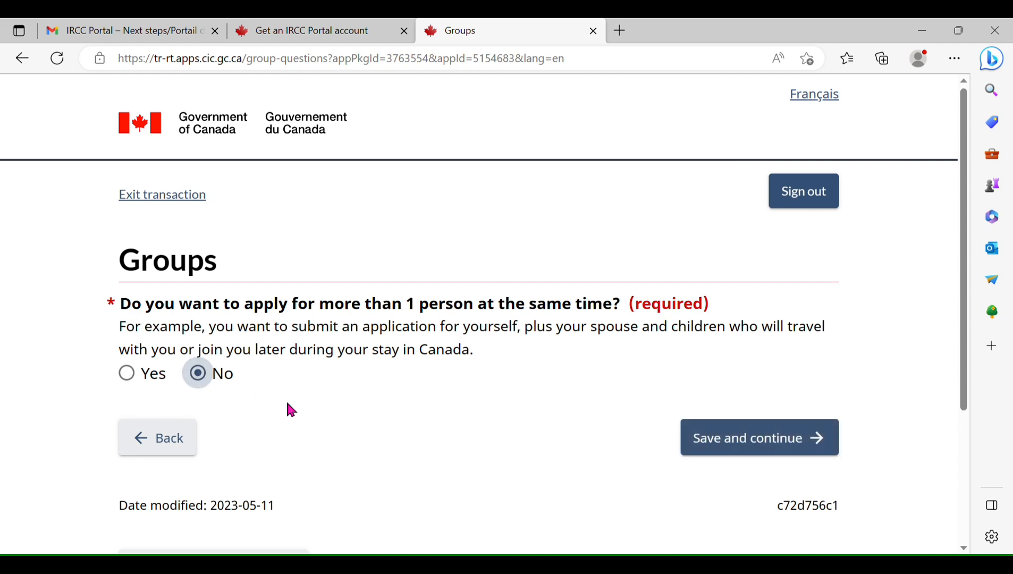
pyautogui.click(730, 437)
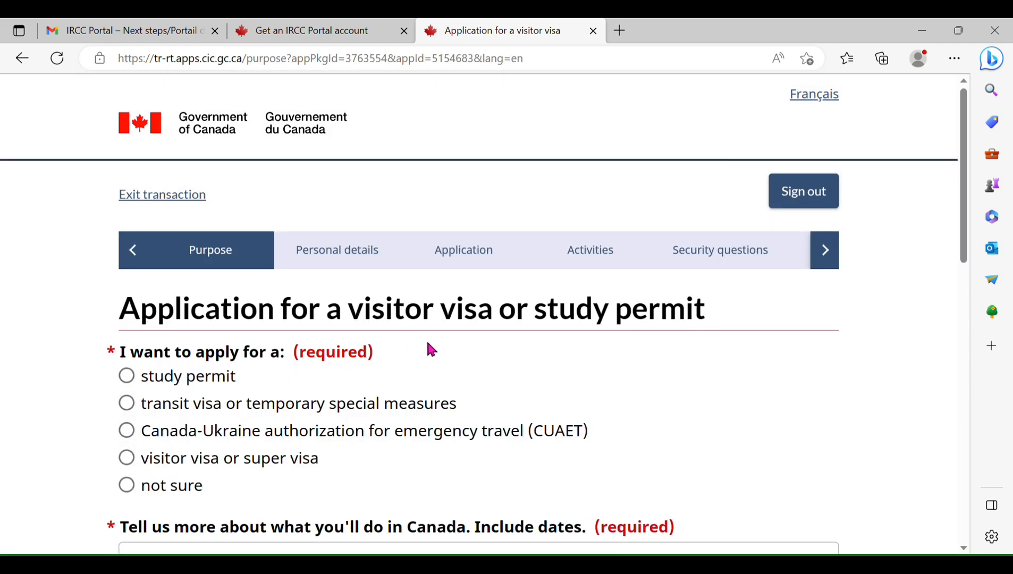
pyautogui.scroll(-3, 379, 407)
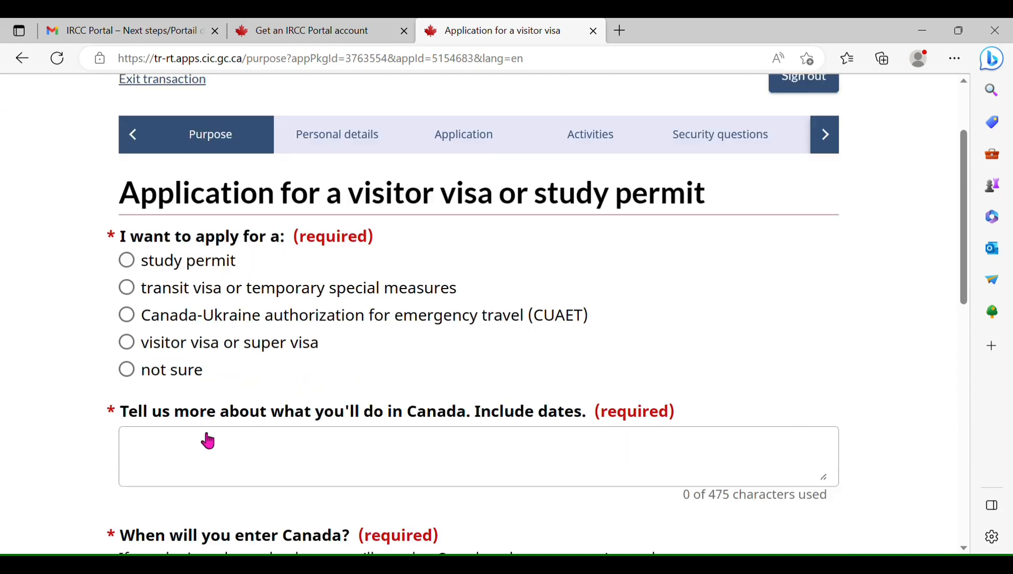
# - Choose visitor visa, with visiting other family or friends for under 6 months as the reason
pyautogui.click(141, 318)
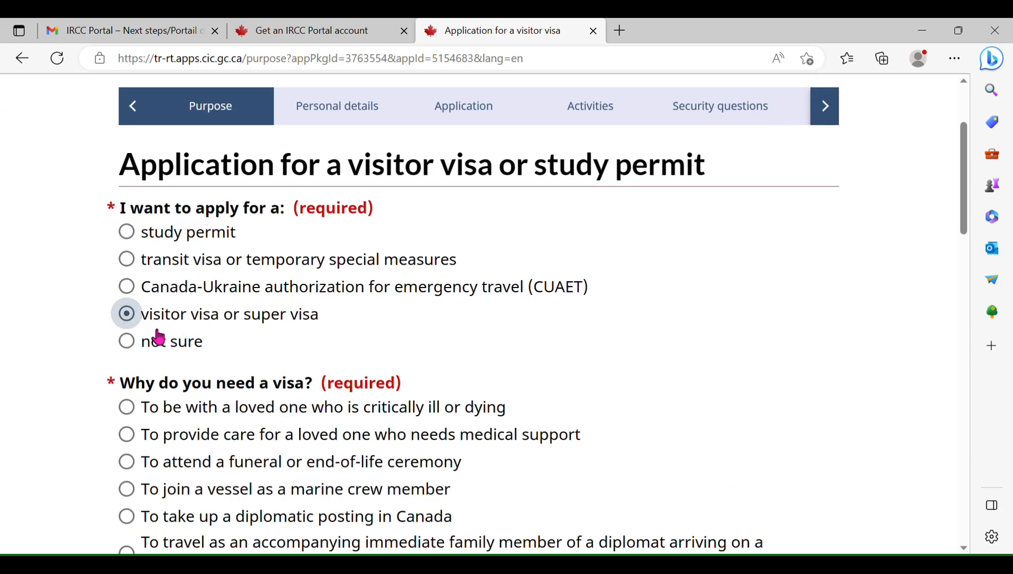
pyautogui.scroll(-3, 244, 348)
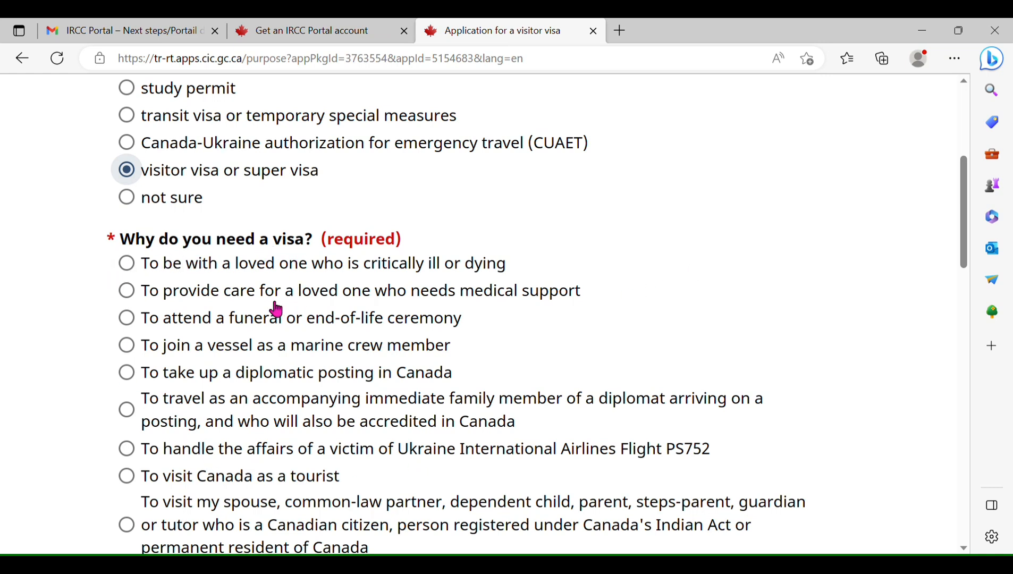
pyautogui.scroll(-3, 287, 365)
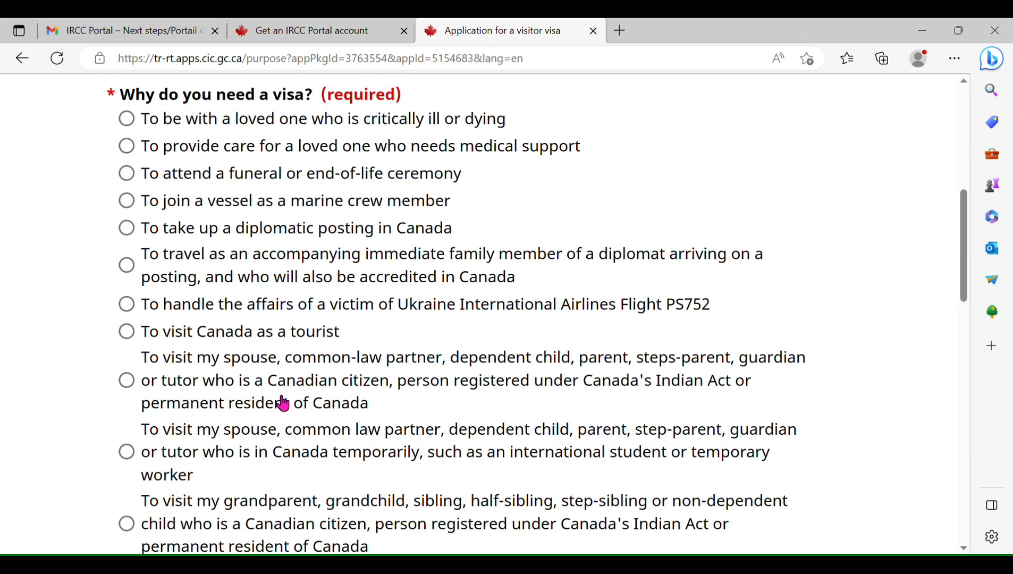
pyautogui.scroll(-3, 280, 410)
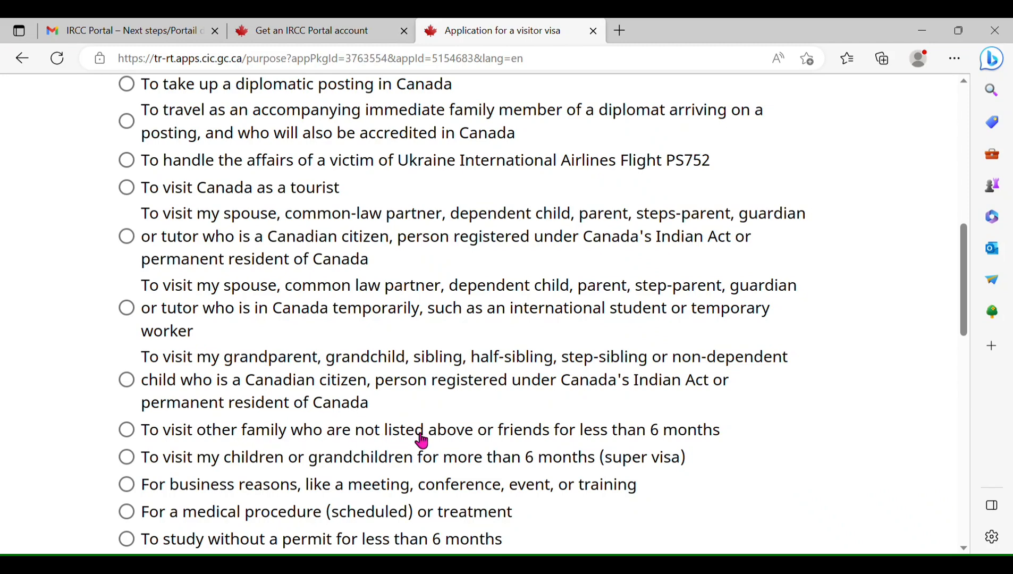
pyautogui.click(129, 432)
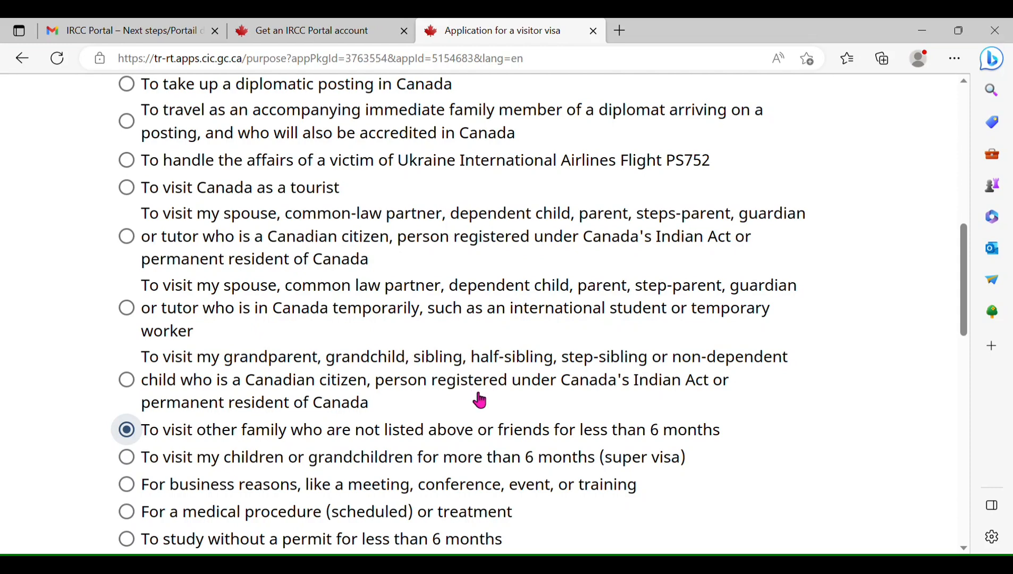
pyautogui.scroll(-6, 484, 399)
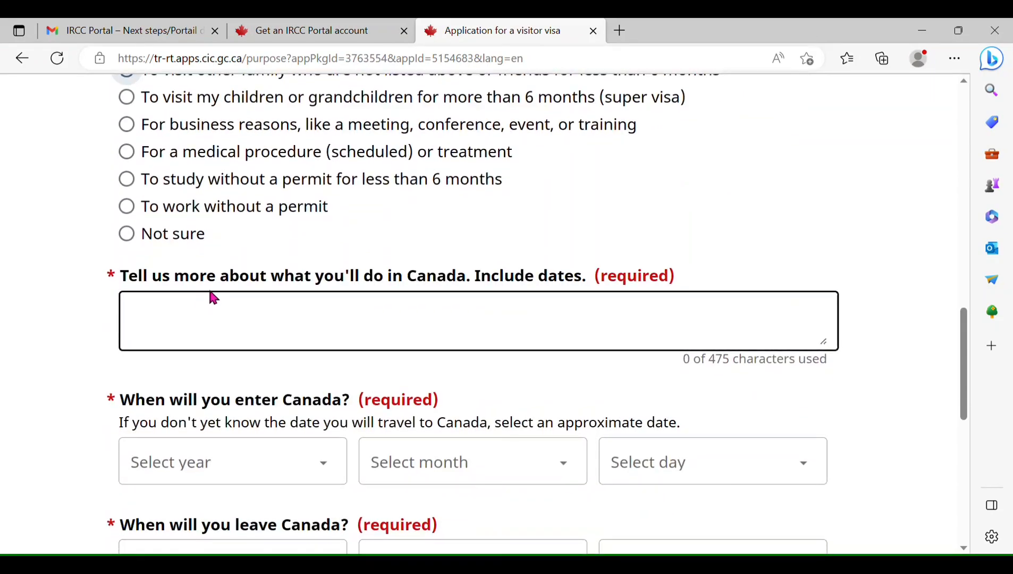
# - Write the trip description 'meet with family member 8/1/2023 to 9/1/2023', fixing the 'memeber' typo
pyautogui.click(471, 311)
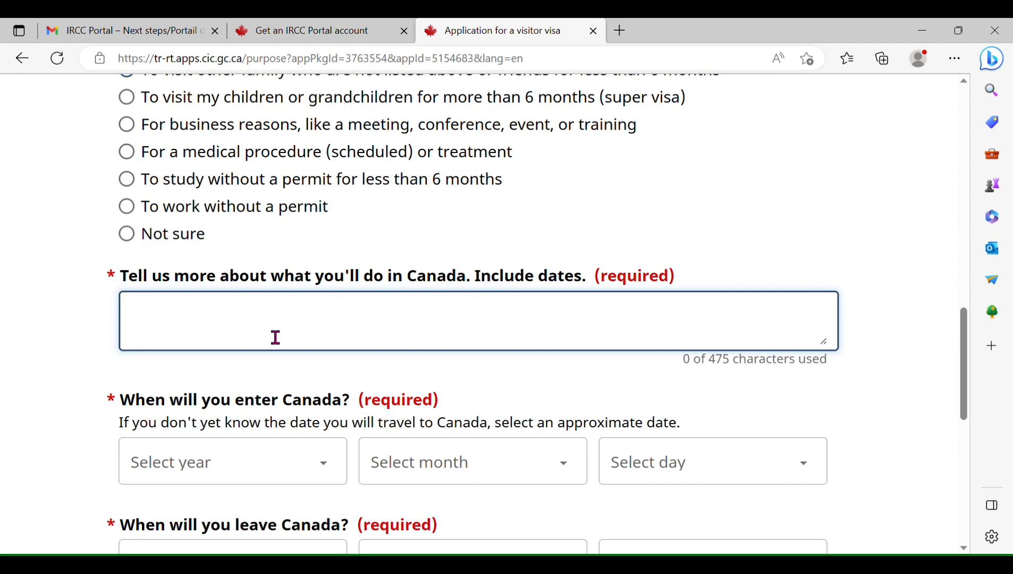
pyautogui.write('meet w')
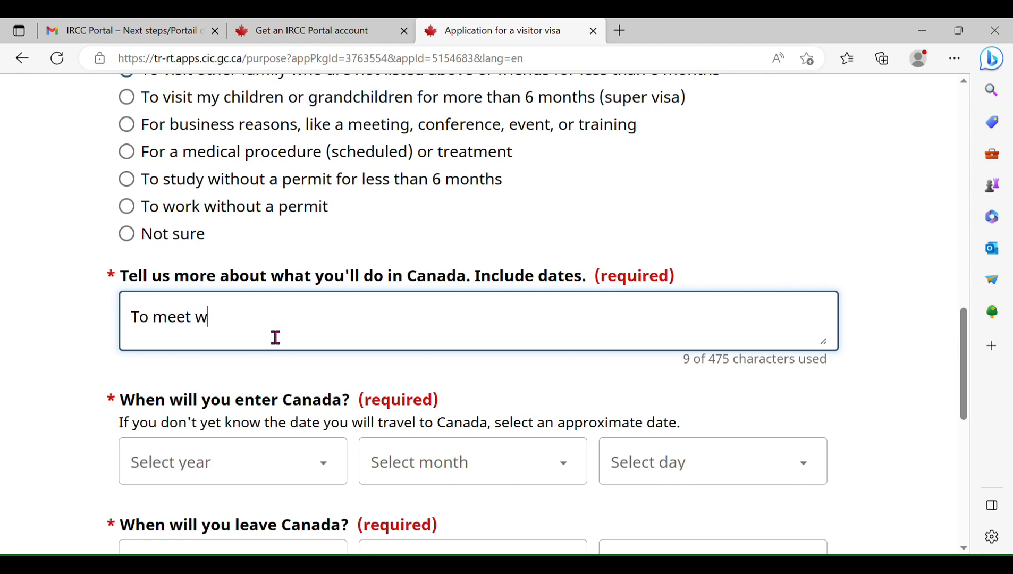
pyautogui.write('ith g')
pyautogui.write('family memeber')
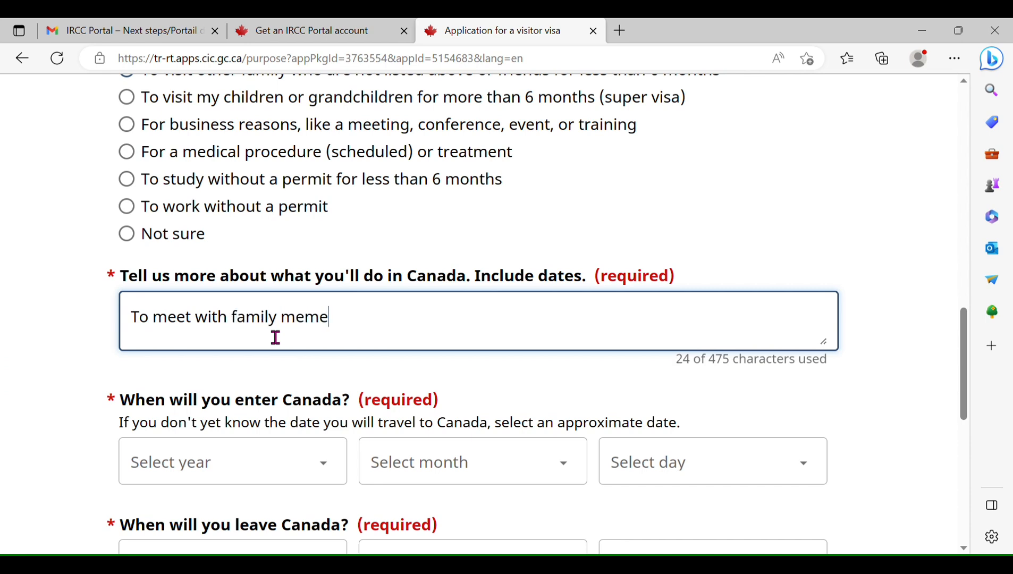
pyautogui.doubleClick(350, 329)
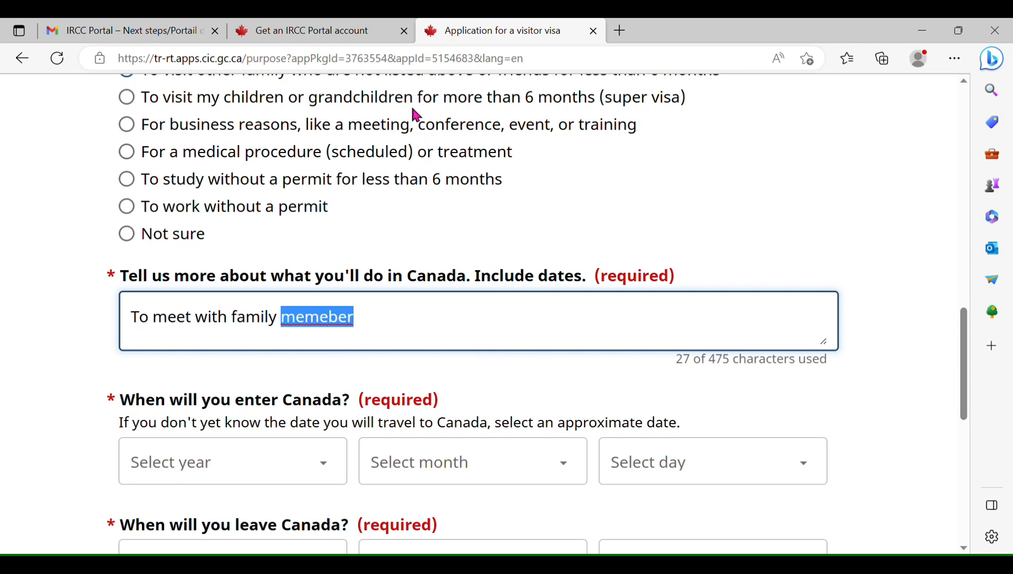
pyautogui.write('member')
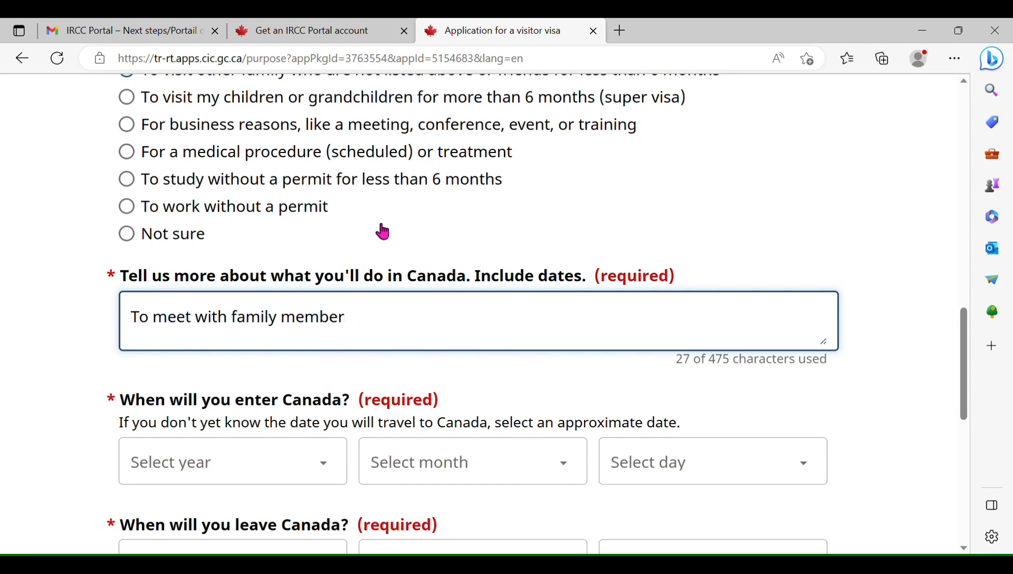
pyautogui.write(' 8/1/2023 to')
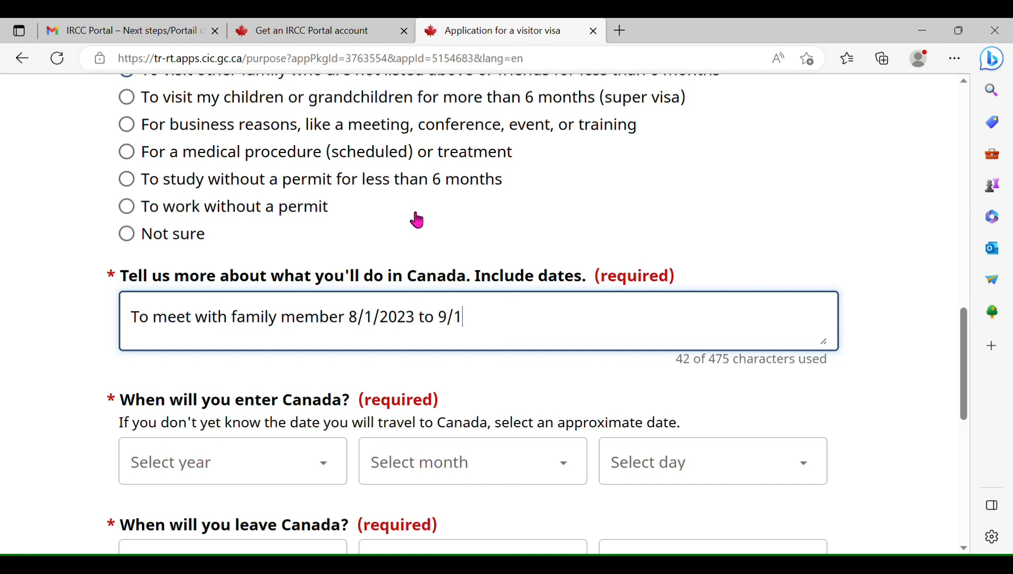
pyautogui.write('9/1/2023')
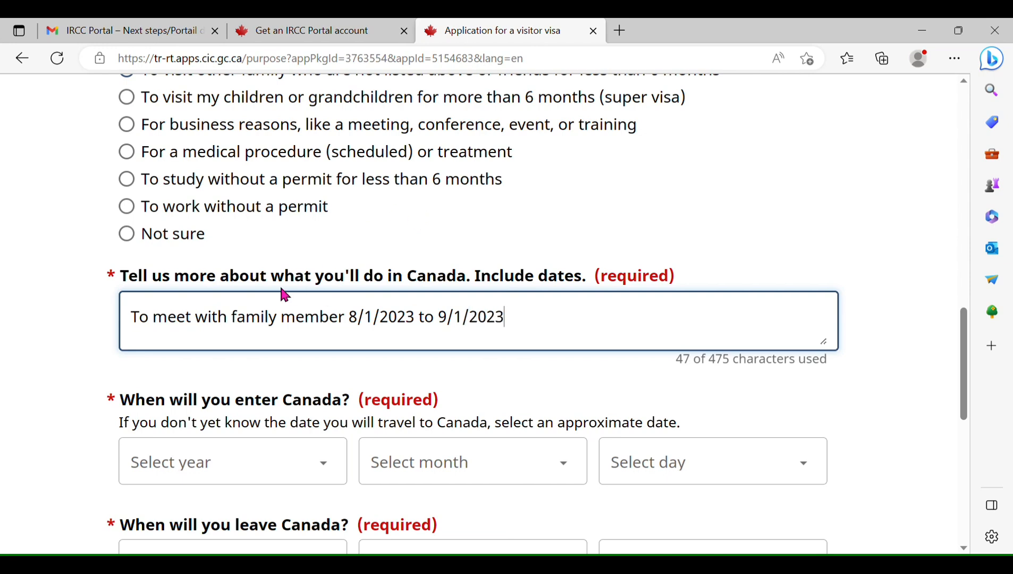
# - Set the Canada entry date to 2023, August, 1
pyautogui.scroll(-3, 283, 291)
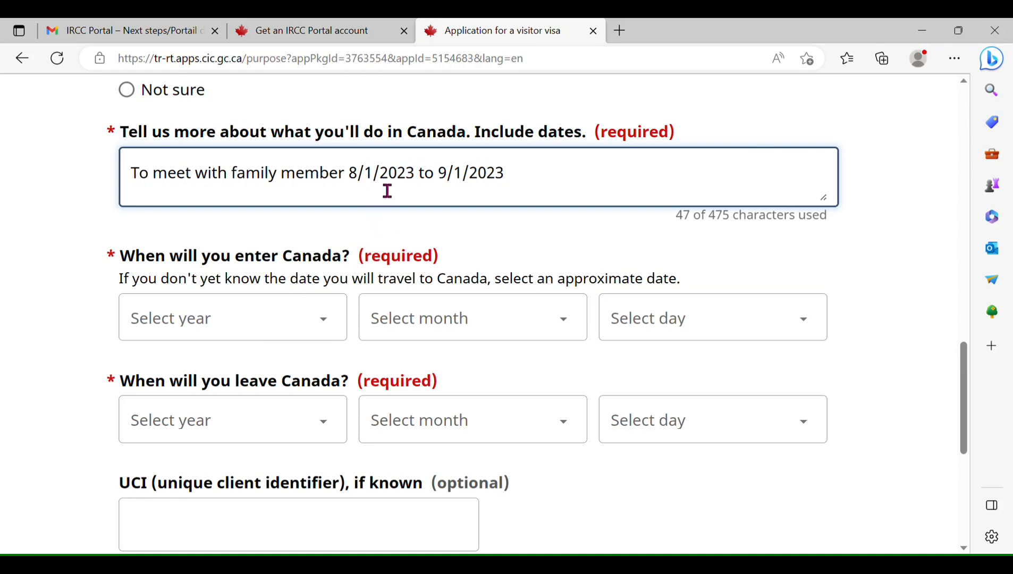
pyautogui.click(329, 319)
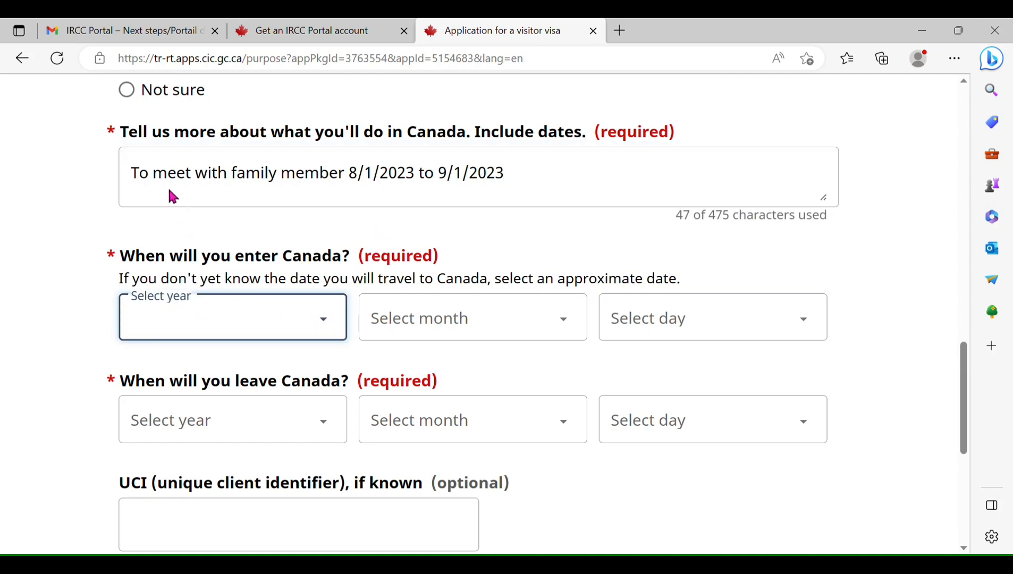
pyautogui.click(173, 40)
pyautogui.click(424, 305)
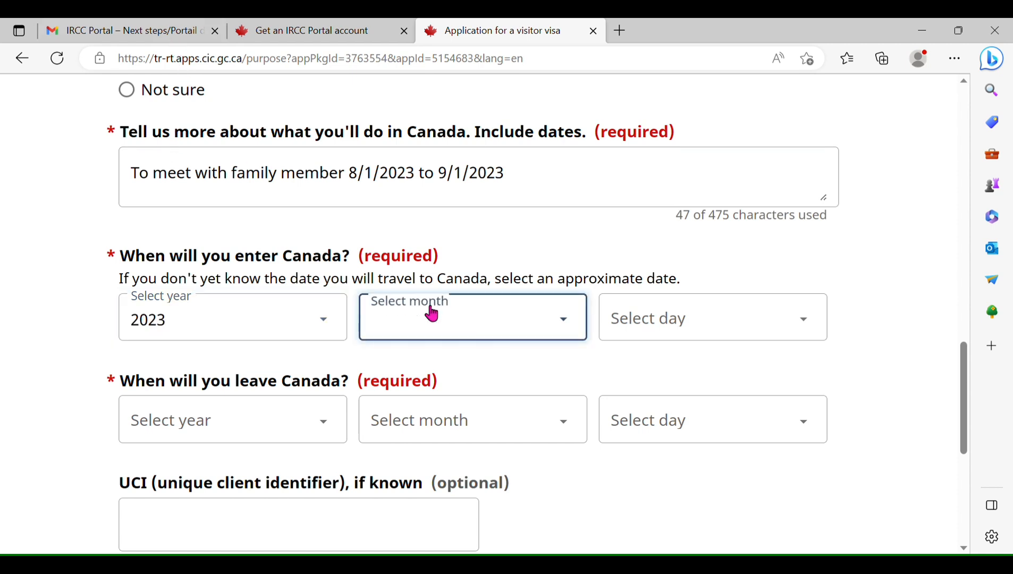
pyautogui.click(402, 454)
pyautogui.click(692, 325)
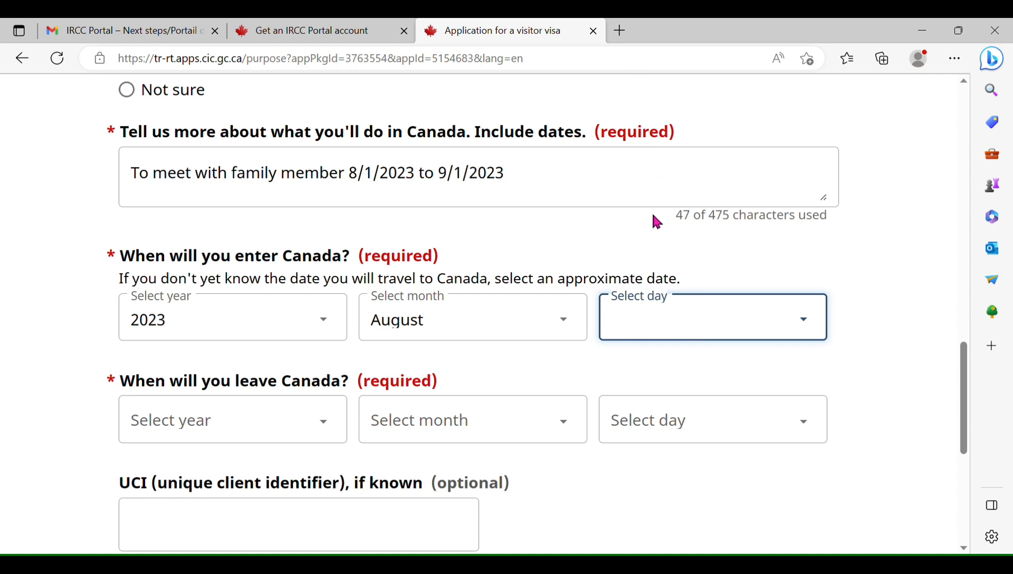
pyautogui.click(612, 47)
# - Set the leaving date to 2023, September, 1 and save the travel dates
pyautogui.scroll(-1, 256, 351)
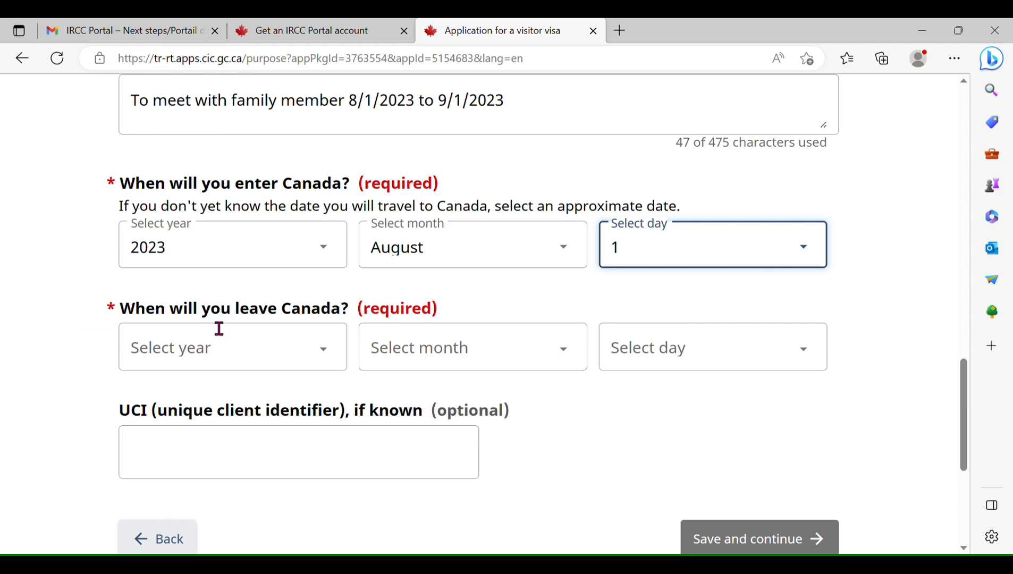
pyautogui.click(285, 340)
pyautogui.click(182, 47)
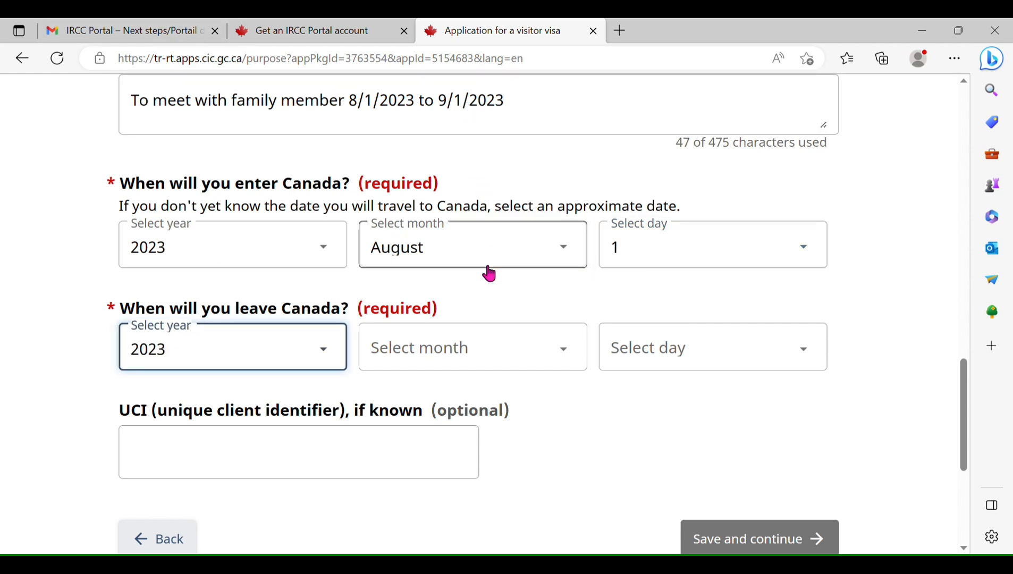
pyautogui.click(485, 349)
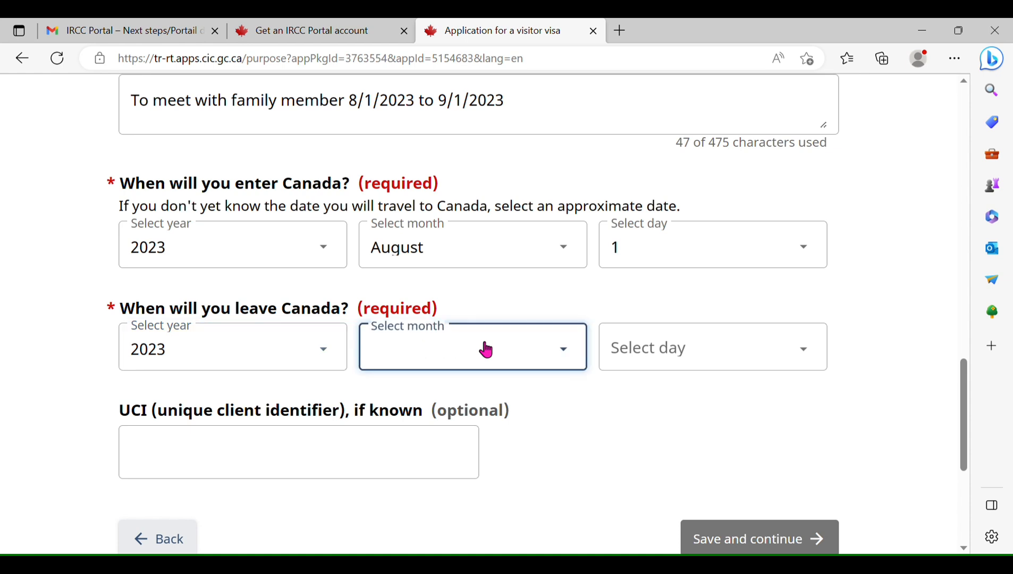
pyautogui.click(422, 253)
pyautogui.click(691, 351)
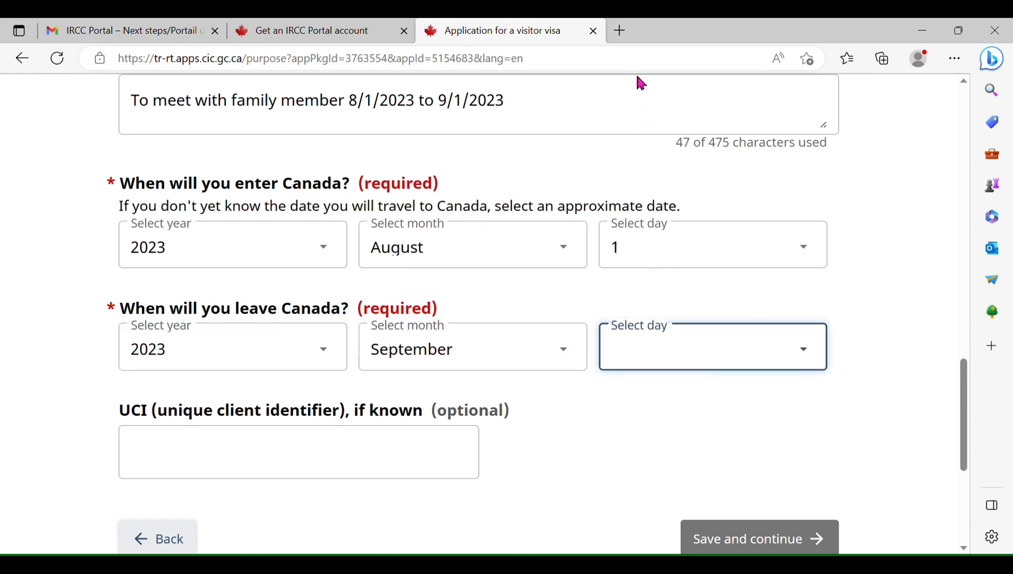
pyautogui.click(641, 49)
pyautogui.scroll(-1, 548, 521)
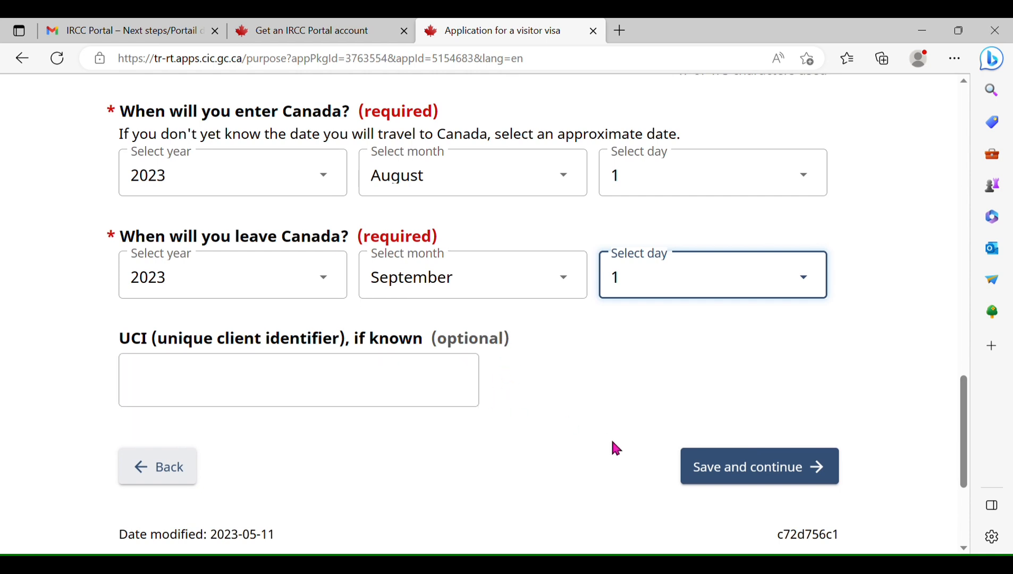
pyautogui.click(792, 477)
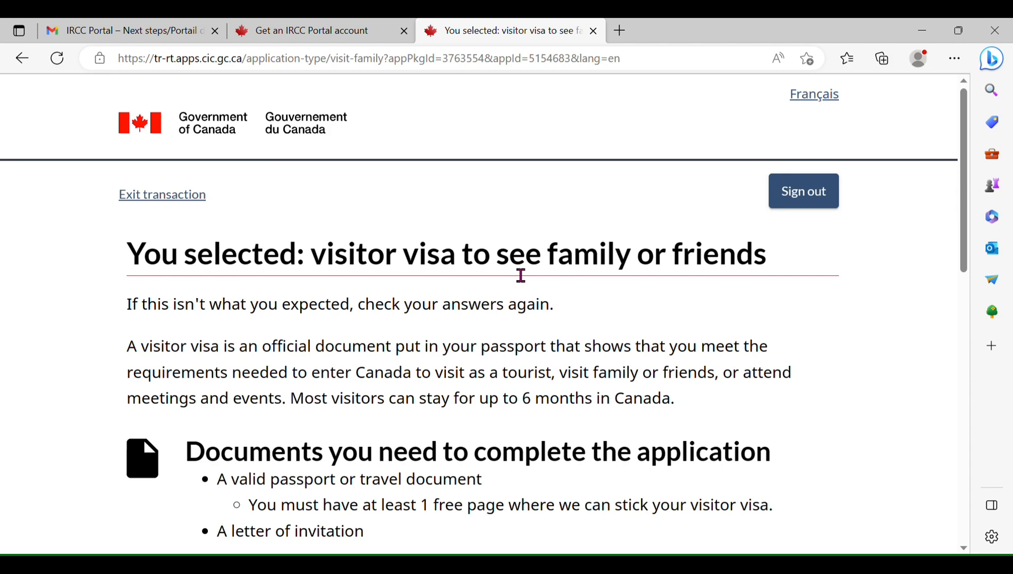
# - Review the visitor visa requirements summary and continue into the application form
pyautogui.scroll(-2, 335, 369)
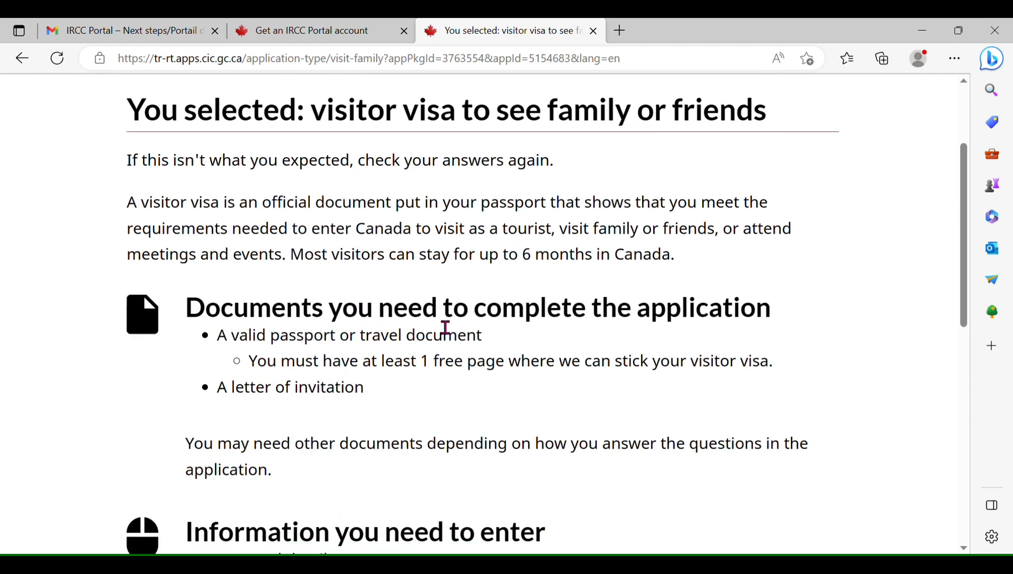
pyautogui.scroll(-4, 592, 315)
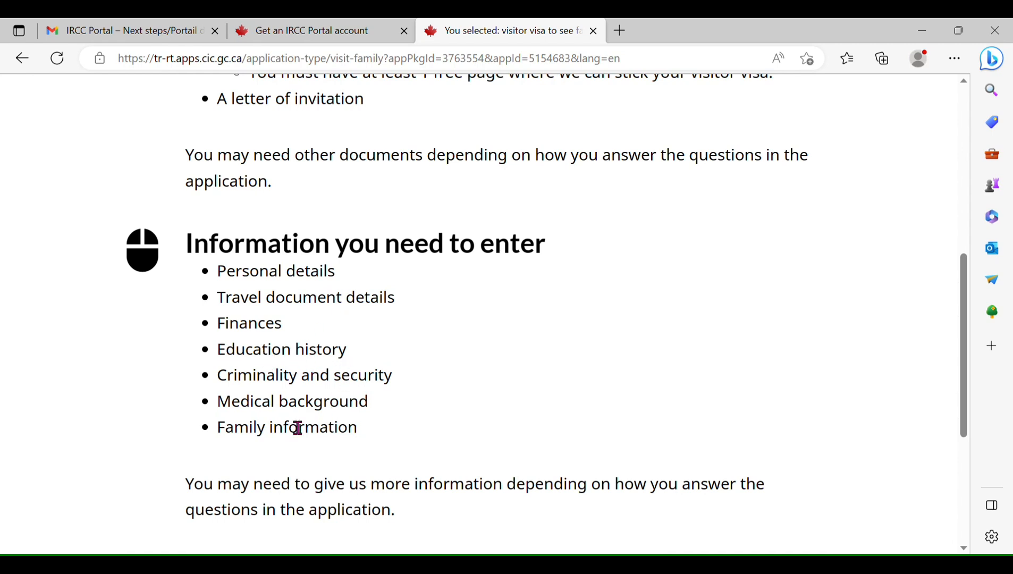
pyautogui.scroll(4, 351, 439)
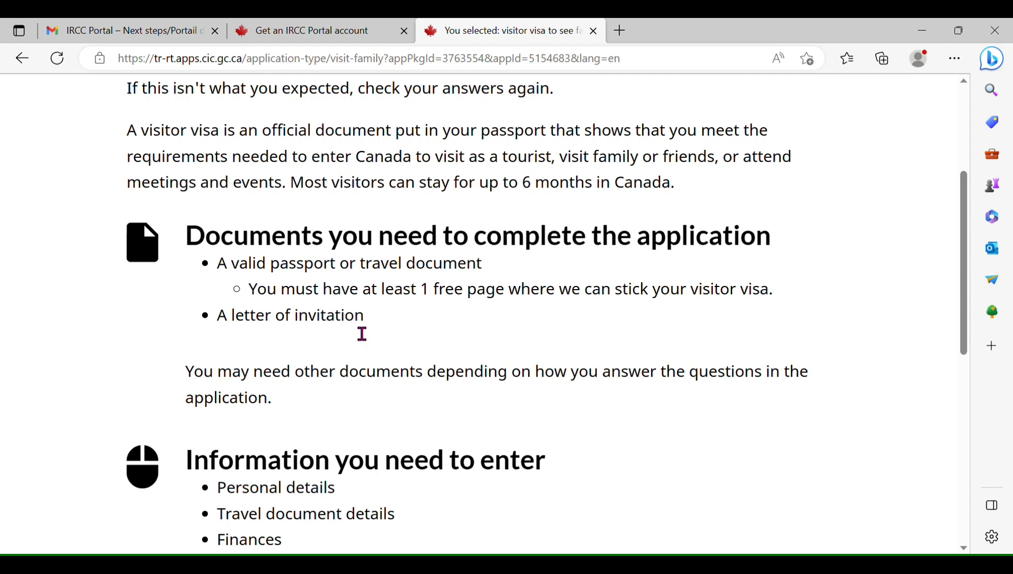
pyautogui.scroll(-7, 430, 364)
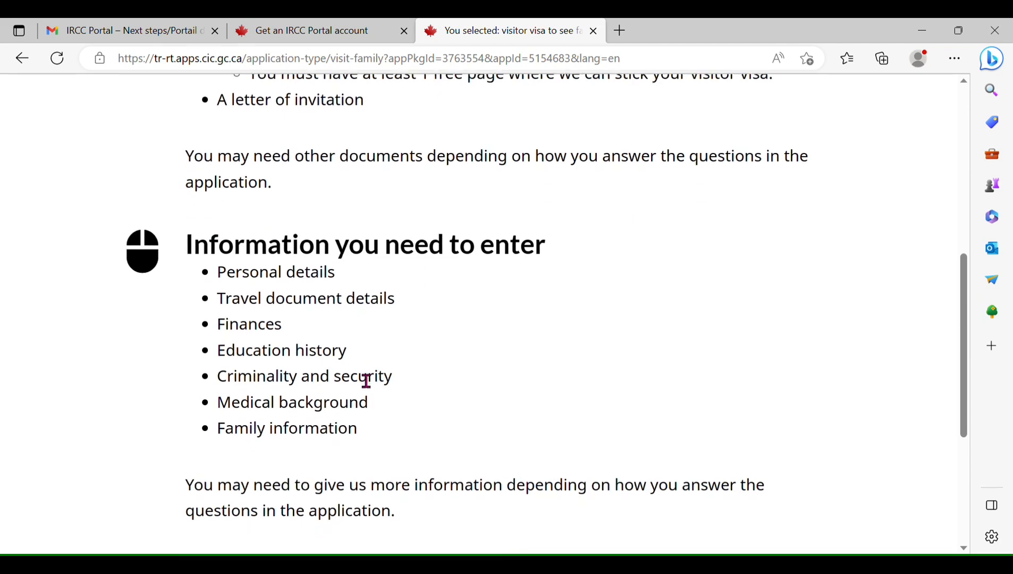
pyautogui.click(710, 311)
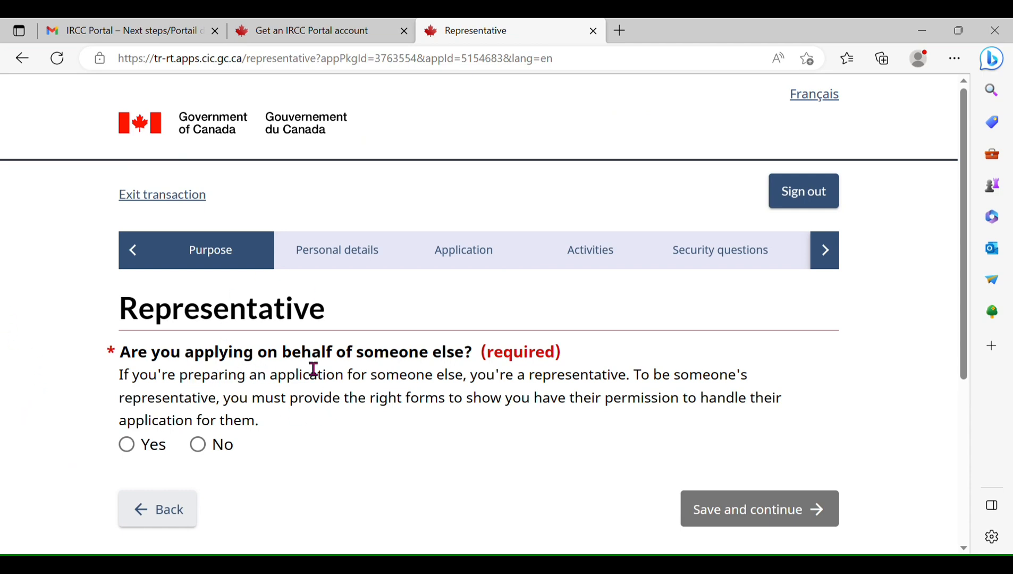
# - Answer No to applying on behalf of someone else and save
pyautogui.click(215, 449)
pyautogui.click(729, 511)
pyautogui.scroll(-3, 288, 420)
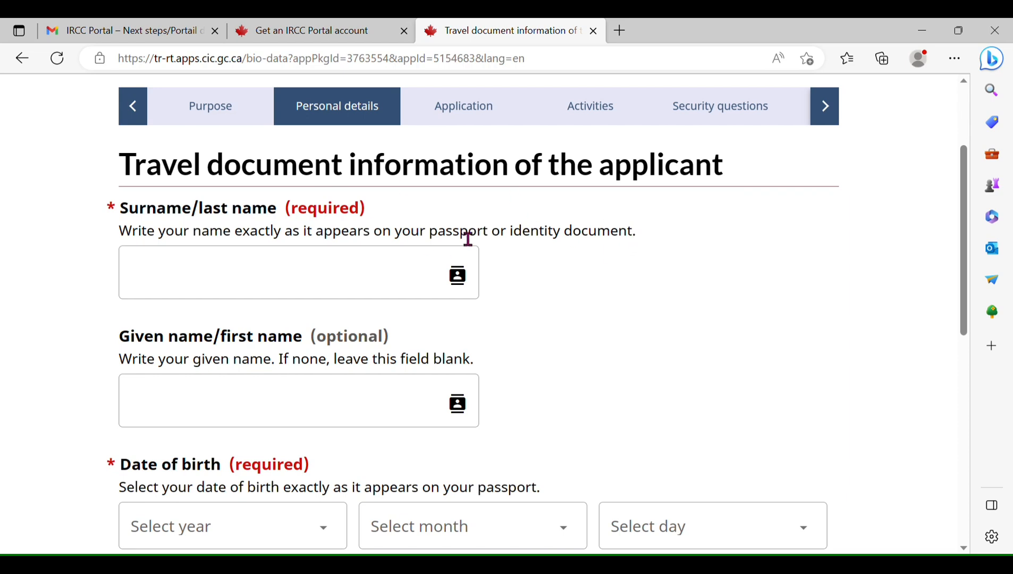
# - Autofill the applicant's surname and given name
pyautogui.click(285, 254)
pyautogui.click(265, 277)
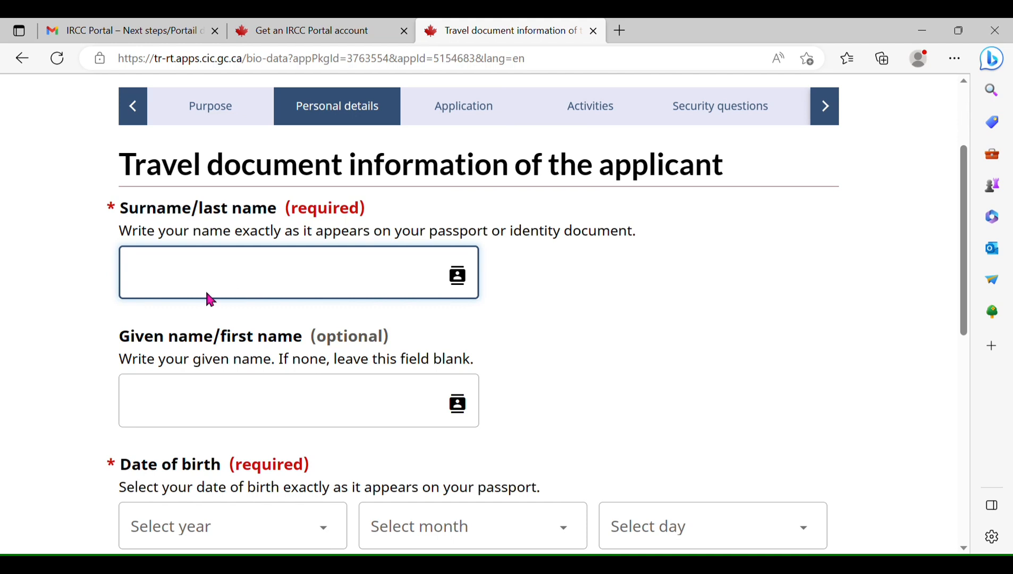
pyautogui.click(198, 326)
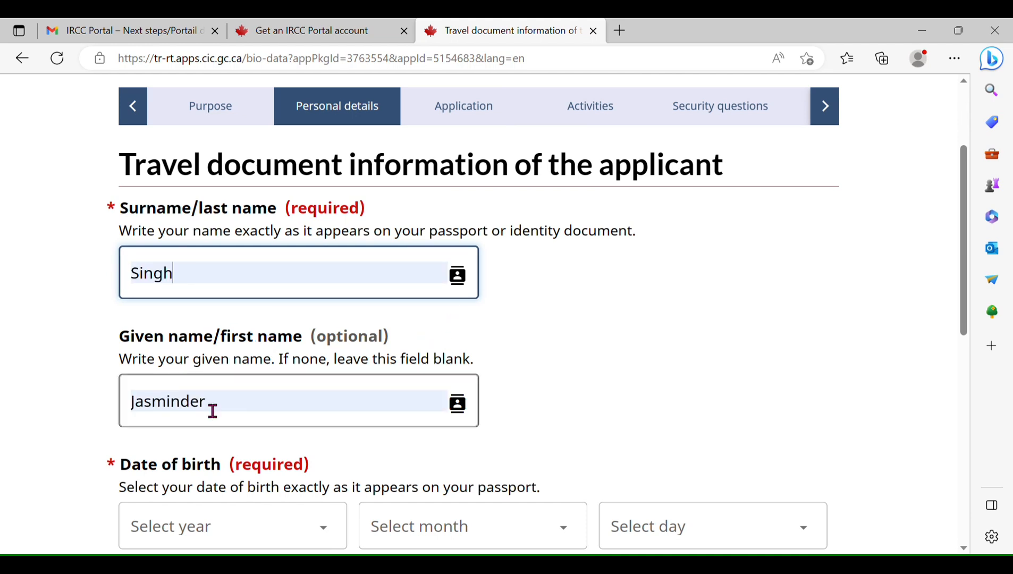
pyautogui.scroll(-3, 271, 472)
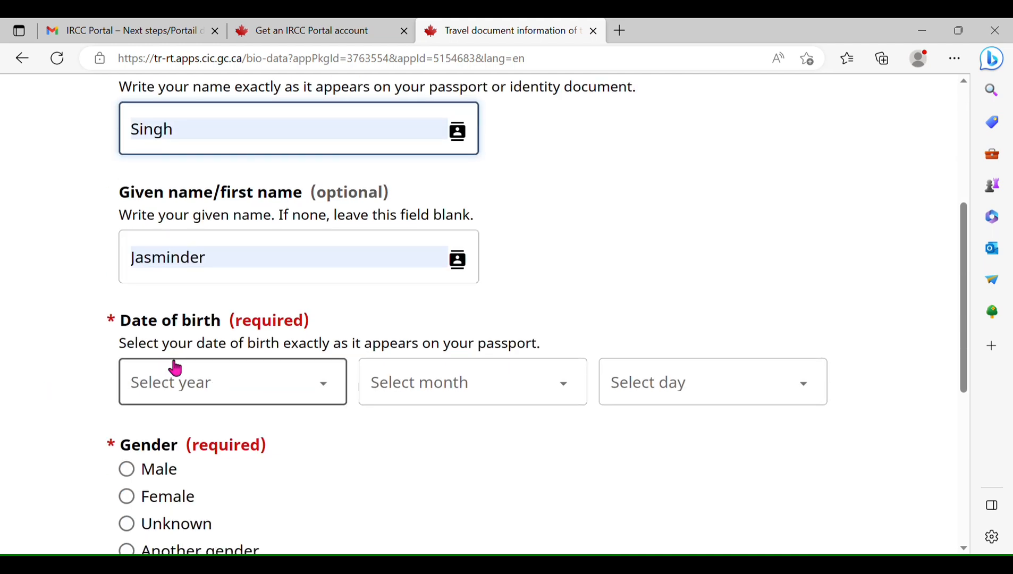
pyautogui.click(194, 368)
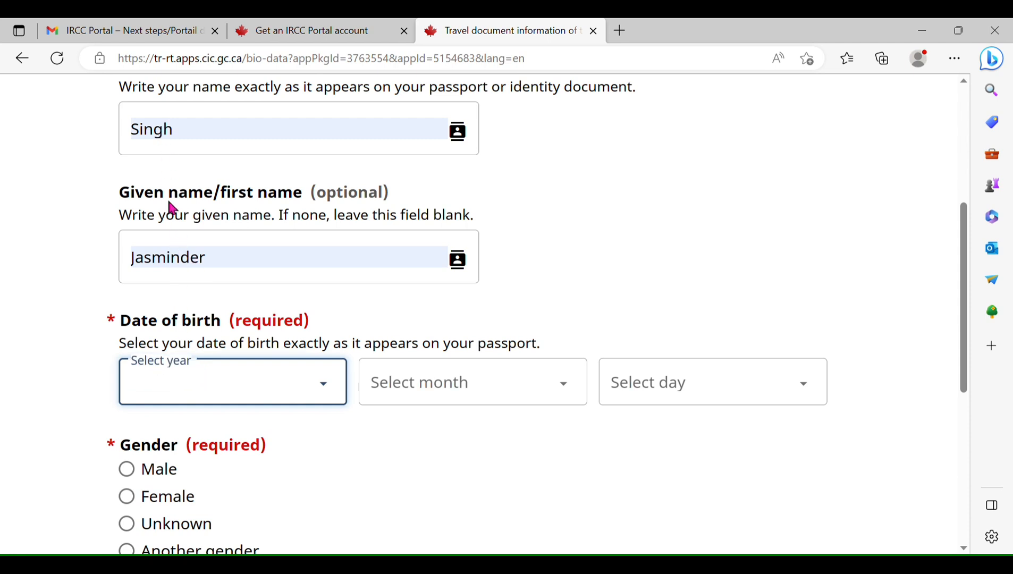
pyautogui.click(159, 169)
pyautogui.click(448, 393)
pyautogui.click(417, 308)
pyautogui.click(644, 392)
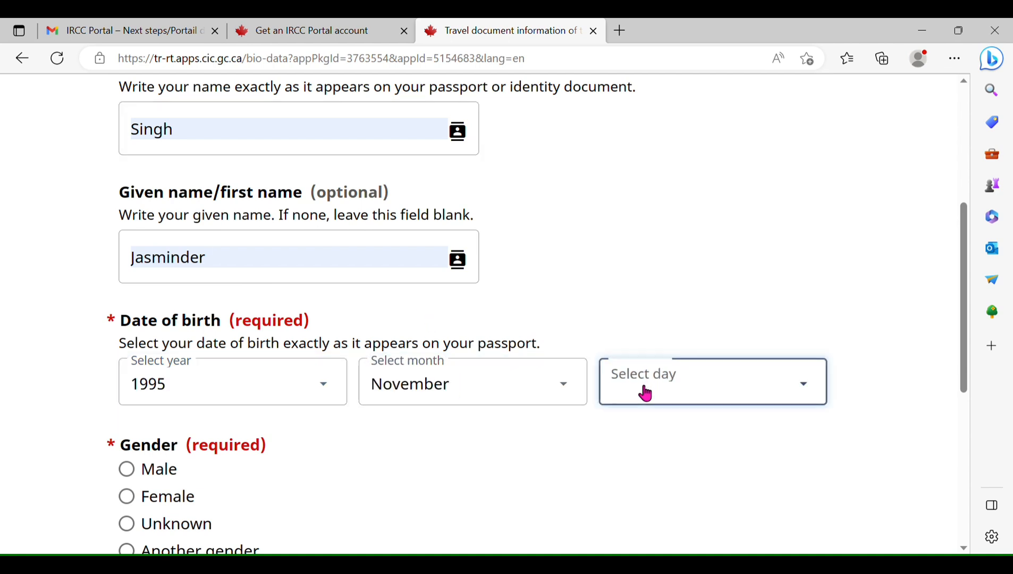
pyautogui.click(651, 285)
pyautogui.scroll(-3, 356, 431)
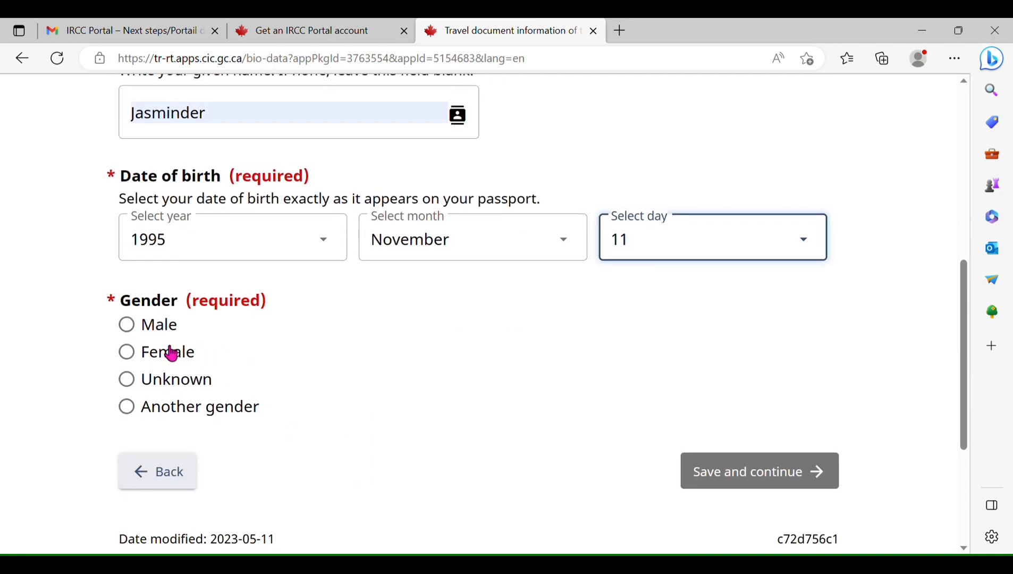
pyautogui.click(128, 325)
pyautogui.click(761, 485)
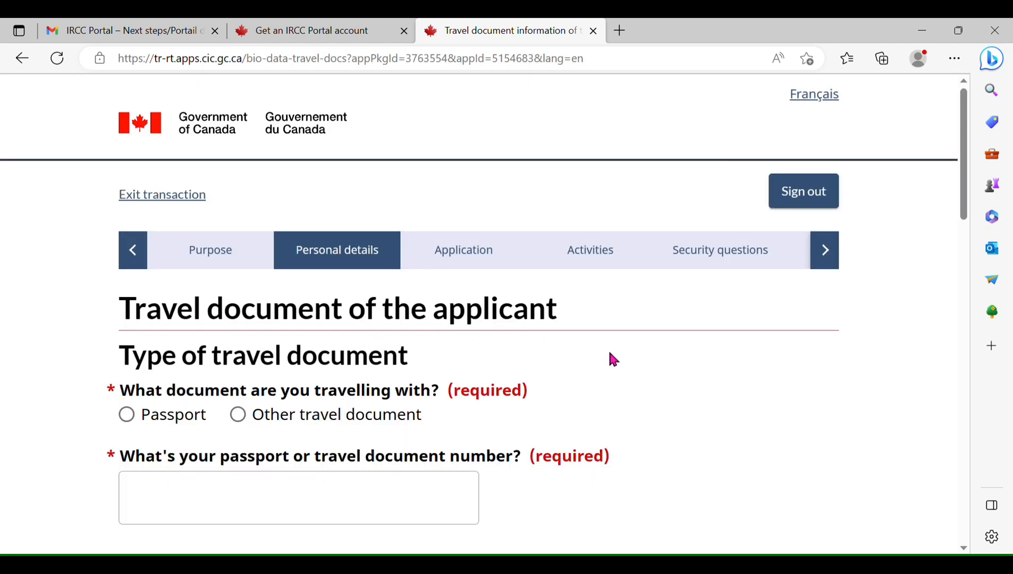
# - Choose a Regular passport as the travel document
pyautogui.scroll(-3, 355, 380)
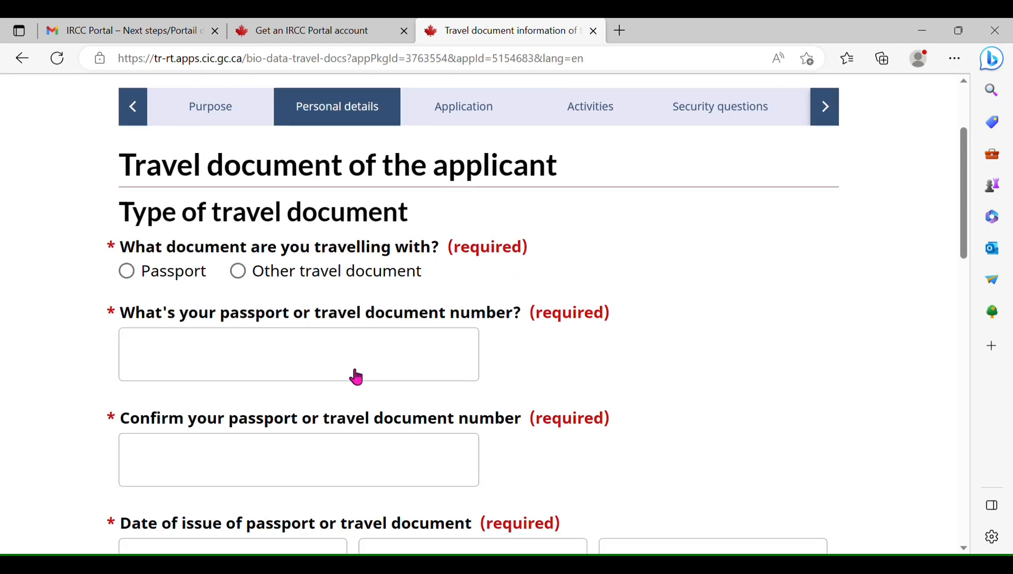
pyautogui.click(127, 271)
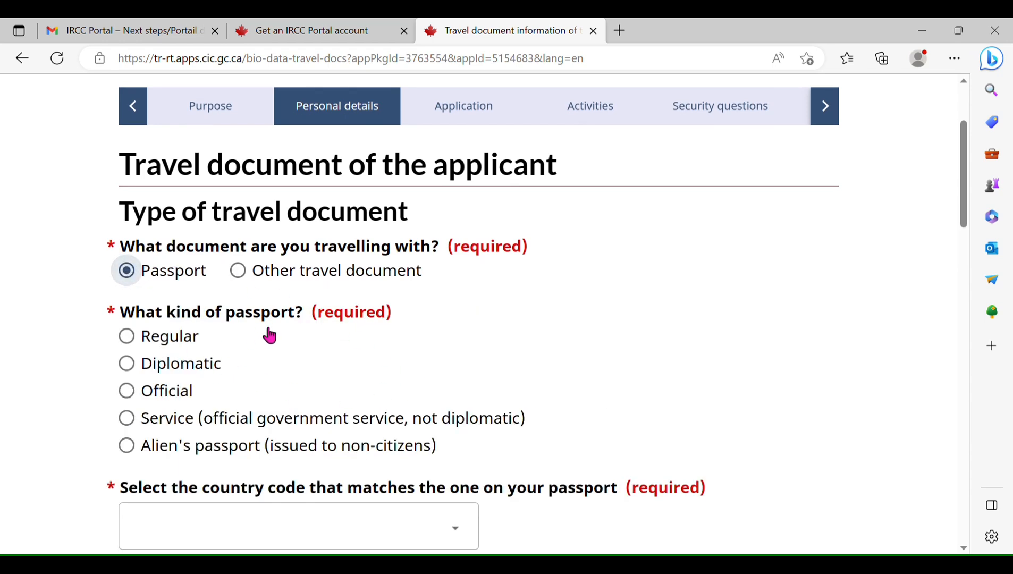
pyautogui.click(127, 336)
pyautogui.scroll(-4, 265, 319)
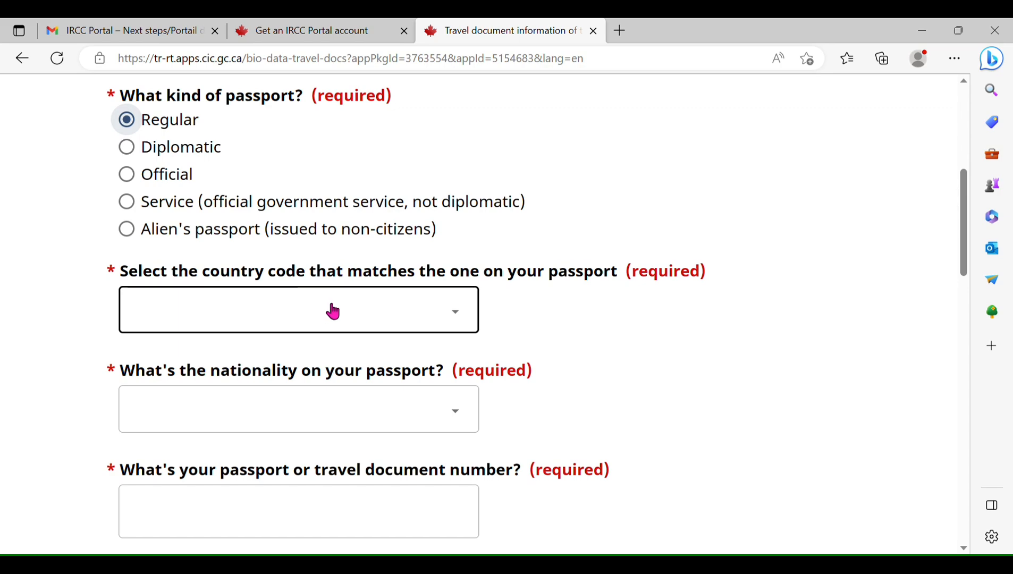
# - Set the passport country code and nationality to India
pyautogui.click(336, 333)
pyautogui.write('in')
pyautogui.scroll(-3, 325, 326)
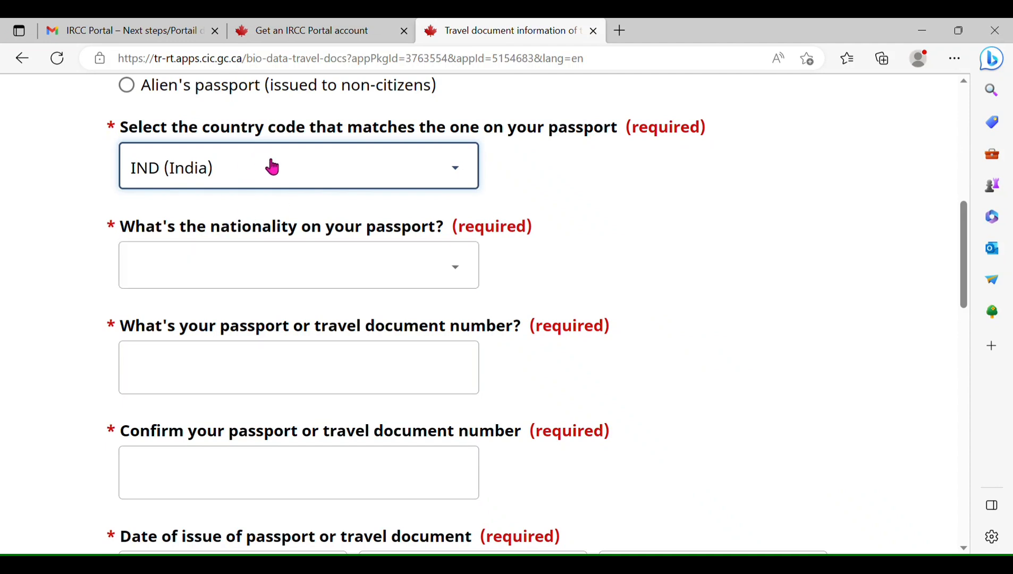
pyautogui.click(345, 269)
pyautogui.write('in')
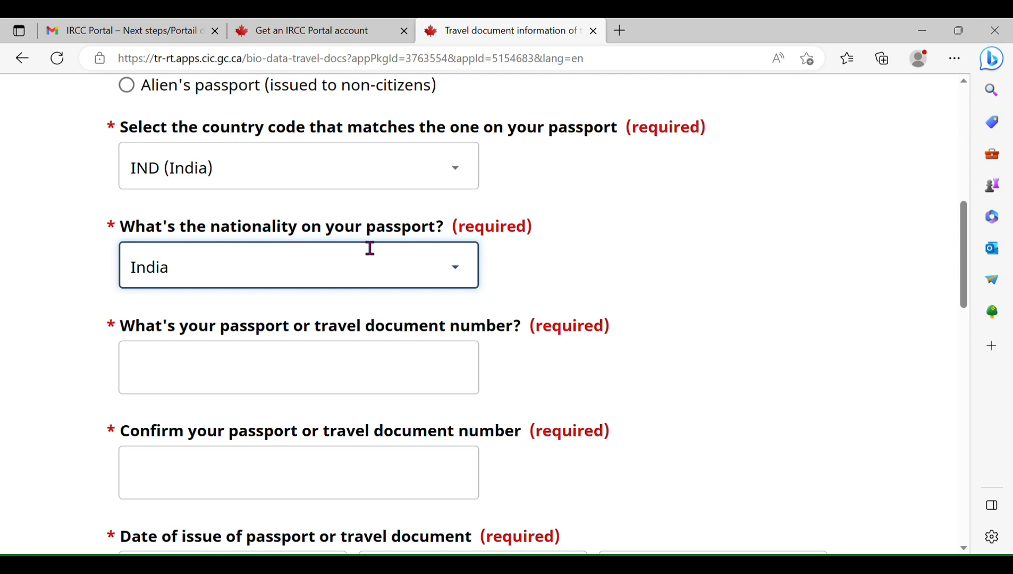
pyautogui.scroll(-1, 189, 386)
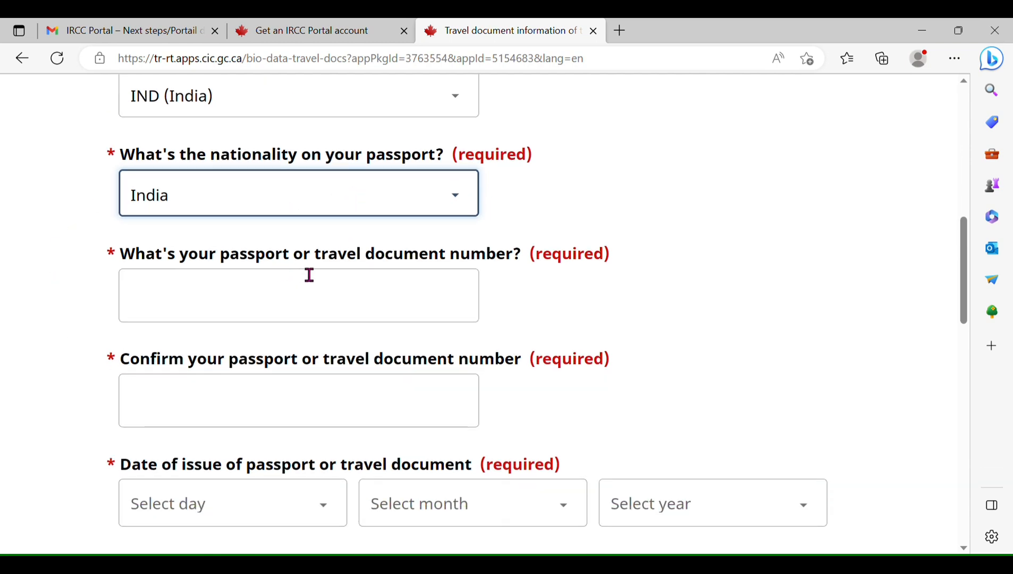
# - Enter the passport number, correct it, and retype it in the confirm field
pyautogui.click(346, 303)
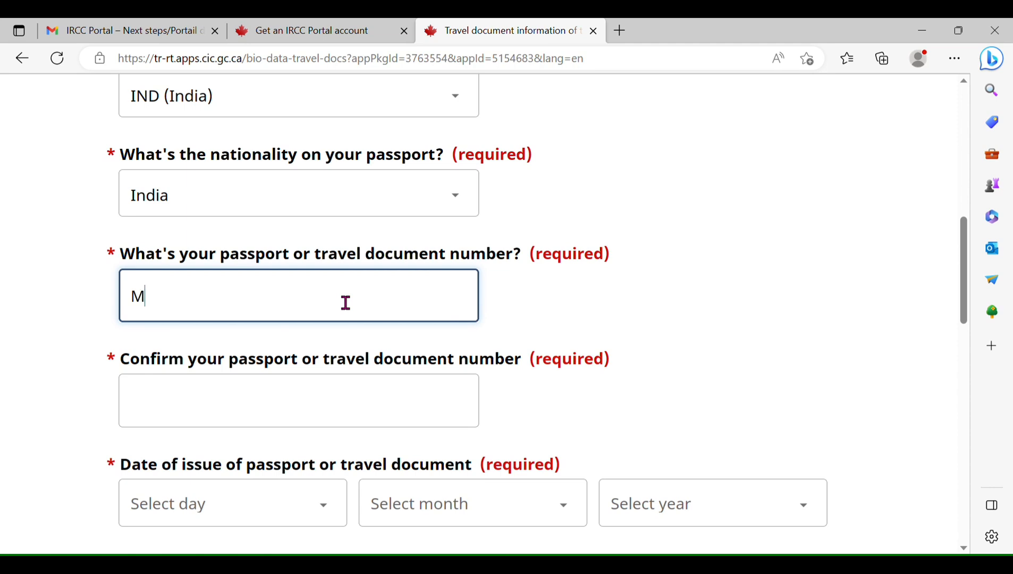
pyautogui.write('MB54654')
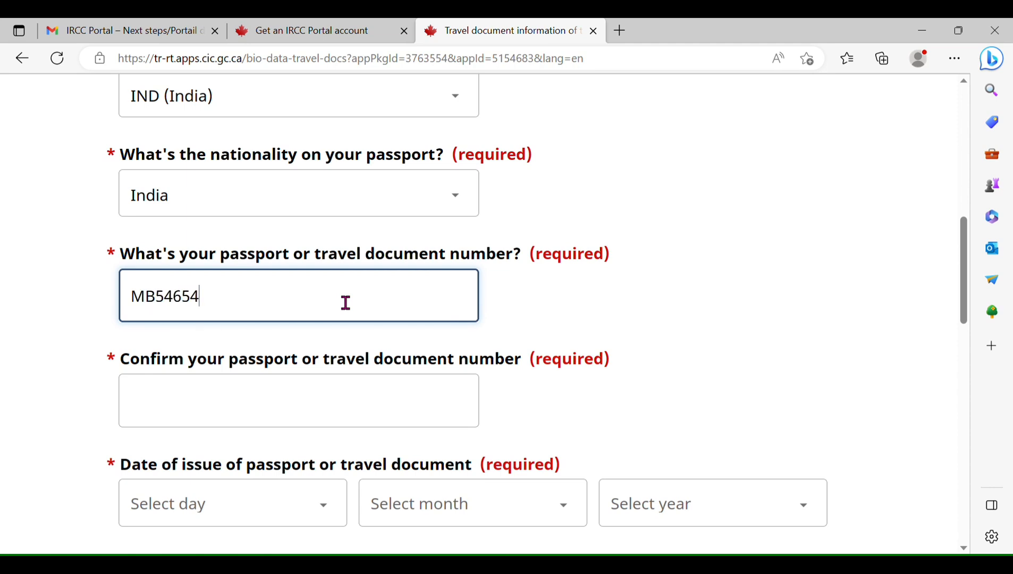
pyautogui.scroll(-1, 351, 332)
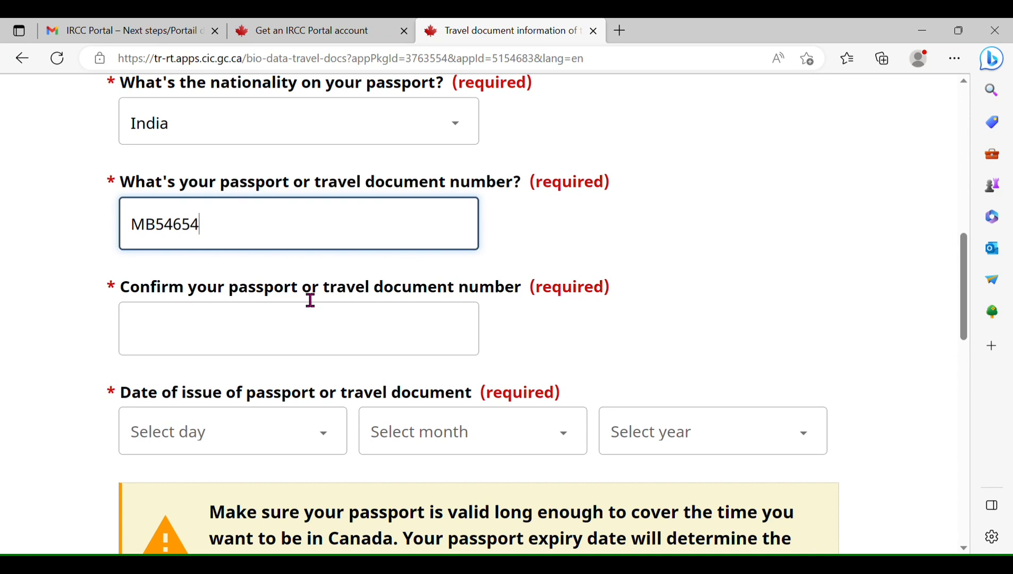
pyautogui.click(287, 350)
pyautogui.click(231, 234)
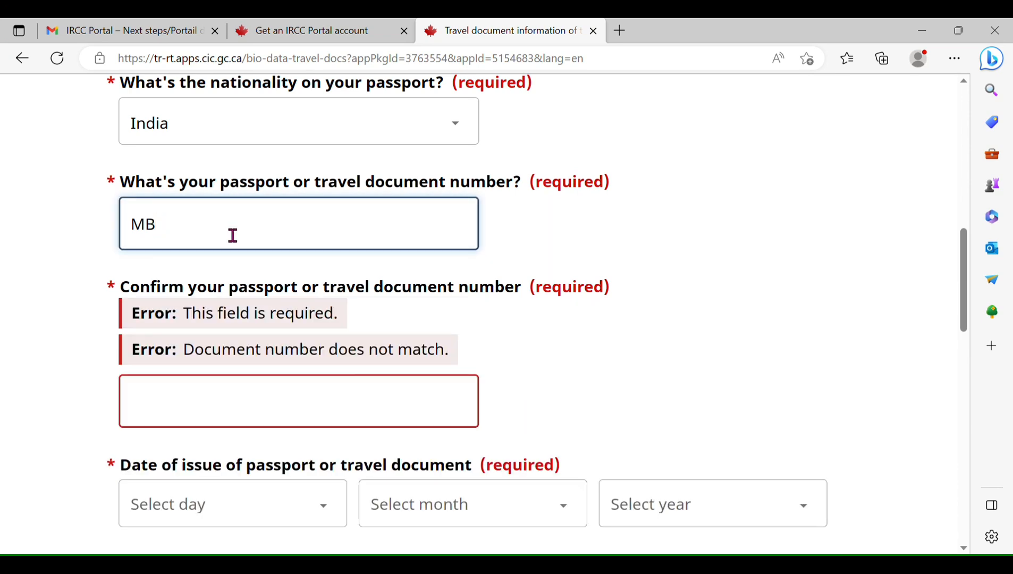
pyautogui.click(171, 383)
pyautogui.write('MB12345')
# - Set the passport issue date to 11 July 2014
pyautogui.click(65, 405)
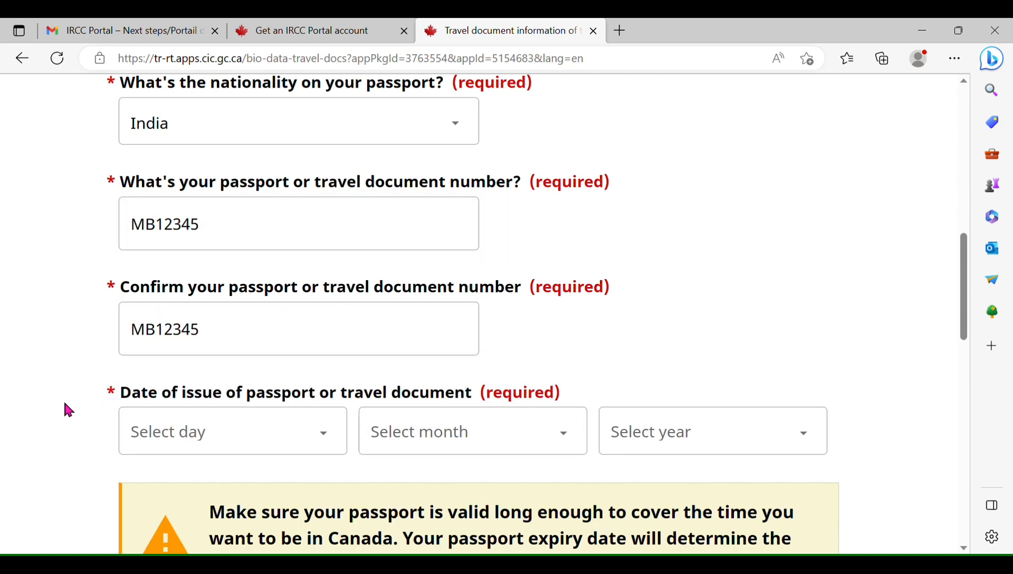
pyautogui.scroll(-1, 68, 409)
pyautogui.click(253, 367)
pyautogui.write('11')
pyautogui.press('Tab')
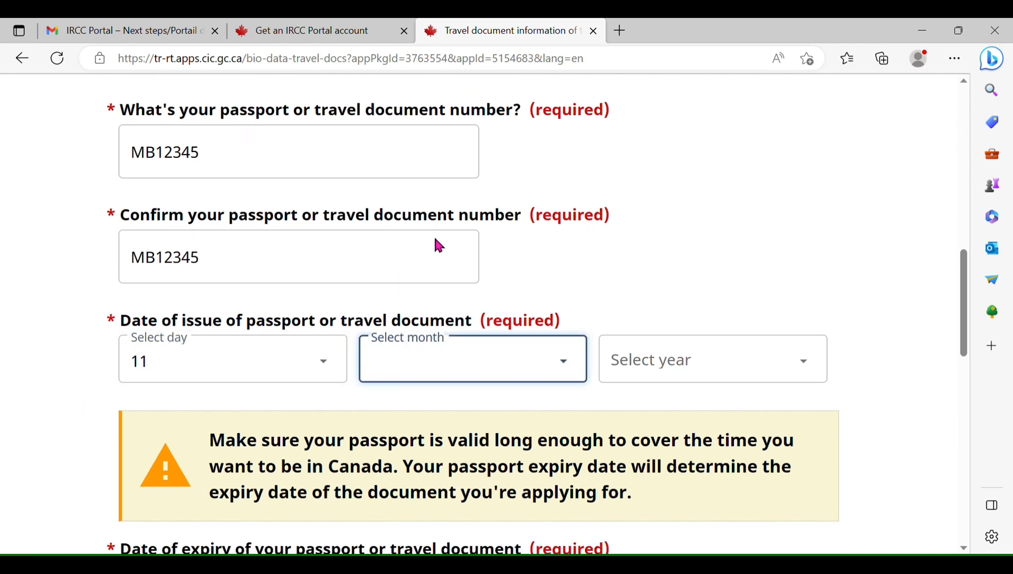
pyautogui.write('july')
pyautogui.click(700, 375)
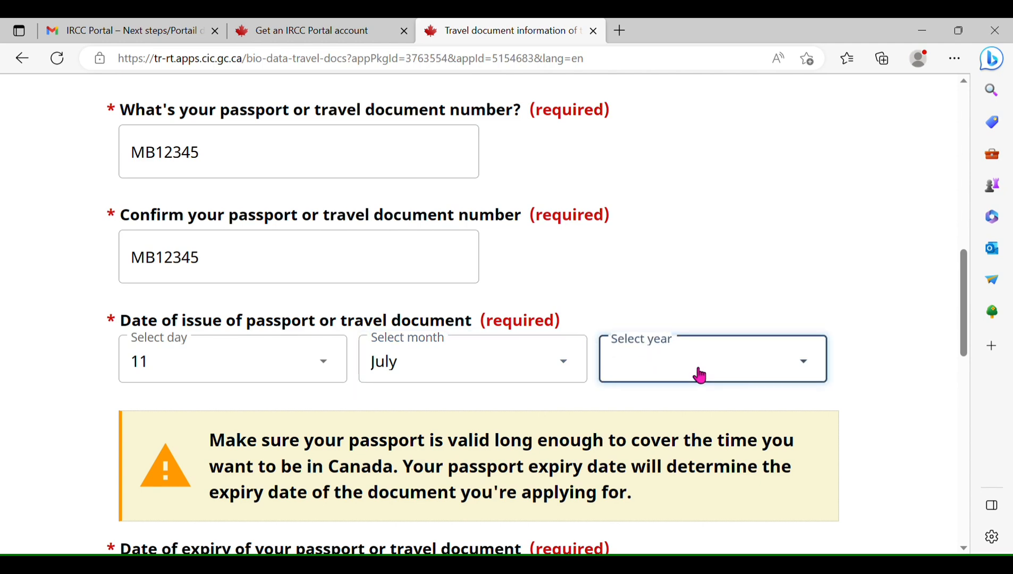
pyautogui.write('2014')
pyautogui.scroll(-5, 291, 372)
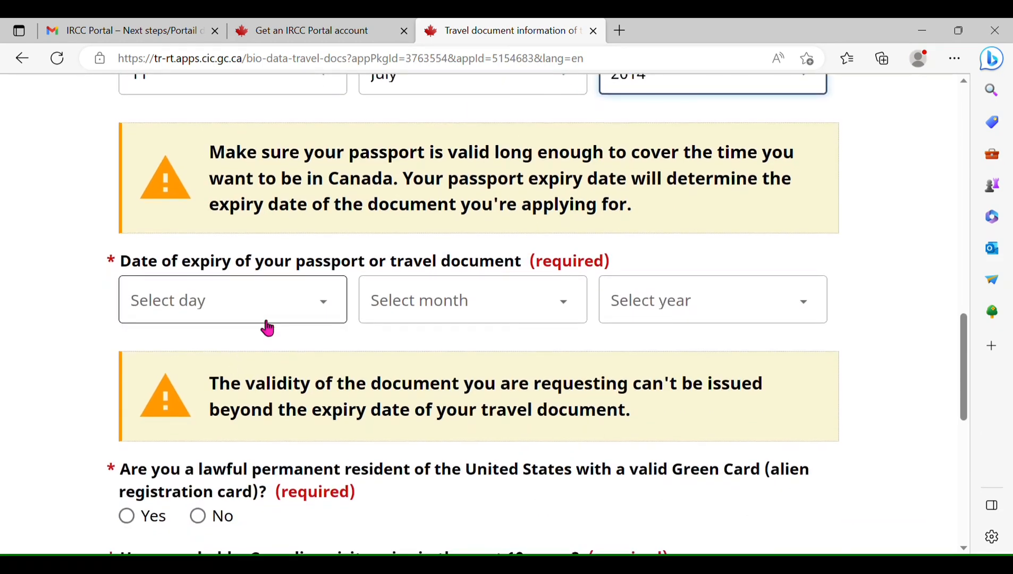
# - Set the passport expiry date to 6 August 2026
pyautogui.click(299, 301)
pyautogui.write('6')
pyautogui.press('Tab')
pyautogui.write('August')
pyautogui.click(662, 304)
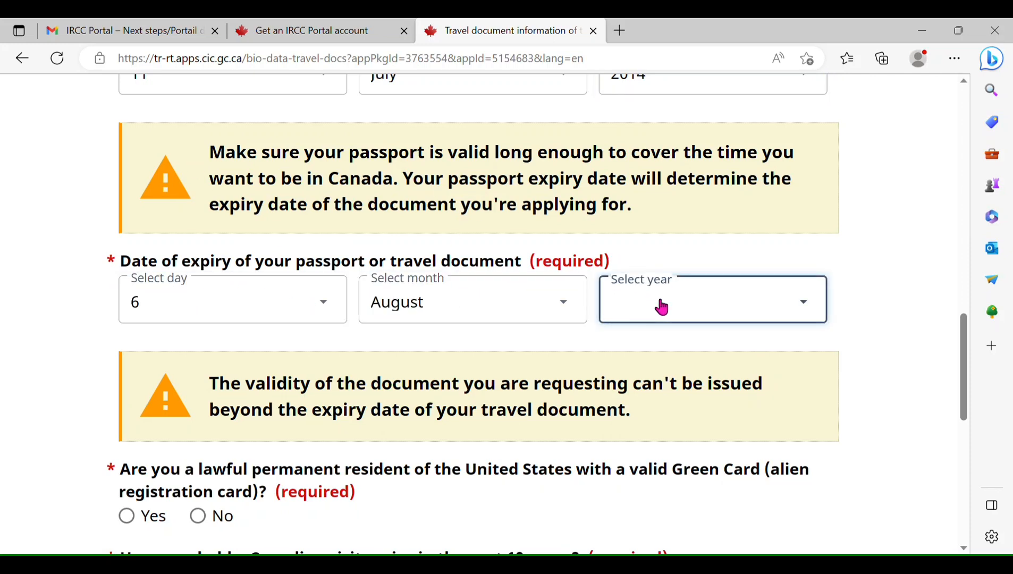
pyautogui.write('2026')
pyautogui.click(74, 399)
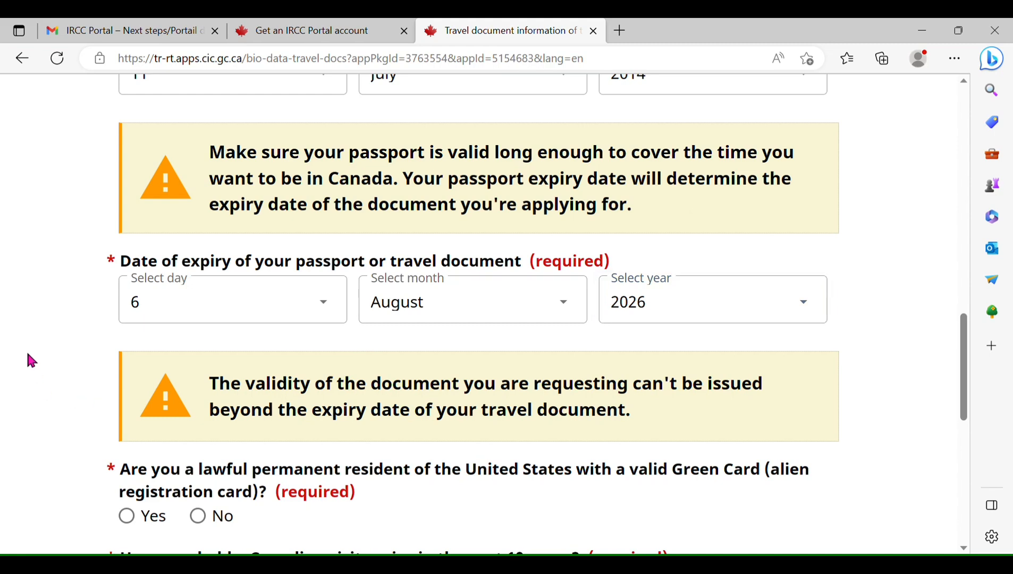
pyautogui.scroll(3, 26, 346)
pyautogui.scroll(-3, 26, 346)
pyautogui.scroll(-1, 4, 352)
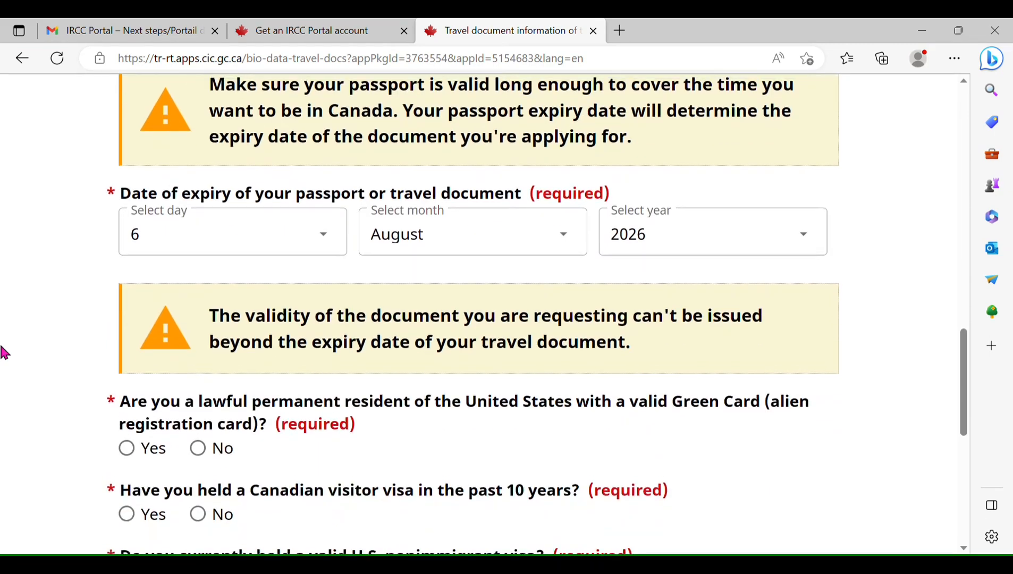
pyautogui.scroll(3, 5, 352)
pyautogui.scroll(-4, 4, 352)
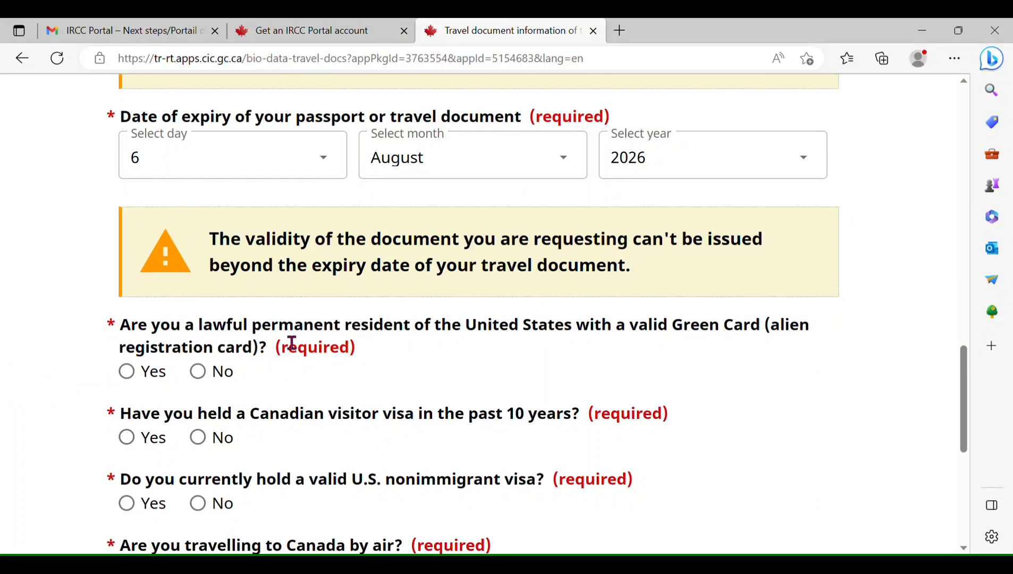
# - Answer No to U.S. Green Card and U.S. visa, answer the air travel question, and save
pyautogui.click(213, 372)
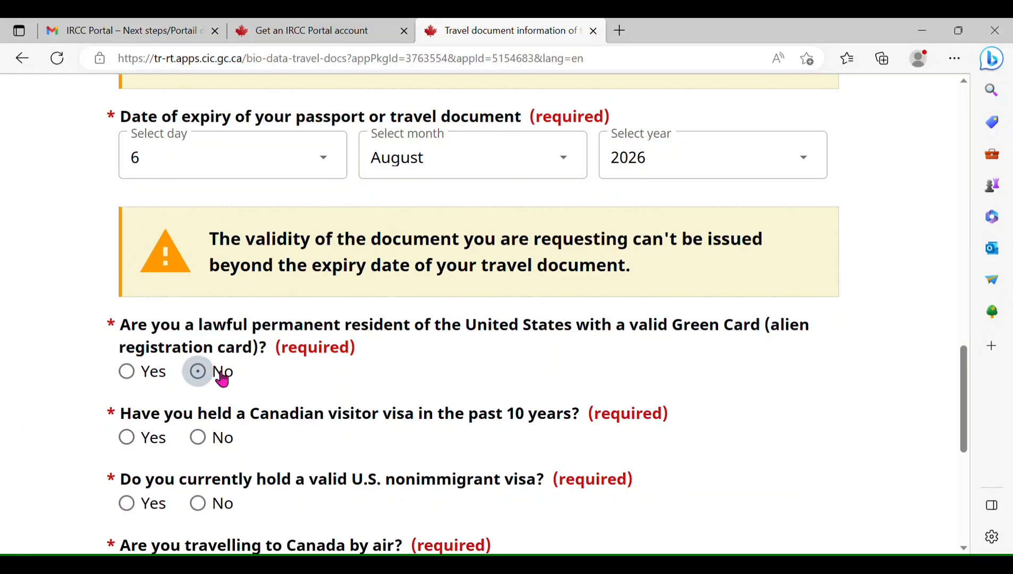
pyautogui.scroll(-3, 372, 405)
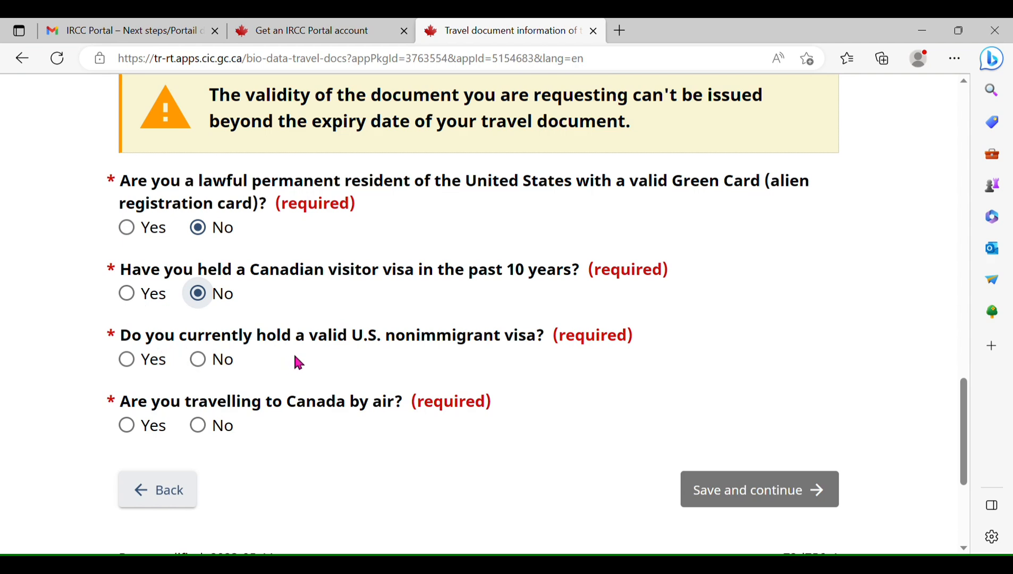
pyautogui.click(201, 363)
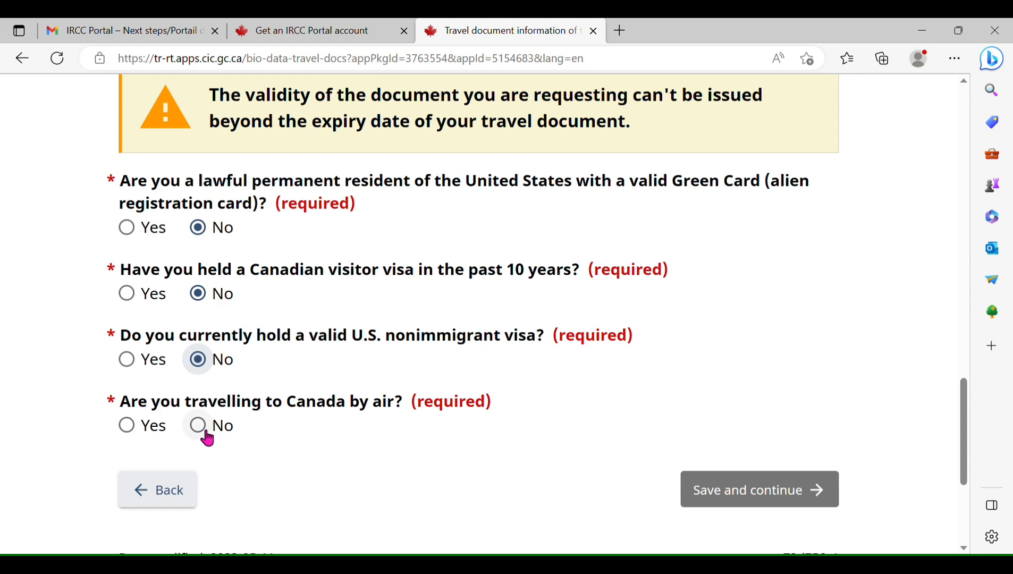
pyautogui.click(145, 428)
pyautogui.scroll(-1, 311, 461)
pyautogui.click(708, 435)
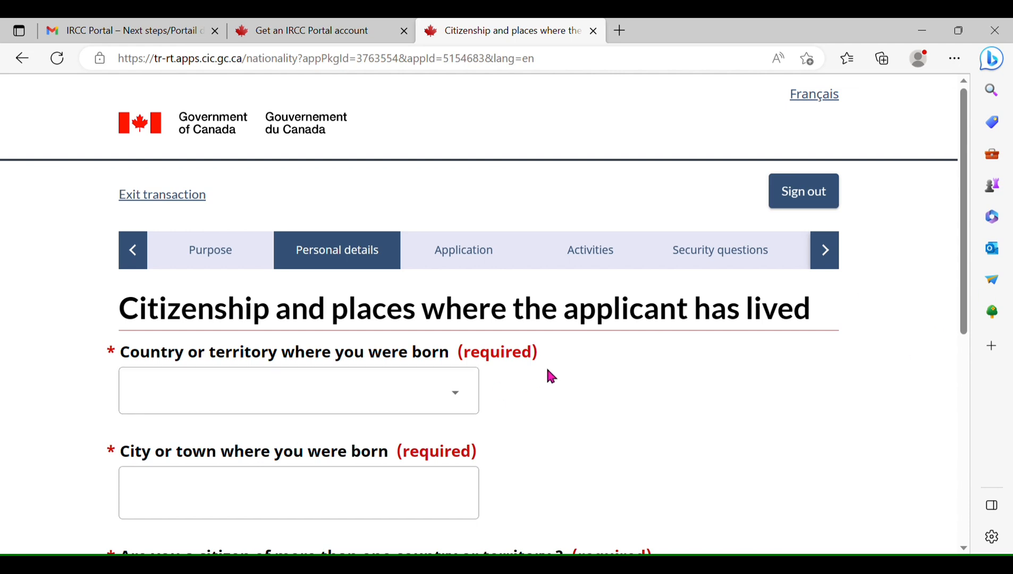
# - Set the place of birth to New Delhi, India
pyautogui.scroll(-1, 543, 375)
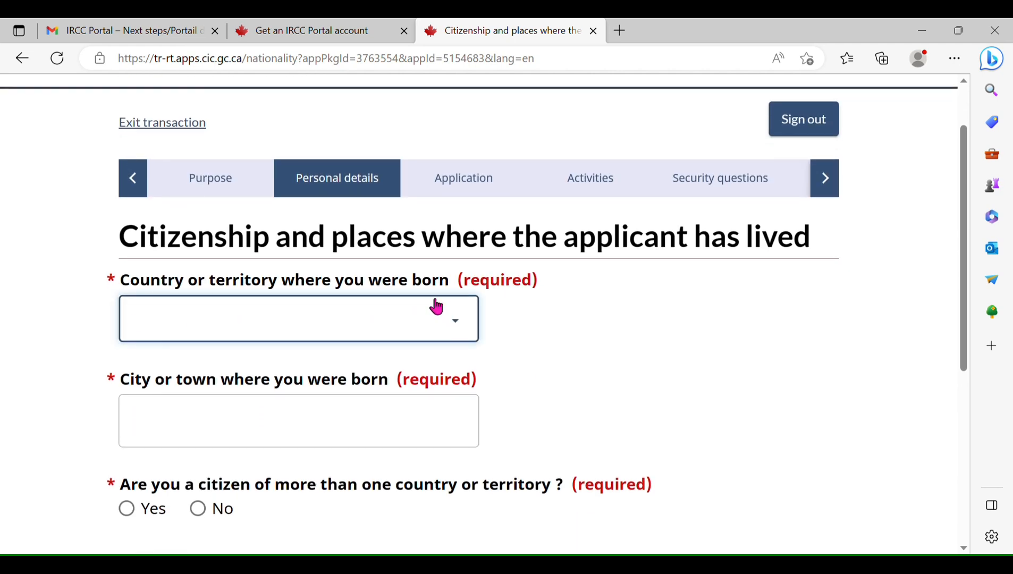
pyautogui.write('in')
pyautogui.scroll(-1, 335, 364)
pyautogui.click(313, 343)
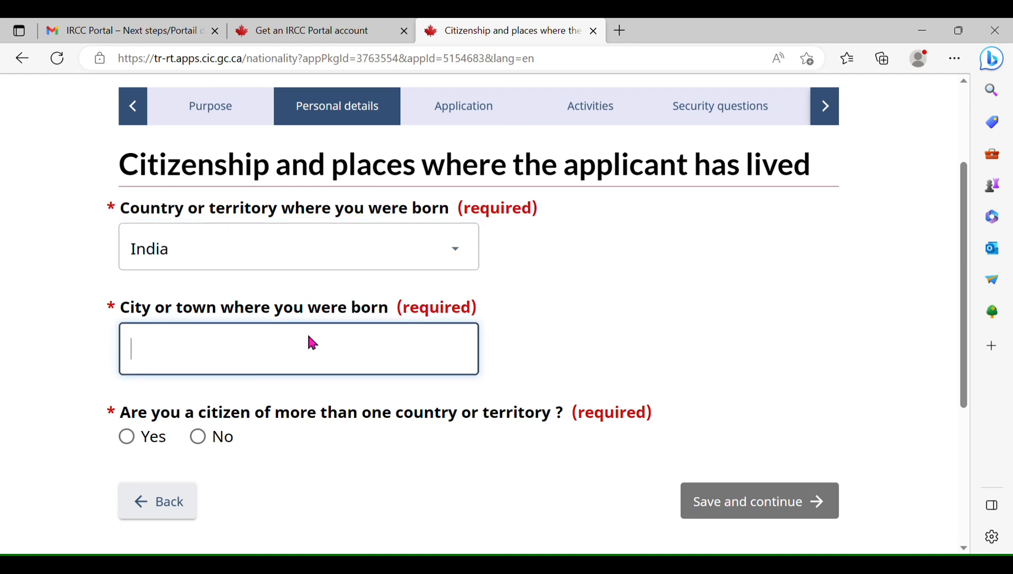
pyautogui.write('New Fe')
pyautogui.press('BackSpace')
pyautogui.press('BackSpace')
pyautogui.write('Delhi')
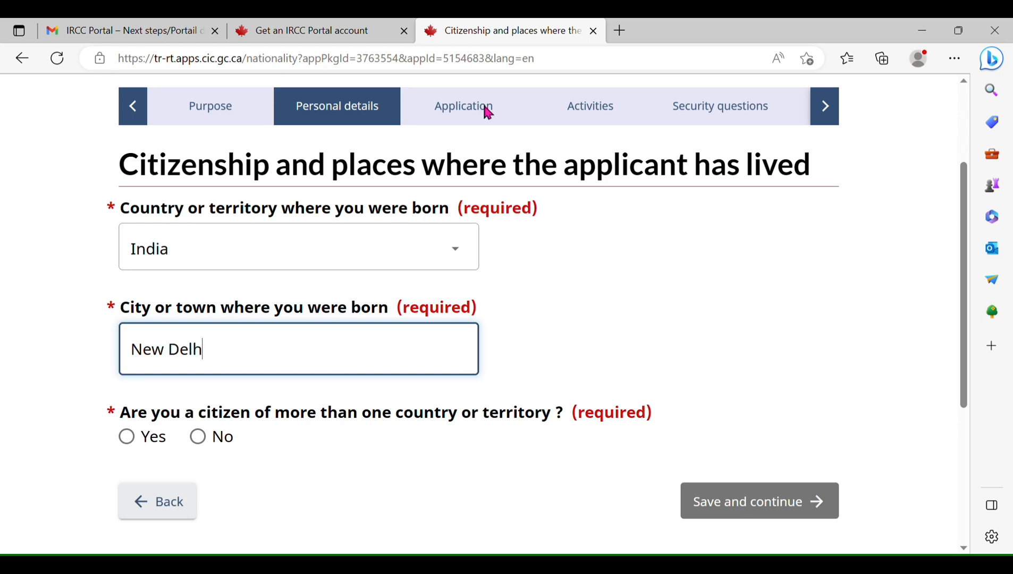
pyautogui.scroll(1, 378, 253)
pyautogui.scroll(-2, 343, 399)
pyautogui.scroll(-2, 343, 399)
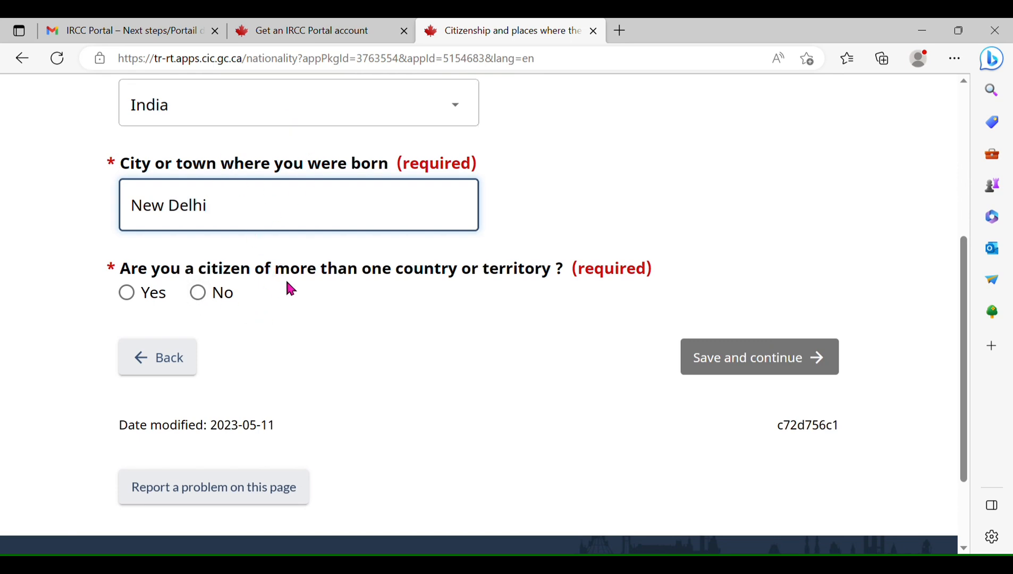
# - Record a single Indian citizenship held since birth and save
pyautogui.click(198, 292)
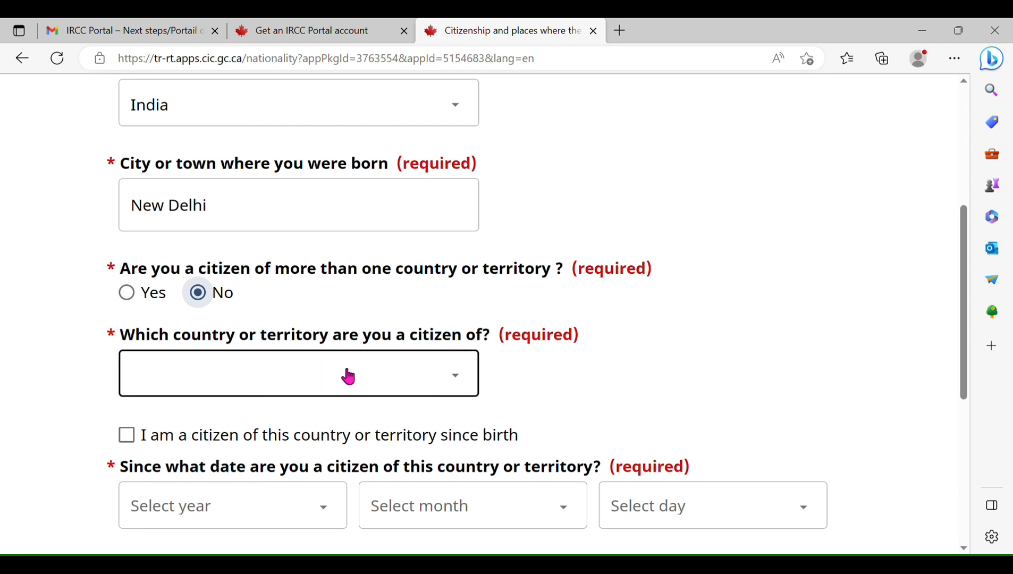
pyautogui.click(349, 377)
pyautogui.press('i')
pyautogui.press('n')
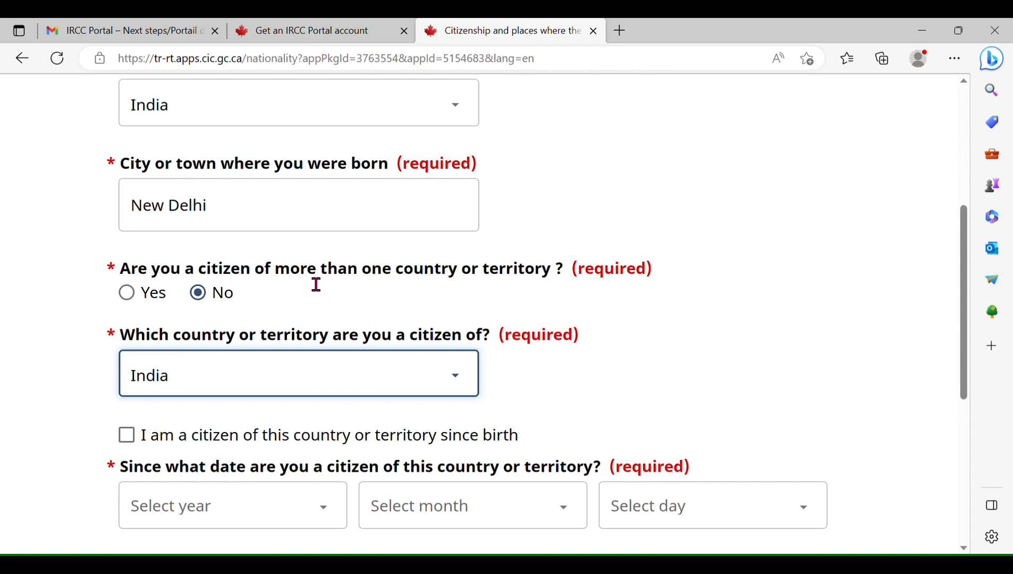
pyautogui.scroll(-1, 253, 295)
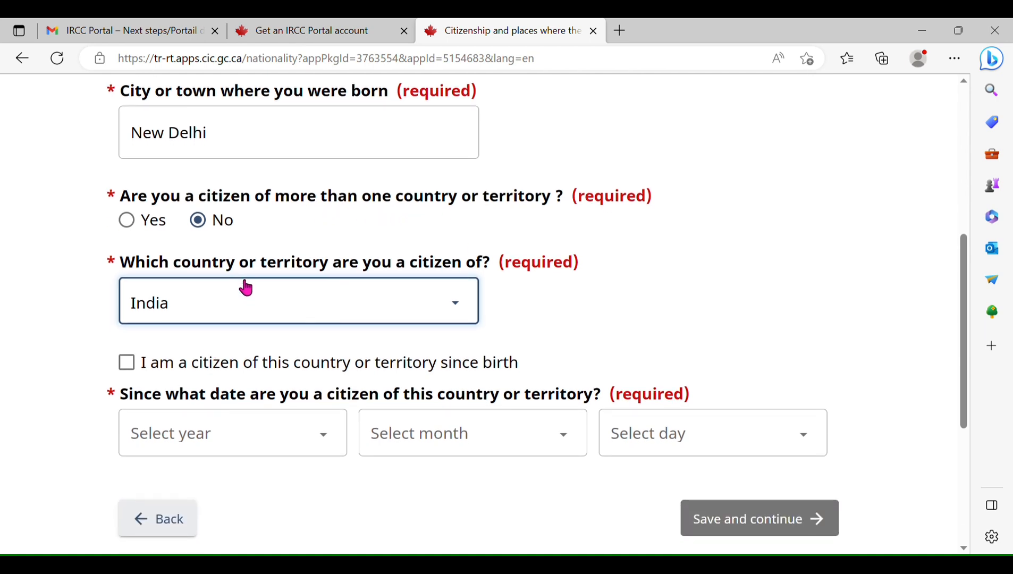
pyautogui.scroll(-1, 245, 318)
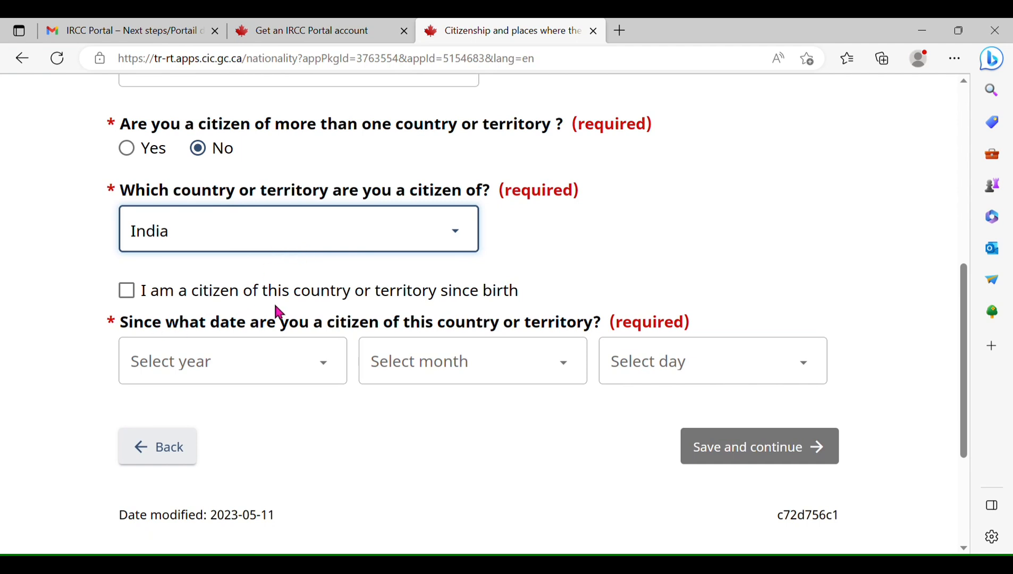
pyautogui.click(128, 292)
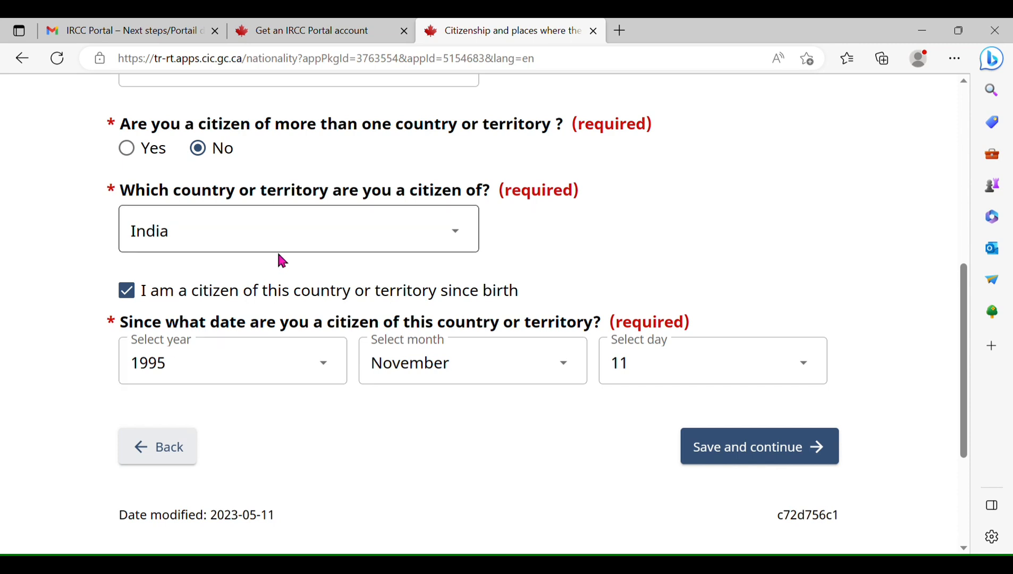
pyautogui.click(765, 448)
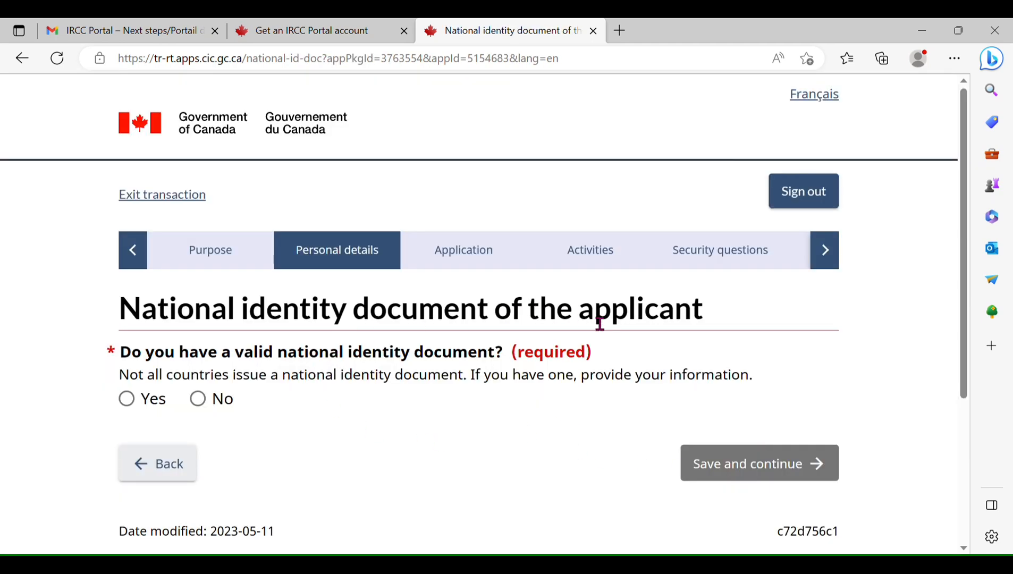
# - Answer Yes to having a national identity document and enter and confirm its number
pyautogui.click(127, 400)
pyautogui.click(162, 458)
pyautogui.write('ML')
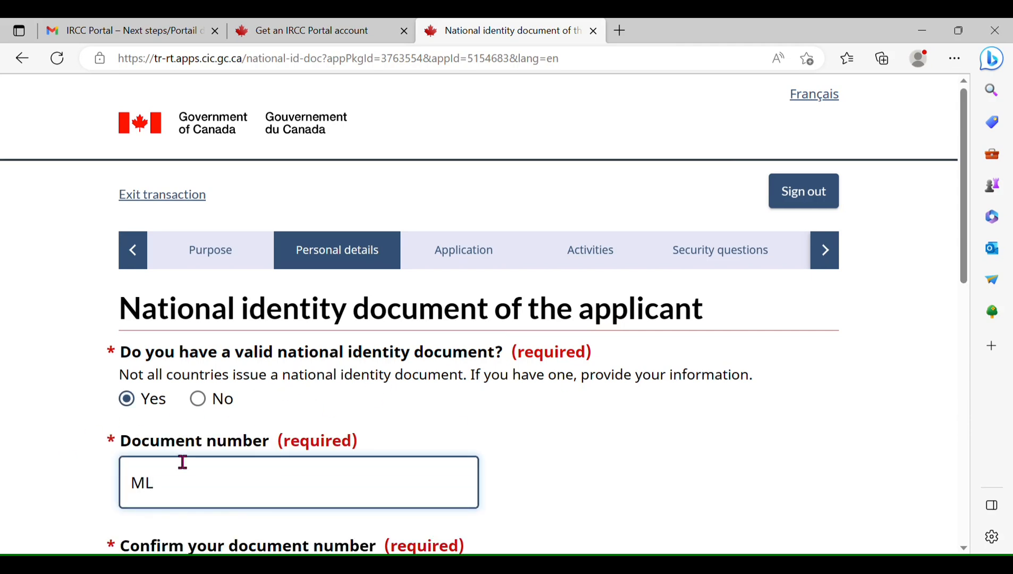
pyautogui.scroll(-1, 165, 416)
pyautogui.scroll(-1, 189, 425)
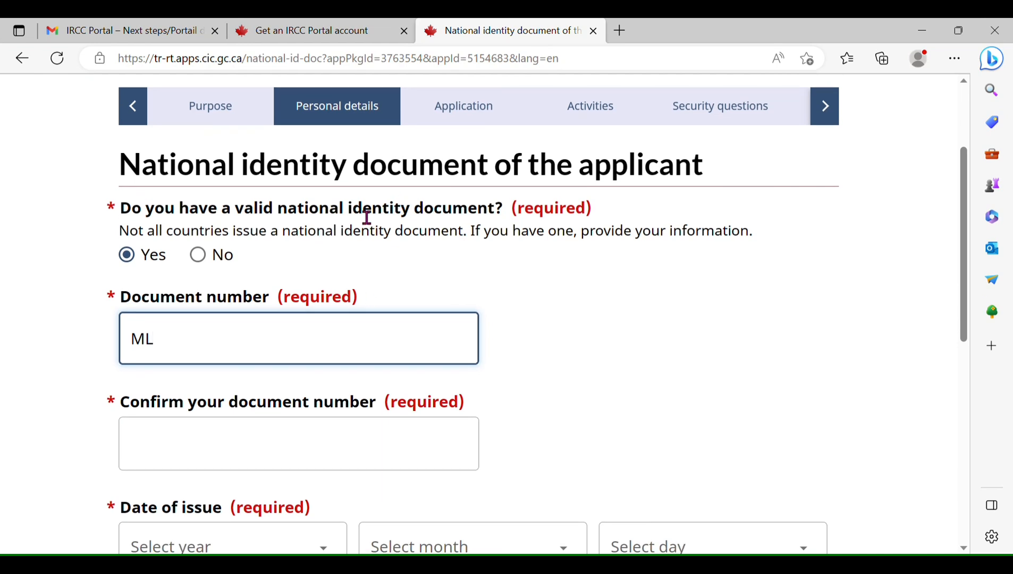
pyautogui.write('1234')
pyautogui.scroll(-1, 202, 378)
pyautogui.click(217, 379)
pyautogui.write('ML')
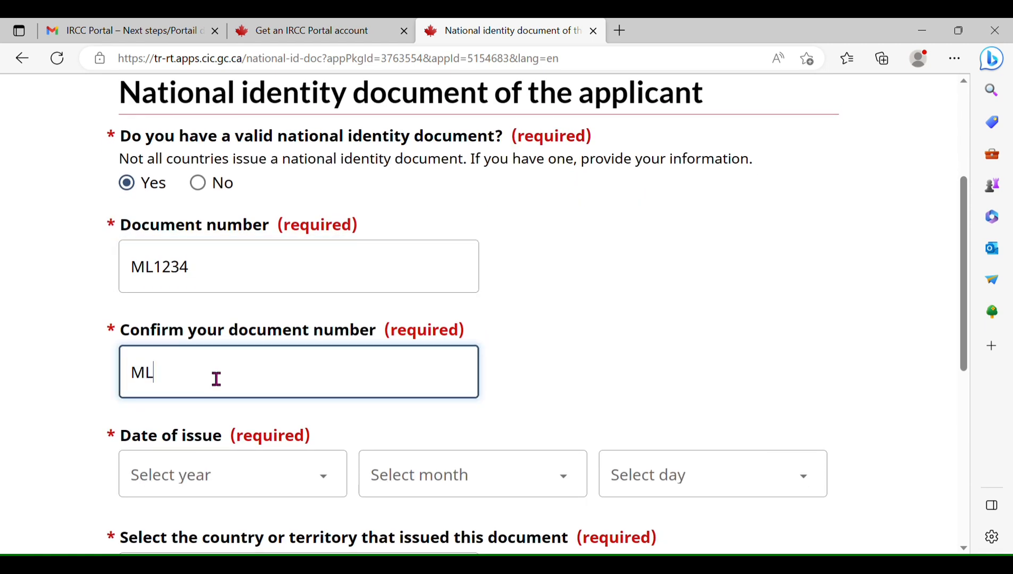
pyautogui.write('1234')
pyautogui.scroll(-2, 217, 378)
# - Set the identity document issue date to 2002, July, 9
pyautogui.click(246, 335)
pyautogui.click(189, 212)
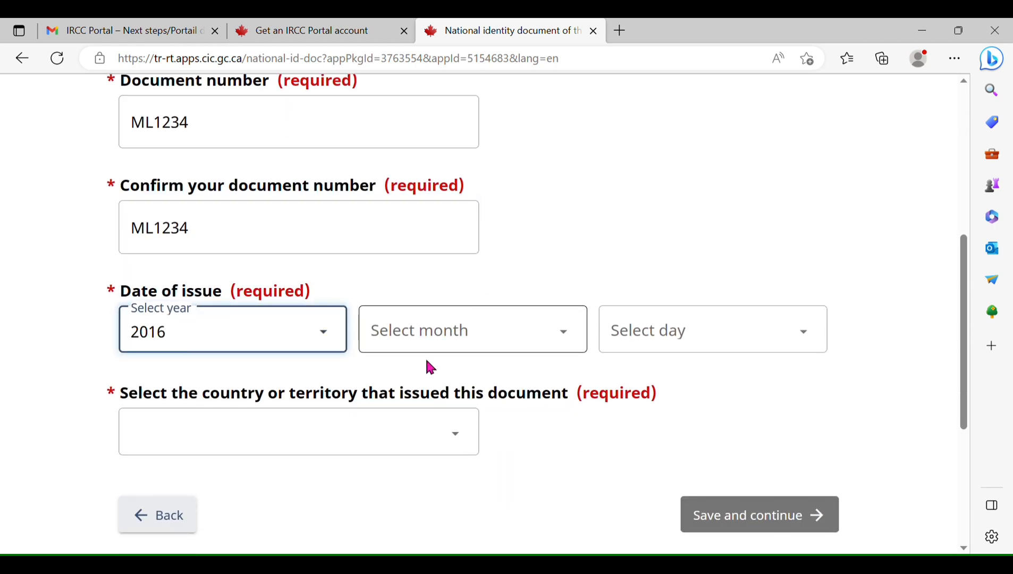
pyautogui.click(170, 152)
pyautogui.click(460, 336)
pyautogui.click(397, 191)
pyautogui.click(673, 325)
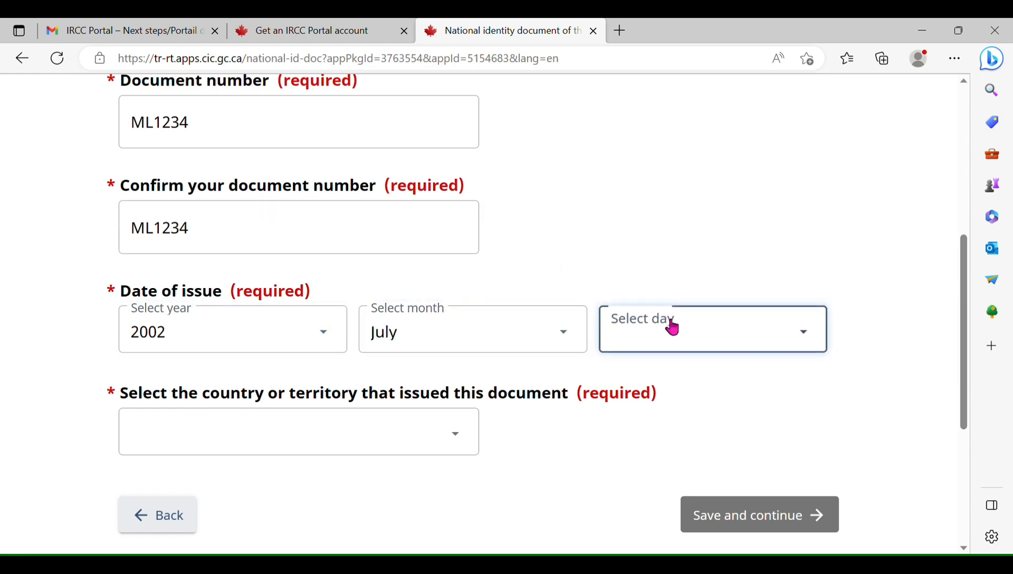
pyautogui.click(653, 218)
pyautogui.scroll(-2, 401, 301)
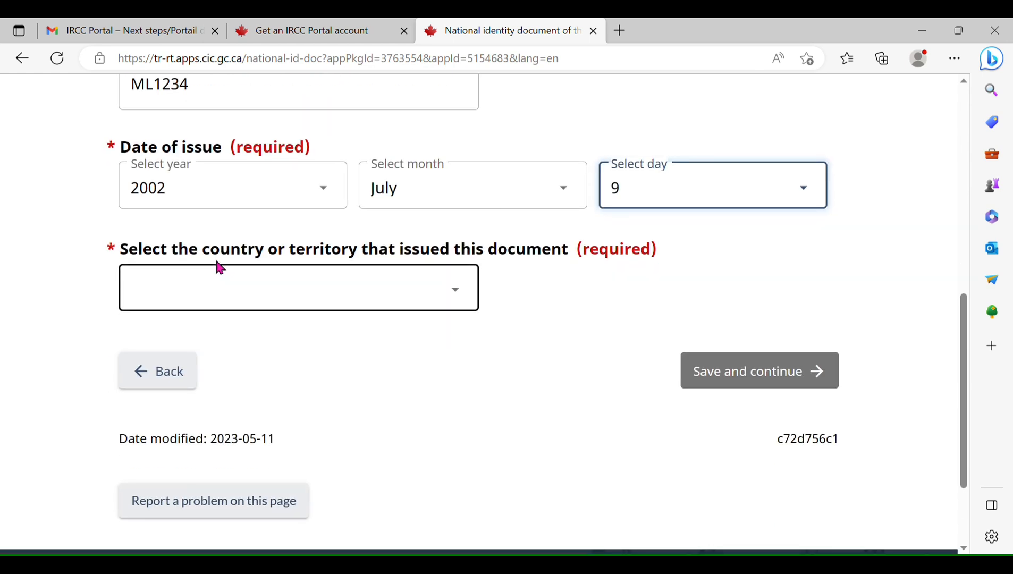
# - Choose India as the issuing country and save the identity document details
pyautogui.click(376, 282)
pyautogui.press('i')
pyautogui.press('n')
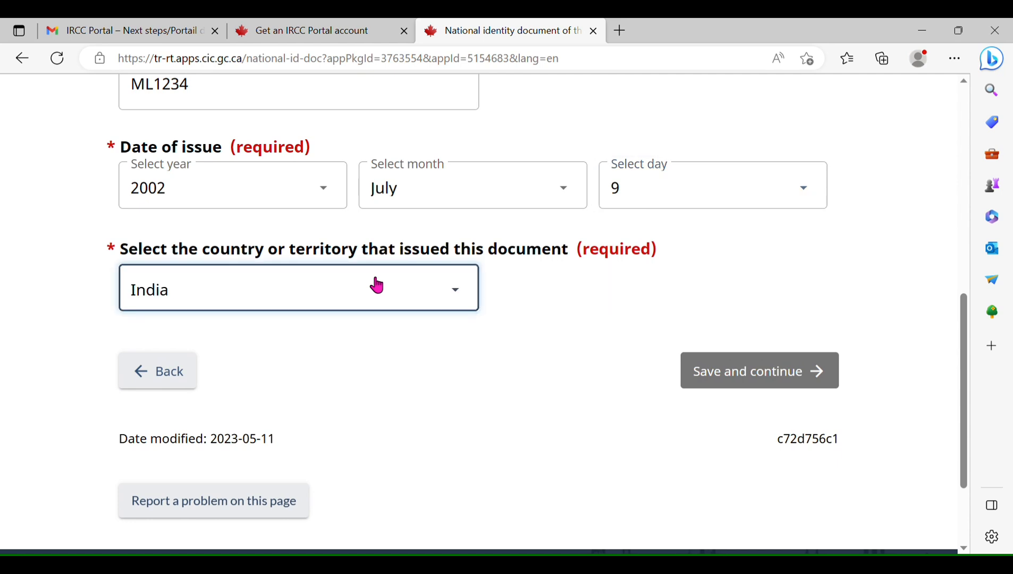
pyautogui.scroll(5, 386, 383)
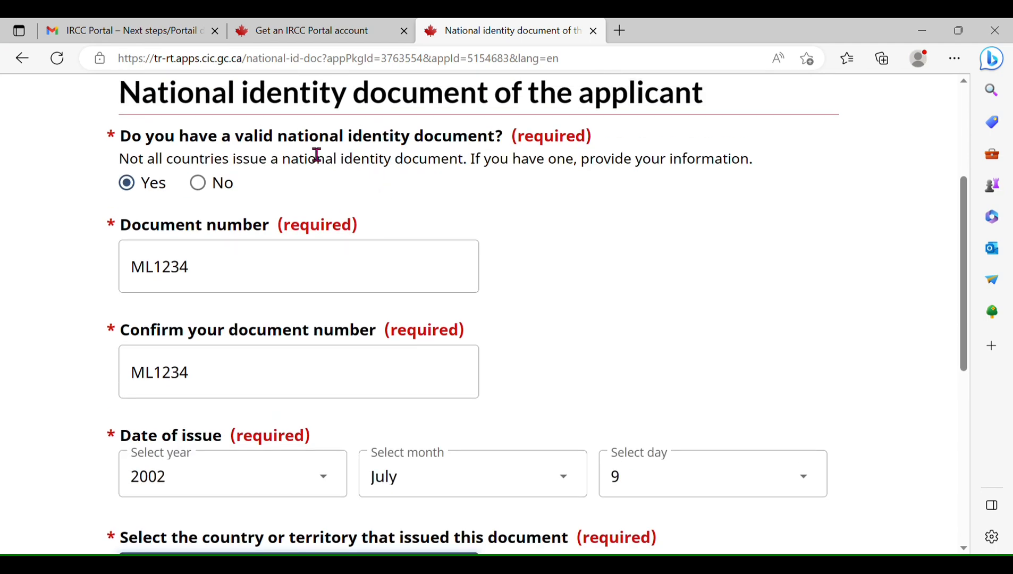
pyautogui.scroll(-5, 194, 533)
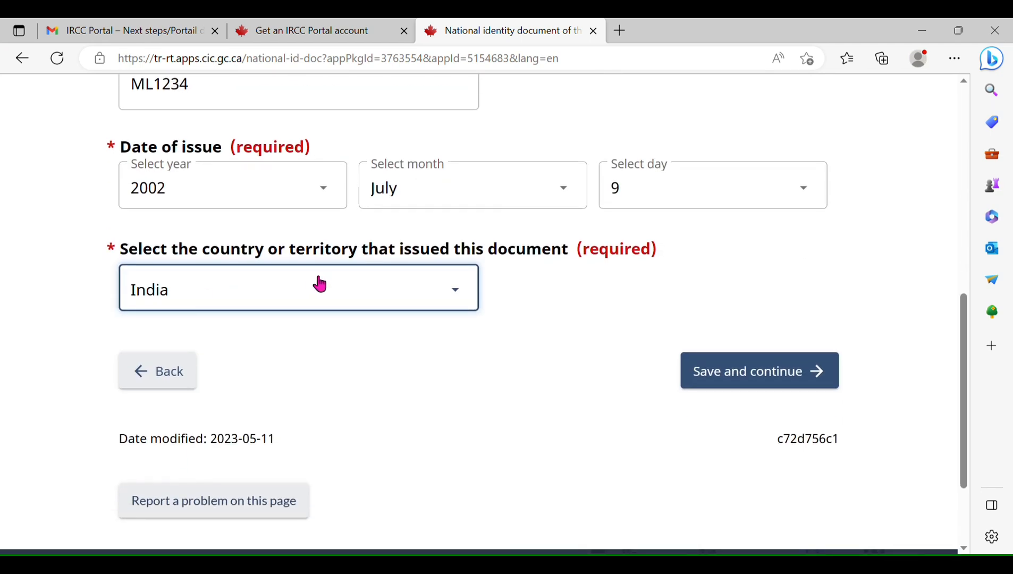
pyautogui.click(751, 383)
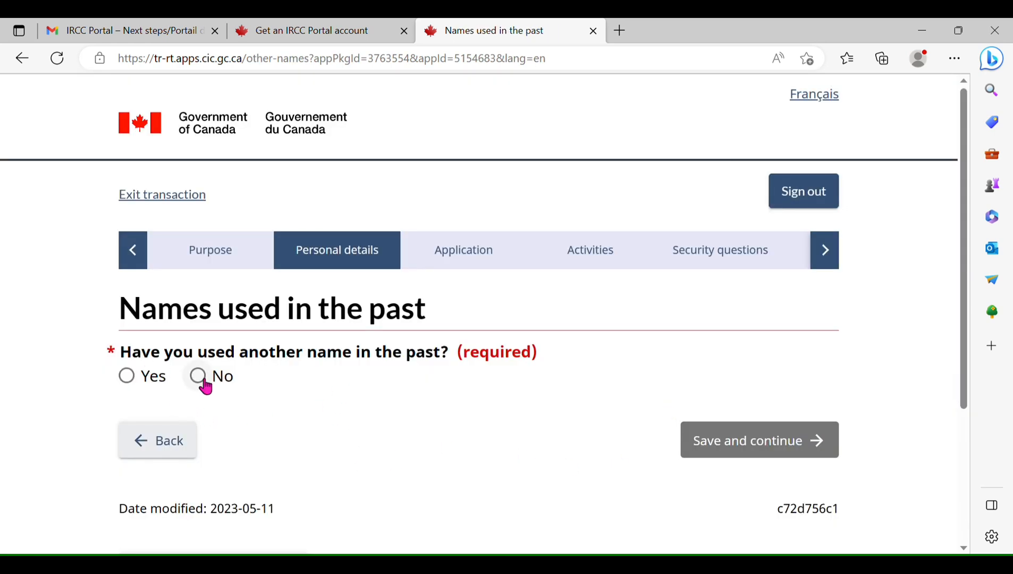
# - Answer No to having used other names in the past and save the page
pyautogui.click(223, 376)
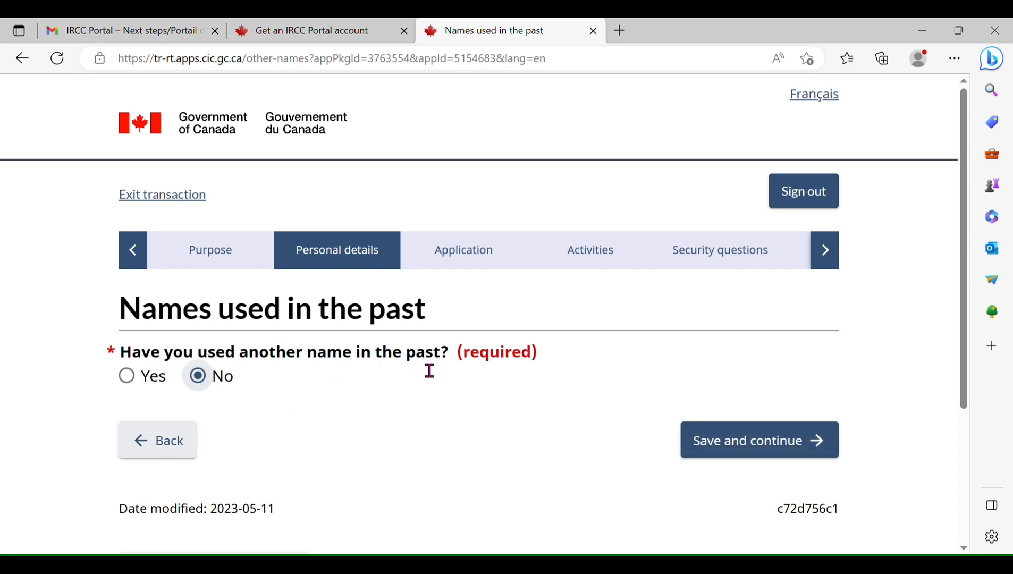
pyautogui.click(132, 378)
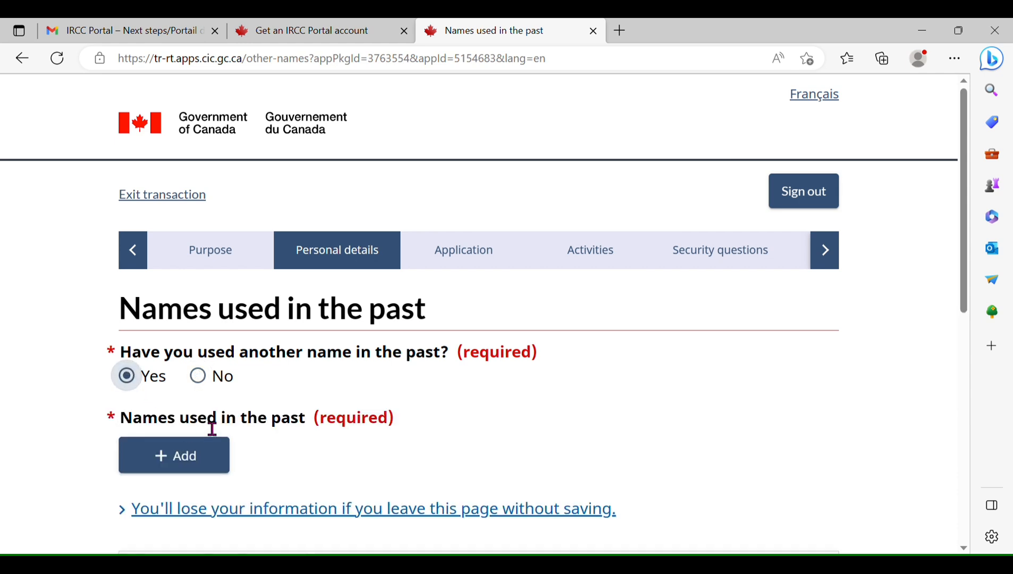
pyautogui.click(208, 379)
pyautogui.scroll(-2, 532, 425)
pyautogui.click(758, 369)
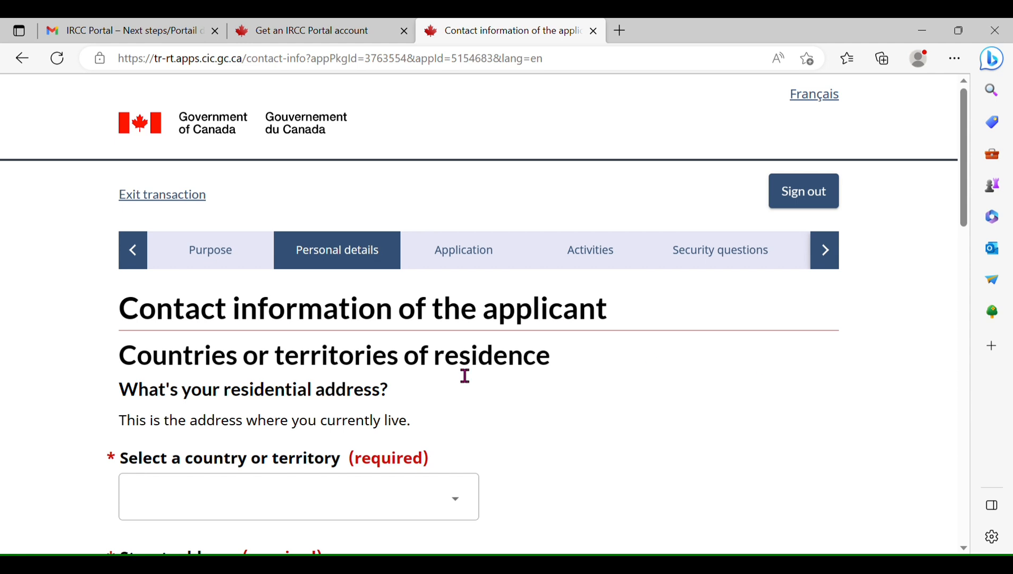
# - Enter the applicant's residential address in India: street, city and postal code
pyautogui.scroll(-1, 213, 330)
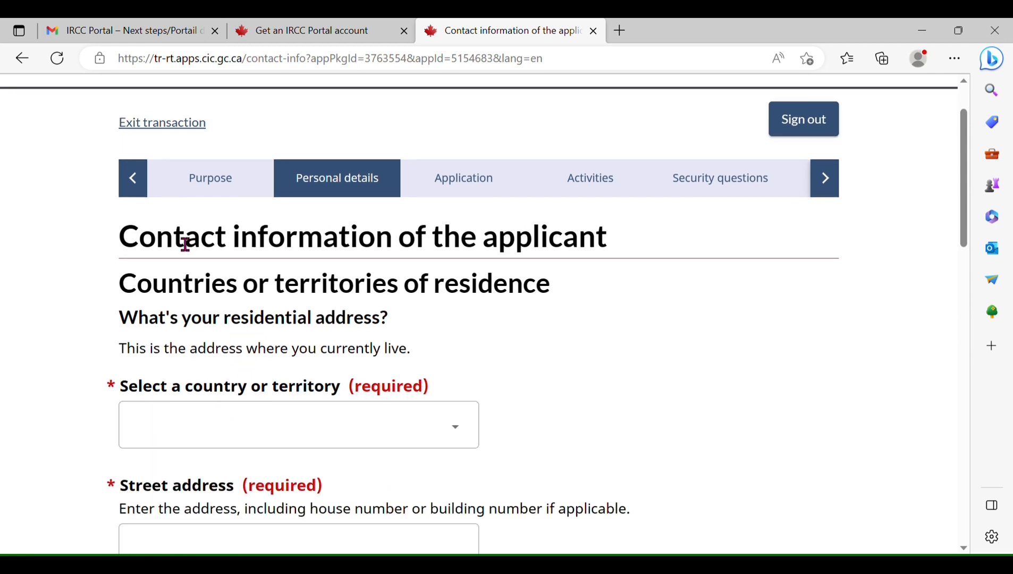
pyautogui.scroll(-1, 638, 276)
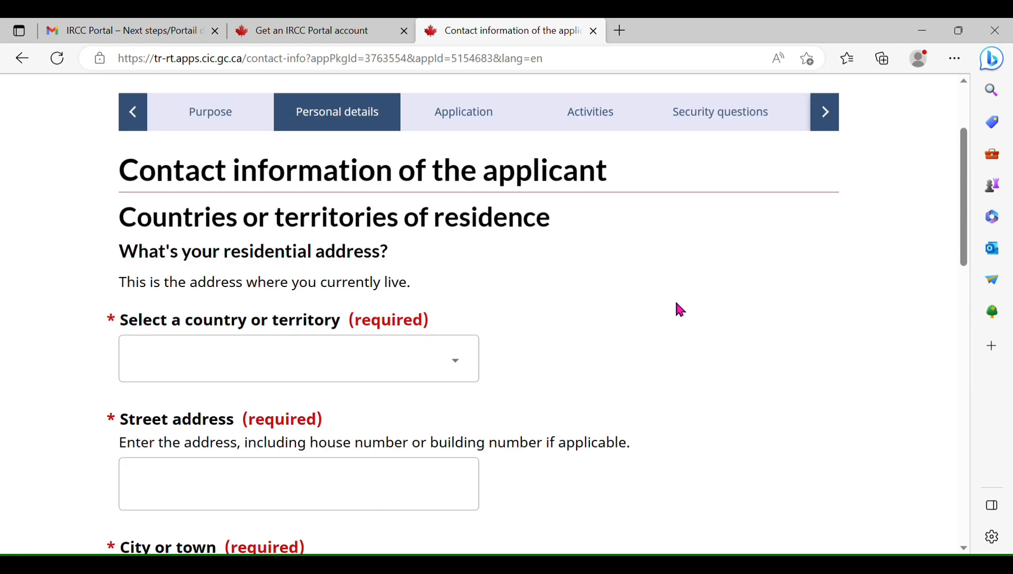
pyautogui.click(333, 344)
pyautogui.write('in')
pyautogui.scroll(-3, 250, 393)
pyautogui.click(234, 336)
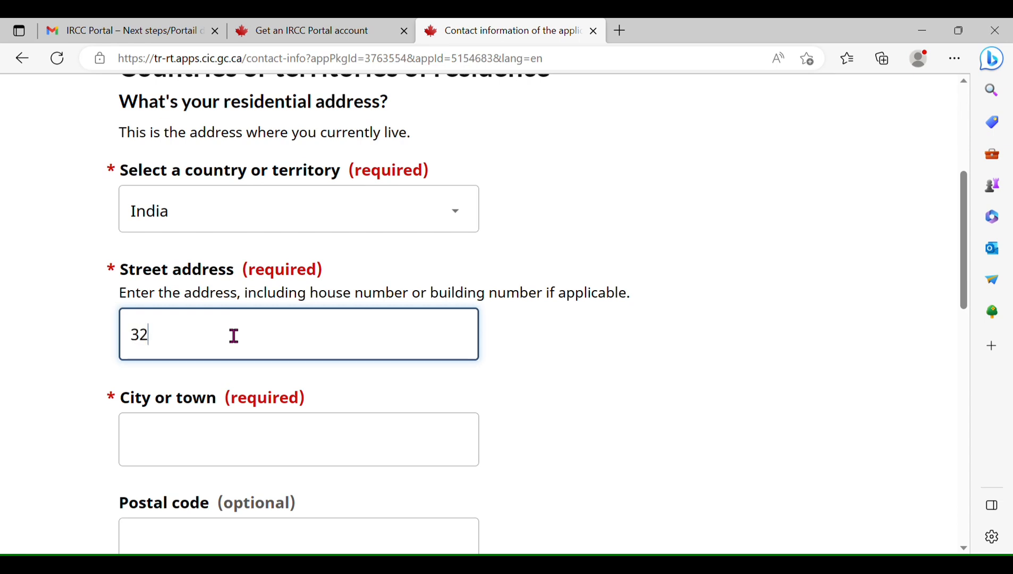
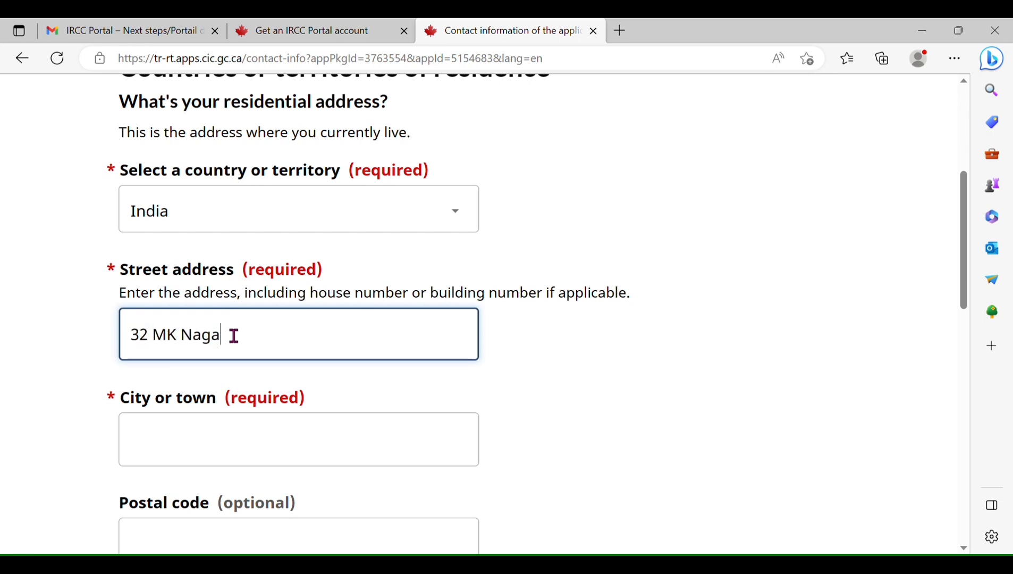
pyautogui.scroll(2, 190, 454)
pyautogui.scroll(-2, 181, 442)
pyautogui.click(180, 454)
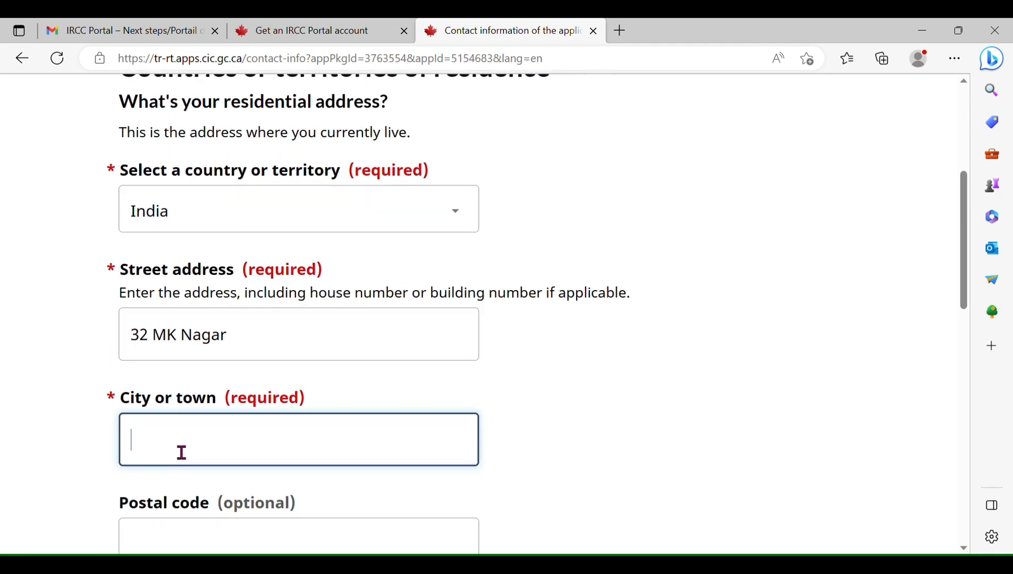
pyautogui.write('Bhopal')
pyautogui.scroll(-3, 199, 430)
pyautogui.click(202, 415)
pyautogui.write('676767')
# - Mark the mailing address as the same as the residential address
pyautogui.scroll(-3, 202, 414)
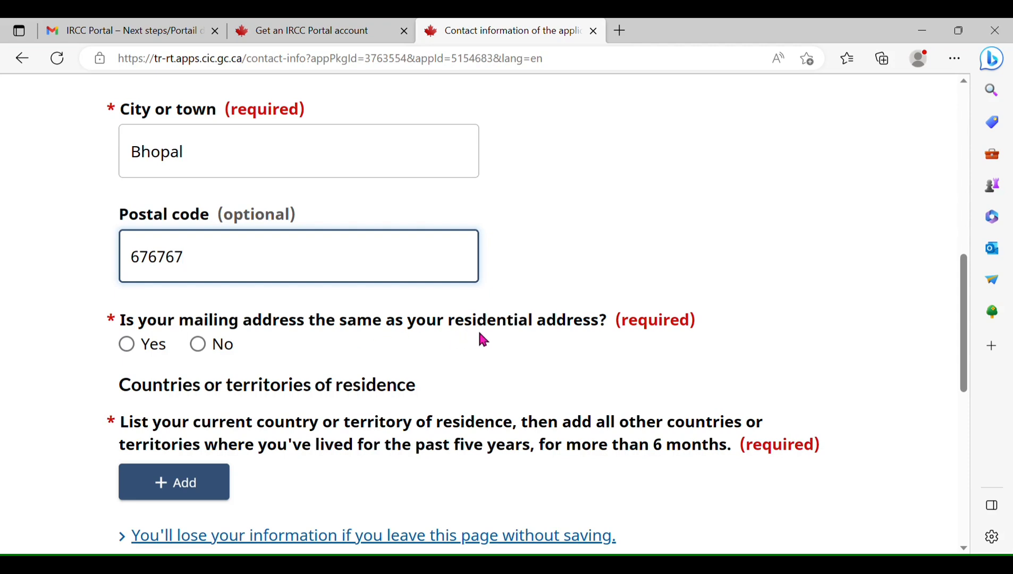
pyautogui.click(216, 349)
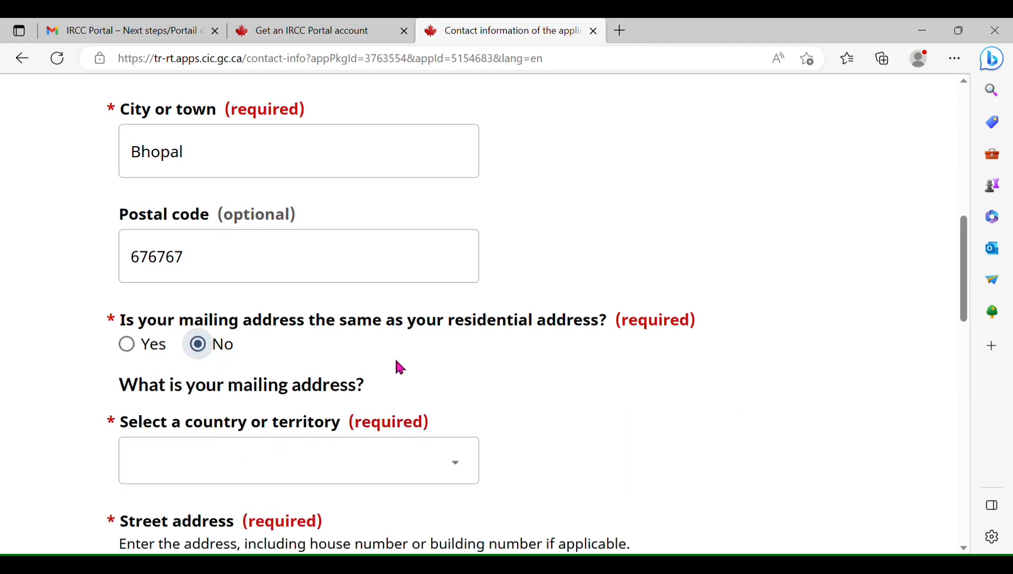
pyautogui.click(139, 347)
pyautogui.scroll(-3, 350, 409)
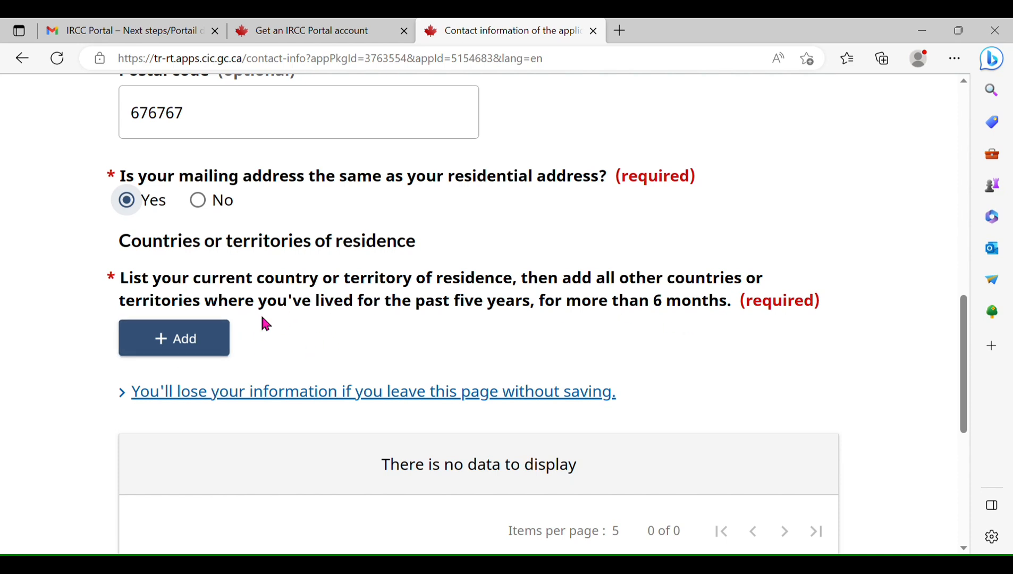
# - Add a country of residence entry for India with status Citizen
pyautogui.click(181, 349)
pyautogui.click(266, 256)
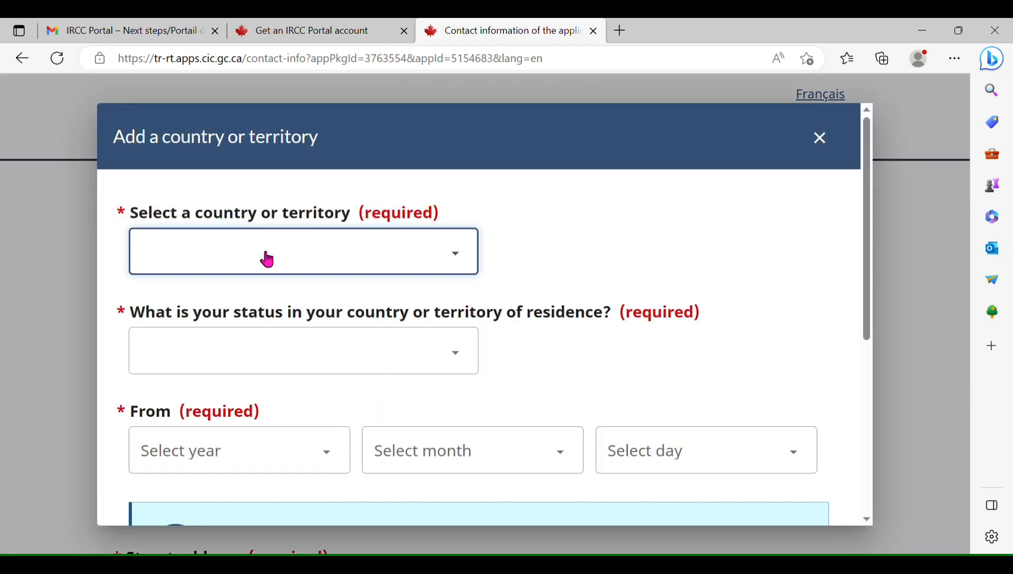
pyautogui.press('i')
pyautogui.press('n')
pyautogui.click(287, 345)
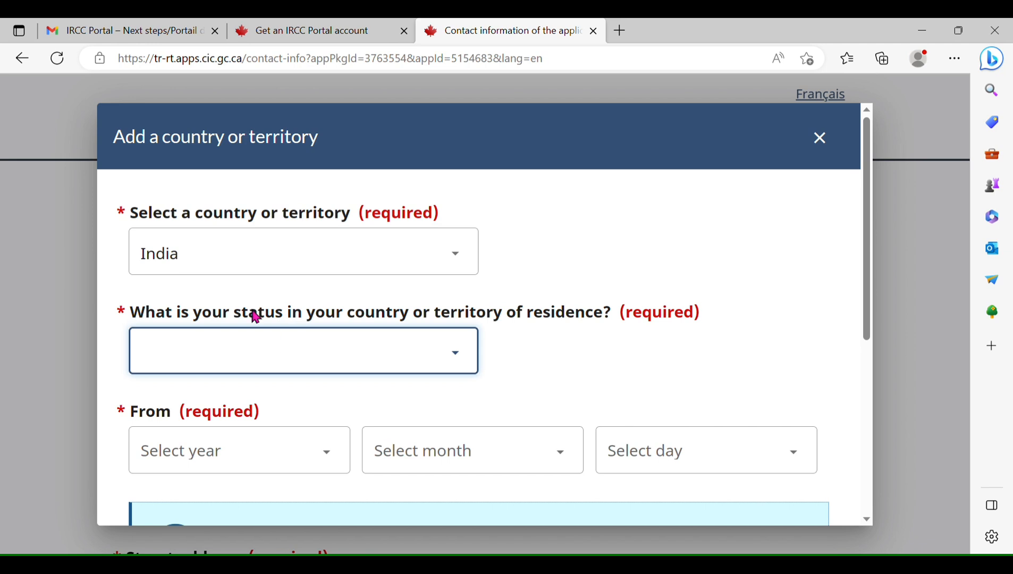
pyautogui.press('c')
pyautogui.scroll(-1, 210, 366)
pyautogui.press('Tab')
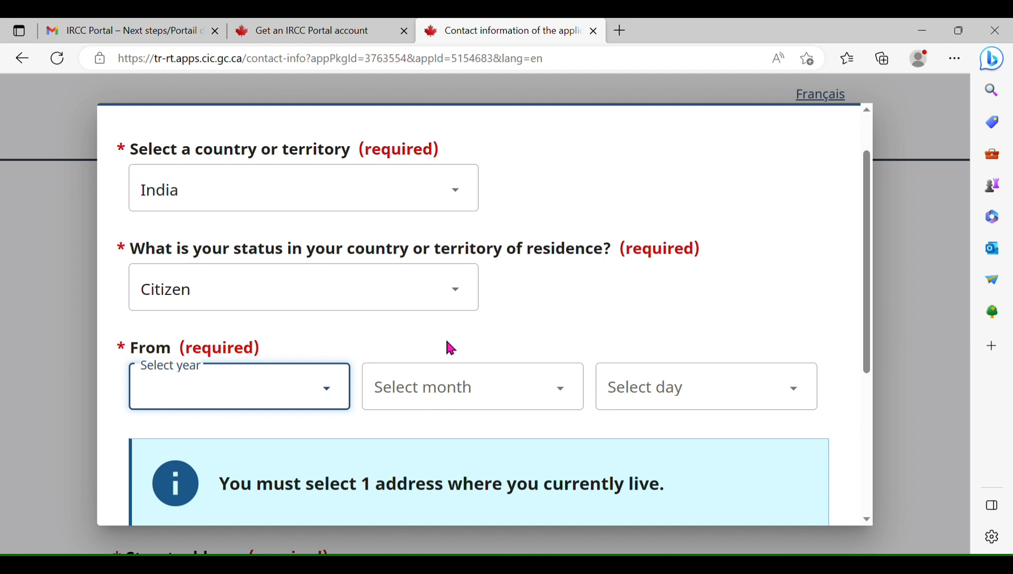
pyautogui.click(493, 335)
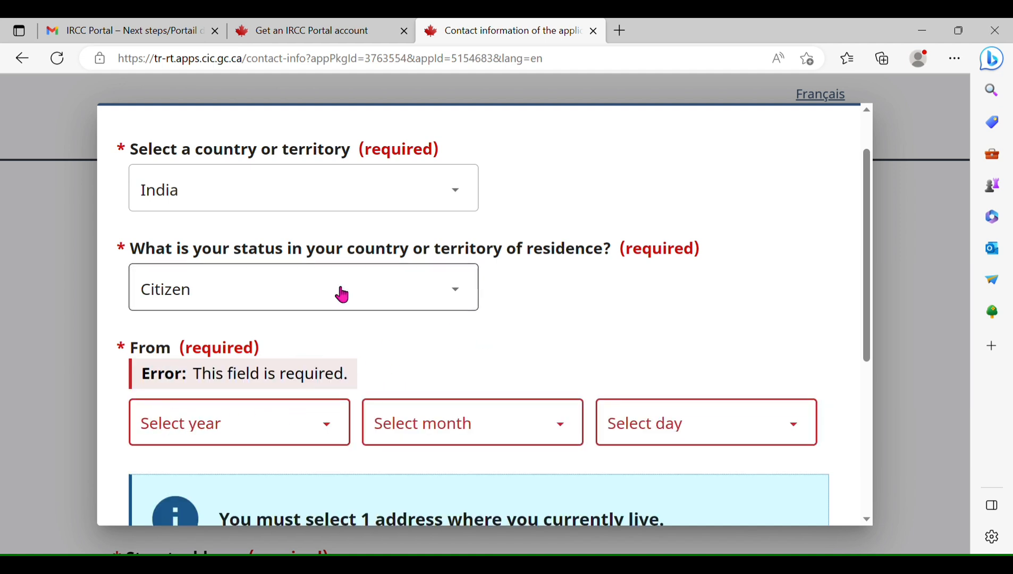
# - Set the residence start date to 11 November 1995 and mark India as current residence
pyautogui.click(264, 431)
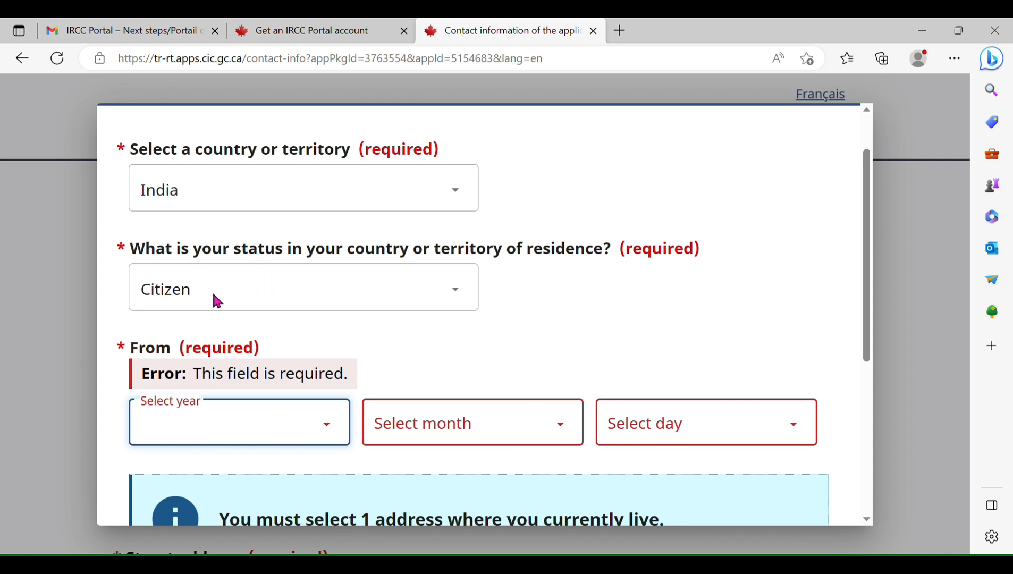
pyautogui.click(177, 272)
pyautogui.click(444, 394)
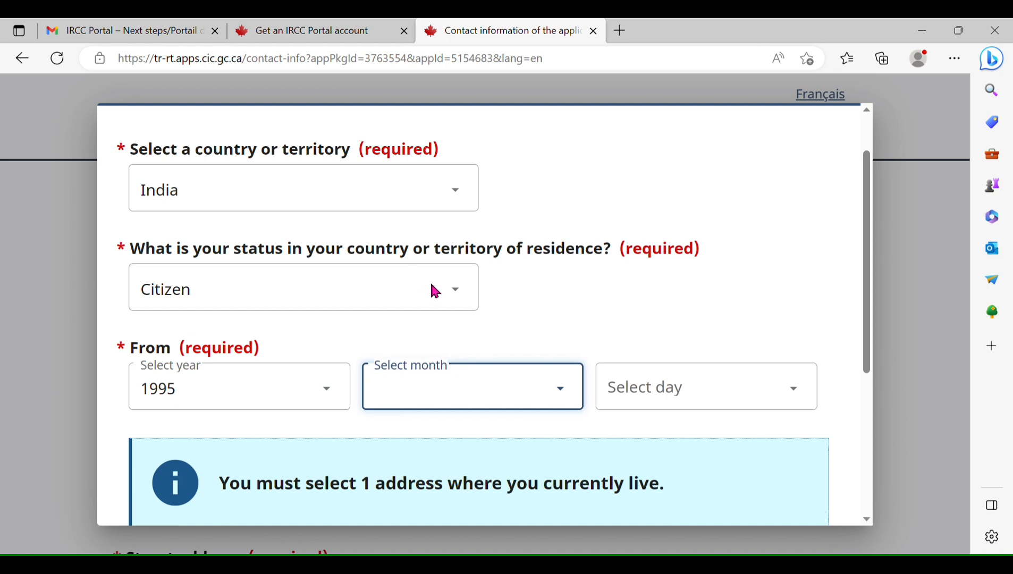
pyautogui.press('n')
pyautogui.click(631, 387)
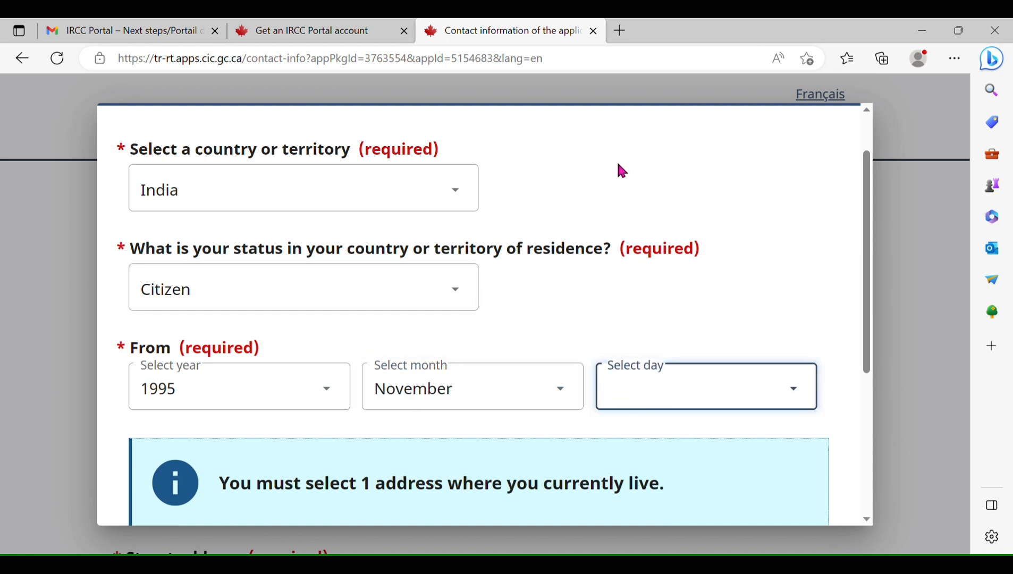
pyautogui.press('1')
pyautogui.press('1')
pyautogui.scroll(-3, 378, 344)
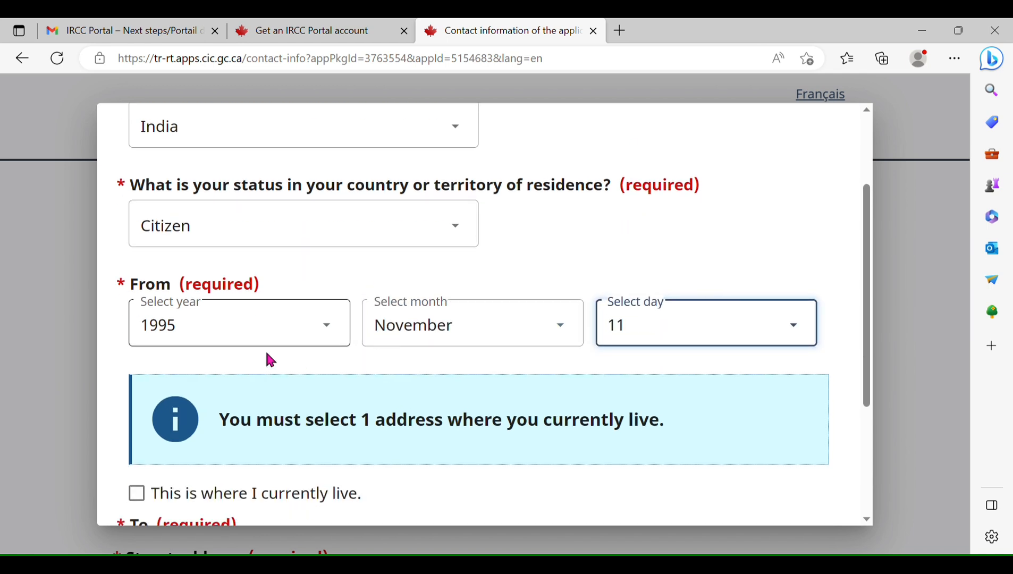
pyautogui.click(151, 378)
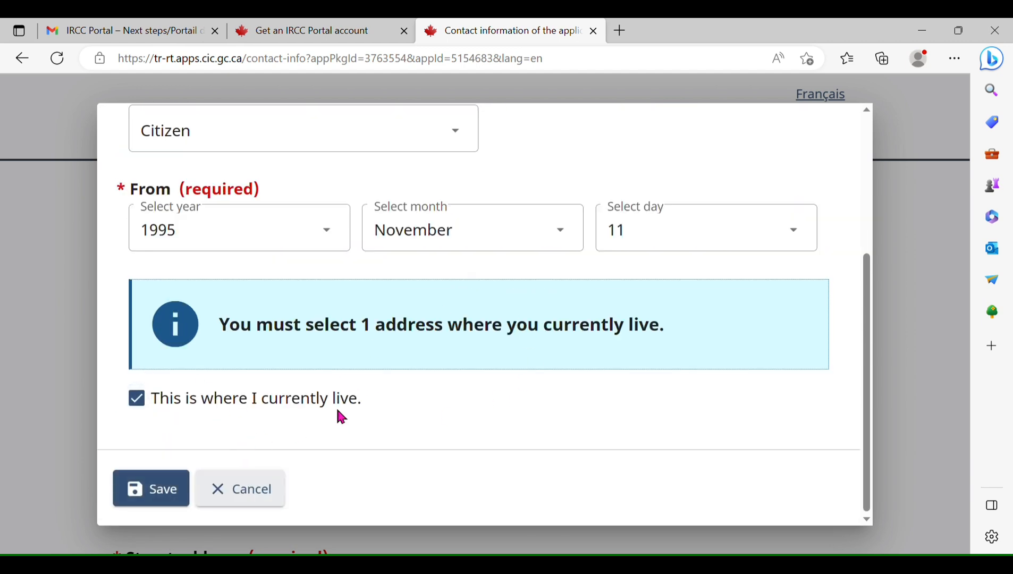
# - Save the residence entry and submit the contact information page
pyautogui.click(163, 497)
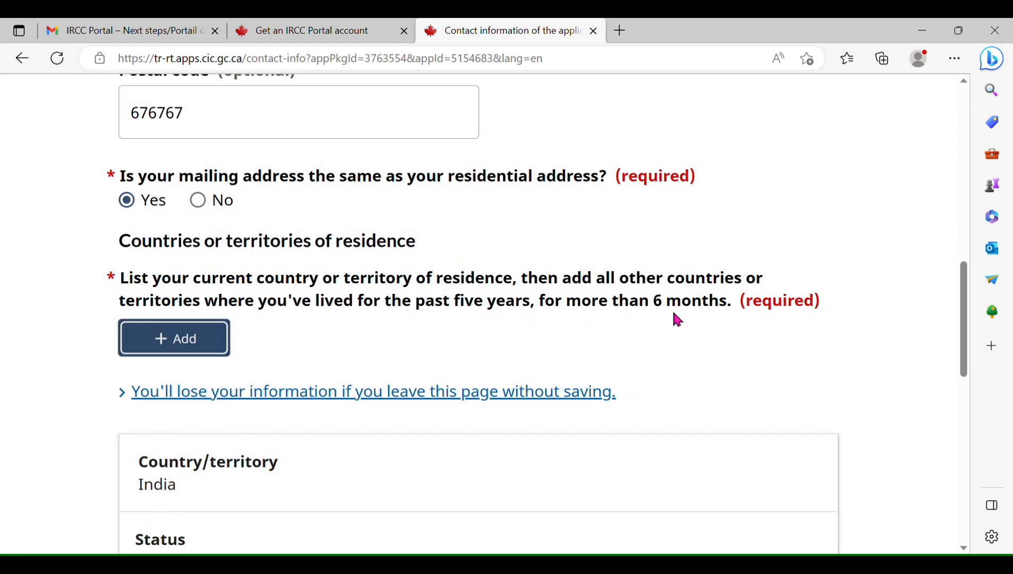
pyautogui.scroll(-8, 59, 407)
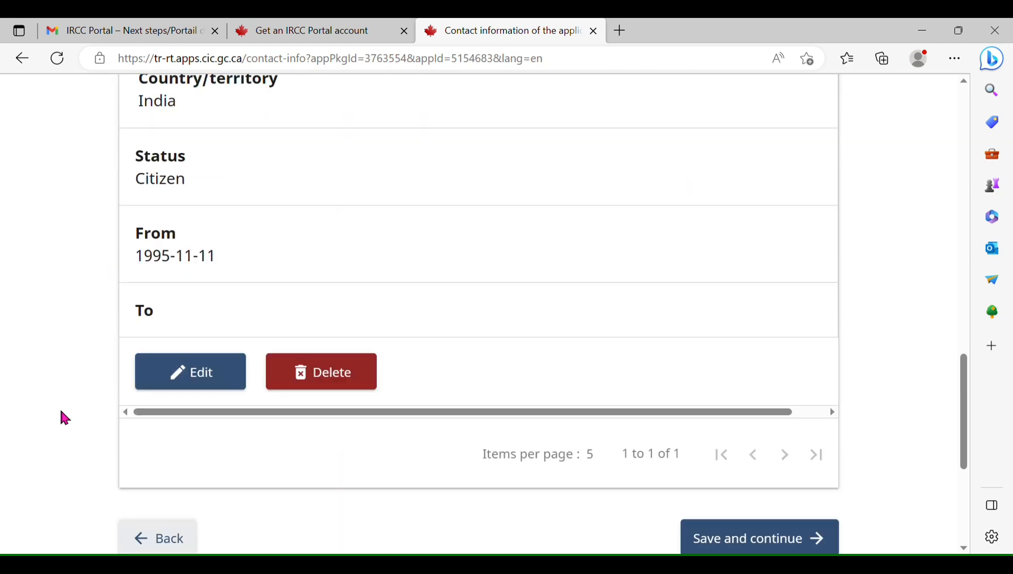
pyautogui.click(783, 418)
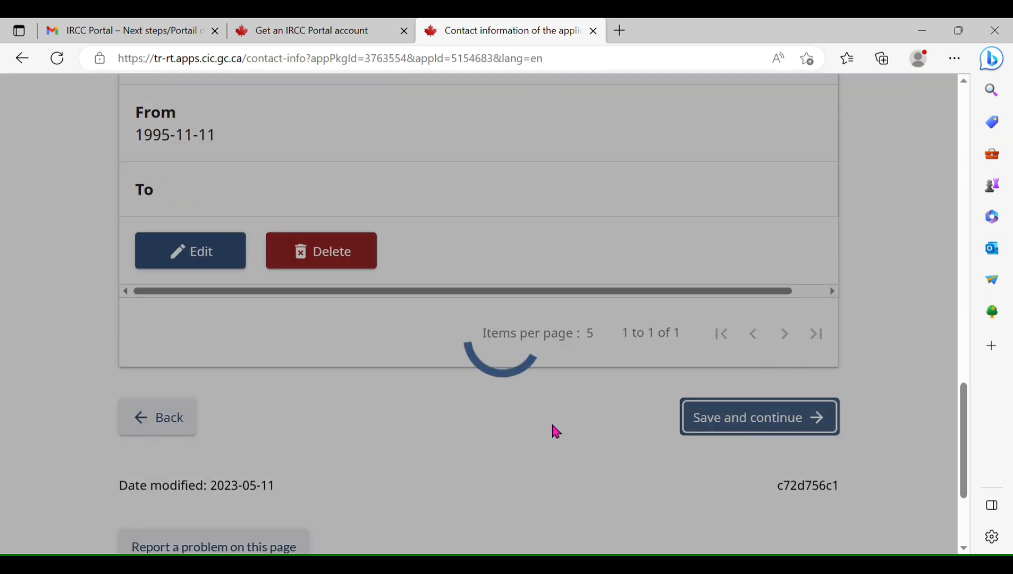
pyautogui.scroll(-3, 206, 419)
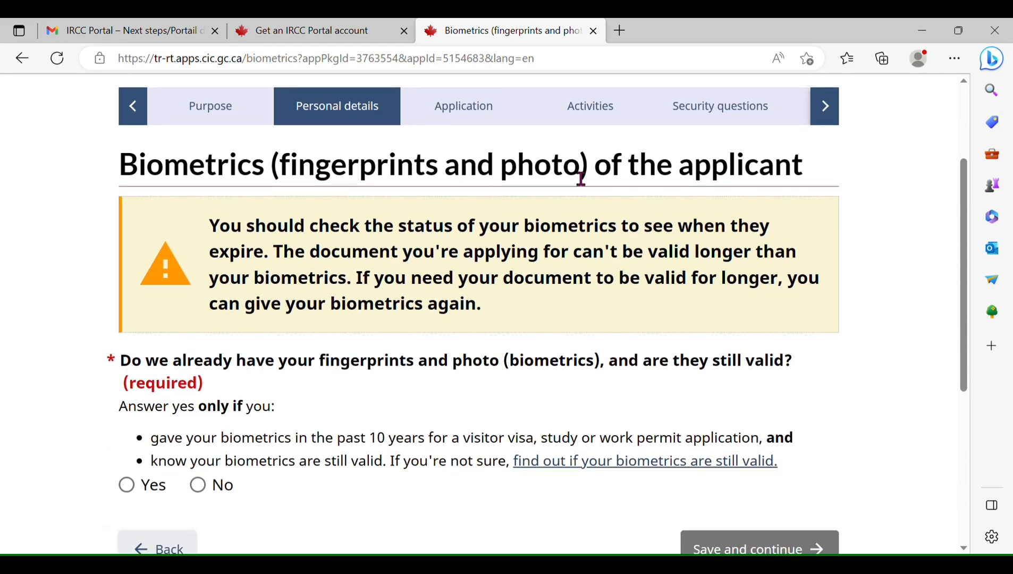
# - Answer No to having valid biometrics on file and save the page
pyautogui.scroll(-1, 248, 399)
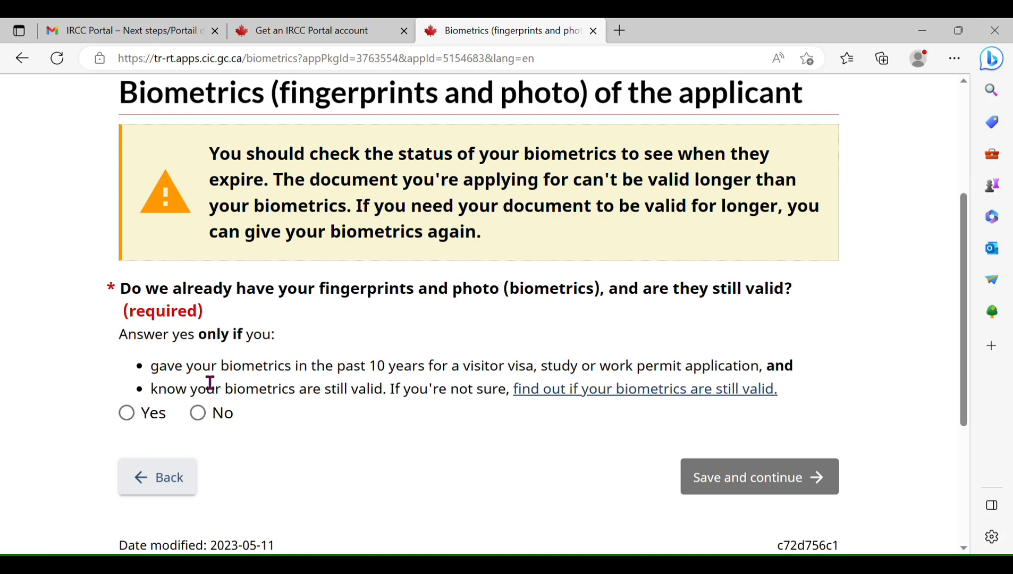
pyautogui.click(207, 413)
pyautogui.scroll(-5, 235, 368)
pyautogui.click(790, 330)
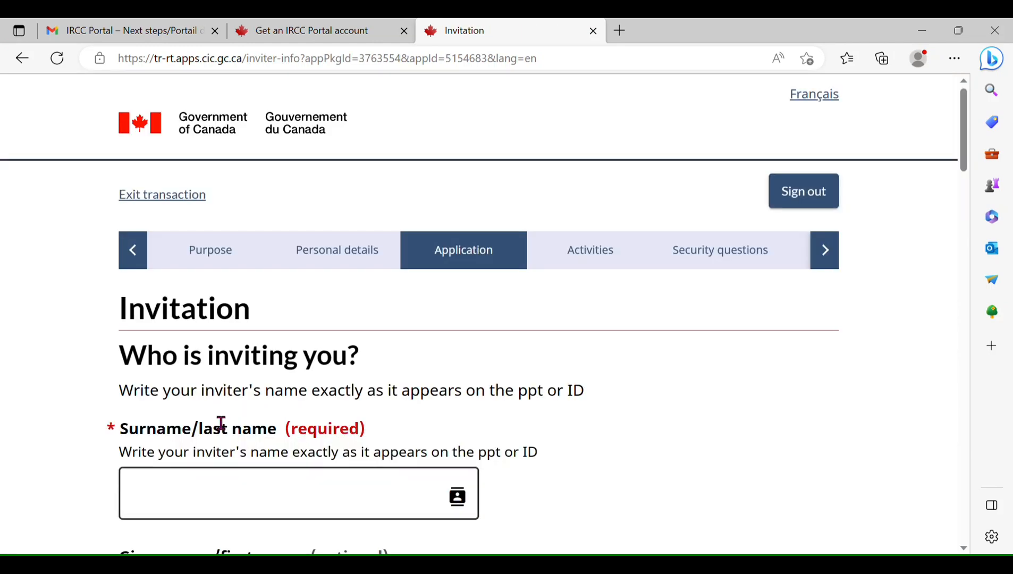
# - Enter the inviter's surname and set the relationship to Family member
pyautogui.scroll(-3, 99, 179)
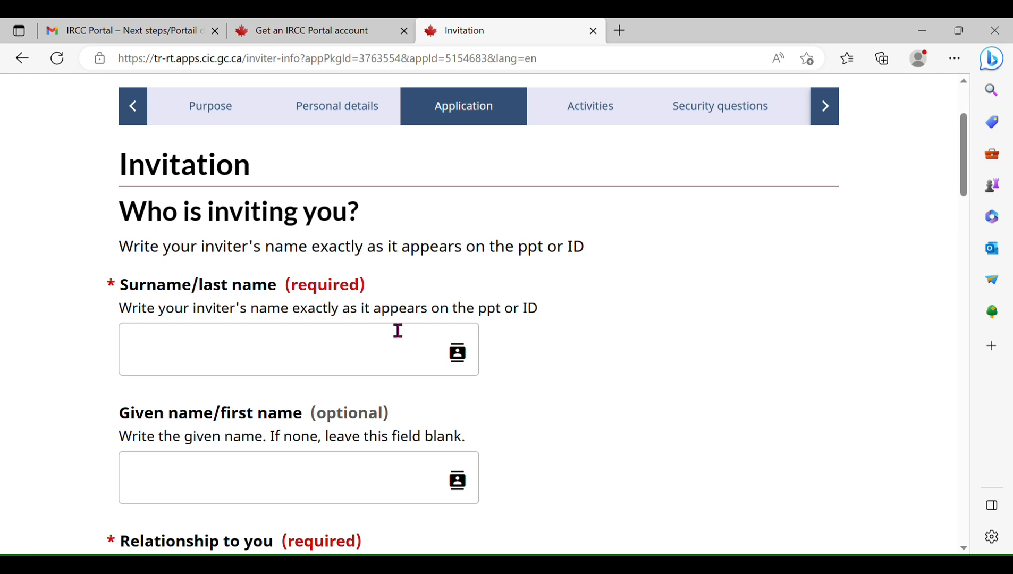
pyautogui.click(254, 354)
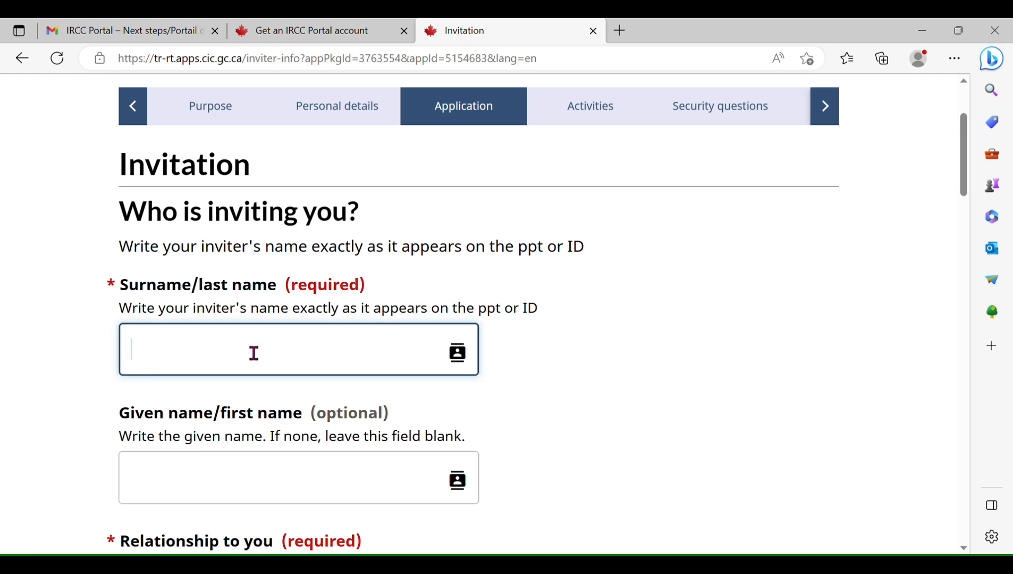
pyautogui.write('singh')
pyautogui.click(3, 400)
pyautogui.scroll(-3, 56, 360)
pyautogui.scroll(-1, 172, 381)
pyautogui.click(190, 366)
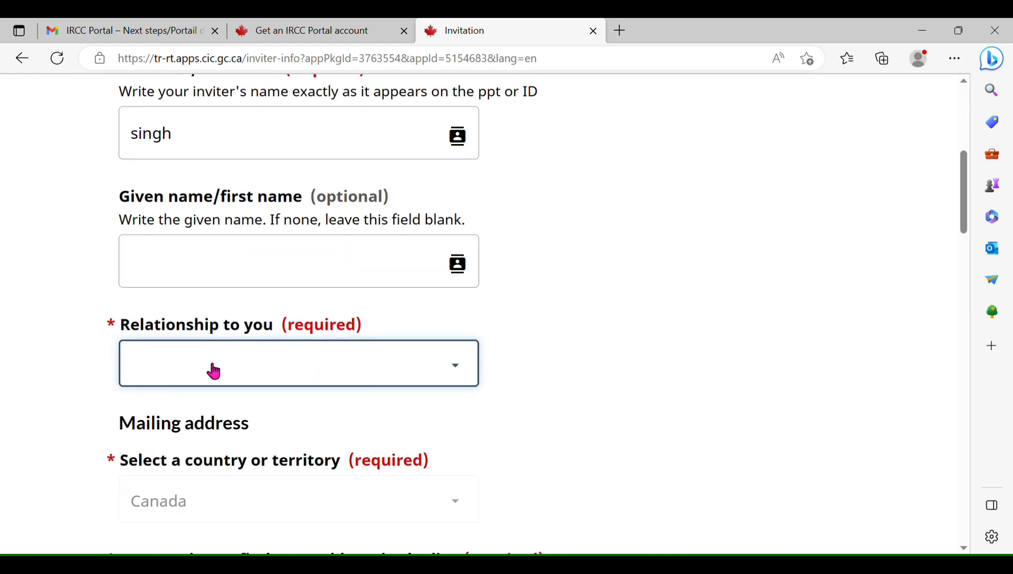
pyautogui.click(154, 422)
pyautogui.scroll(-3, 107, 372)
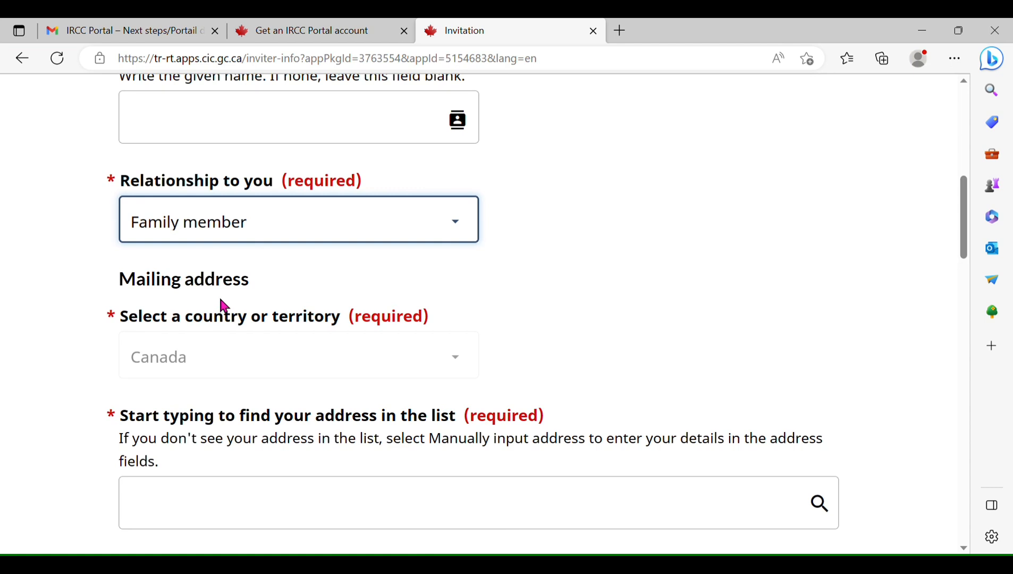
pyautogui.click(204, 366)
# - Search for the inviter's mailing address and choose the matching suggestion
pyautogui.scroll(-3, 85, 362)
pyautogui.click(217, 368)
pyautogui.write('23')
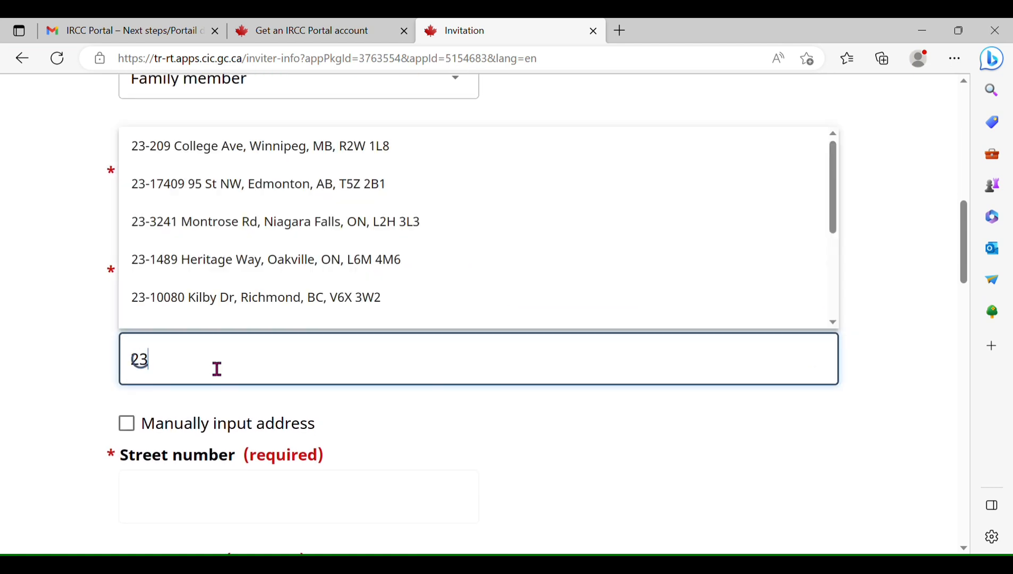
pyautogui.click(206, 154)
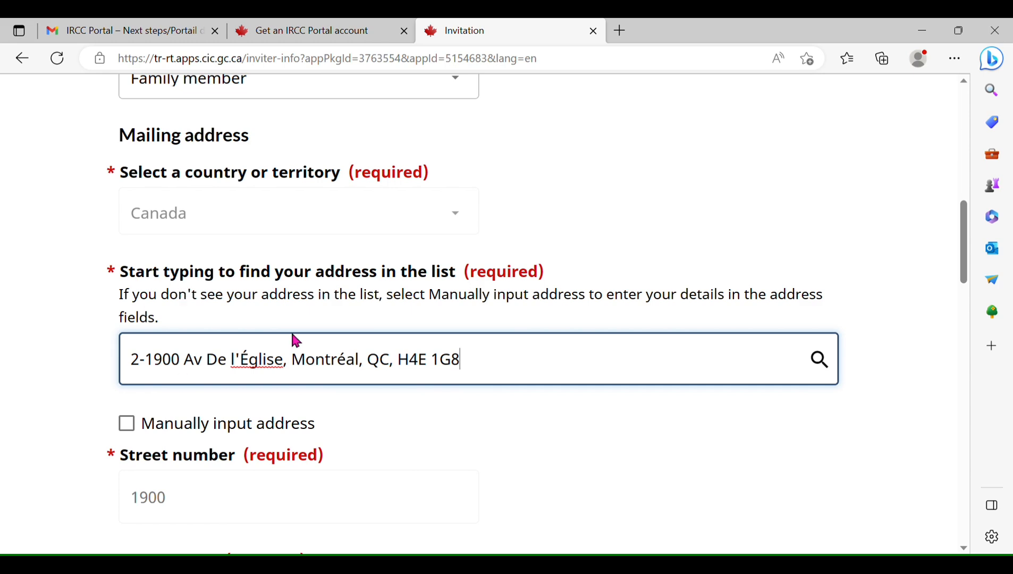
pyautogui.scroll(-10, 235, 409)
pyautogui.scroll(-7, 88, 402)
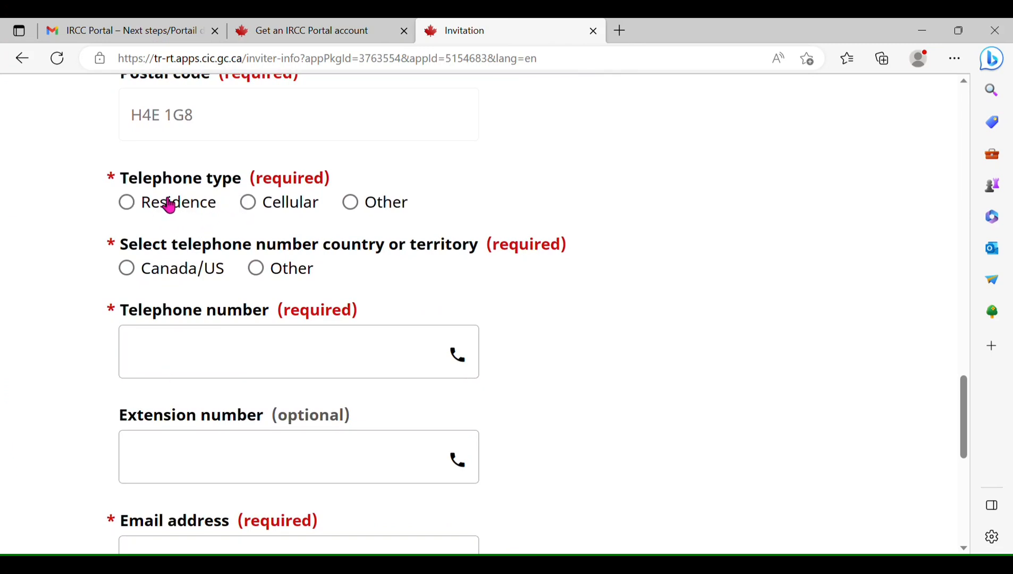
# - Add the inviter's cellular Canada/US telephone number
pyautogui.click(248, 203)
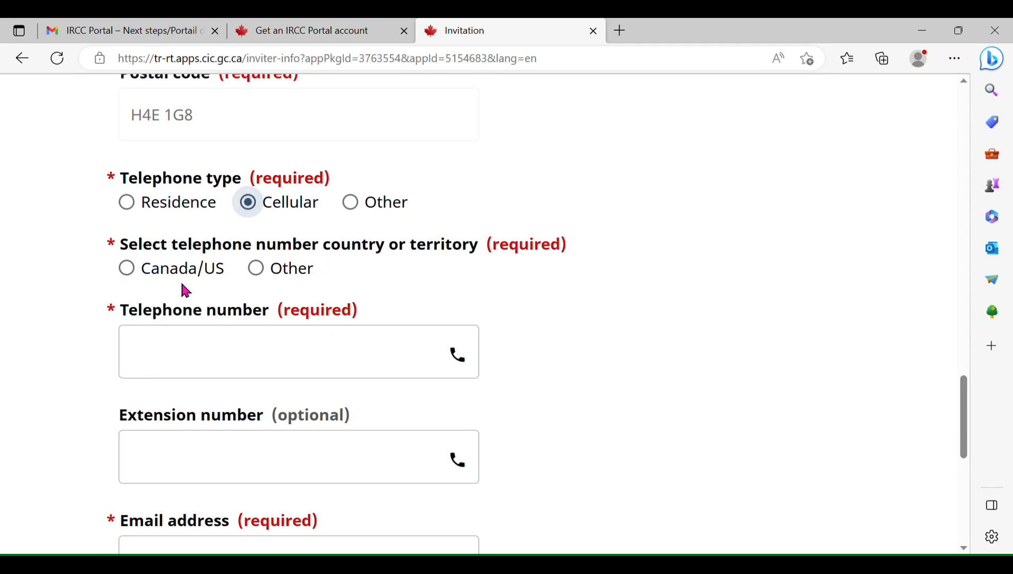
pyautogui.click(145, 276)
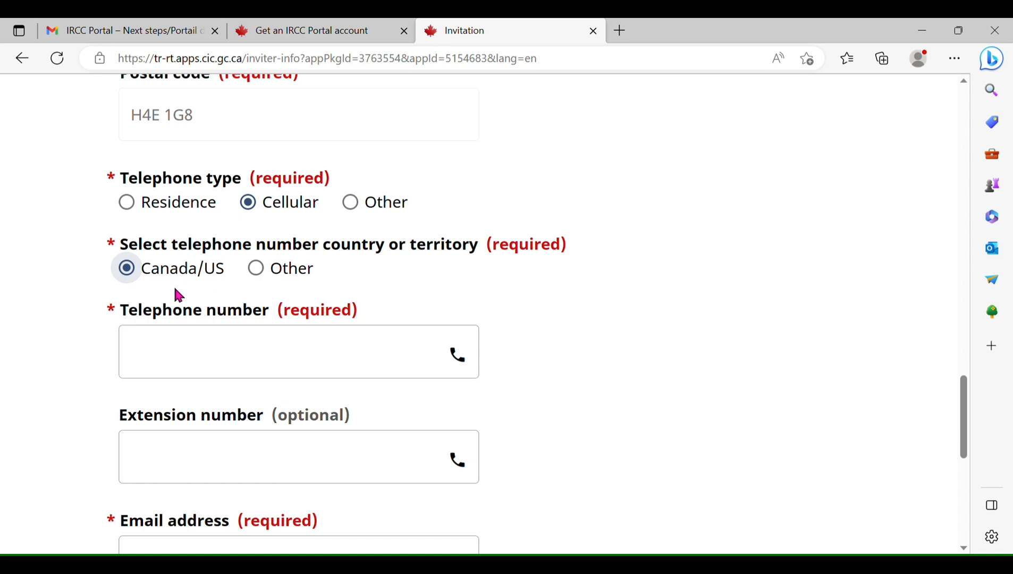
pyautogui.click(183, 353)
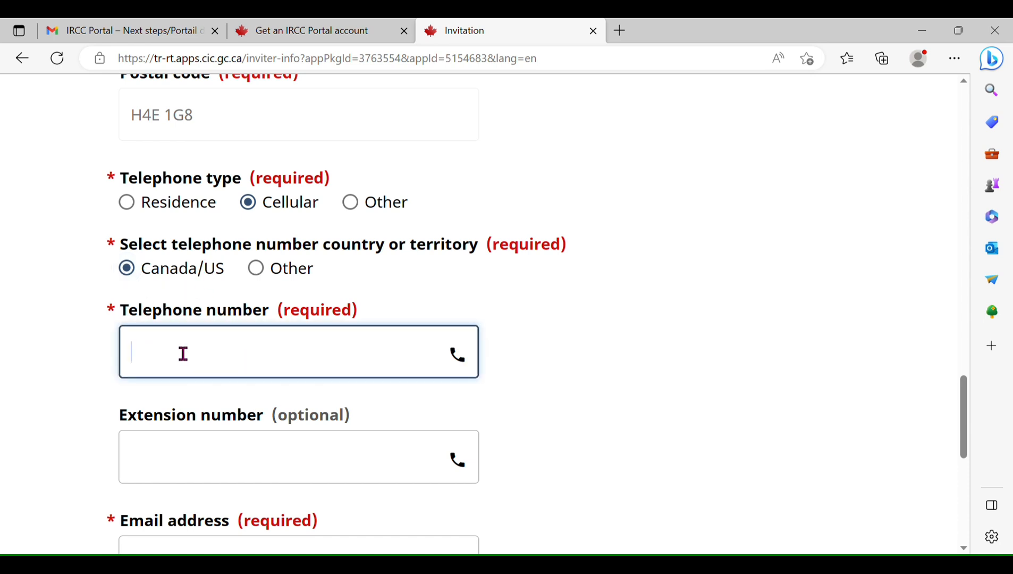
pyautogui.scroll(-4, 183, 354)
# - Autofill the inviter's e-mail, answer No to other inviters, and save the Invitation page
pyautogui.click(181, 352)
pyautogui.scroll(-1, 181, 452)
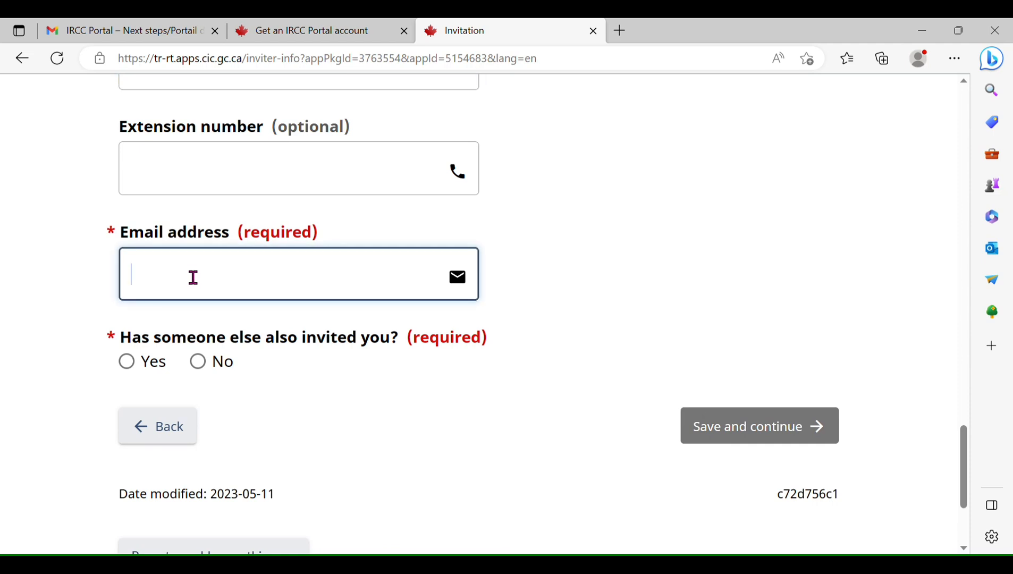
pyautogui.click(178, 329)
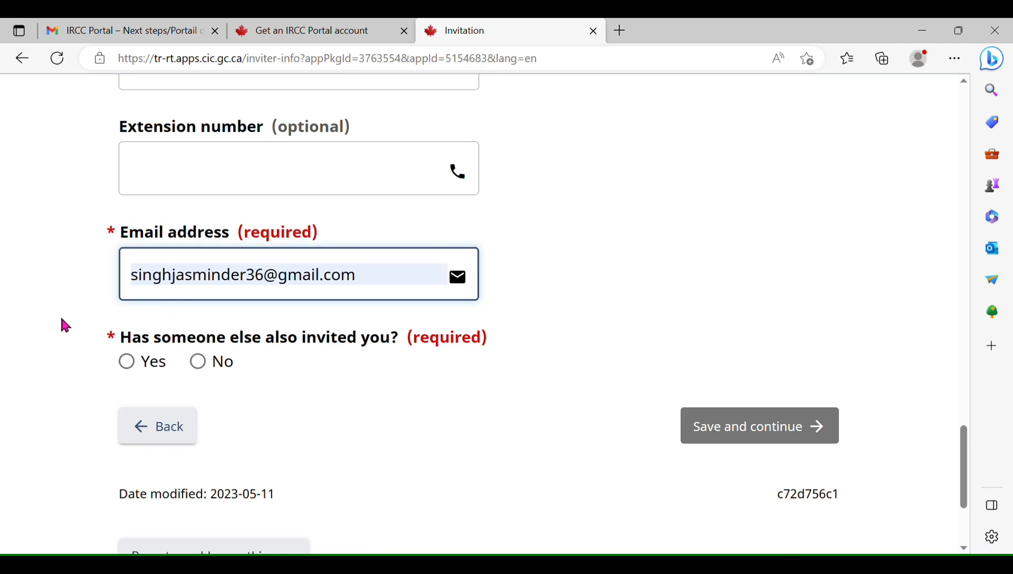
pyautogui.scroll(-1, 59, 319)
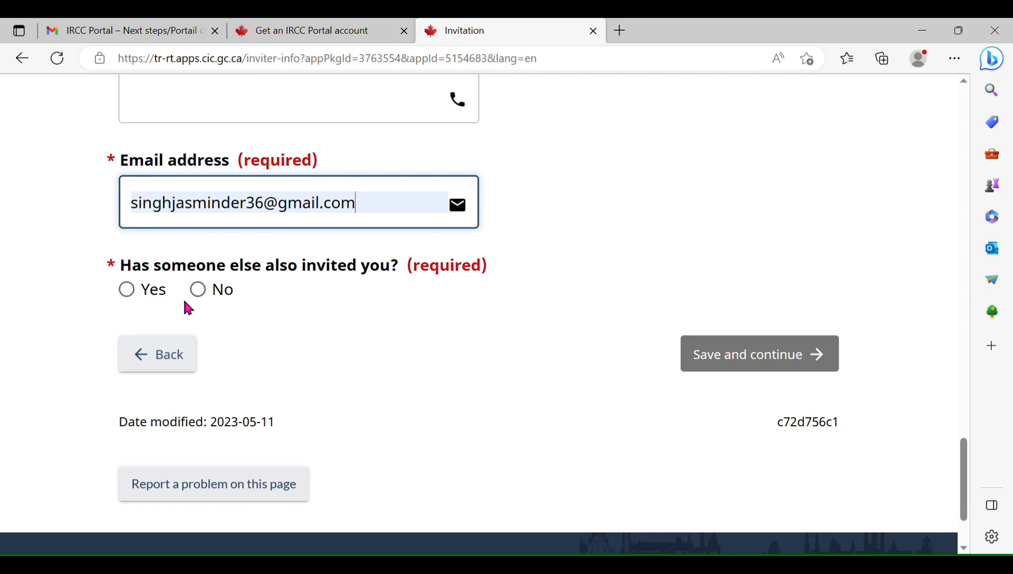
pyautogui.click(206, 294)
pyautogui.click(740, 353)
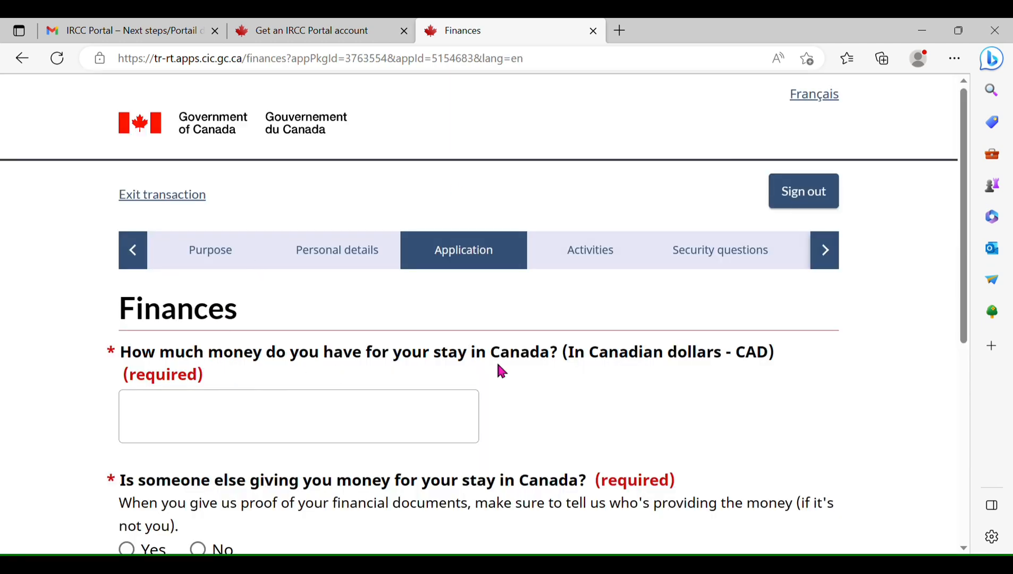
# - Declare 12000 as available funds, answer No to outside funding, and save
pyautogui.scroll(-3, 502, 370)
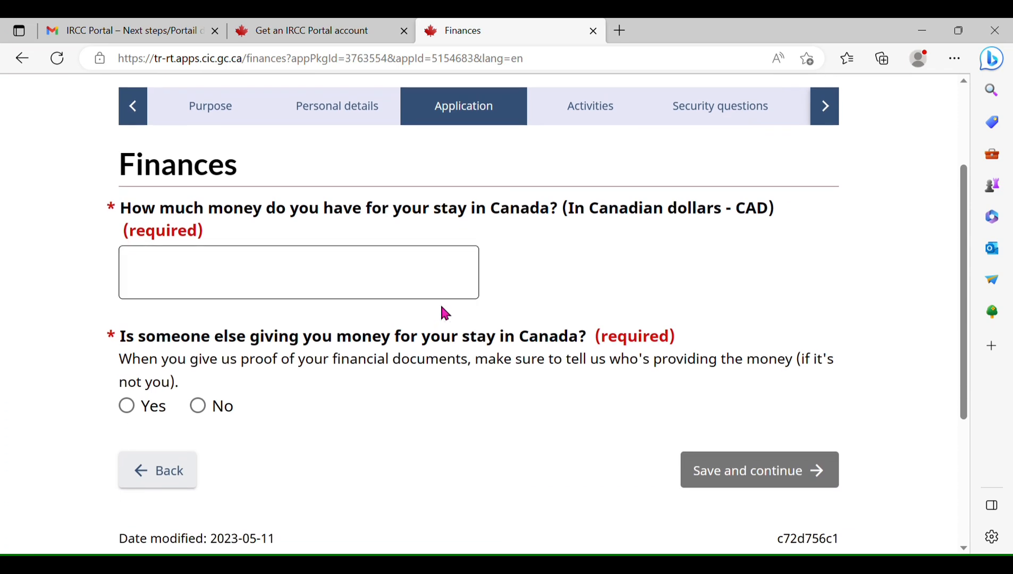
pyautogui.click(190, 280)
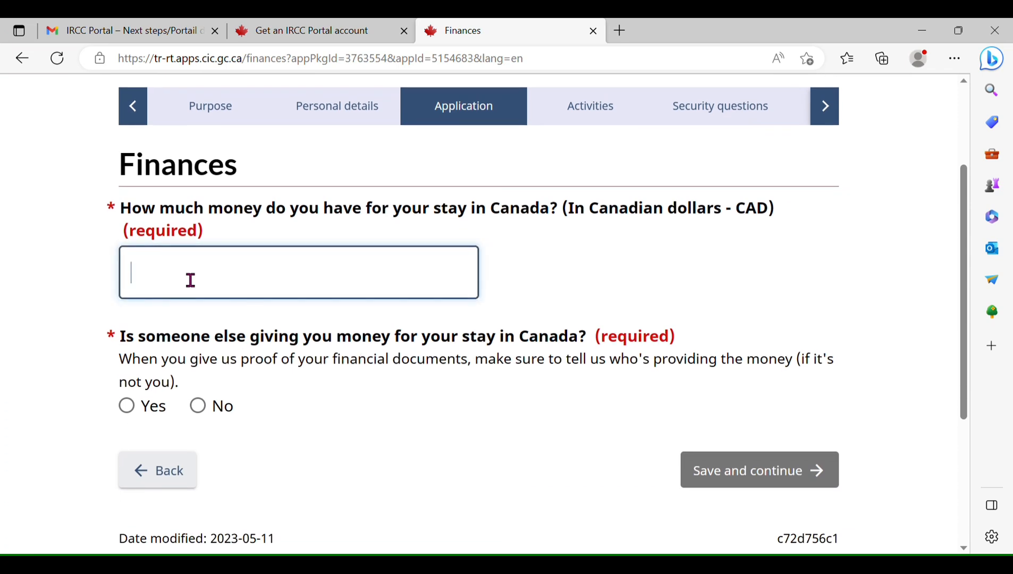
pyautogui.write('12000')
pyautogui.click(205, 408)
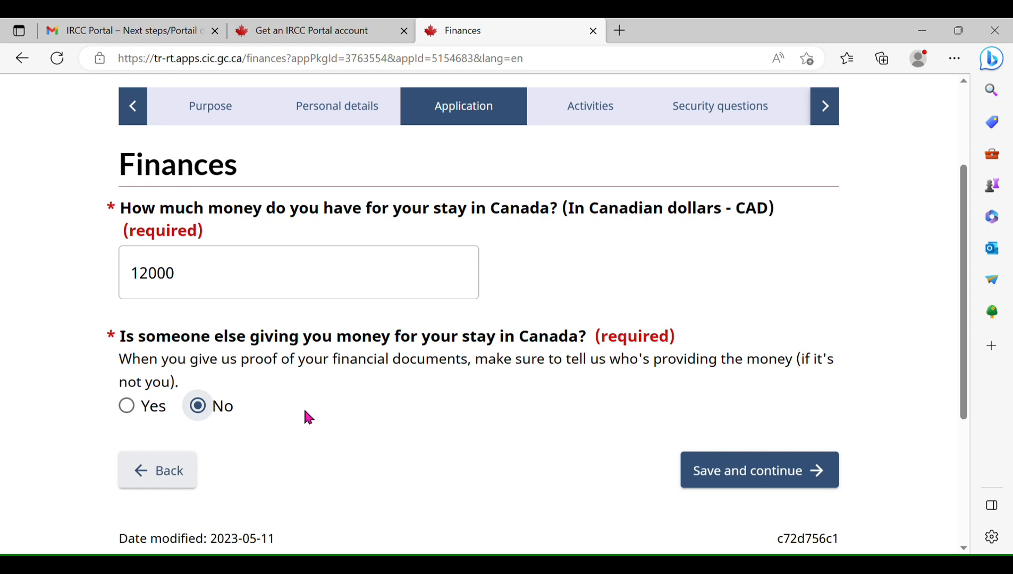
pyautogui.scroll(-2, 523, 434)
pyautogui.click(739, 410)
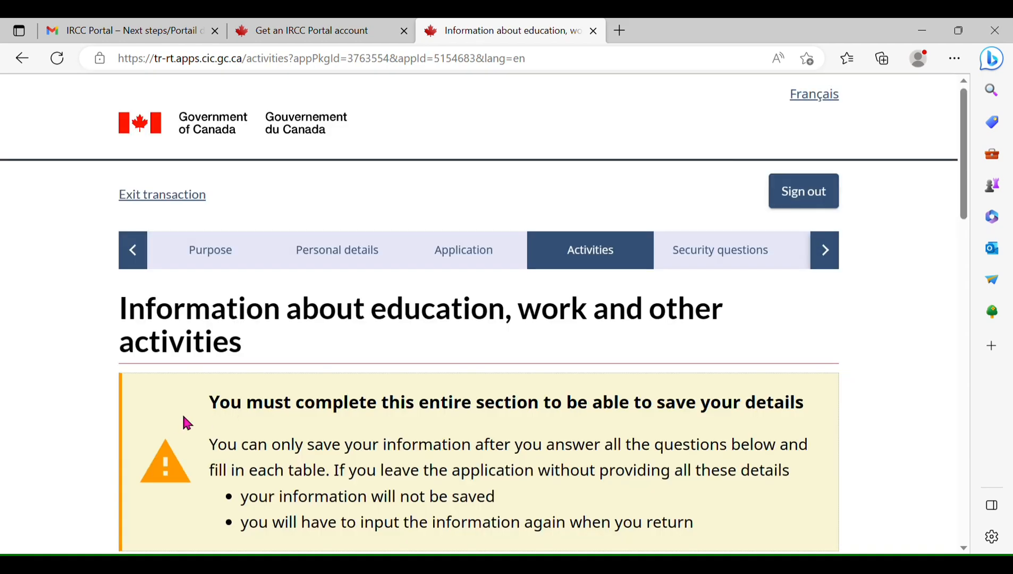
# - Confirm post-secondary education and add a school entry named 'MK College'
pyautogui.scroll(-2, 137, 416)
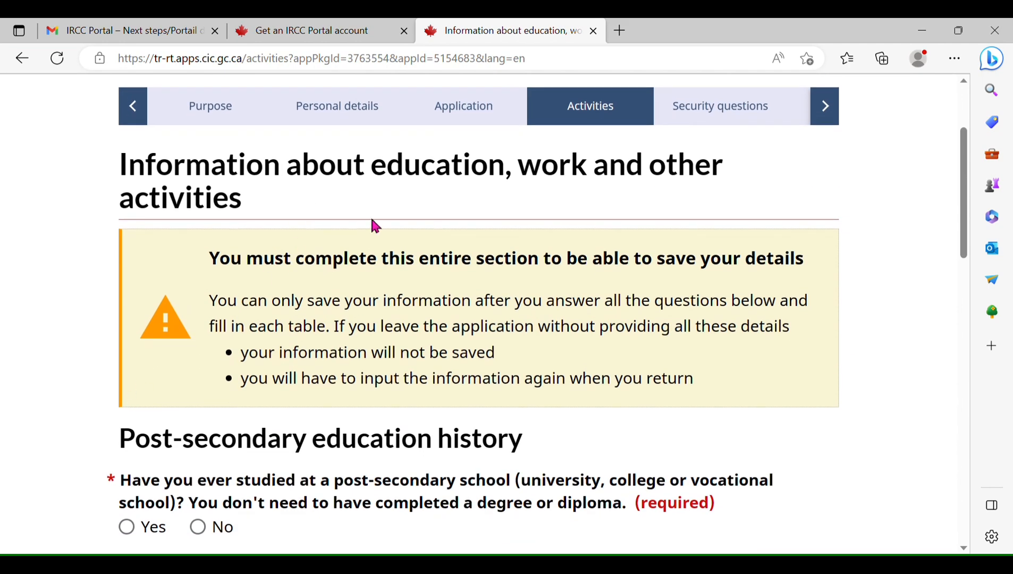
pyautogui.scroll(-1, 193, 464)
pyautogui.scroll(-2, 193, 464)
pyautogui.scroll(-1, 237, 374)
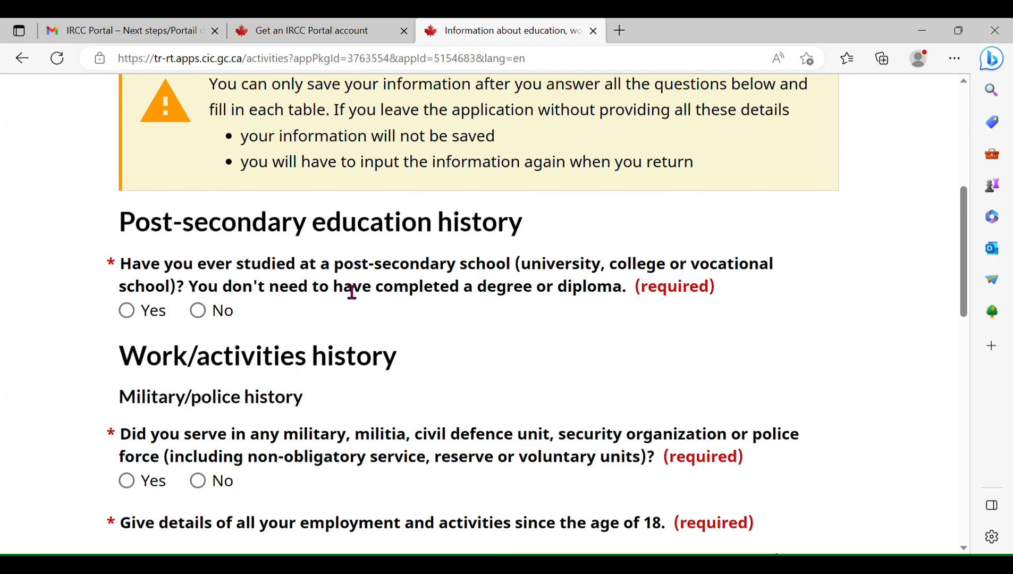
pyautogui.click(129, 313)
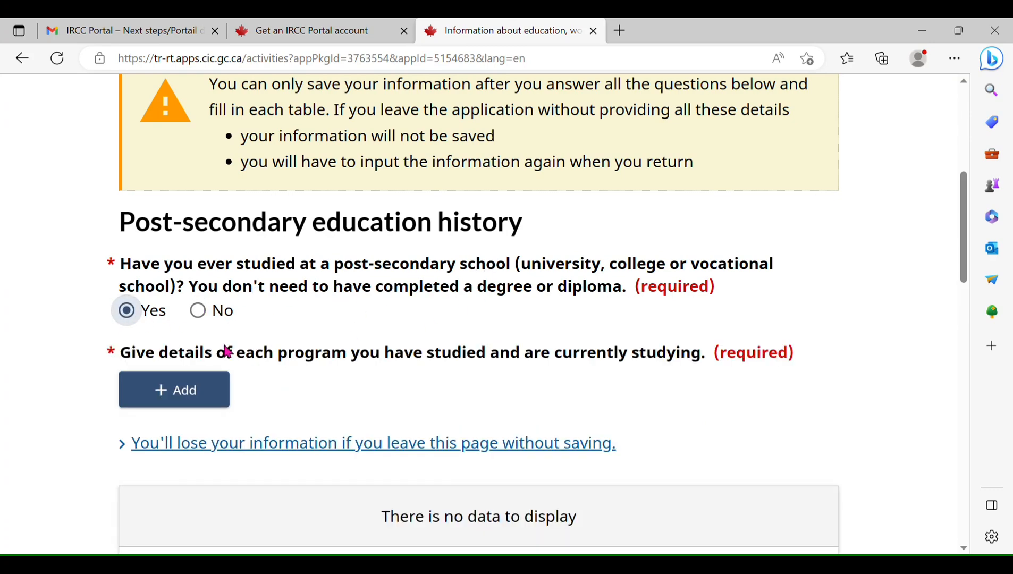
pyautogui.click(160, 396)
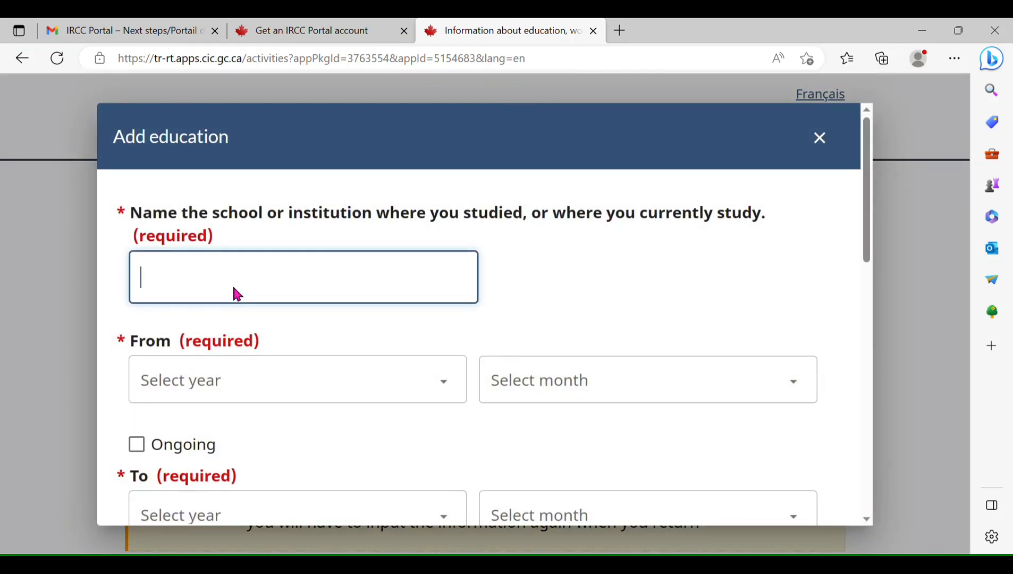
pyautogui.write('MK Colege')
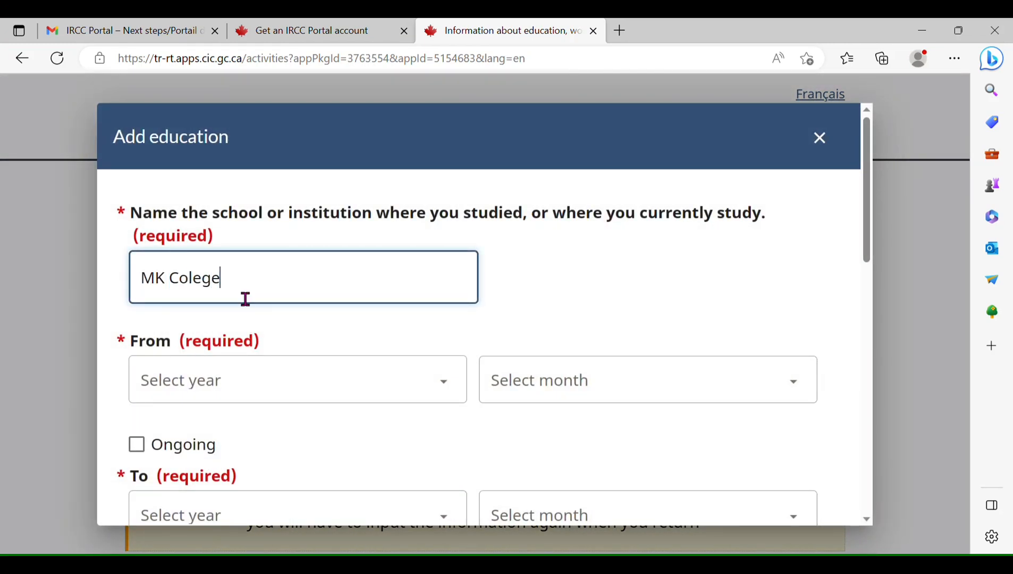
pyautogui.press('BackSpace')
pyautogui.press('BackSpace')
pyautogui.press('BackSpace')
pyautogui.write('llege')
# - Set the program dates from June 2016 to May 2018
pyautogui.scroll(-2, 248, 302)
pyautogui.click(240, 271)
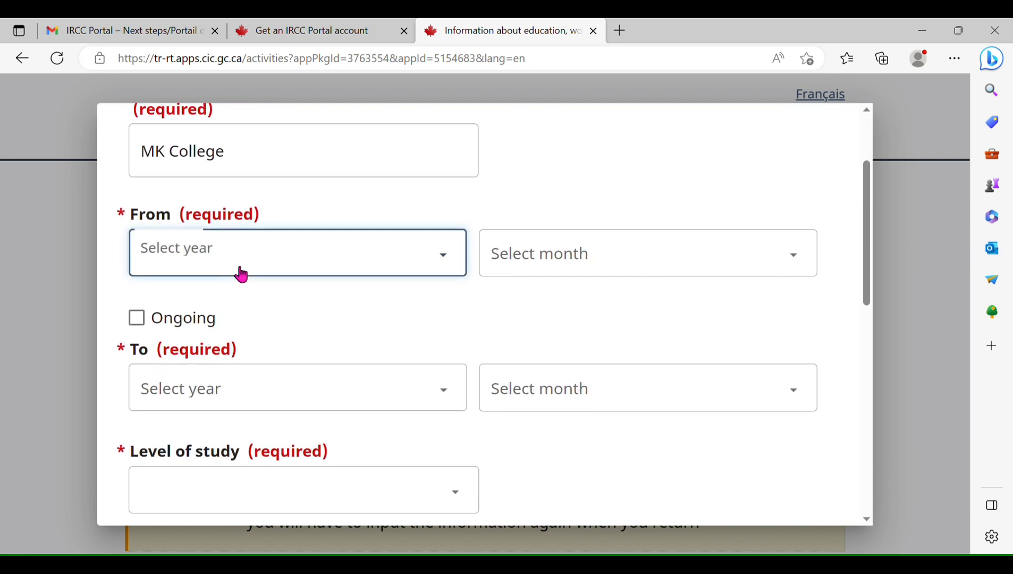
pyautogui.write('2016')
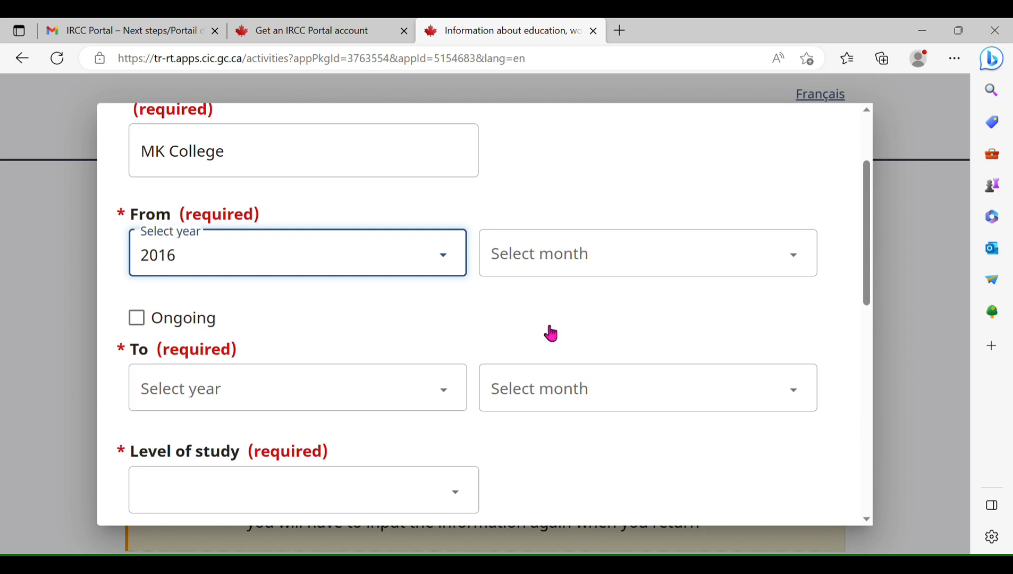
pyautogui.click(577, 264)
pyautogui.write('June')
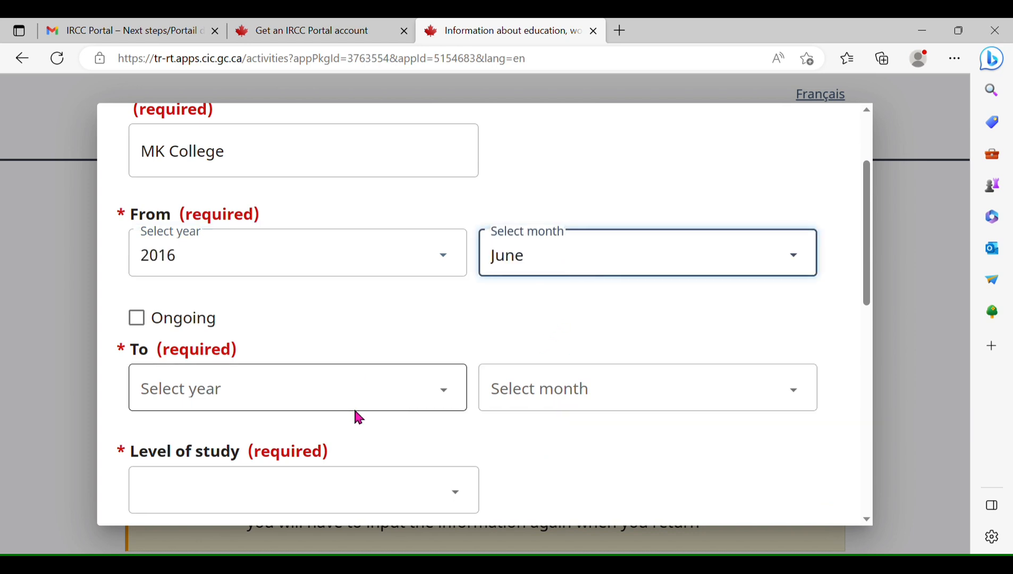
pyautogui.click(160, 375)
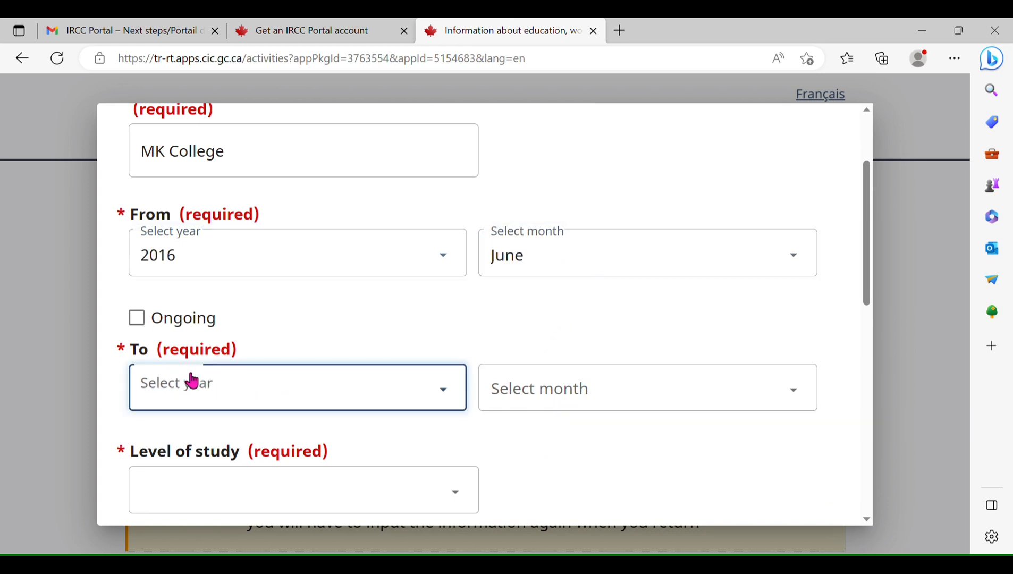
pyautogui.write('2018')
pyautogui.click(536, 387)
pyautogui.write('May')
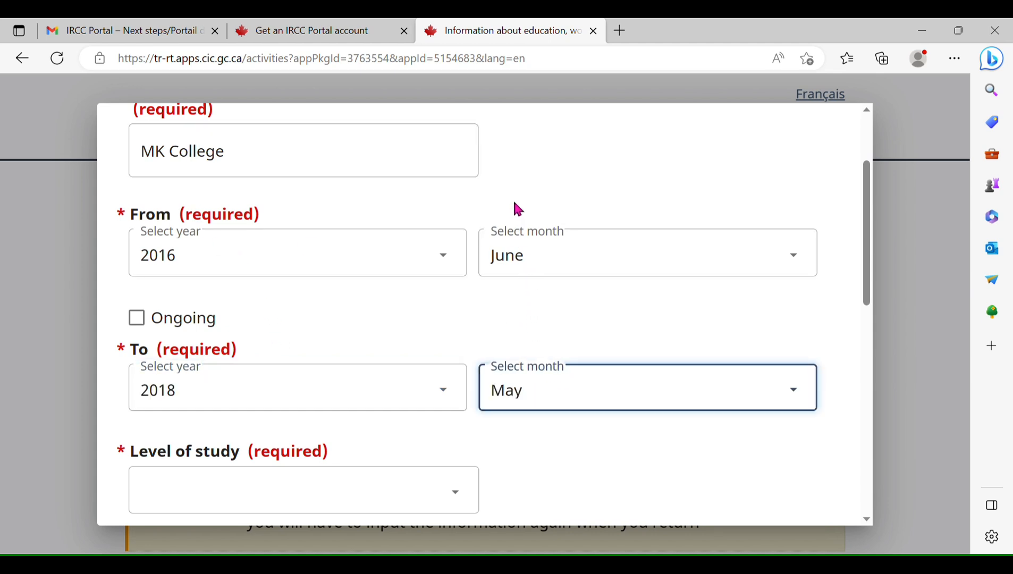
# - Set the level to College - Diploma and the field of study to Medicine
pyautogui.scroll(-3, 335, 367)
pyautogui.click(219, 381)
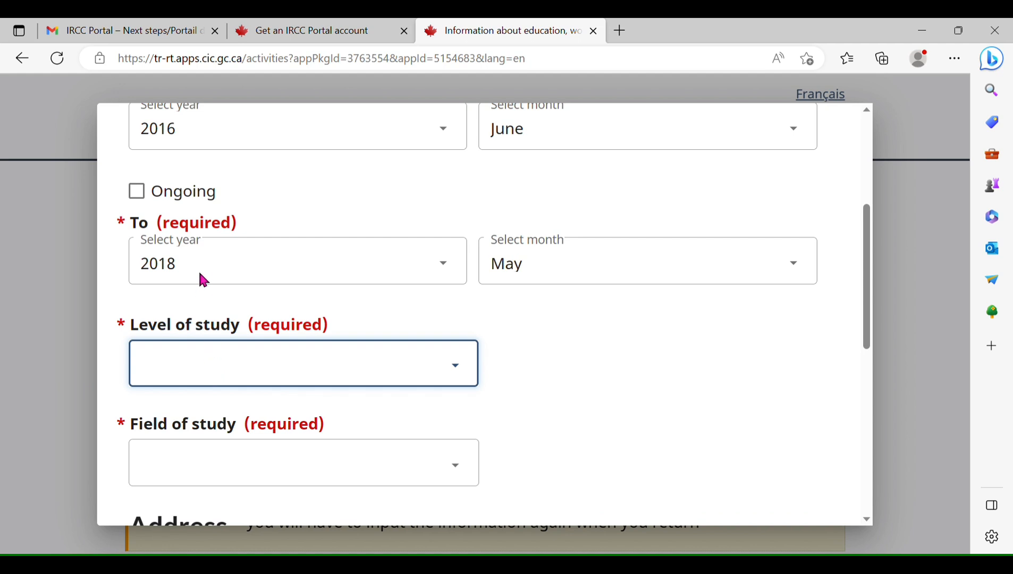
pyautogui.write('College - Diploma')
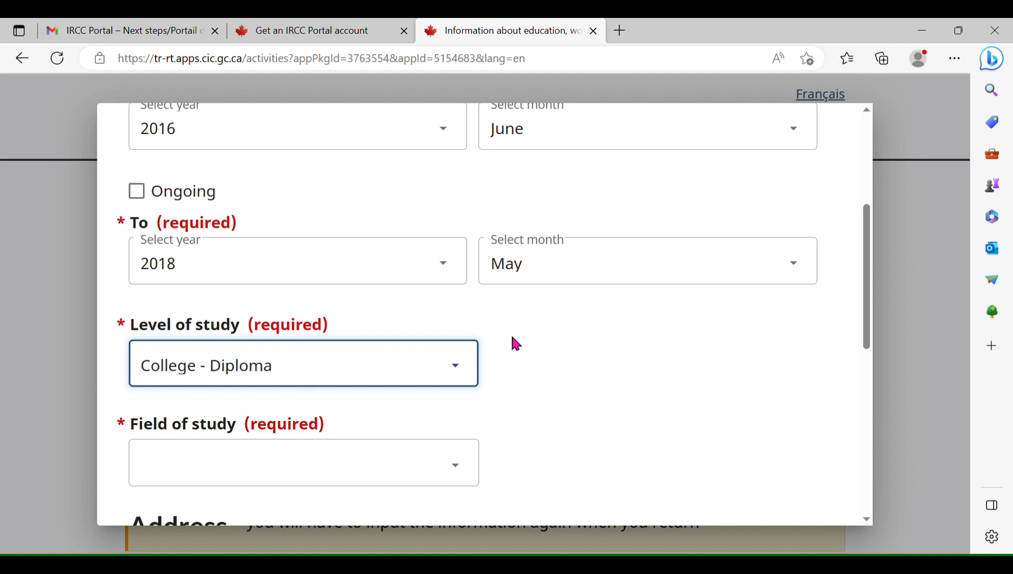
pyautogui.scroll(-1, 348, 372)
pyautogui.click(290, 410)
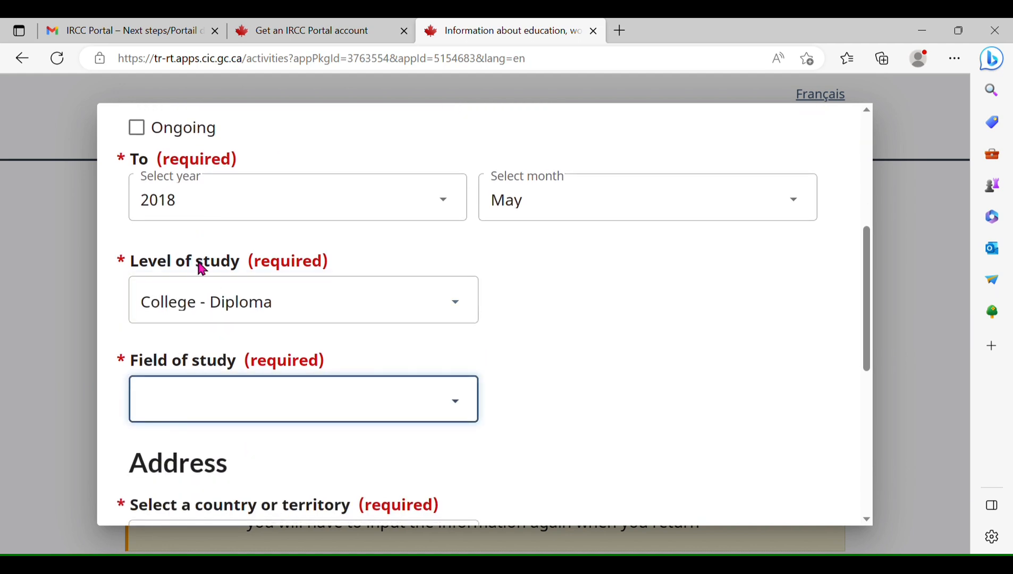
pyautogui.write('Medicine')
# - Give the school address ML Nagar, New Delhi, India, and save the entry
pyautogui.scroll(-2, 262, 409)
pyautogui.click(253, 412)
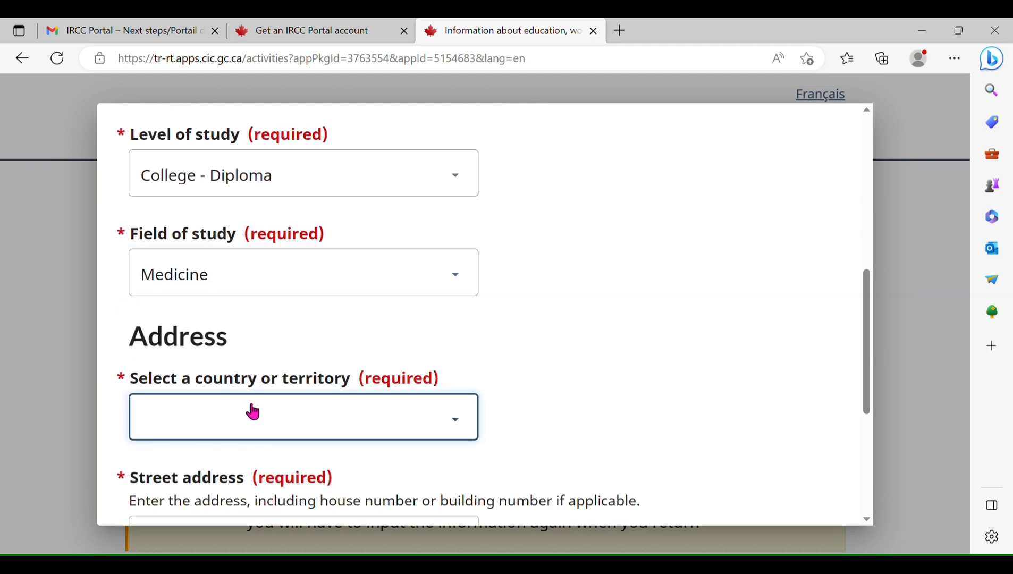
pyautogui.write('Icelandndia')
pyautogui.scroll(-3, 351, 305)
pyautogui.click(218, 367)
pyautogui.click(218, 367)
pyautogui.write('ML Nagar')
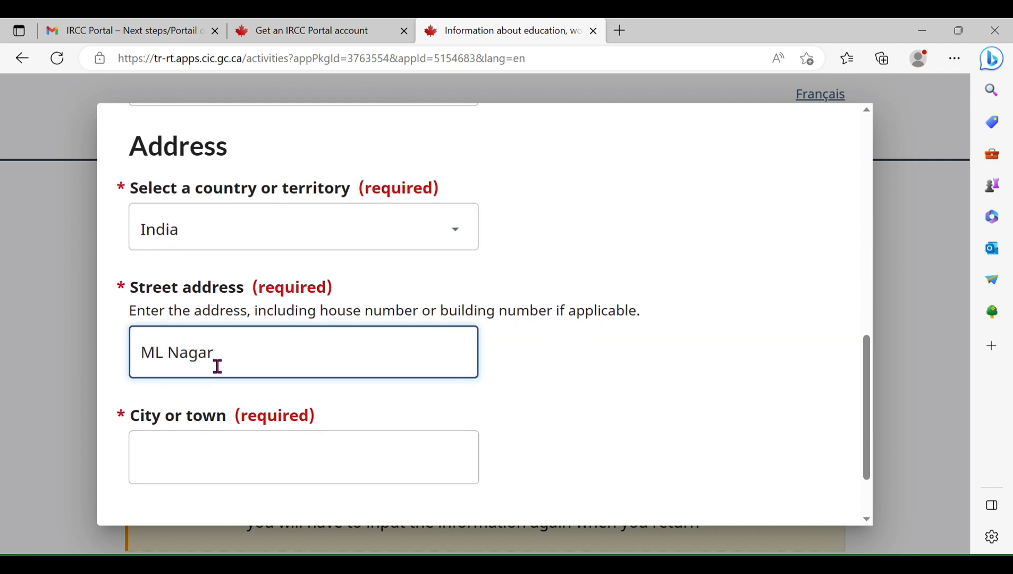
pyautogui.scroll(-1, 218, 367)
pyautogui.click(218, 412)
pyautogui.write('New Delhi')
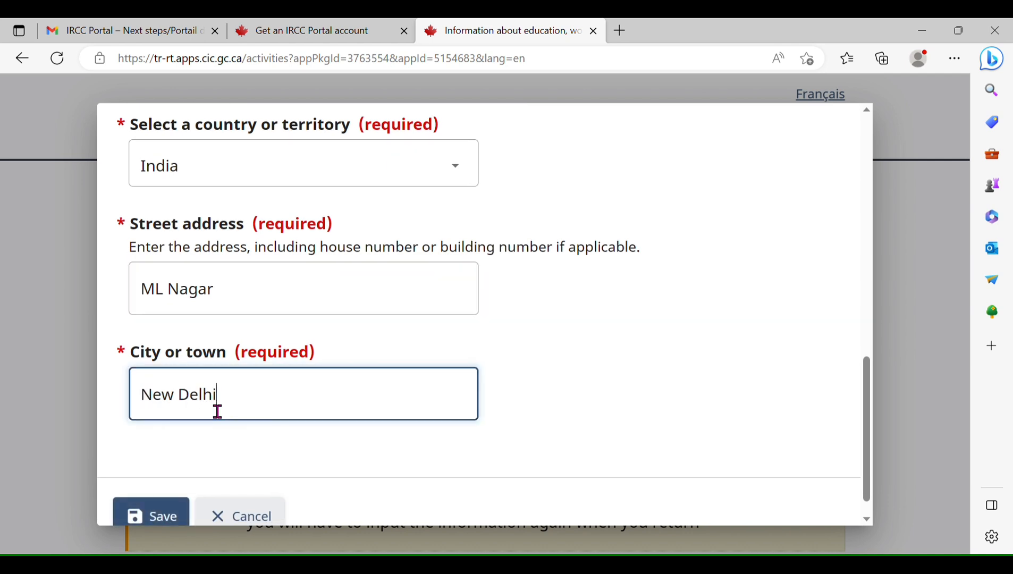
pyautogui.scroll(-1, 218, 411)
pyautogui.click(154, 485)
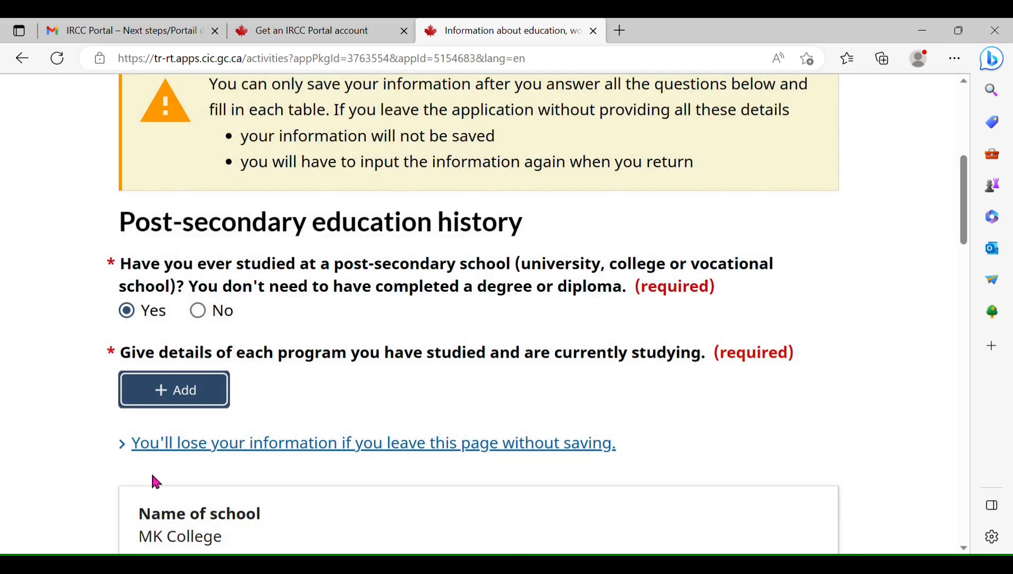
# - Add an employment entry under Work/activities history, bringing up the Add work details form
pyautogui.scroll(2, 292, 414)
pyautogui.scroll(-6, 298, 409)
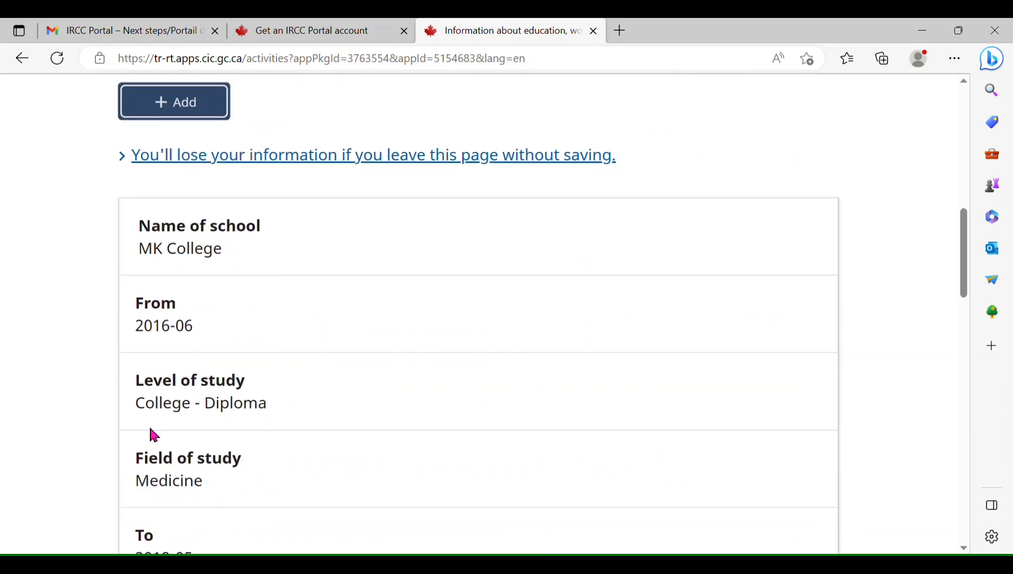
pyautogui.scroll(-3, 222, 421)
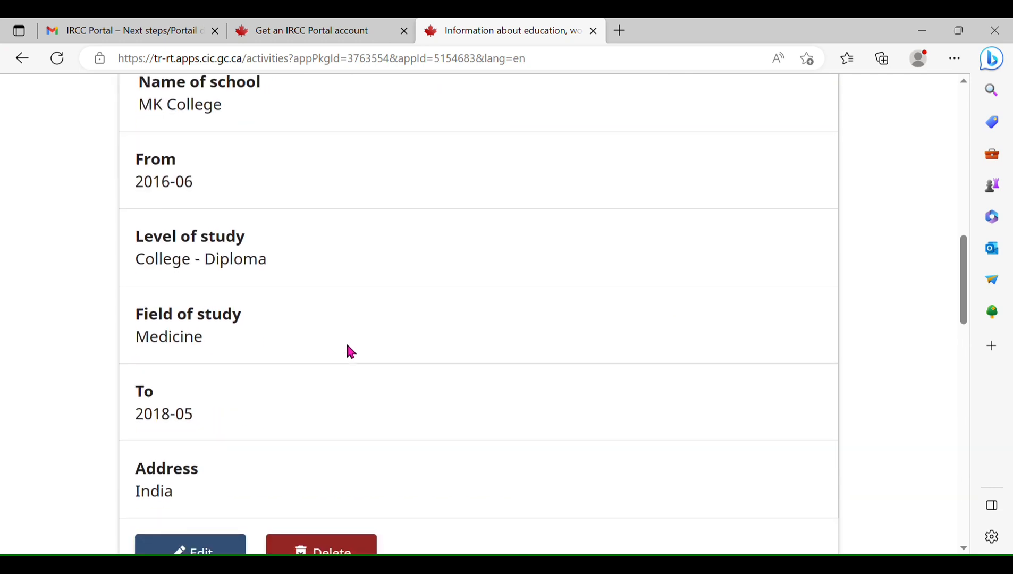
pyautogui.scroll(-6, 189, 392)
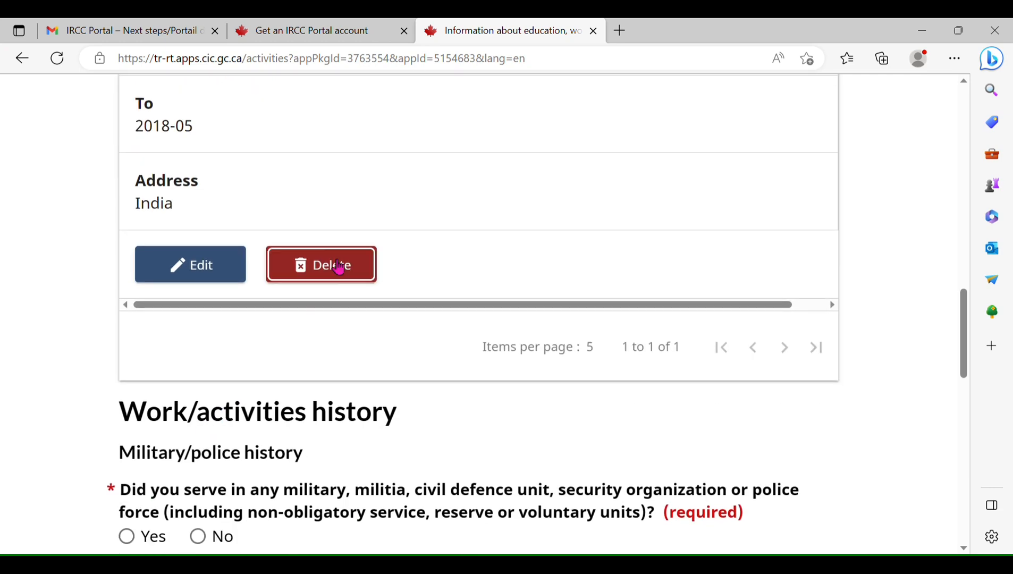
pyautogui.scroll(6, 241, 404)
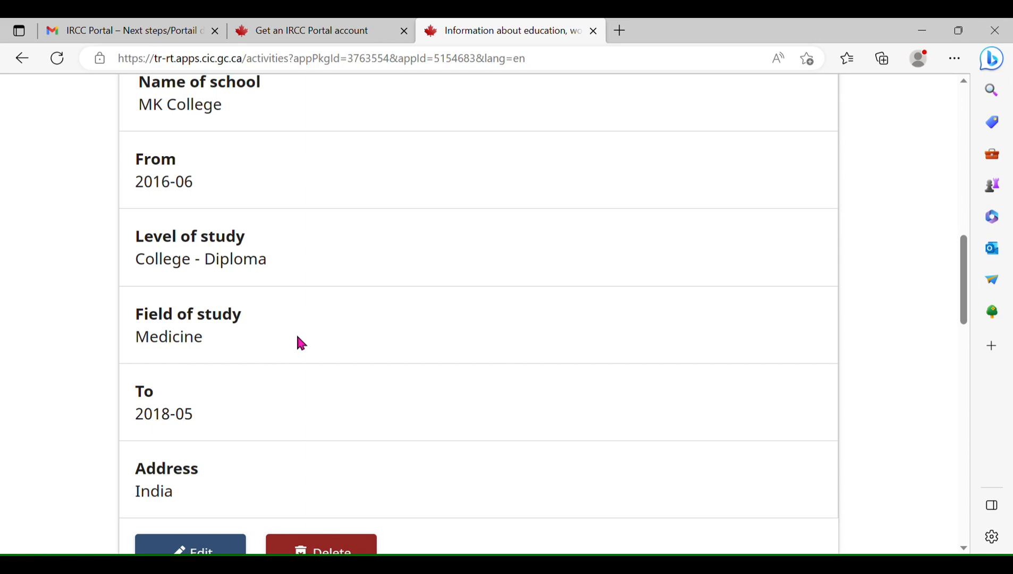
pyautogui.scroll(2, 195, 359)
pyautogui.scroll(10, 194, 364)
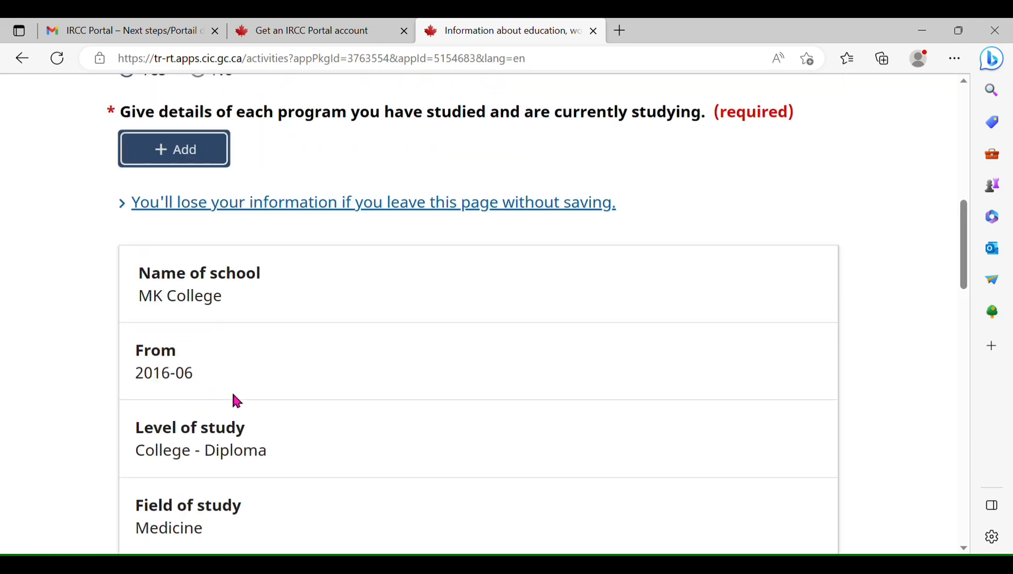
pyautogui.scroll(-4, 317, 394)
pyautogui.scroll(-12, 317, 394)
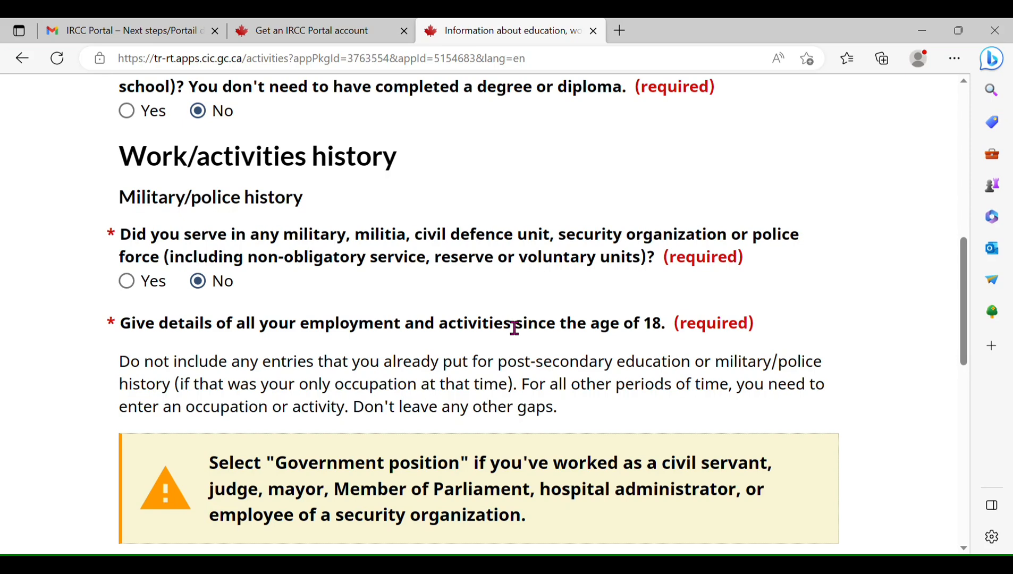
pyautogui.scroll(-3, 323, 414)
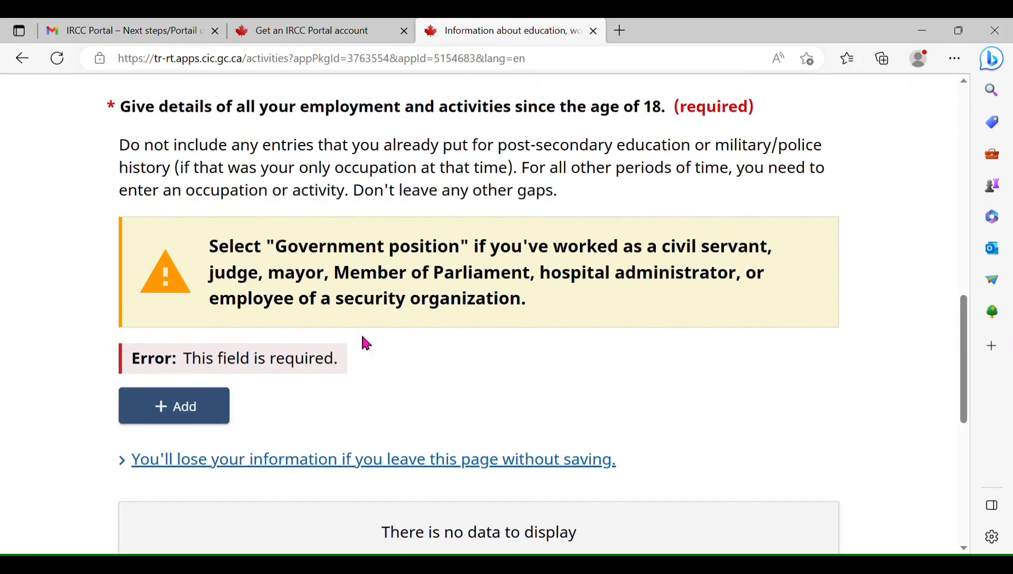
pyautogui.scroll(1, 429, 367)
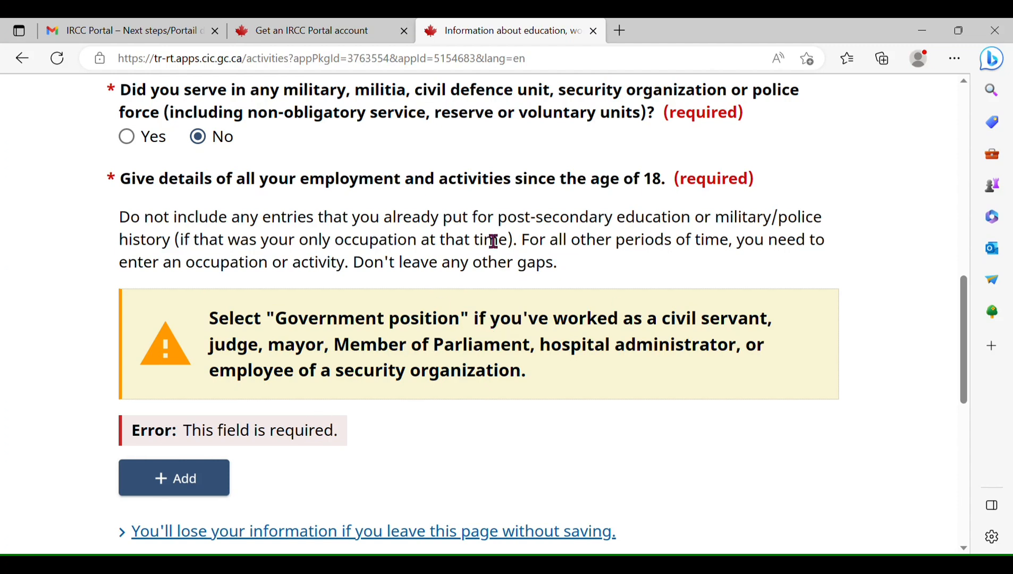
pyautogui.click(229, 486)
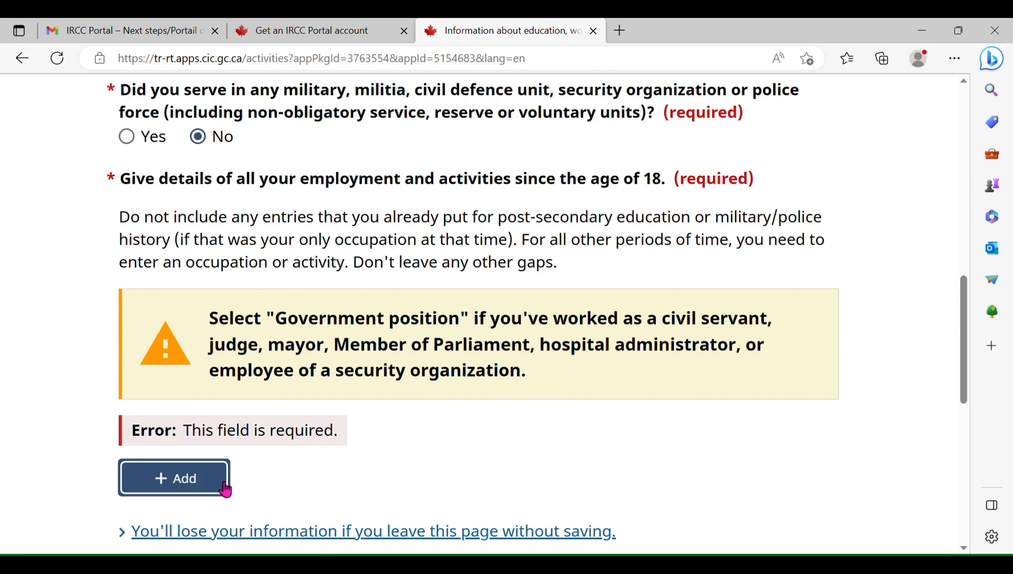
pyautogui.scroll(2, 242, 475)
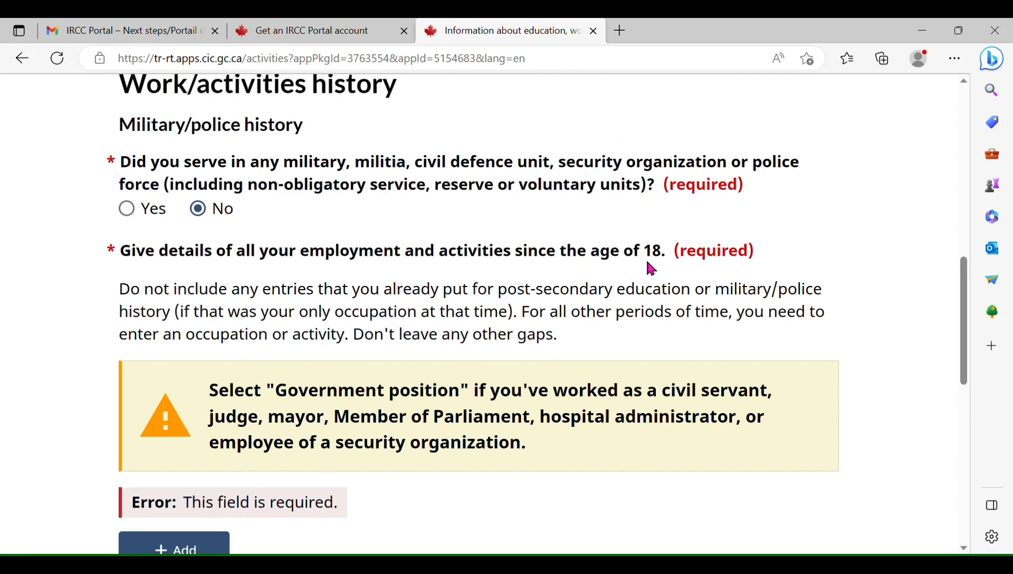
pyautogui.scroll(-5, 335, 436)
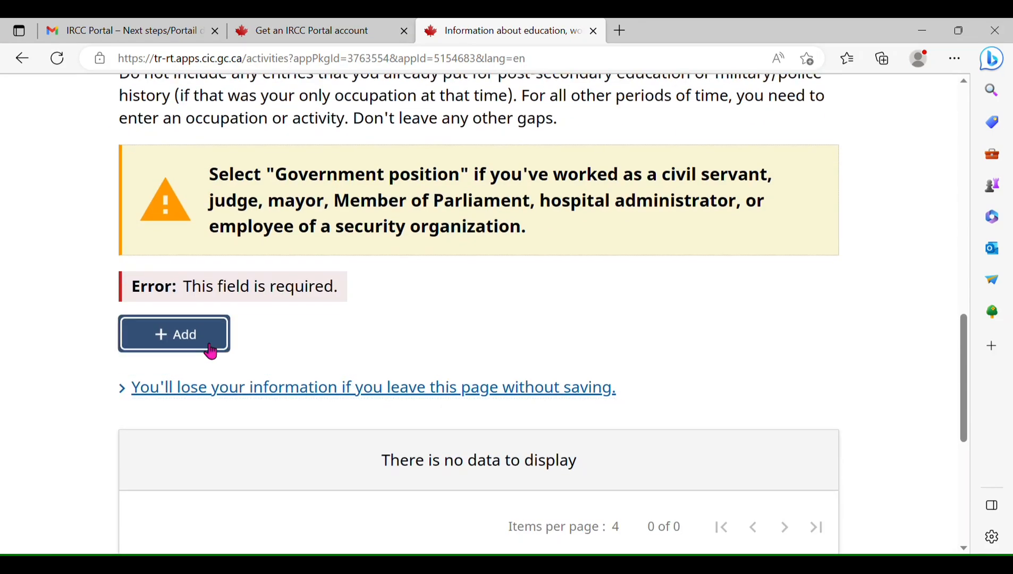
pyautogui.click(175, 350)
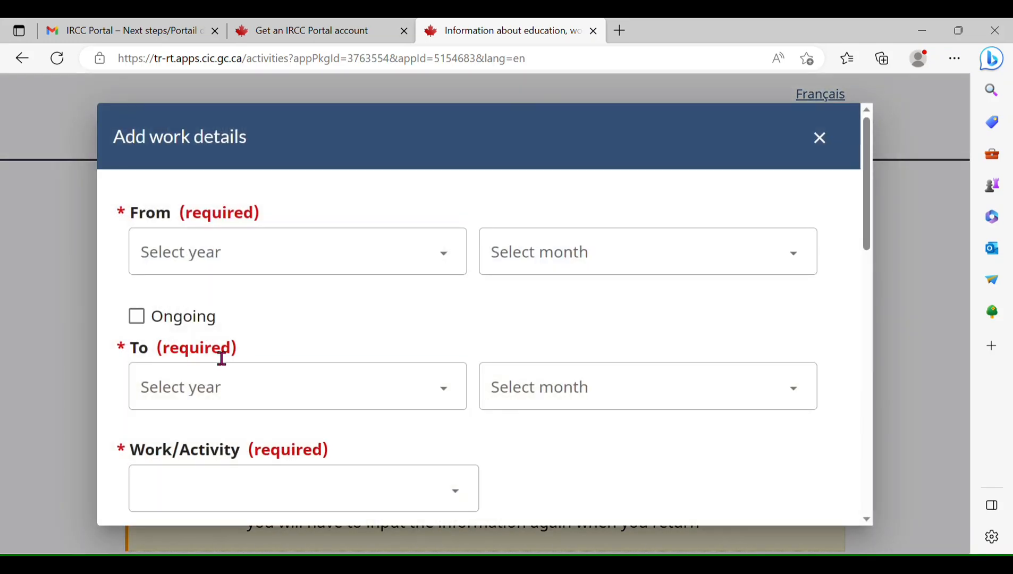
pyautogui.click(280, 248)
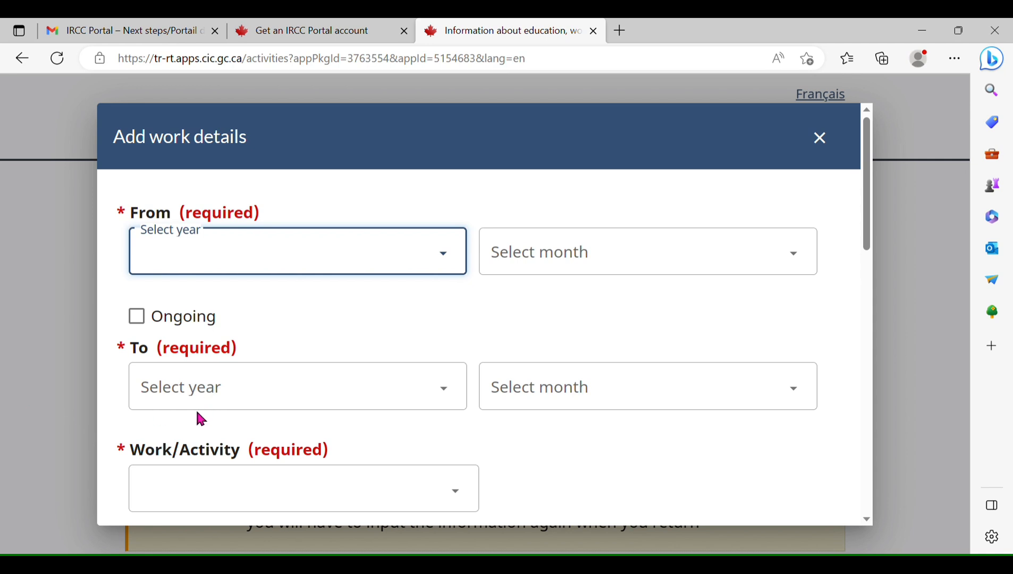
# - Set the job start to September 2011, mark it ongoing, and choose Administrative services managers as job title
pyautogui.click(186, 392)
pyautogui.click(596, 261)
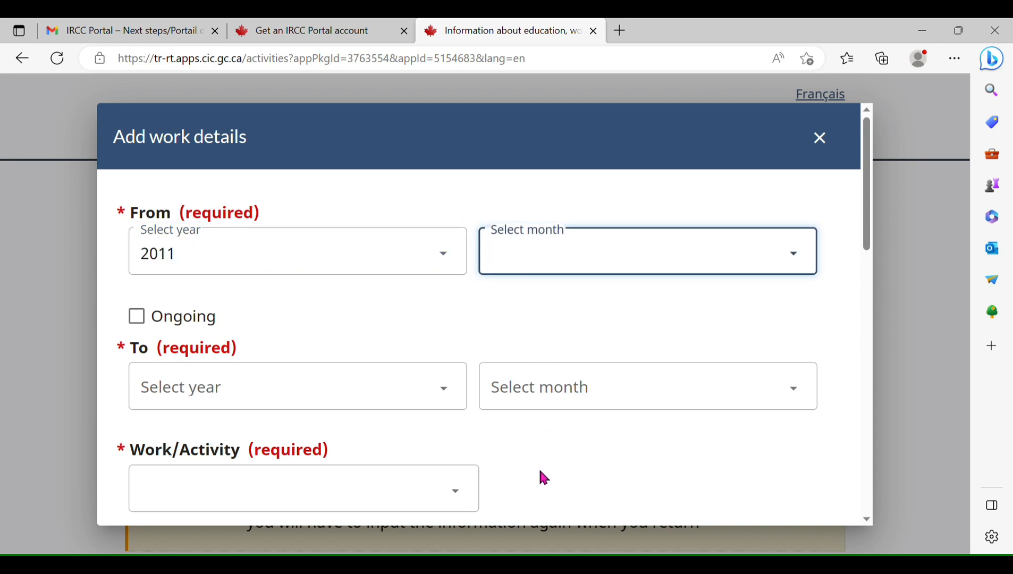
pyautogui.click(536, 484)
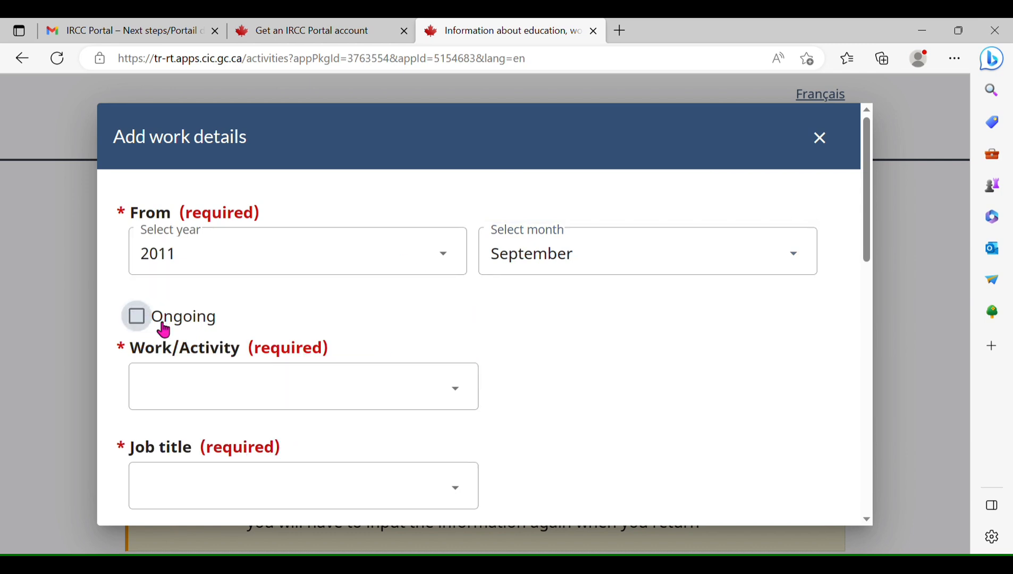
pyautogui.click(141, 319)
pyautogui.scroll(-1, 374, 380)
pyautogui.scroll(-1, 374, 379)
pyautogui.click(244, 273)
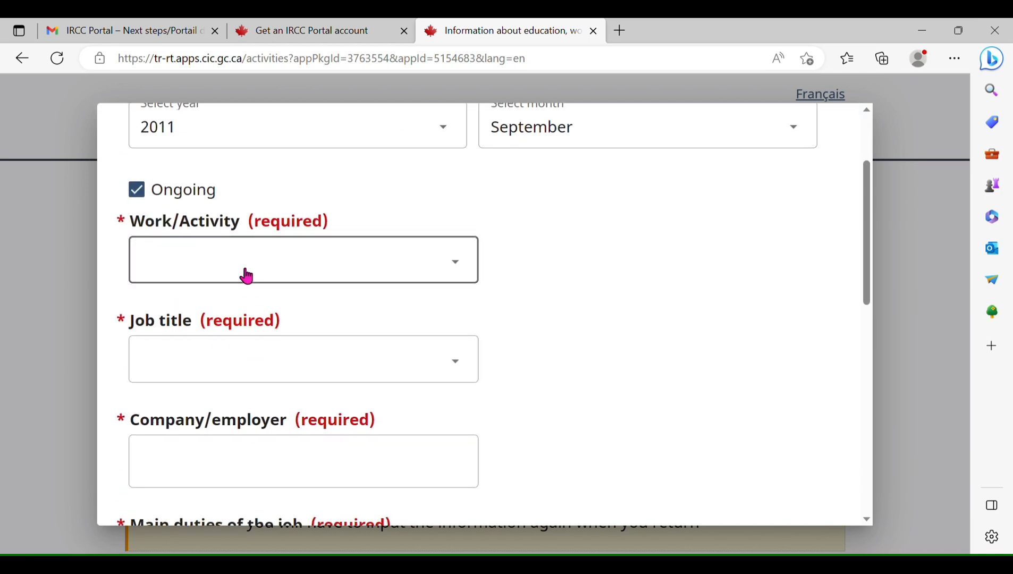
pyautogui.click(211, 317)
pyautogui.click(199, 363)
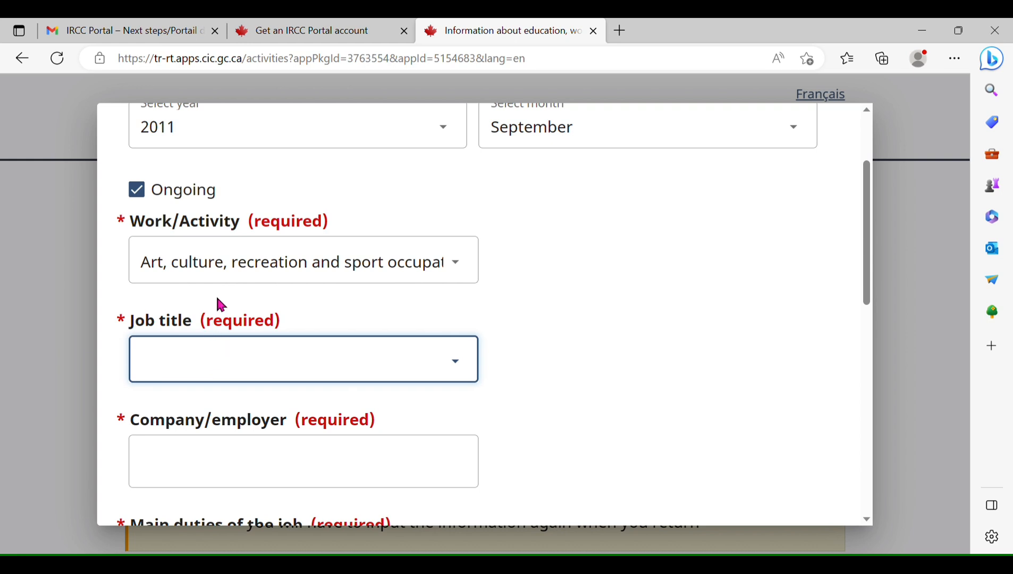
pyautogui.click(235, 70)
# - Enter GHJ Ltd as the employer and Supervisor as the main duties
pyautogui.scroll(-2, 234, 445)
pyautogui.click(240, 351)
pyautogui.write('GHJ Ltd')
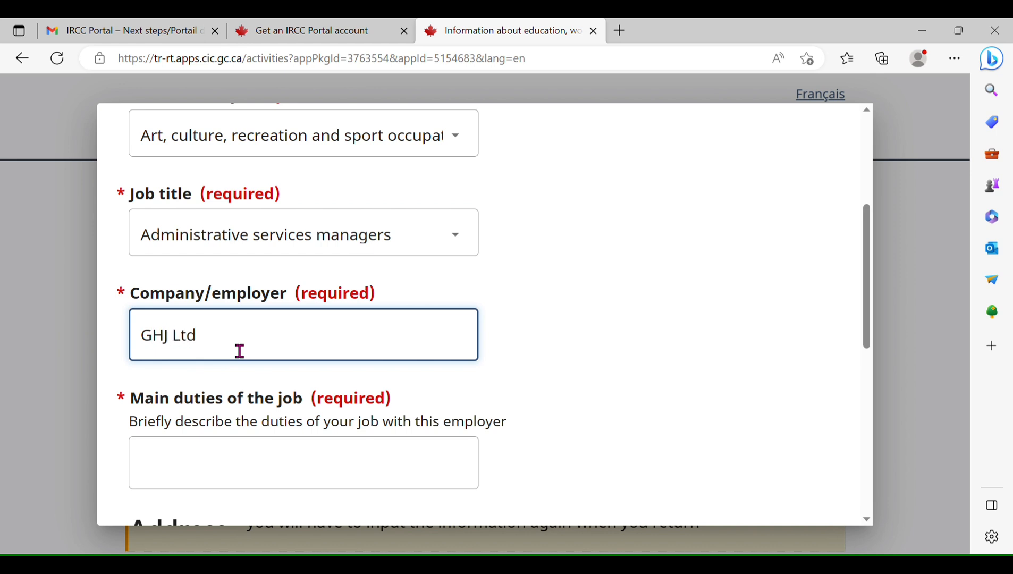
pyautogui.scroll(-1, 237, 359)
pyautogui.click(202, 417)
pyautogui.scroll(-1, 198, 394)
pyautogui.write('Super')
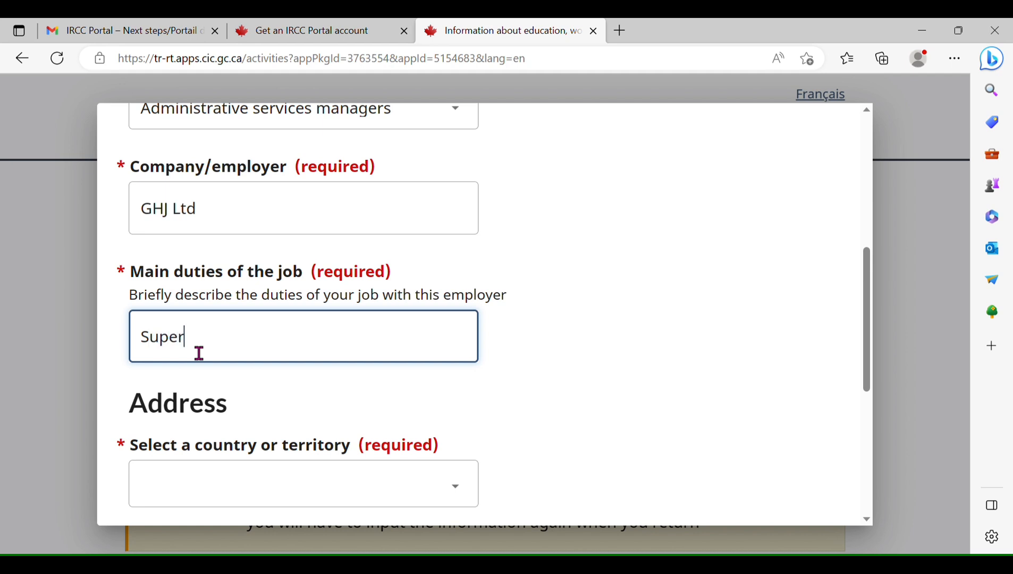
pyautogui.write('visor')
# - Give the employer address 34 Df Nagar, Bhopal, India, and save the work entry
pyautogui.scroll(-2, 205, 407)
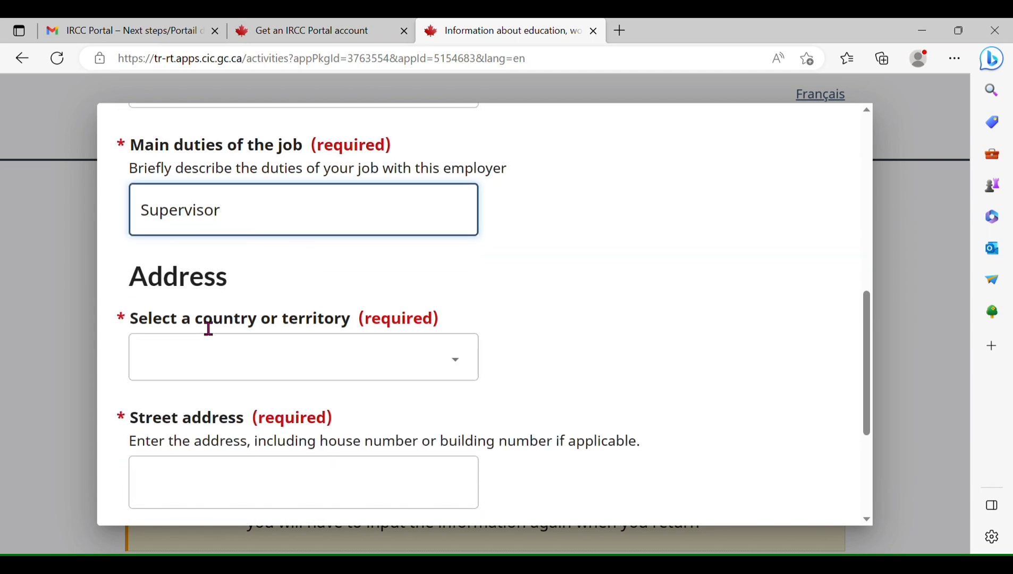
pyautogui.click(273, 359)
pyautogui.write('in')
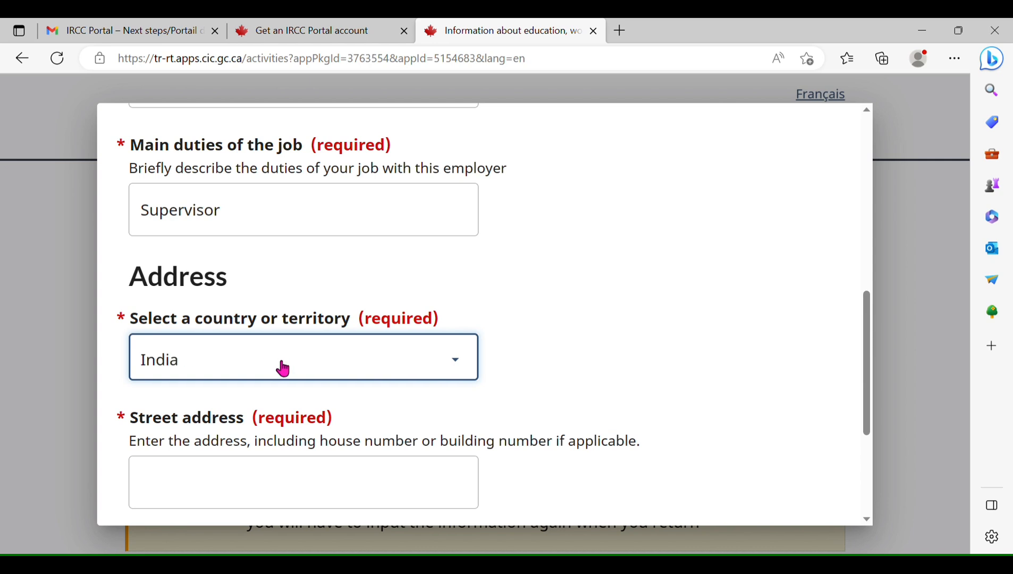
pyautogui.scroll(-2, 283, 366)
pyautogui.click(234, 369)
pyautogui.write('mk 5')
pyautogui.press('BackSpace')
pyautogui.press('BackSpace')
pyautogui.press('BackSpace')
pyautogui.press('BackSpace')
pyautogui.write('34 Df Nagar')
pyautogui.scroll(-2, 234, 369)
pyautogui.click(216, 379)
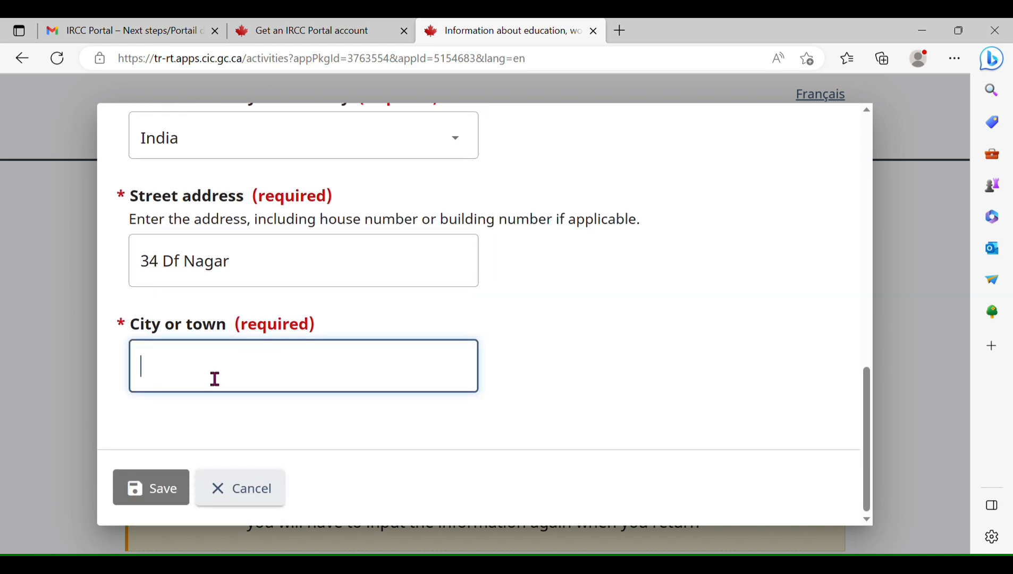
pyautogui.write('Bhopal')
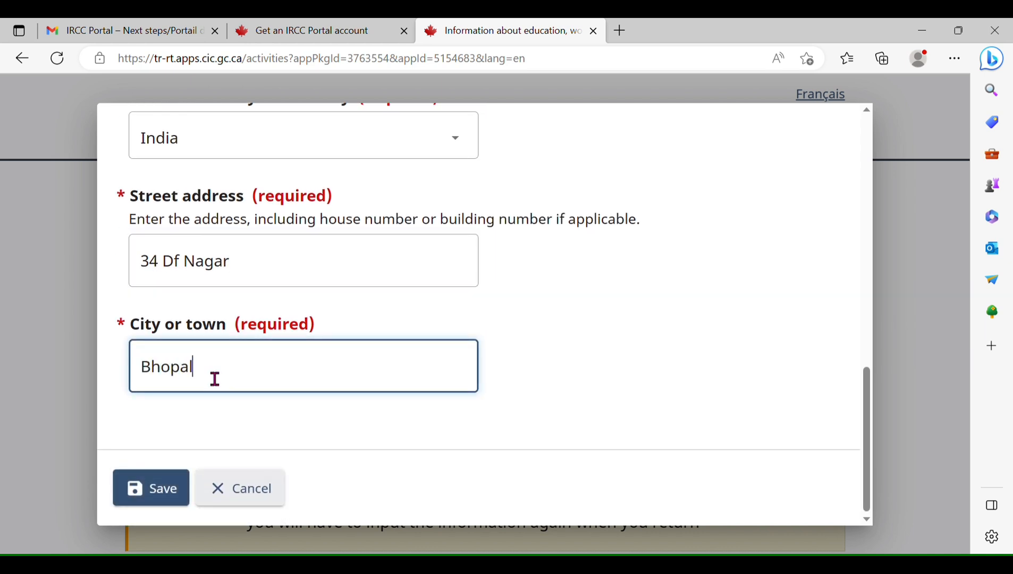
pyautogui.scroll(2, 215, 379)
pyautogui.scroll(-3, 235, 407)
pyautogui.click(151, 486)
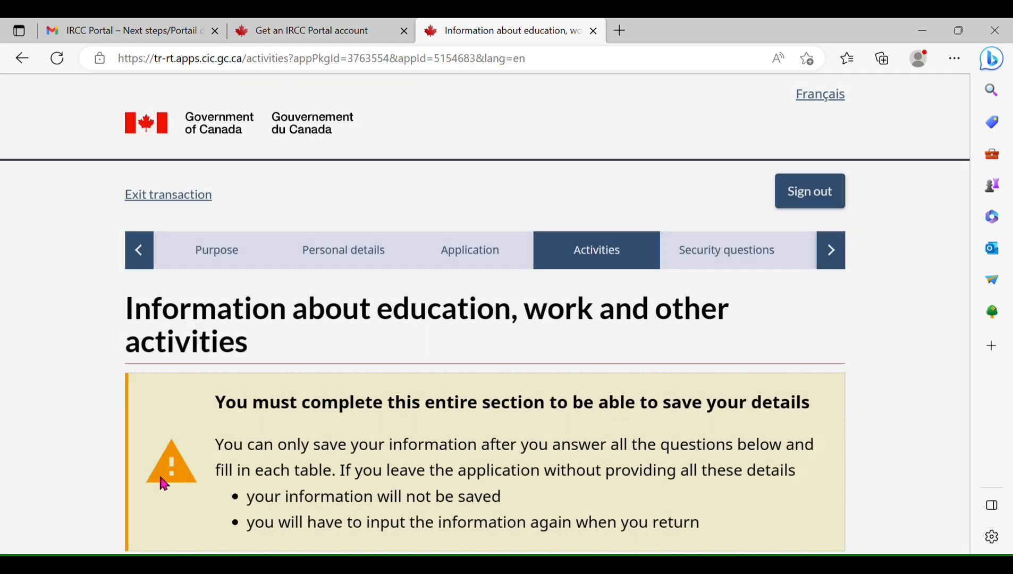
# - Save the activities section and answer No to recent travel abroad
pyautogui.scroll(-10, 253, 422)
pyautogui.click(737, 330)
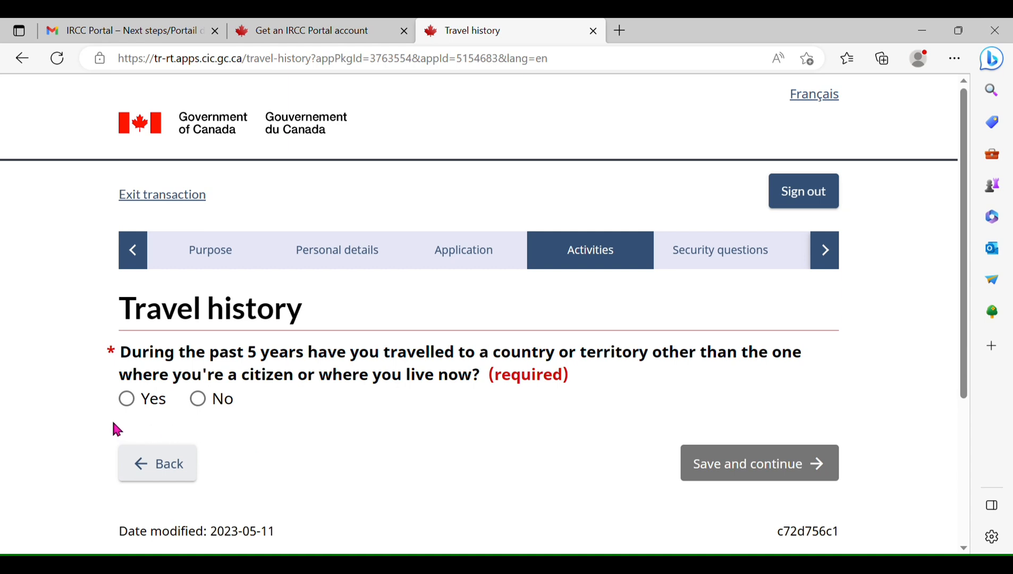
pyautogui.click(128, 407)
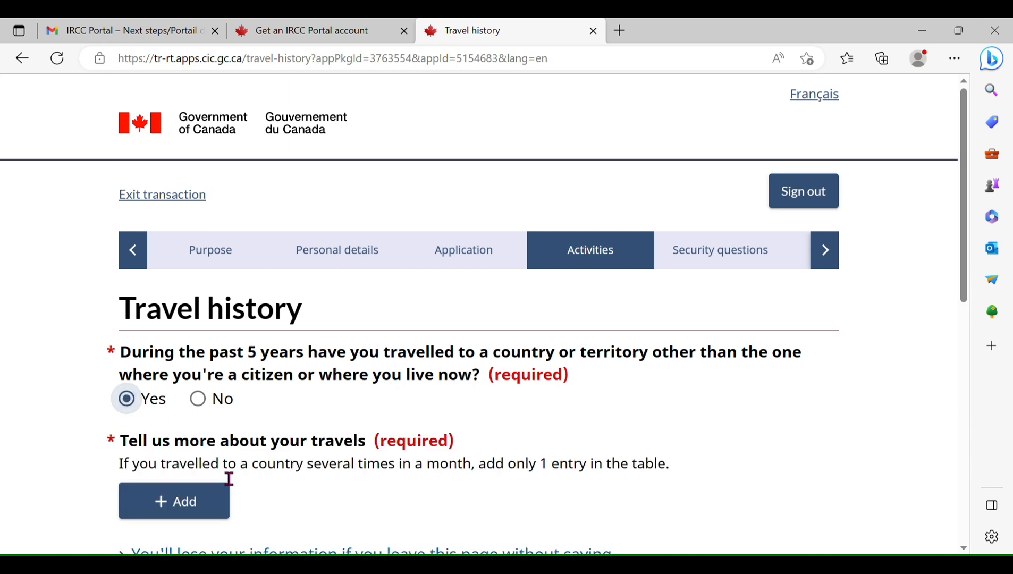
pyautogui.click(201, 403)
pyautogui.scroll(-1, 282, 408)
pyautogui.click(746, 394)
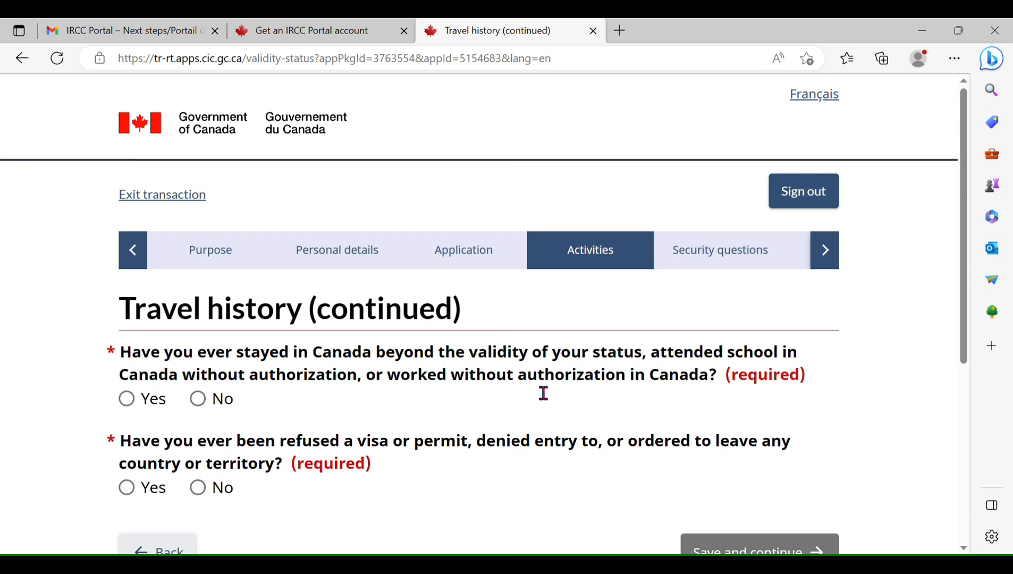
# - Answer No to overstaying or unauthorized work in Canada and to any visa refusal, then save
pyautogui.click(198, 398)
pyautogui.scroll(-1, 344, 399)
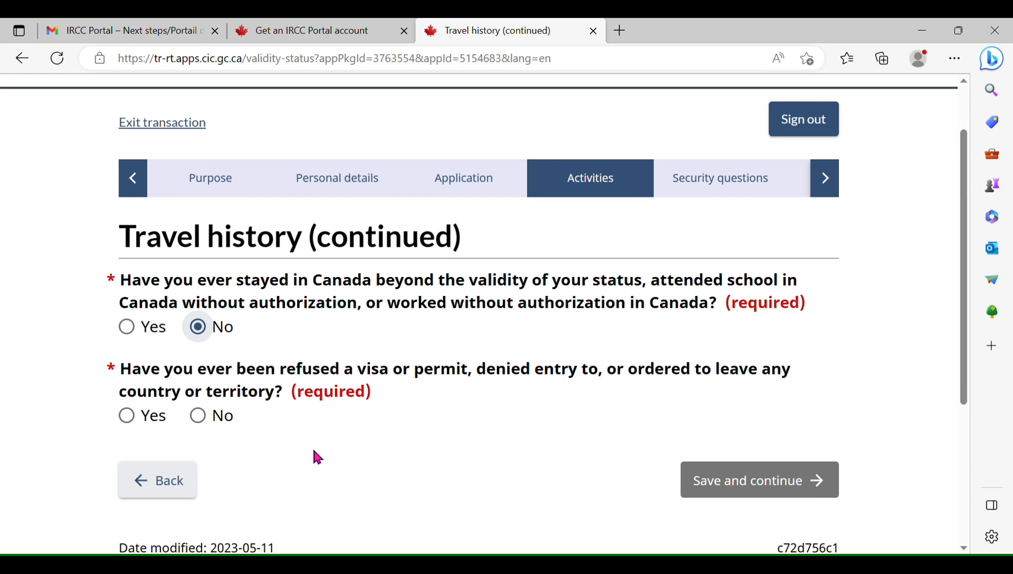
pyautogui.click(200, 416)
pyautogui.click(741, 482)
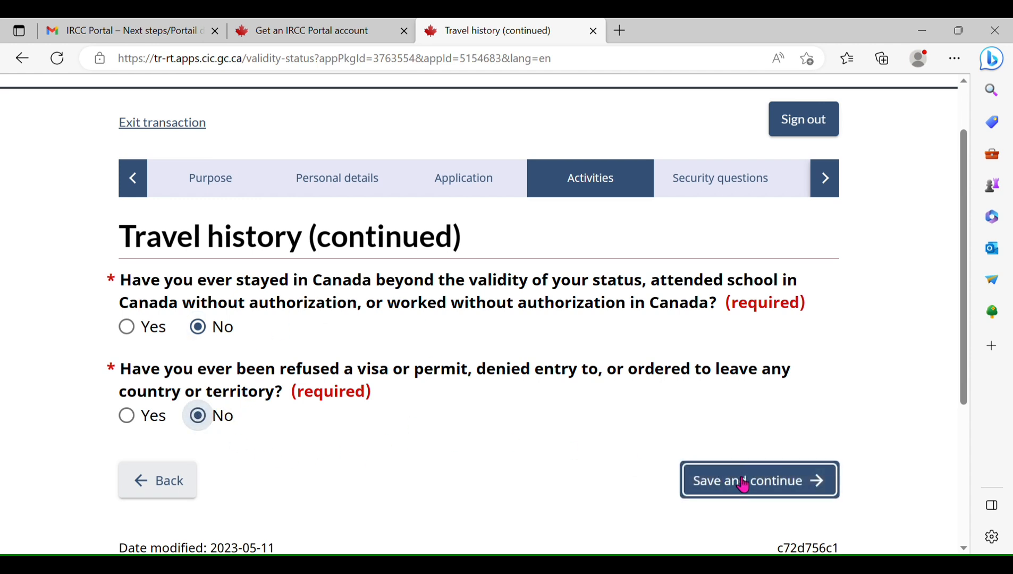
pyautogui.scroll(-2, 236, 425)
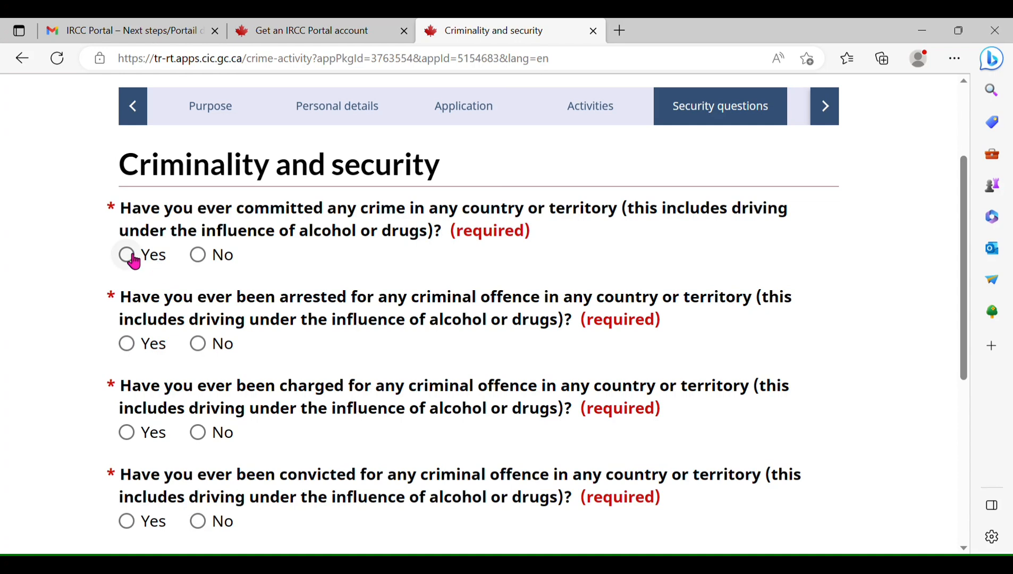
# - Answer No to committing, being arrested for, charged with, or convicted of any crime, and save
pyautogui.click(214, 261)
pyautogui.click(206, 344)
pyautogui.click(201, 432)
pyautogui.click(209, 520)
pyautogui.scroll(-4, 271, 410)
pyautogui.click(739, 383)
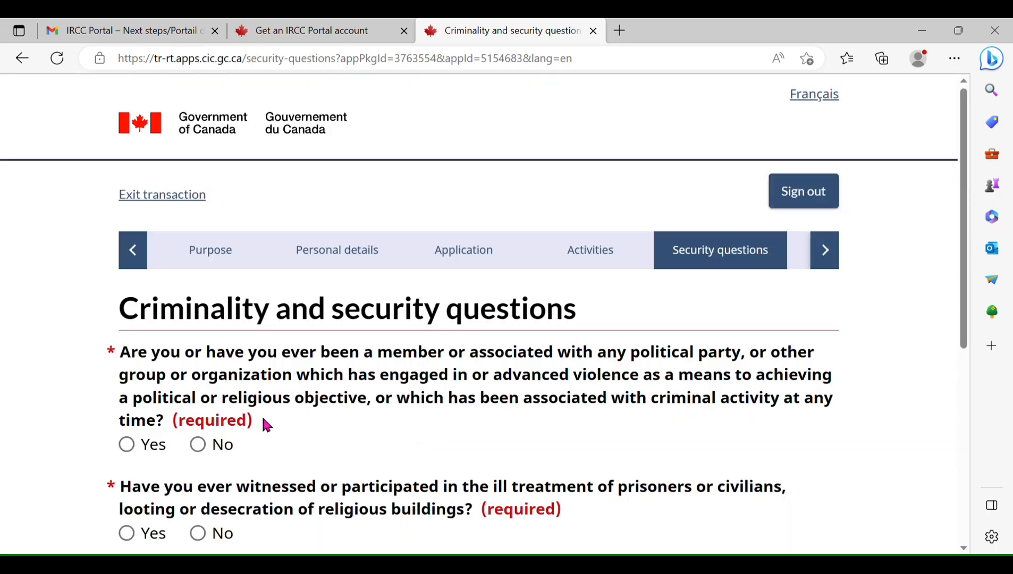
# - Answer No to violent organization membership and ill treatment of prisoners, and save
pyautogui.scroll(-3, 265, 421)
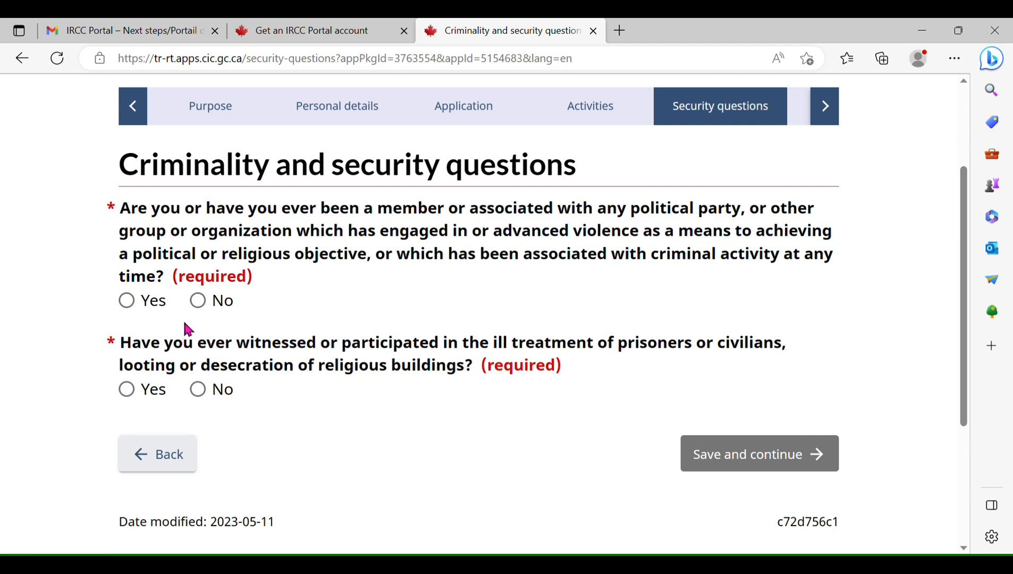
pyautogui.click(200, 303)
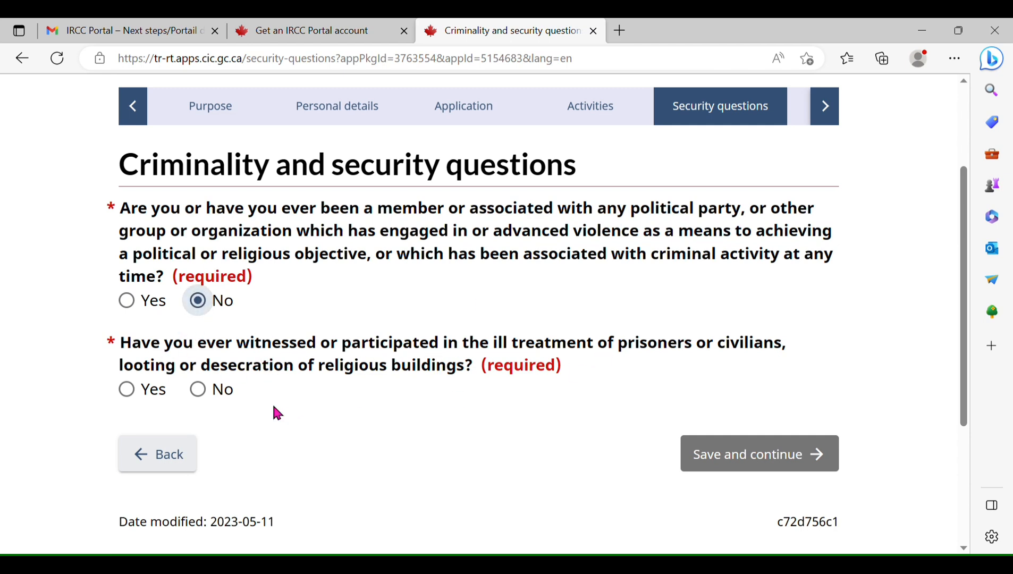
pyautogui.click(204, 397)
pyautogui.click(738, 459)
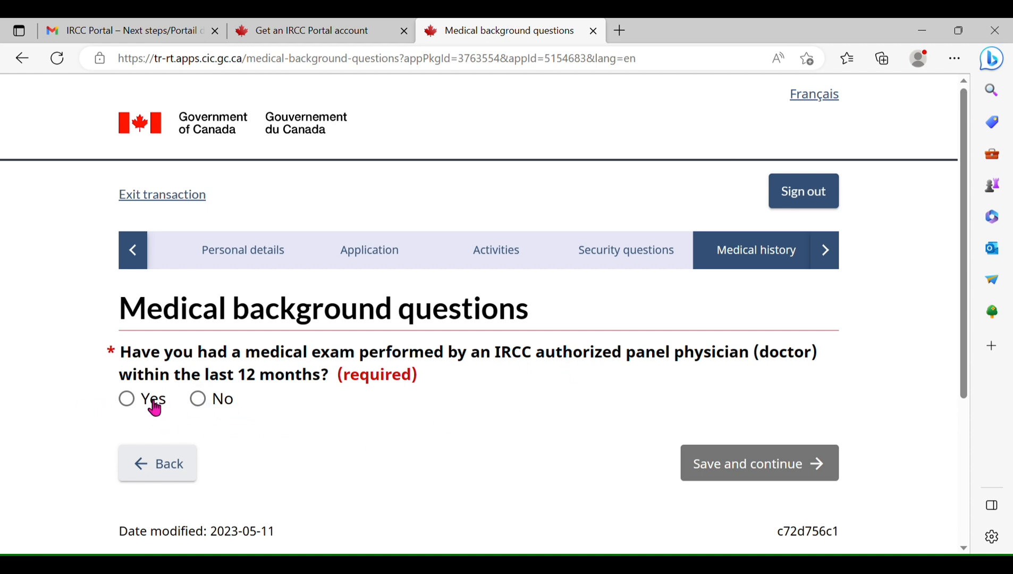
# - Answer No to a recent panel physician exam and both tuberculosis questions, saving each page
pyautogui.click(207, 406)
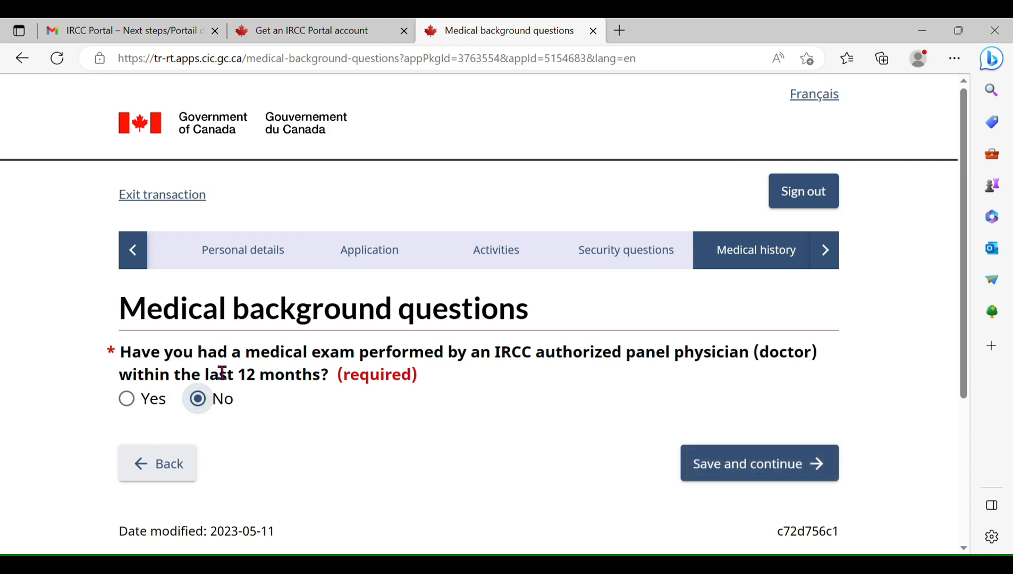
pyautogui.click(731, 466)
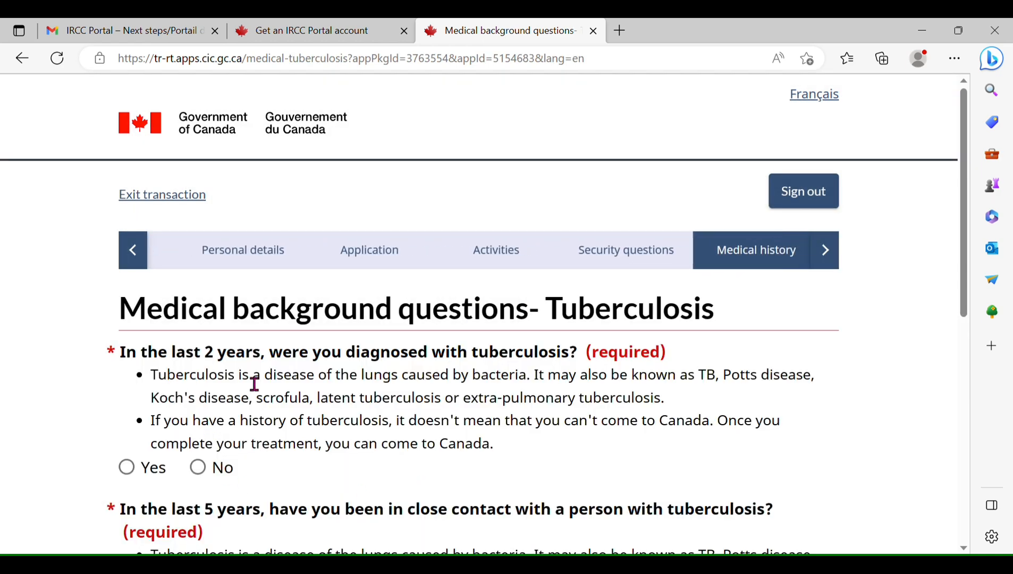
pyautogui.click(201, 469)
pyautogui.scroll(-3, 355, 447)
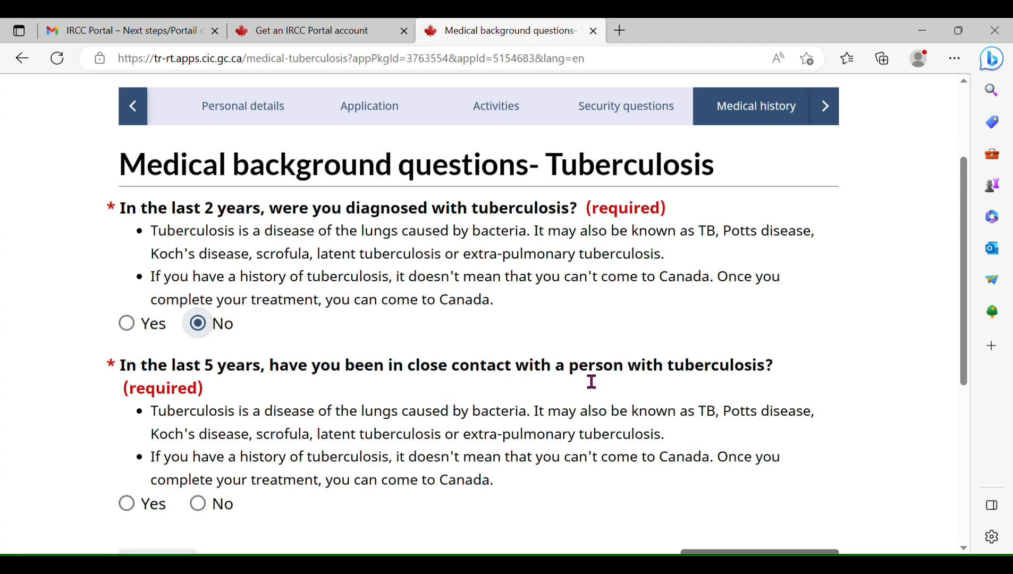
pyautogui.click(200, 504)
pyautogui.scroll(-3, 318, 451)
pyautogui.click(755, 355)
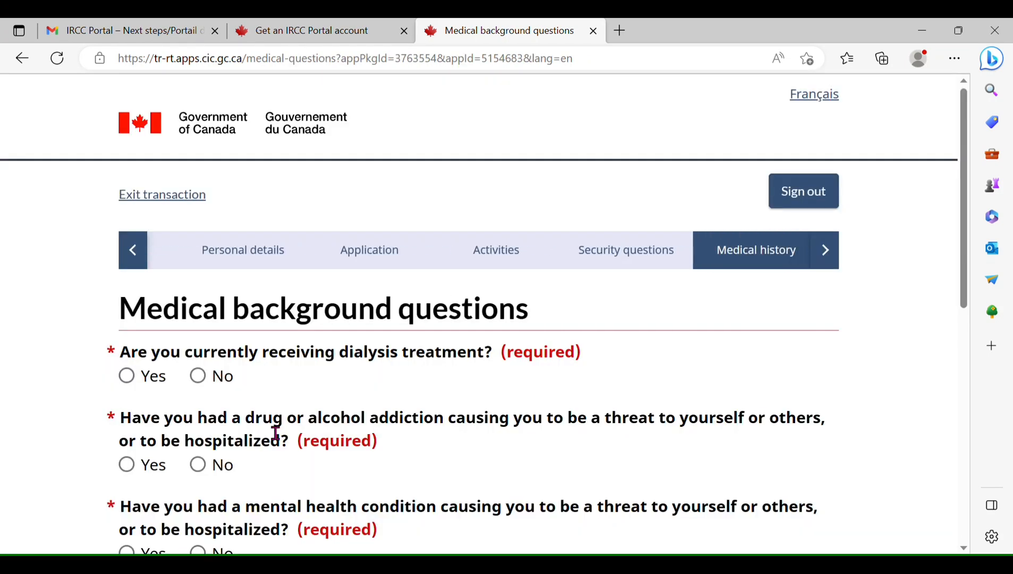
# - Answer No to dialysis, addiction, dangerous mental health condition and syphilis, then submit
pyautogui.scroll(-3, 276, 357)
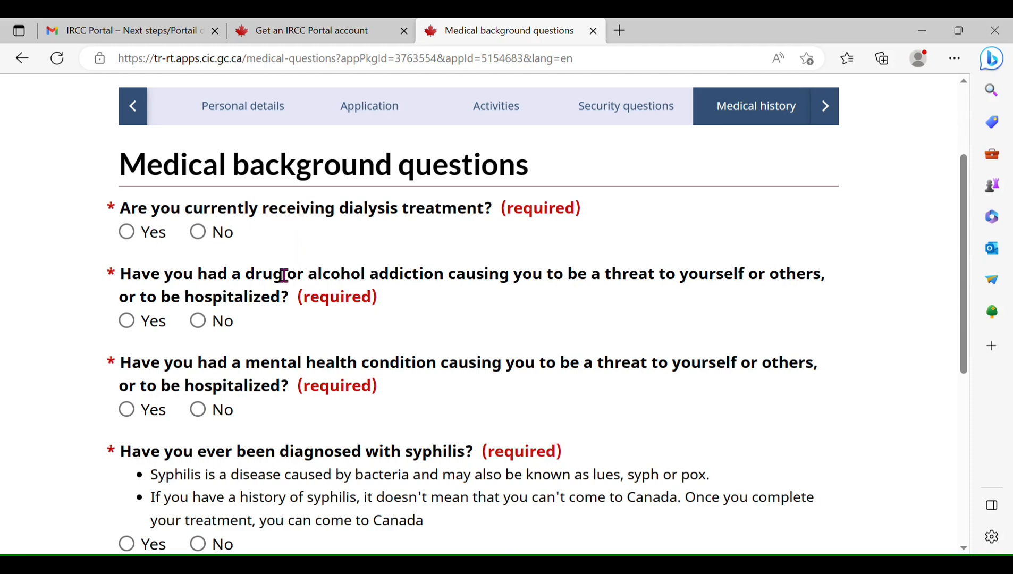
pyautogui.click(207, 238)
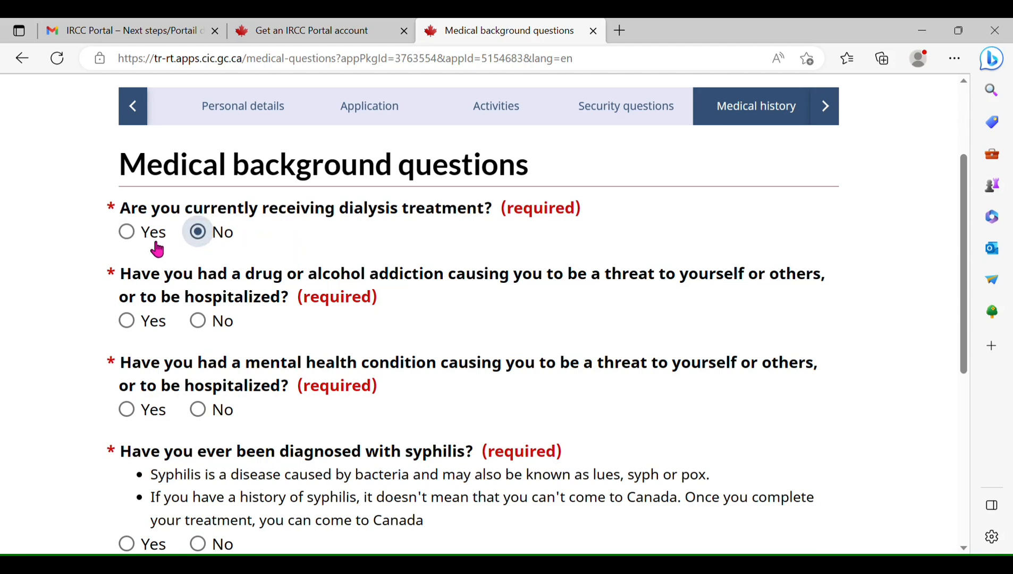
pyautogui.click(130, 234)
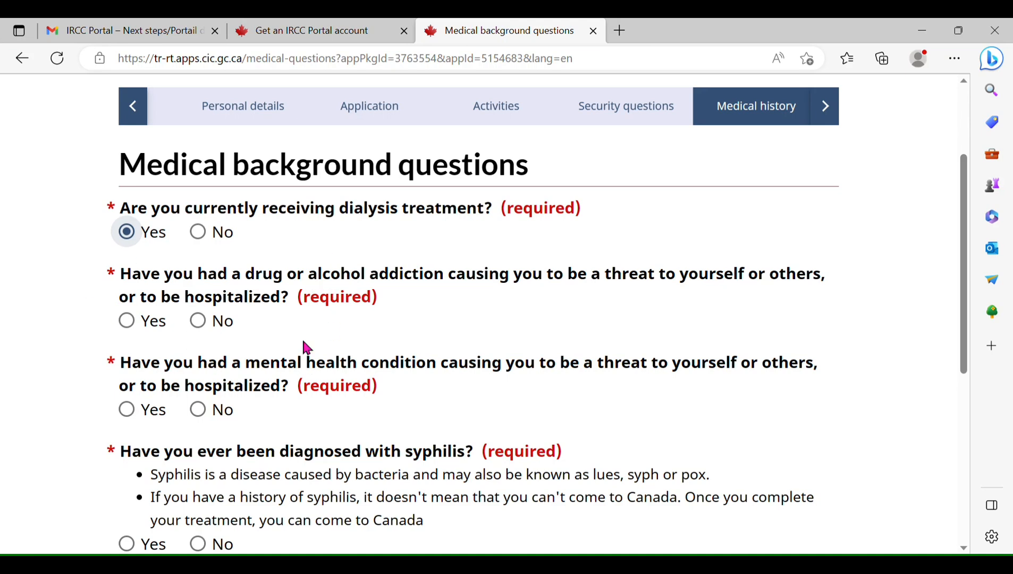
pyautogui.click(198, 232)
pyautogui.click(199, 323)
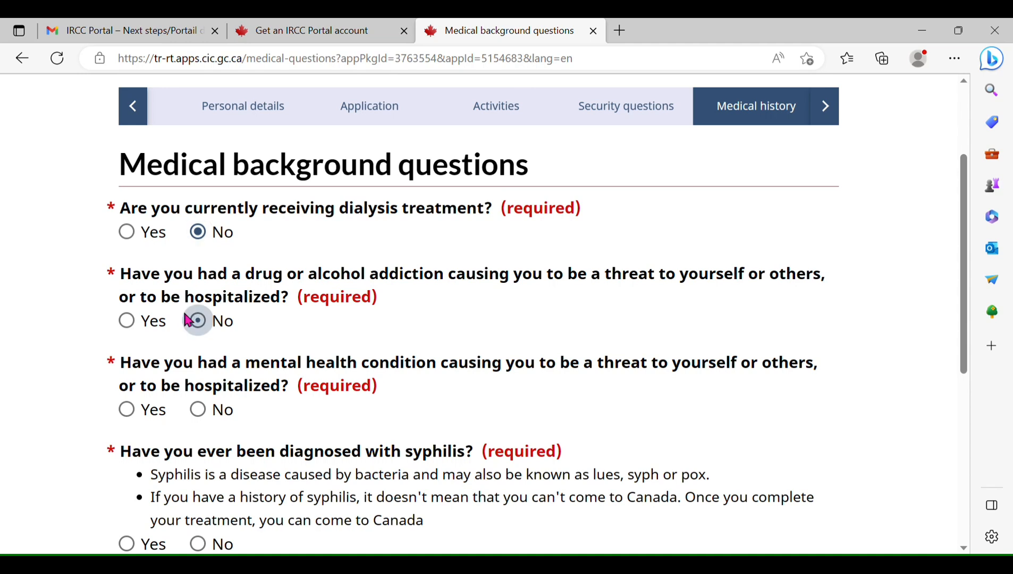
pyautogui.scroll(-1, 255, 405)
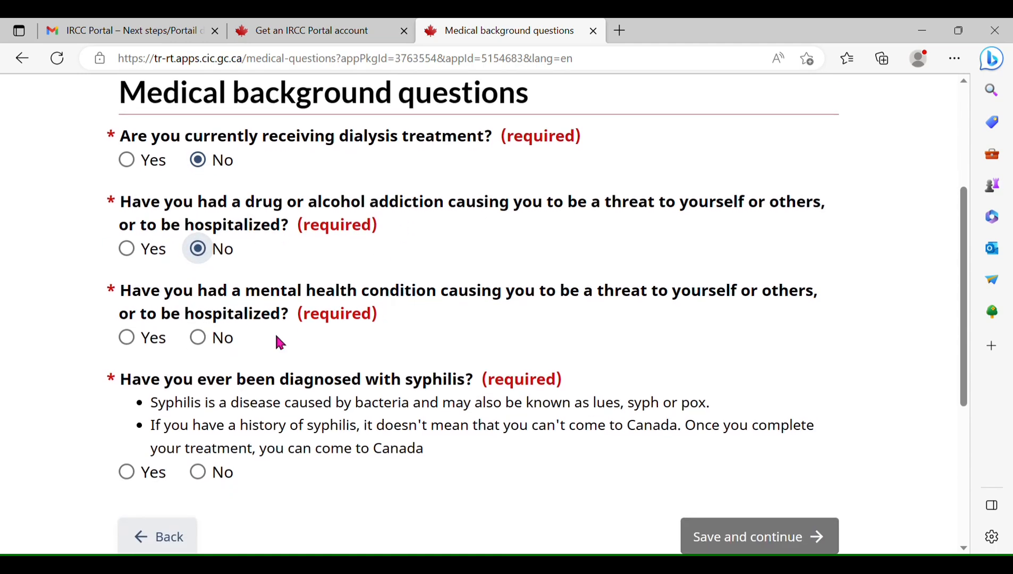
pyautogui.click(199, 340)
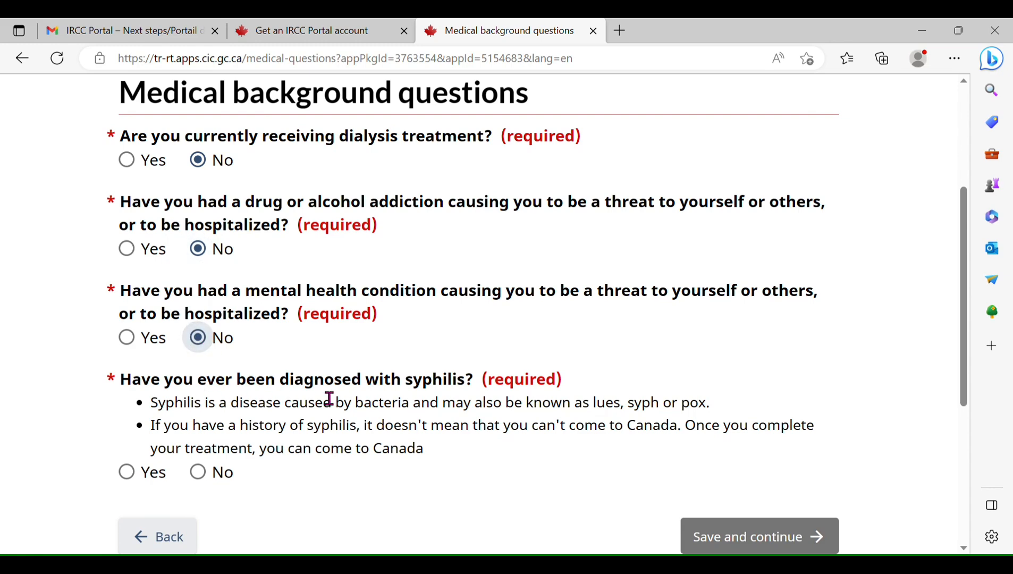
pyautogui.click(198, 472)
pyautogui.scroll(-3, 341, 457)
pyautogui.click(713, 337)
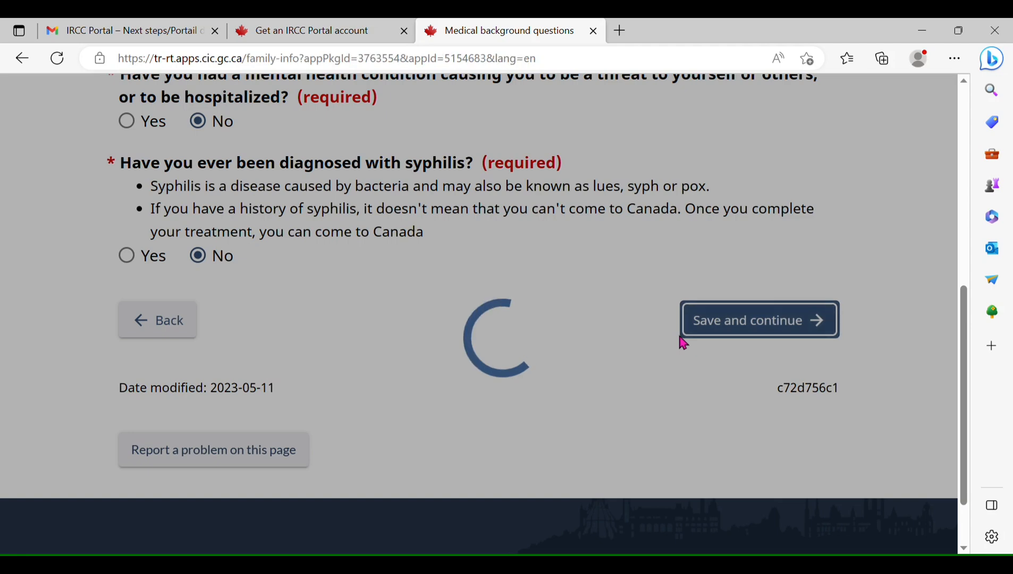
# - Set marital status to Single and declare no children, confirming it
pyautogui.scroll(-2, 242, 341)
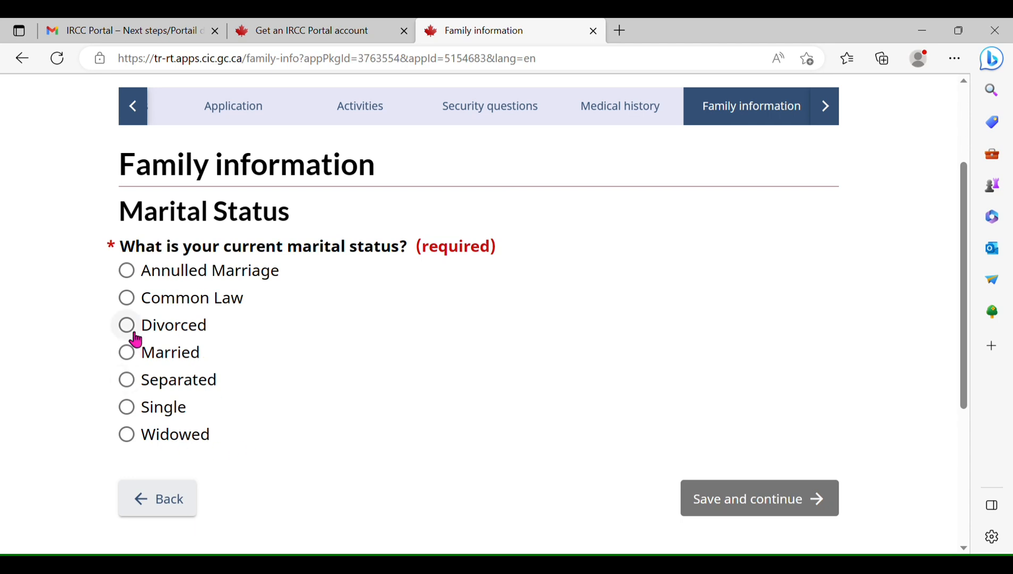
pyautogui.click(137, 409)
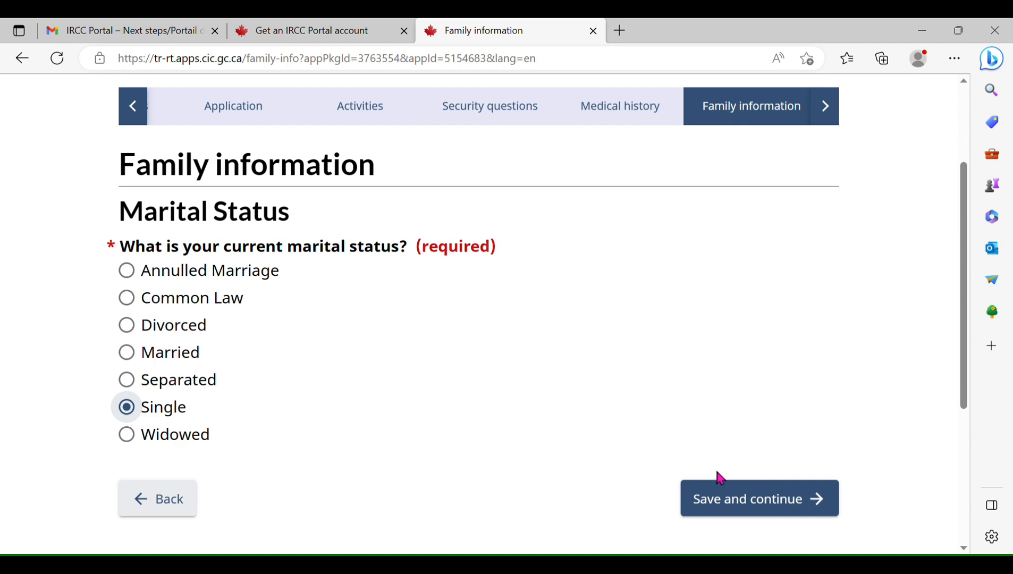
pyautogui.click(739, 498)
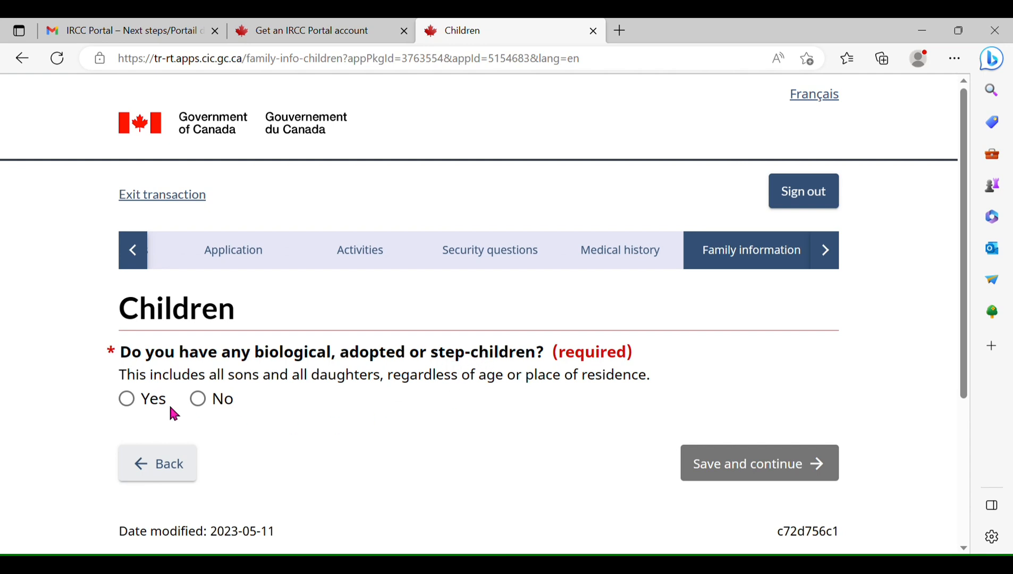
pyautogui.click(133, 403)
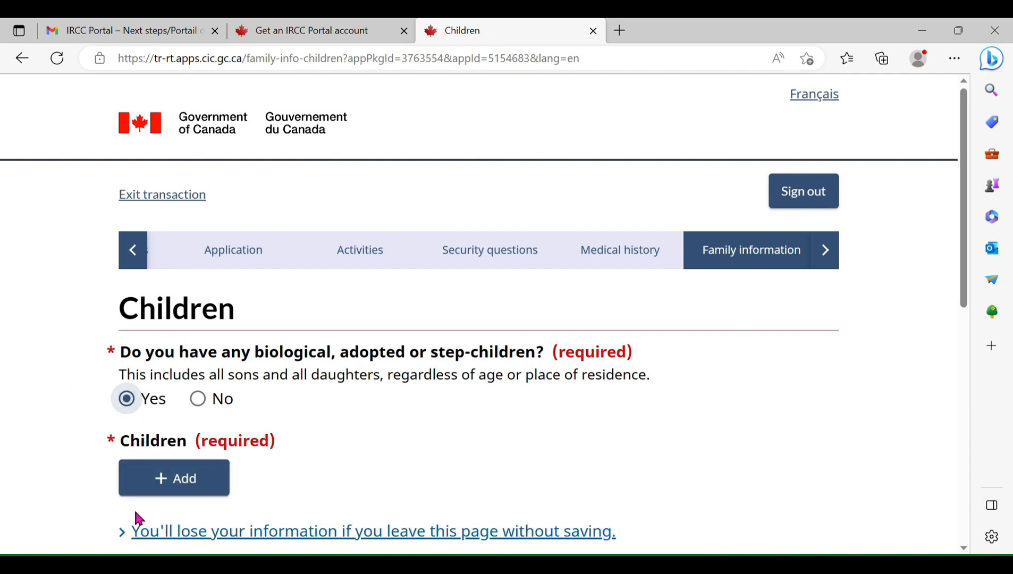
pyautogui.click(198, 399)
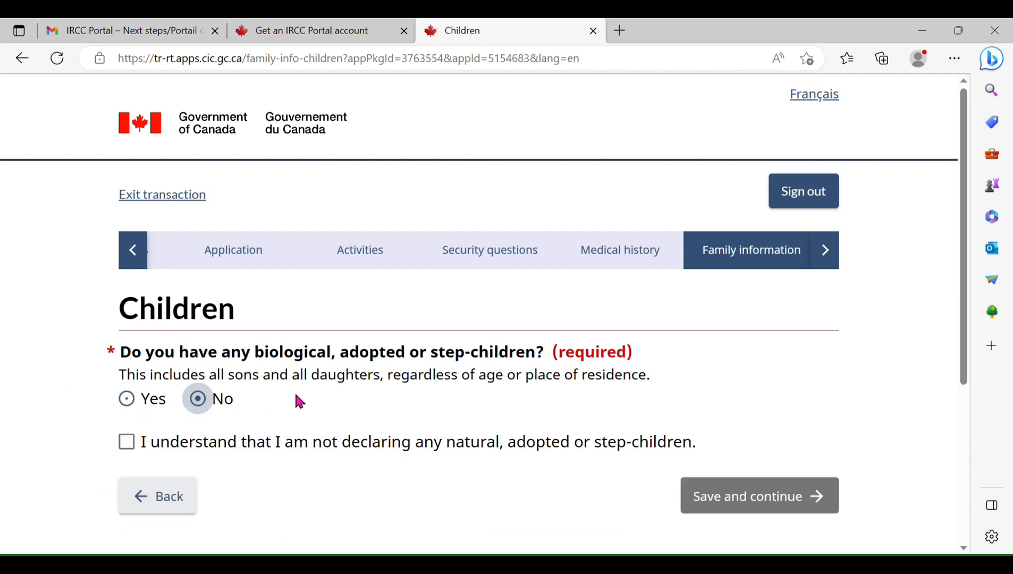
pyautogui.scroll(-2, 578, 393)
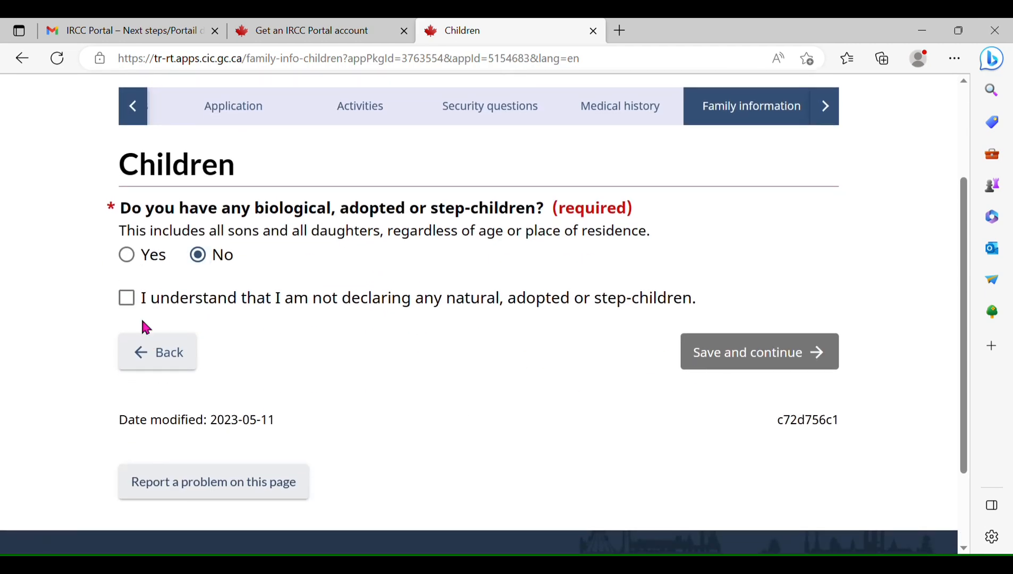
pyautogui.click(131, 308)
pyautogui.click(741, 359)
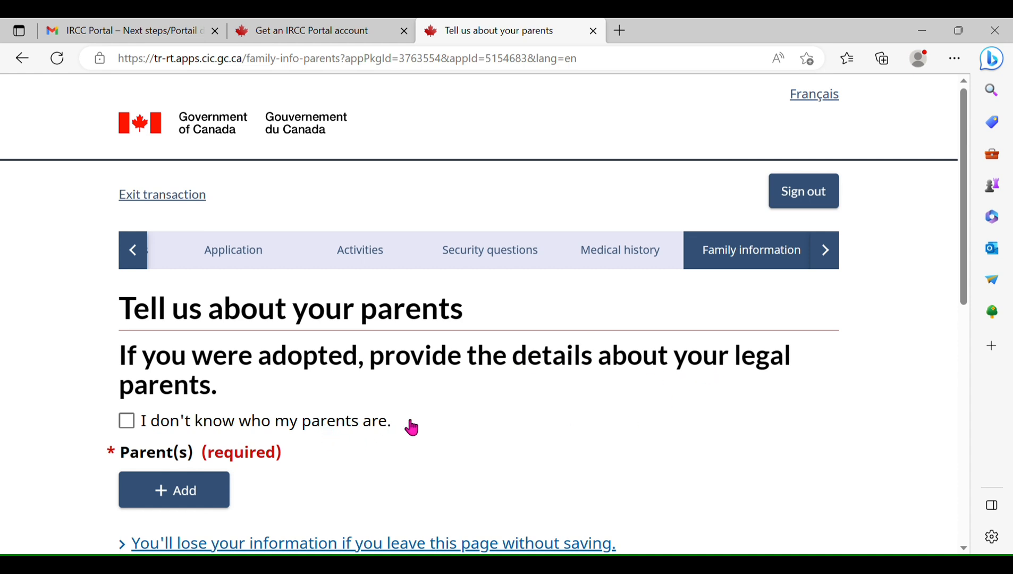
# - Start a parent entry with the parent's surname and Father as the relationship
pyautogui.scroll(-3, 408, 404)
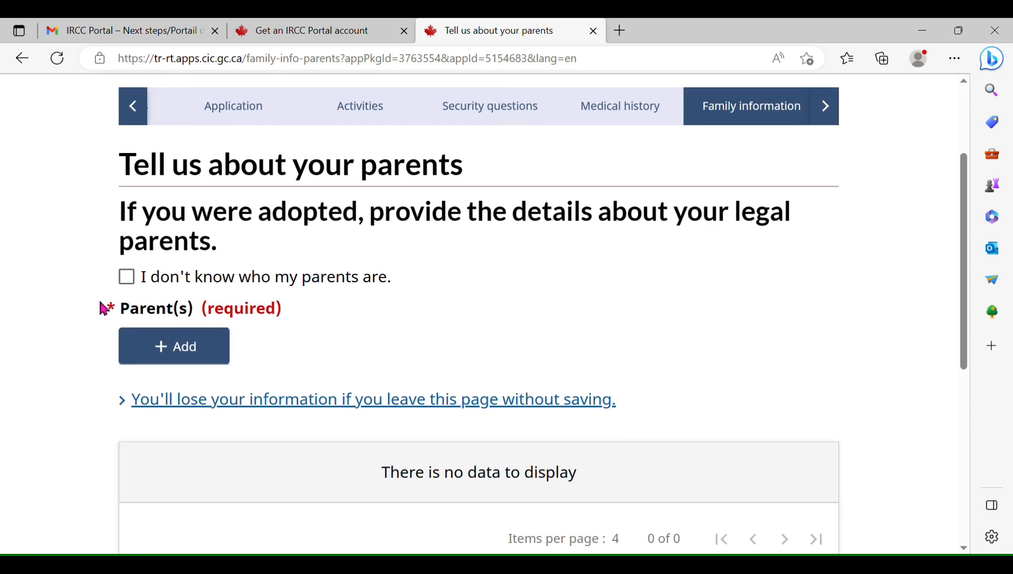
pyautogui.click(127, 278)
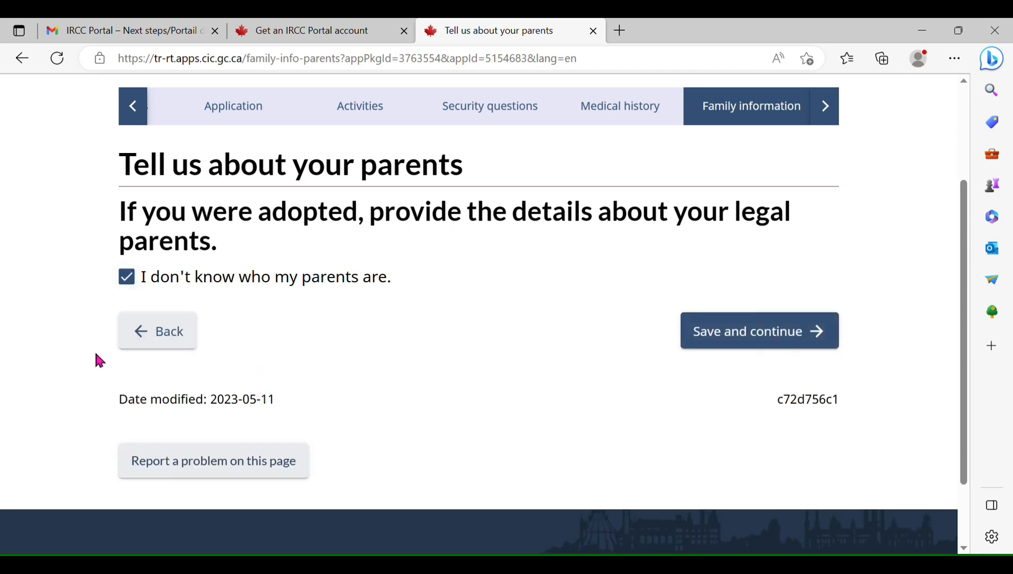
pyautogui.click(130, 278)
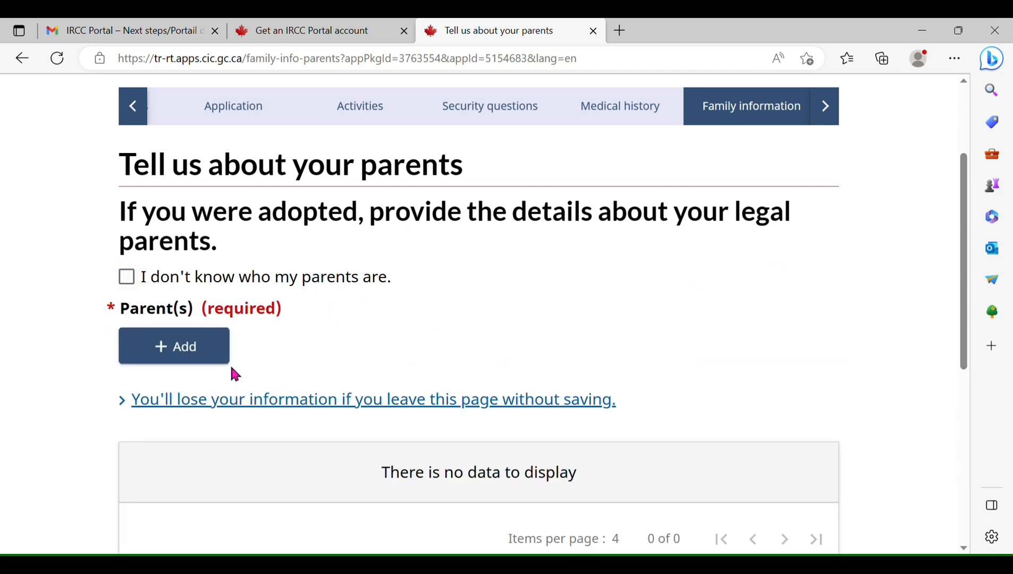
pyautogui.click(186, 355)
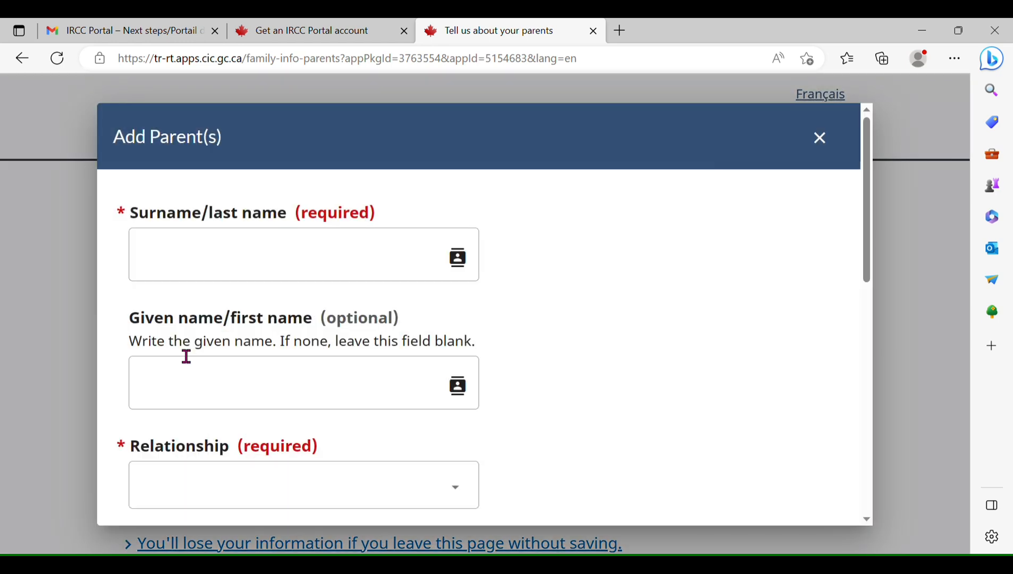
pyautogui.click(225, 267)
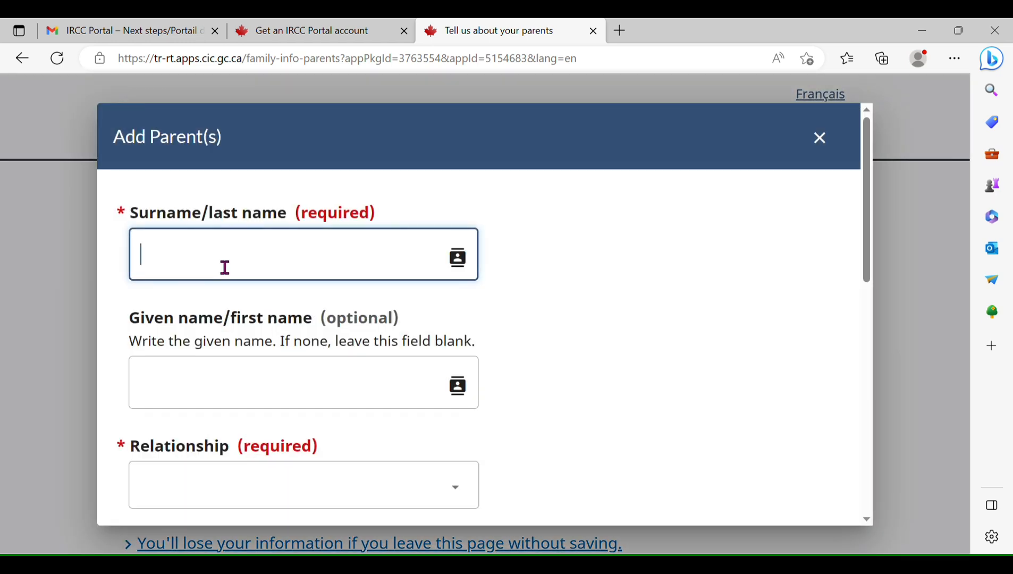
pyautogui.write('singh')
pyautogui.click(106, 310)
pyautogui.scroll(-1, 160, 415)
pyautogui.click(196, 414)
pyautogui.click(187, 492)
pyautogui.scroll(-2, 731, 287)
pyautogui.click(280, 375)
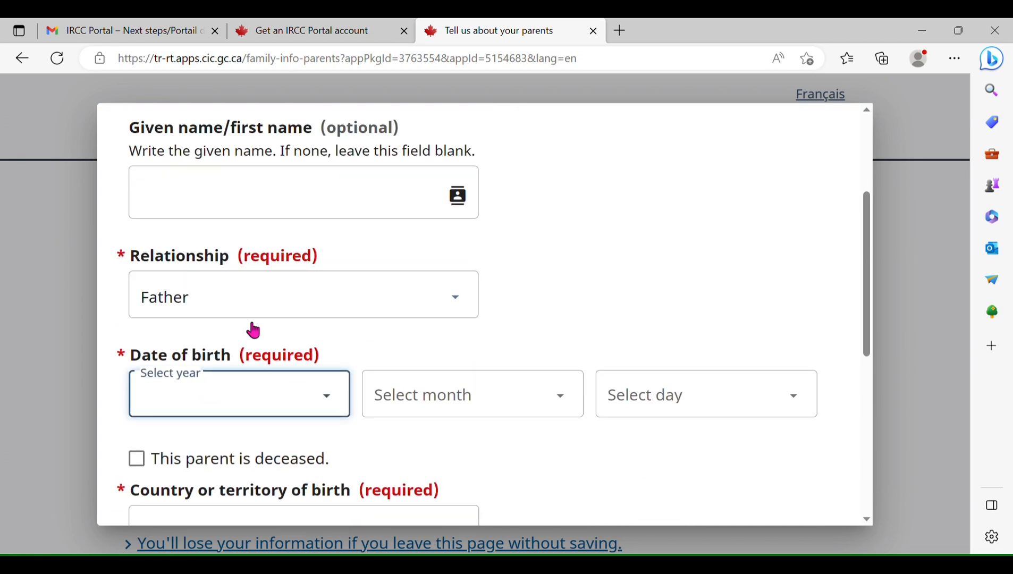
pyautogui.click(180, 257)
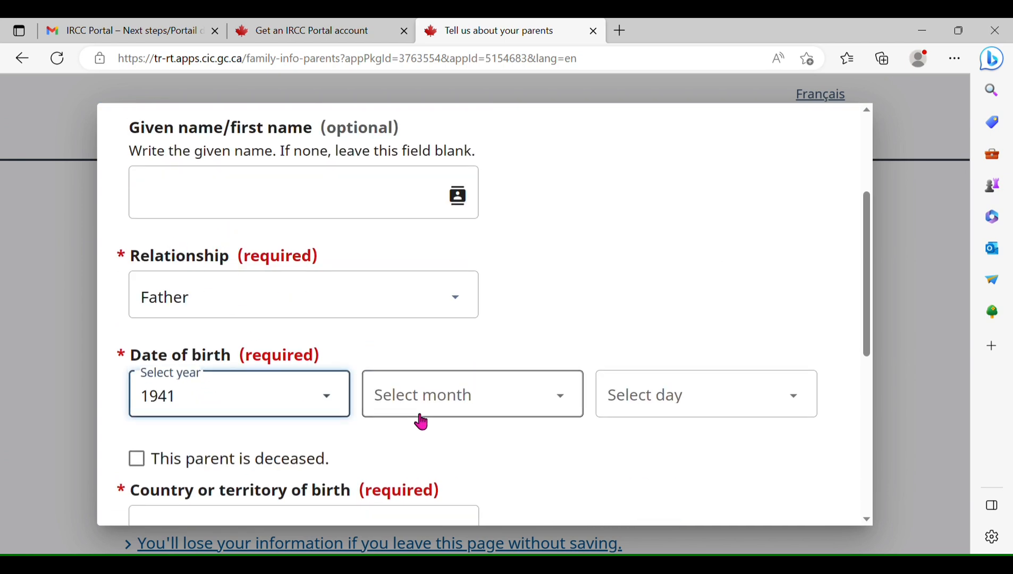
pyautogui.click(441, 400)
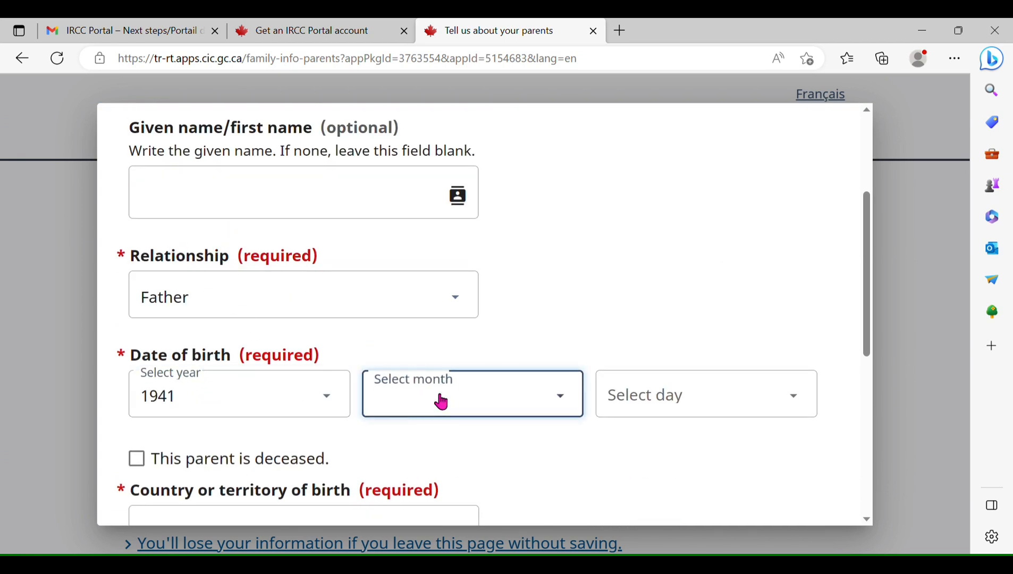
pyautogui.click(407, 261)
pyautogui.click(640, 385)
pyautogui.click(660, 305)
pyautogui.scroll(-1, 330, 393)
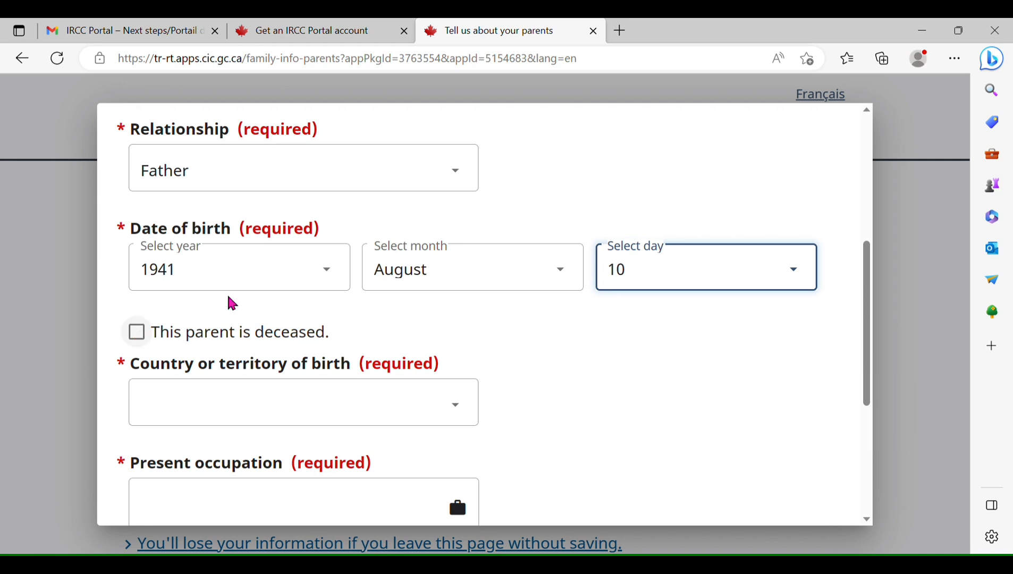
pyautogui.scroll(-2, 266, 407)
pyautogui.click(269, 195)
pyautogui.press('i')
pyautogui.press('n')
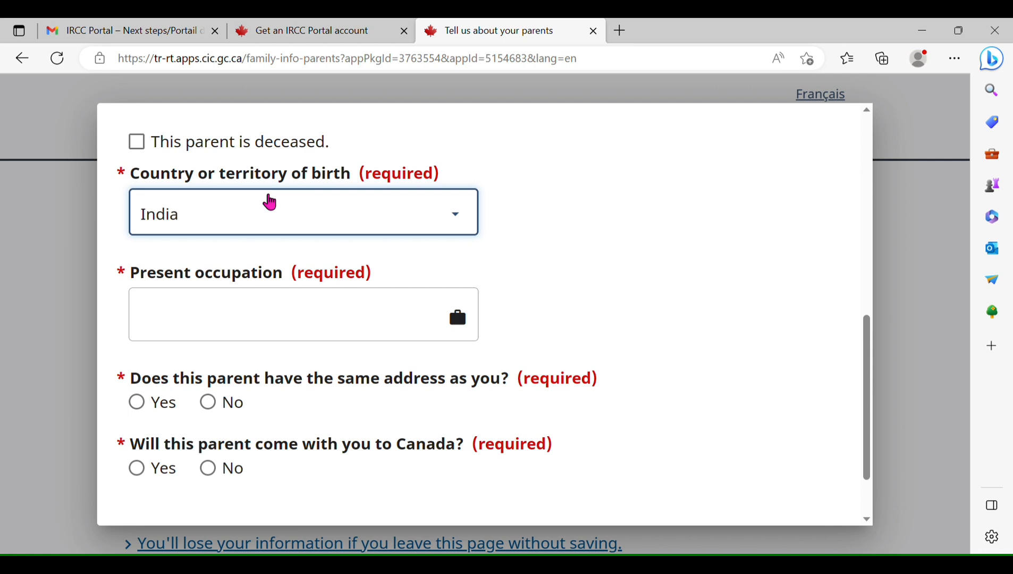
# - Answer Yes to sharing the same address and No to coming to Canada, and save the father
pyautogui.click(224, 340)
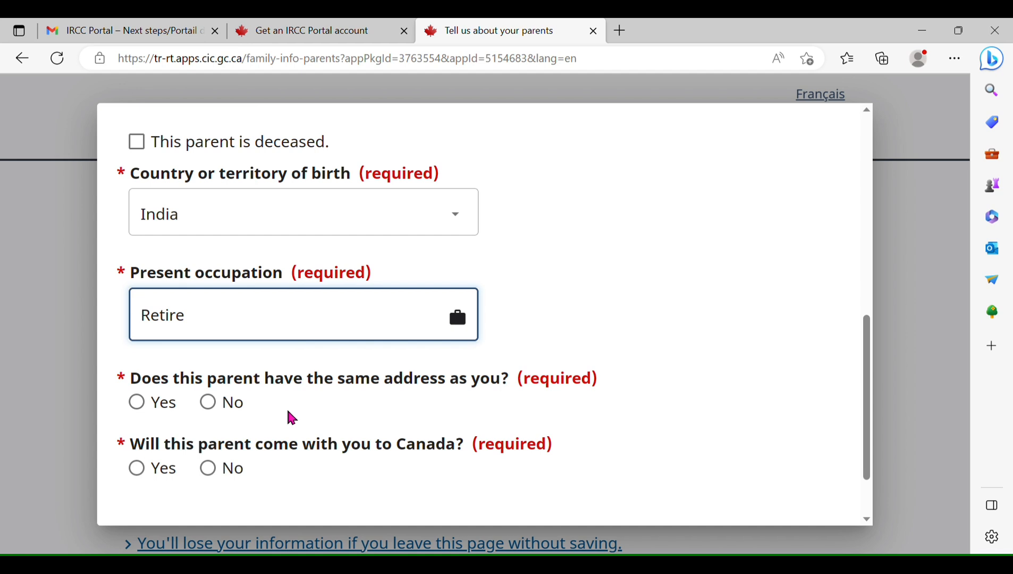
pyautogui.click(140, 405)
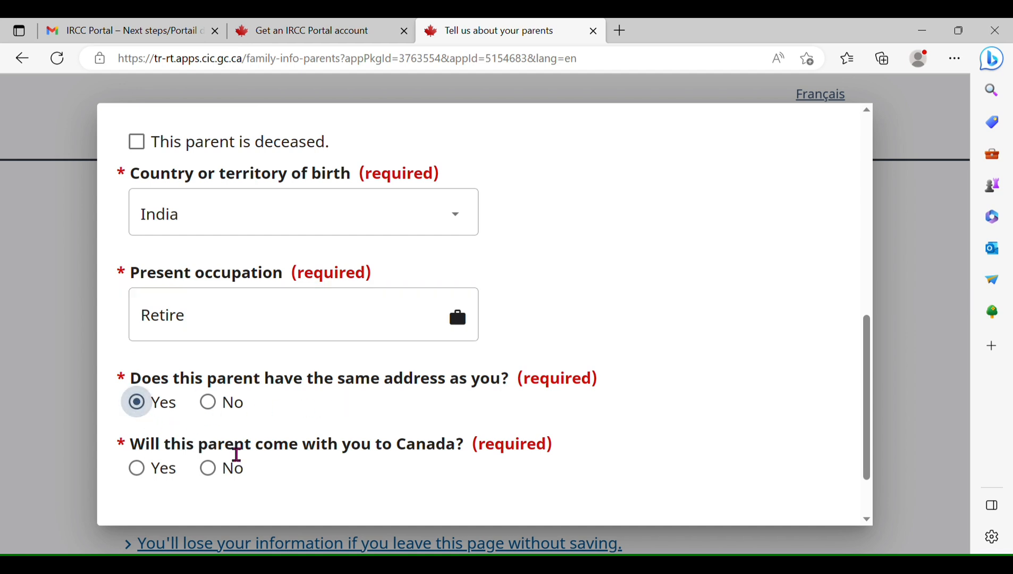
pyautogui.click(207, 469)
pyautogui.scroll(-2, 319, 444)
pyautogui.click(162, 495)
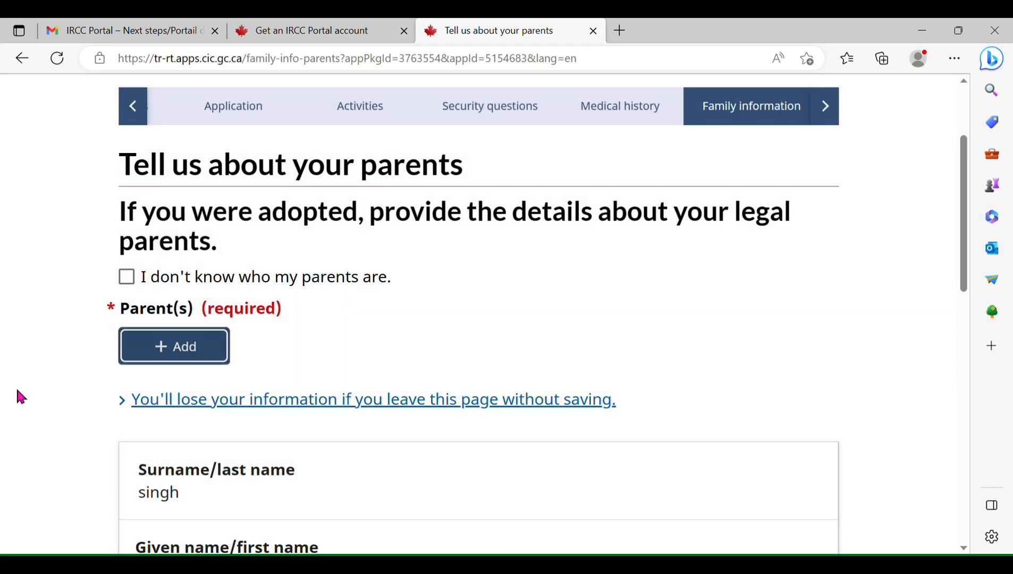
pyautogui.scroll(-3, 276, 396)
pyautogui.scroll(3, 250, 346)
pyautogui.click(186, 274)
pyautogui.click(207, 260)
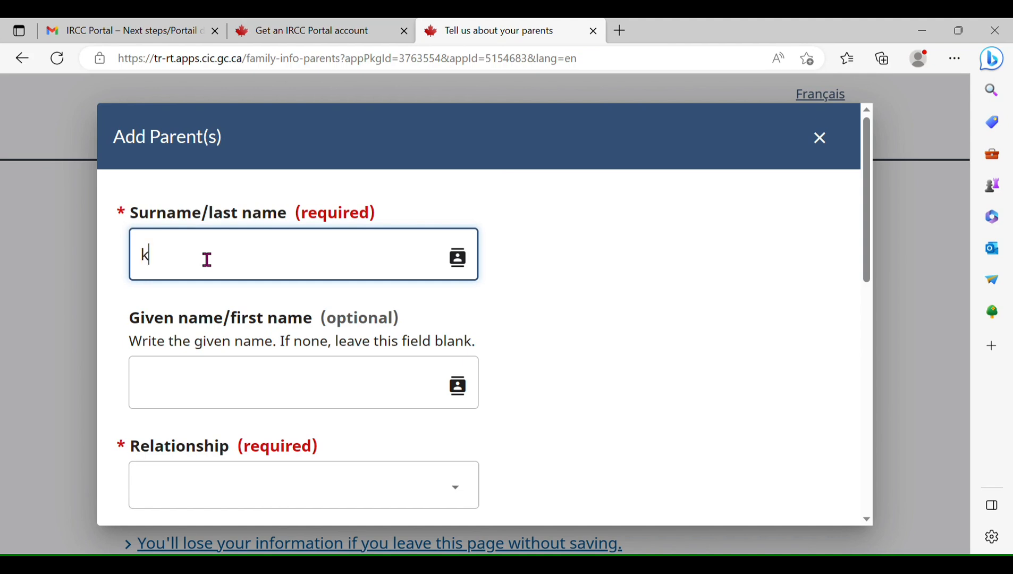
pyautogui.scroll(-3, 189, 332)
pyautogui.click(191, 296)
pyautogui.click(176, 355)
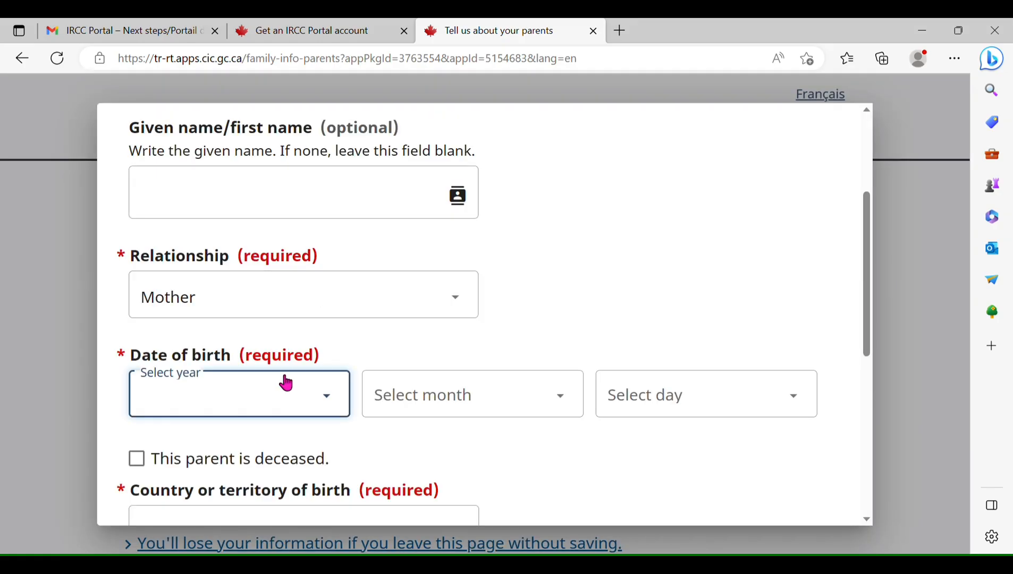
pyautogui.click(193, 297)
pyautogui.click(464, 390)
pyautogui.click(468, 290)
pyautogui.click(671, 402)
pyautogui.click(649, 278)
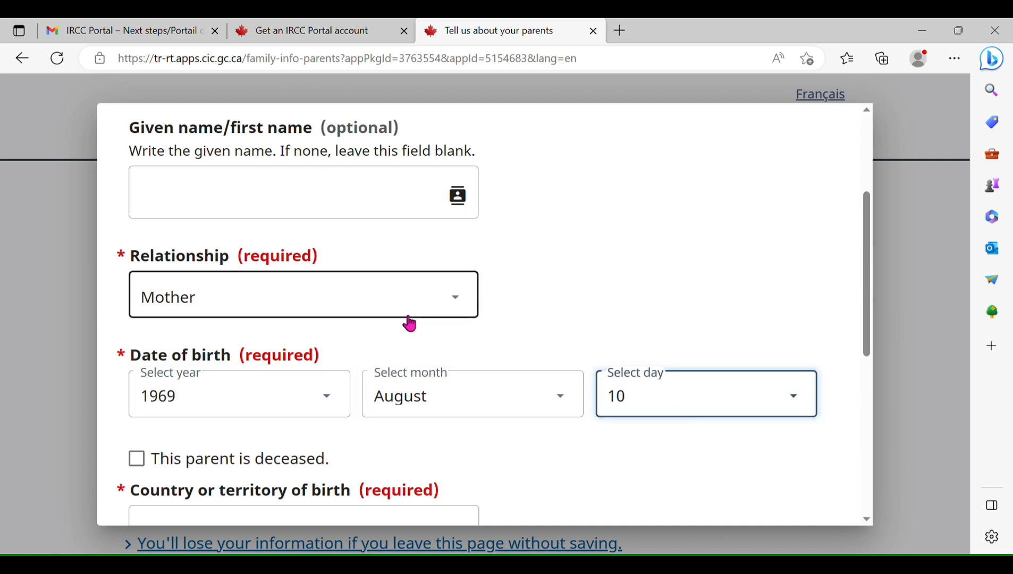
# - Set the mother's country of birth to India and occupation to Homemaker
pyautogui.scroll(-5, 190, 355)
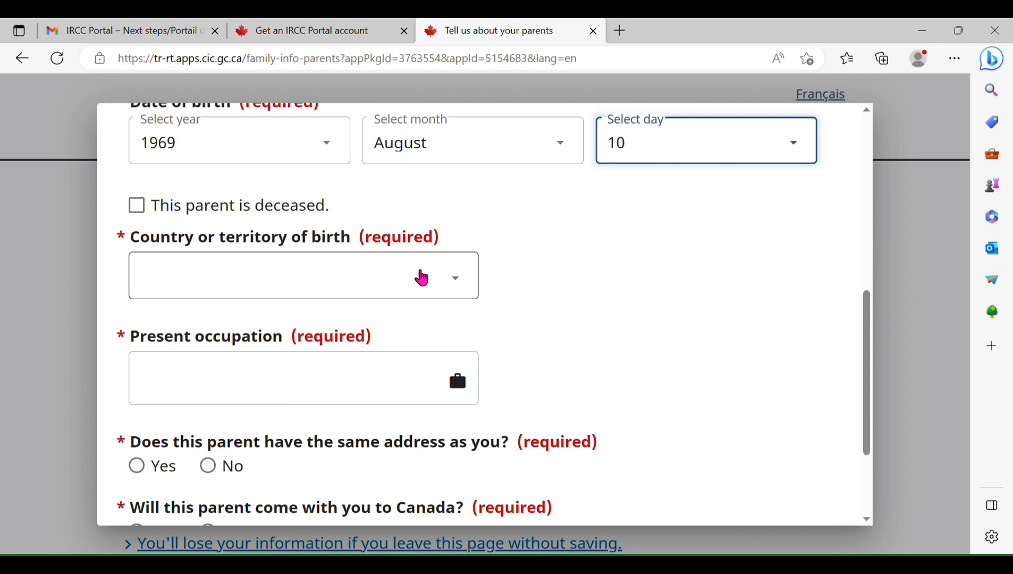
pyautogui.click(232, 280)
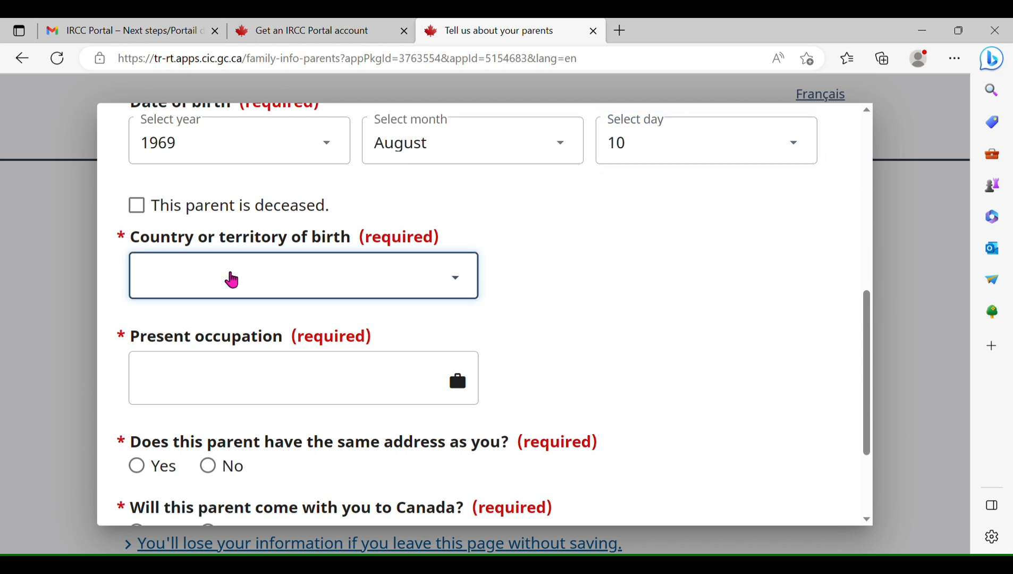
pyautogui.write('in')
pyautogui.click(269, 381)
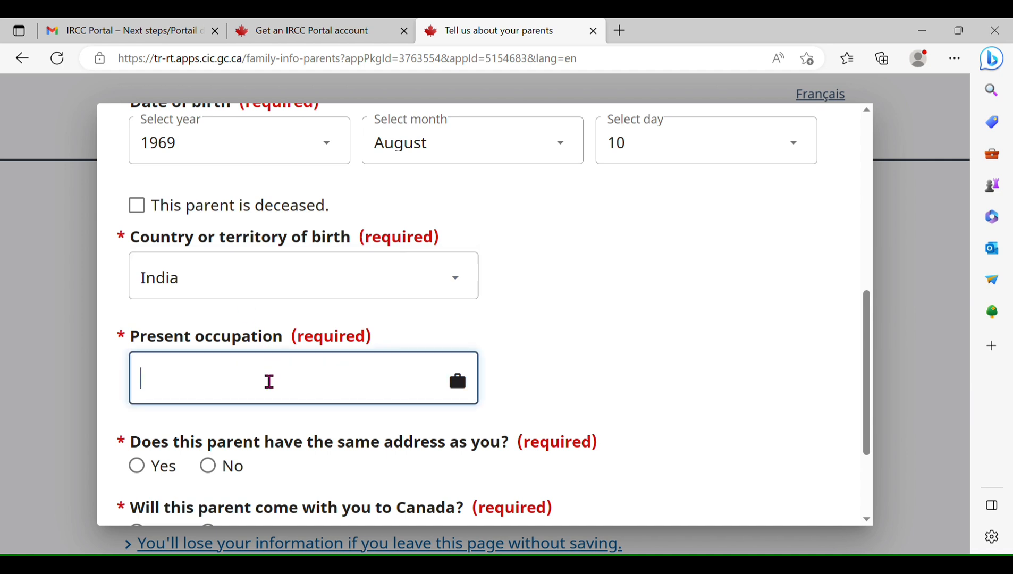
pyautogui.write('Home')
pyautogui.press('BackSpace')
pyautogui.press('BackSpace')
pyautogui.write('maker')
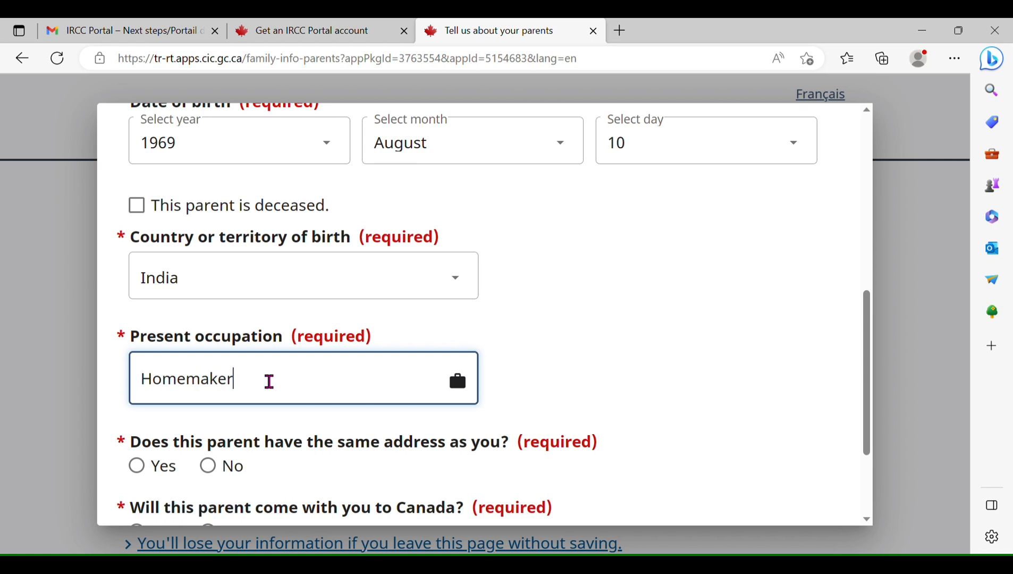
# - Answer Yes to same address and No to coming to Canada, save the mother, and continue
pyautogui.scroll(-3, 270, 381)
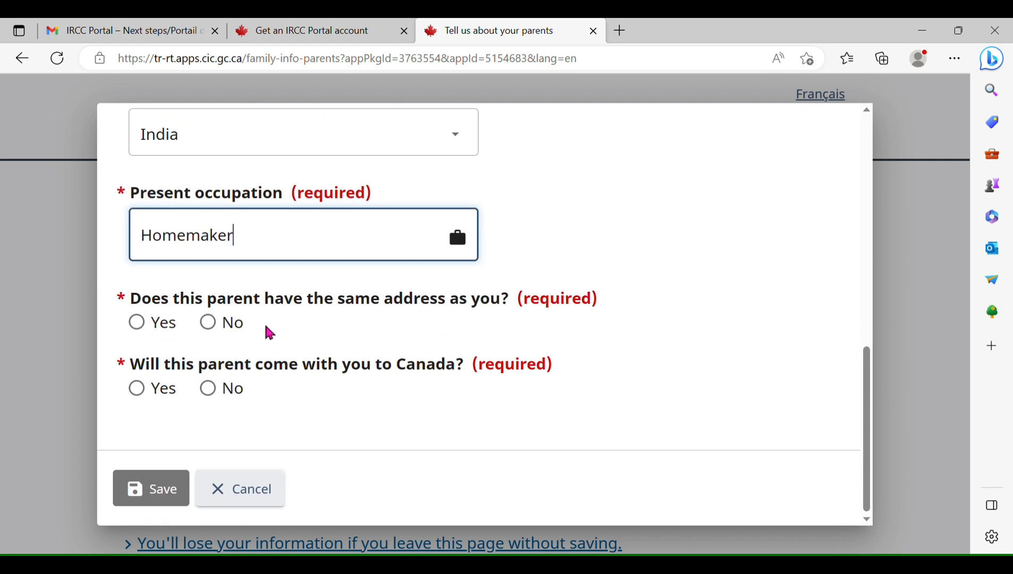
pyautogui.click(143, 335)
pyautogui.click(225, 392)
pyautogui.click(146, 500)
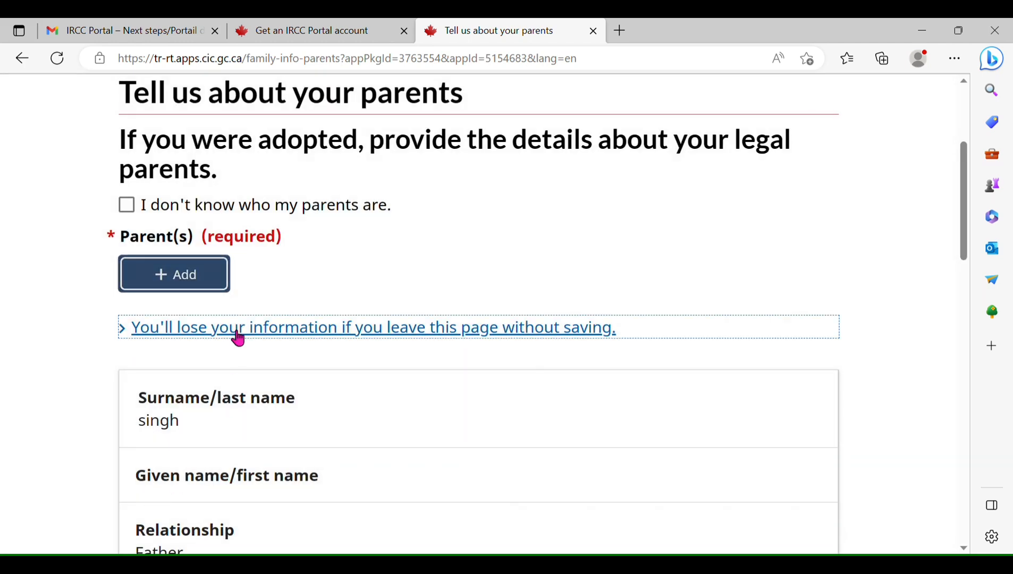
pyautogui.scroll(-20, 357, 357)
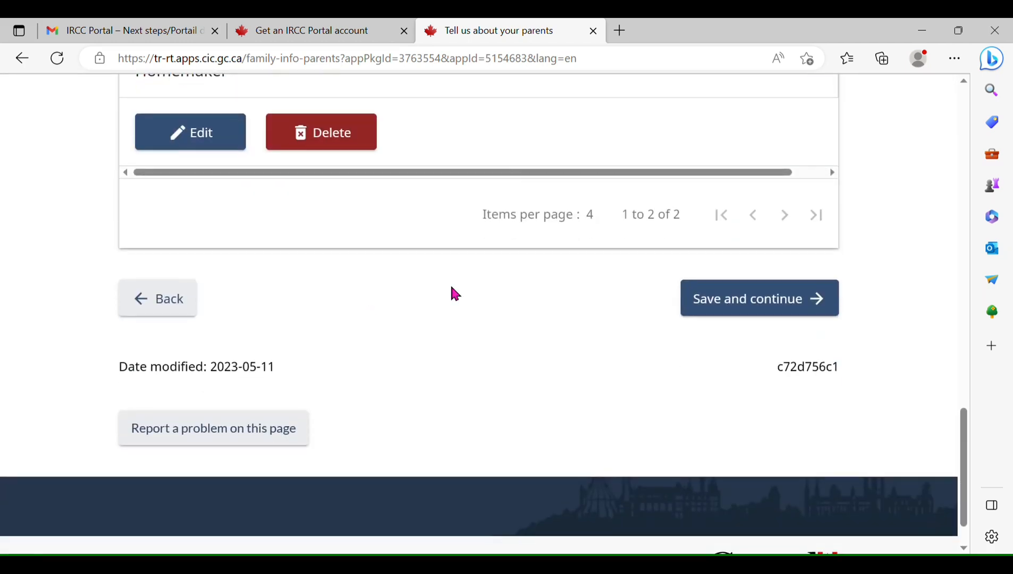
pyautogui.click(716, 311)
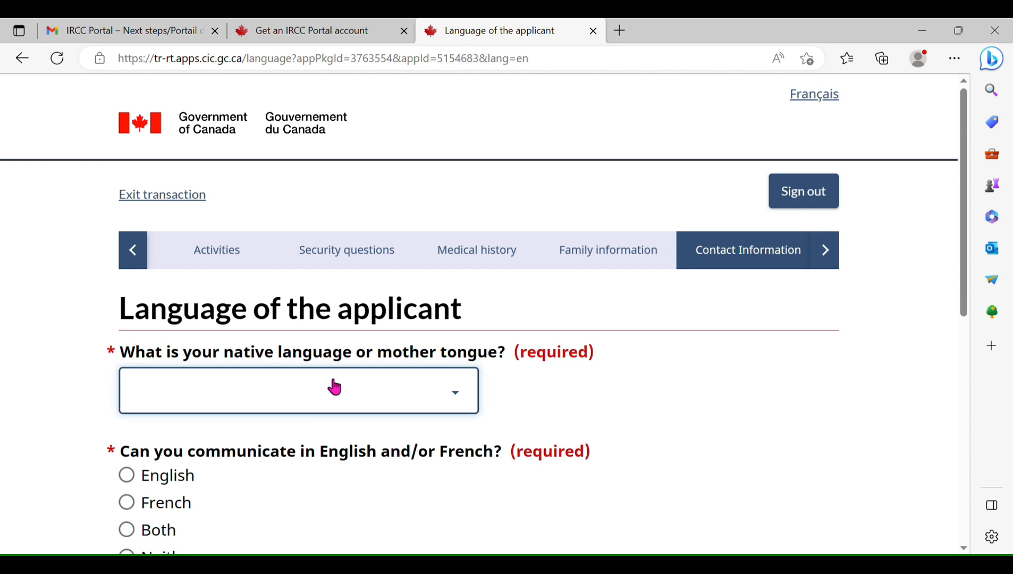
# - Choose Tagalog as native language and English for communication and contact, then save
pyautogui.press('t')
pyautogui.scroll(-1, 384, 421)
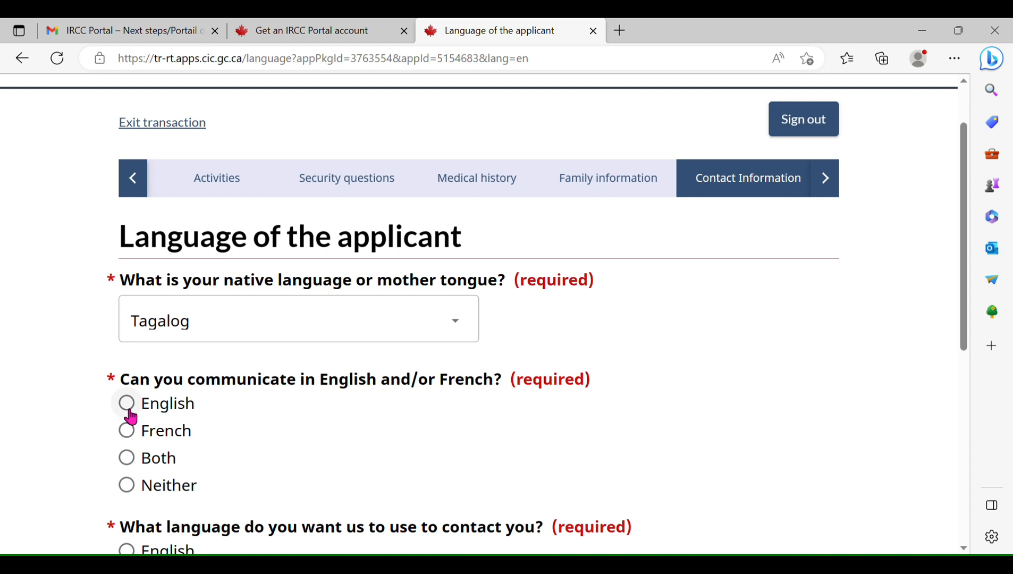
pyautogui.click(145, 415)
pyautogui.scroll(-4, 243, 435)
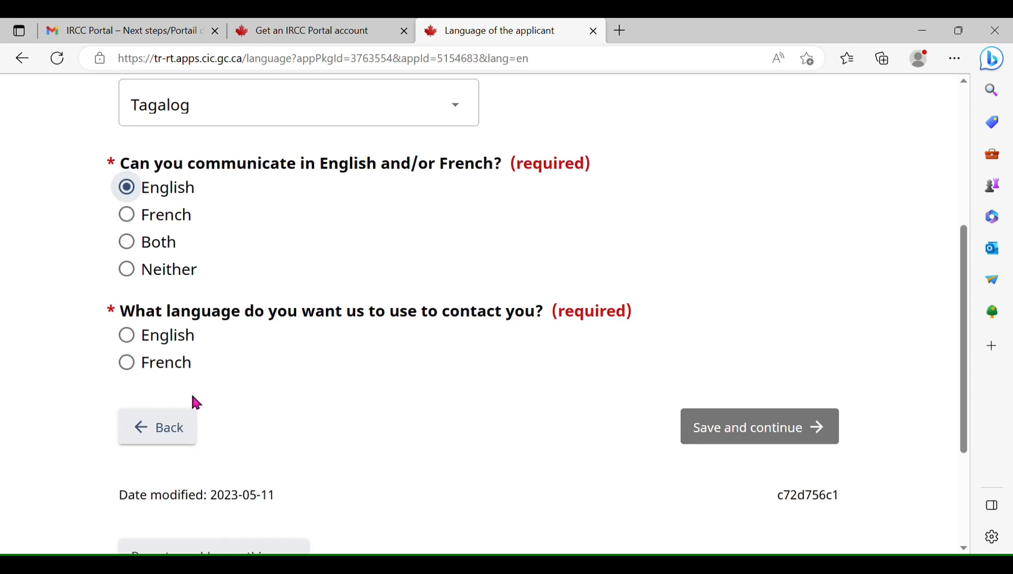
pyautogui.click(130, 341)
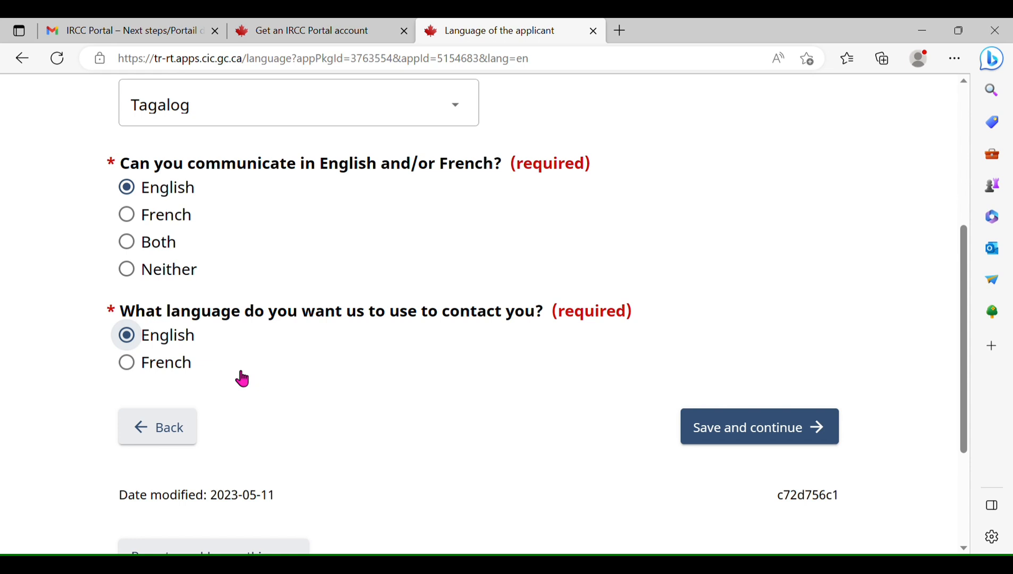
pyautogui.click(737, 435)
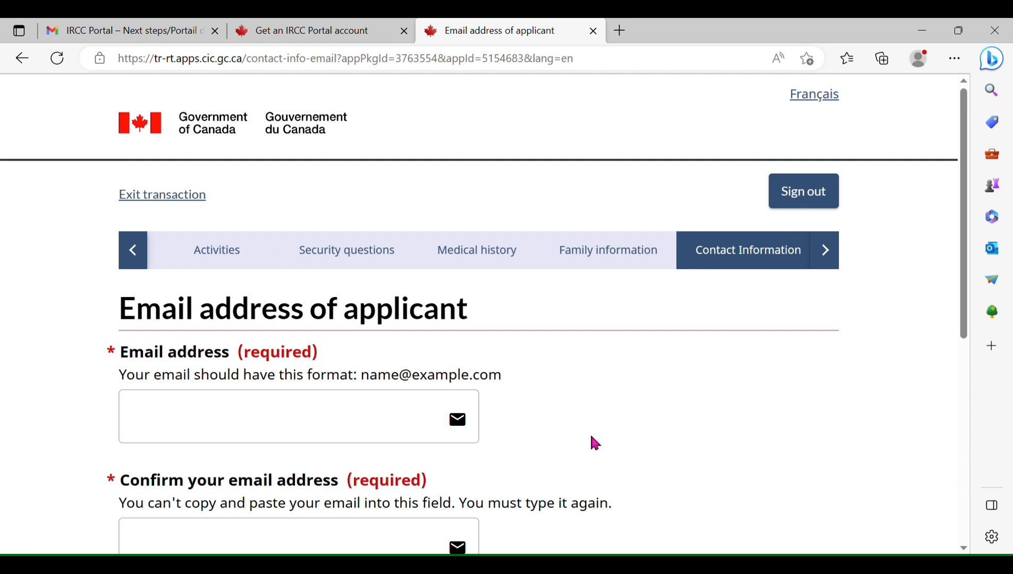
# - Autofill the applicant's saved email into both email fields and save
pyautogui.scroll(-3, 562, 446)
pyautogui.click(216, 279)
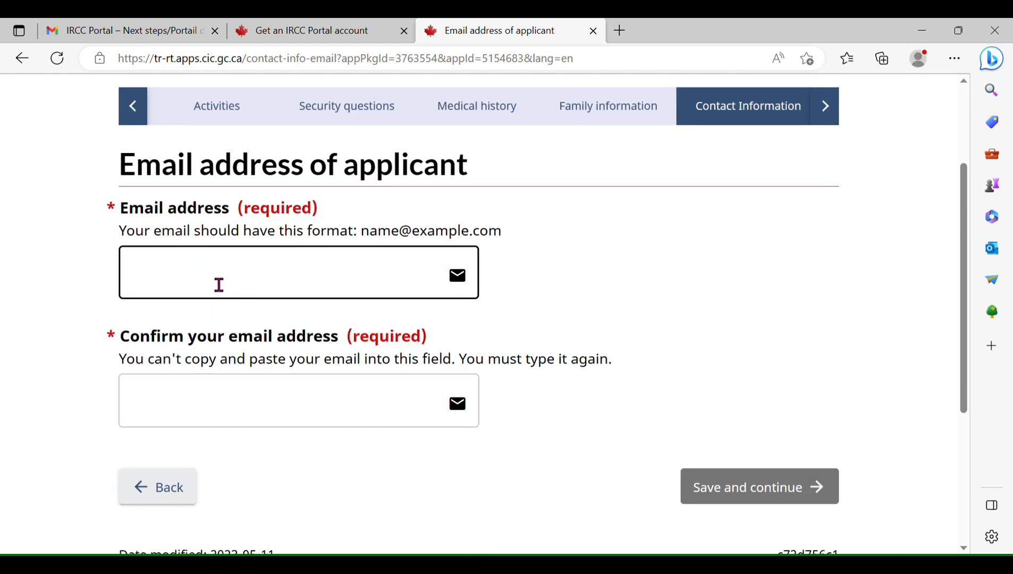
pyautogui.click(217, 327)
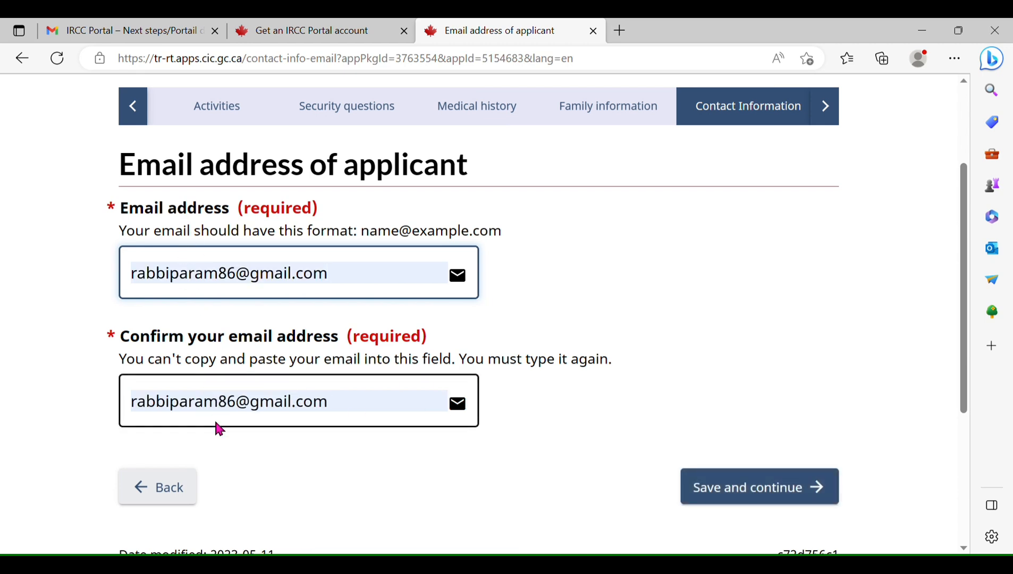
pyautogui.click(749, 494)
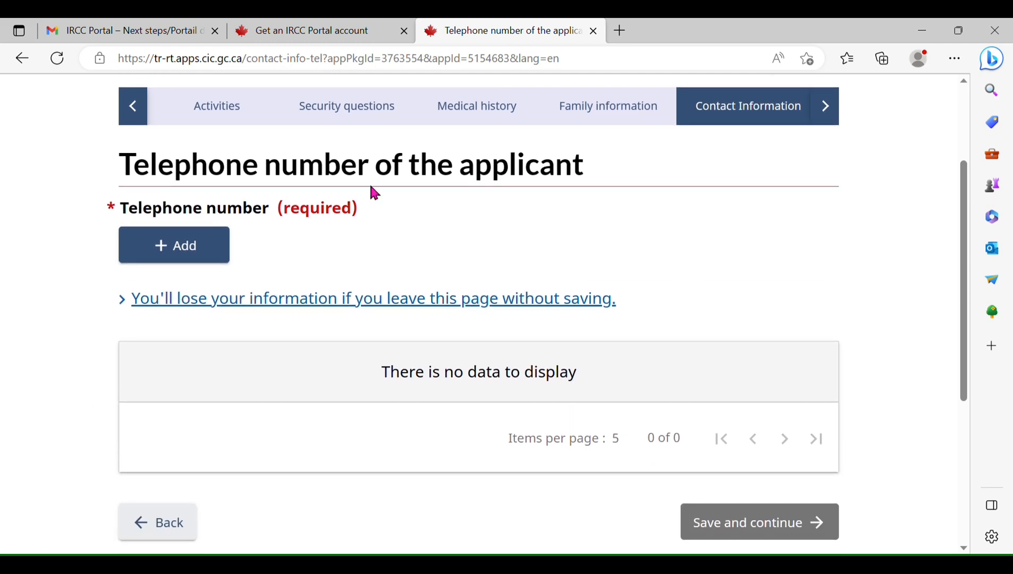
# - Add a cellular phone number outside Canada/US with dial code 91 and the applicant's number
pyautogui.click(211, 252)
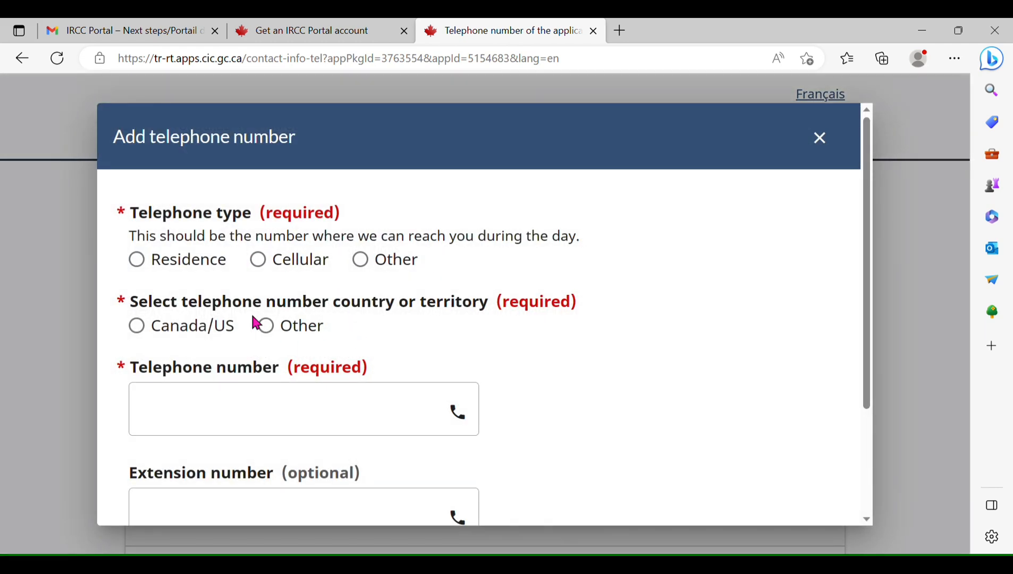
pyautogui.click(279, 262)
pyautogui.click(265, 325)
pyautogui.click(217, 419)
pyautogui.write('91')
pyautogui.scroll(-2, 217, 418)
pyautogui.click(186, 406)
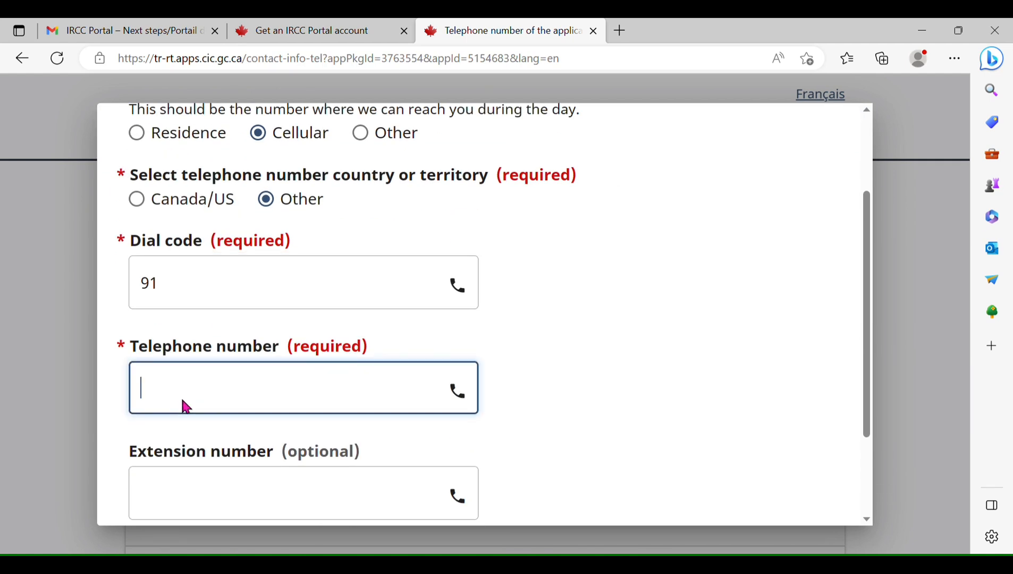
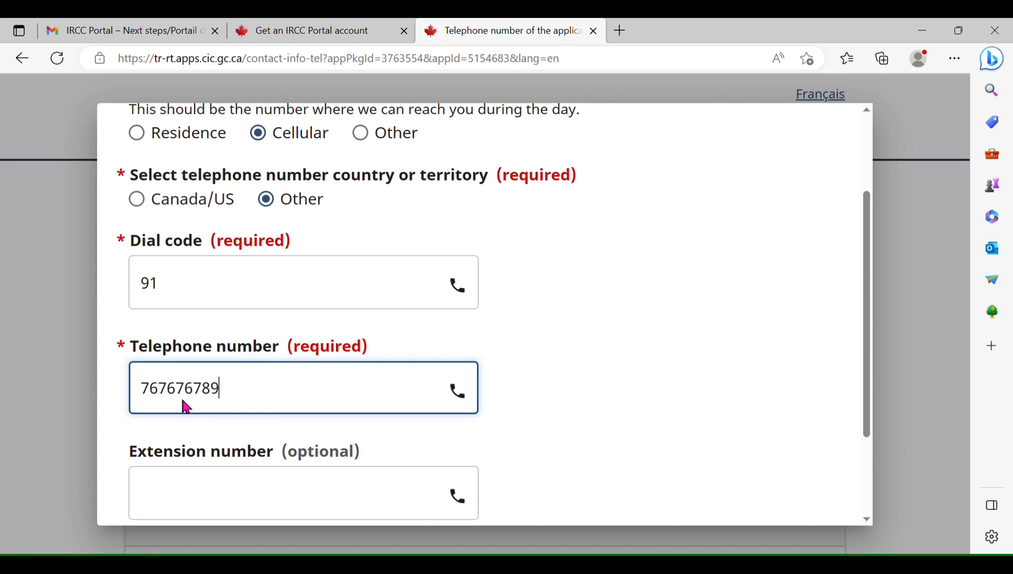
# - Save the new telephone entry and continue to the information summary
pyautogui.scroll(-2, 206, 394)
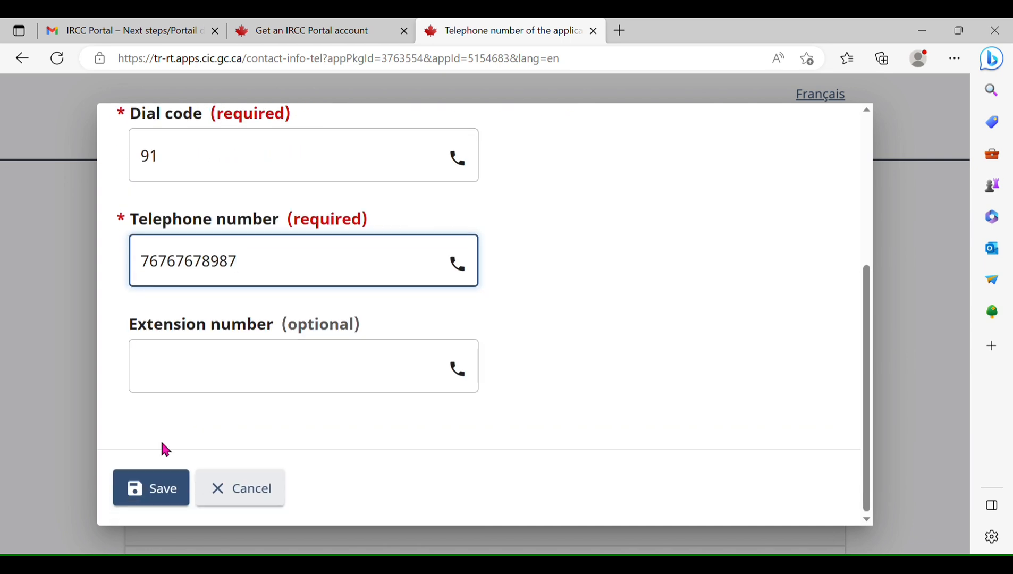
pyautogui.click(151, 487)
pyautogui.scroll(-9, 46, 380)
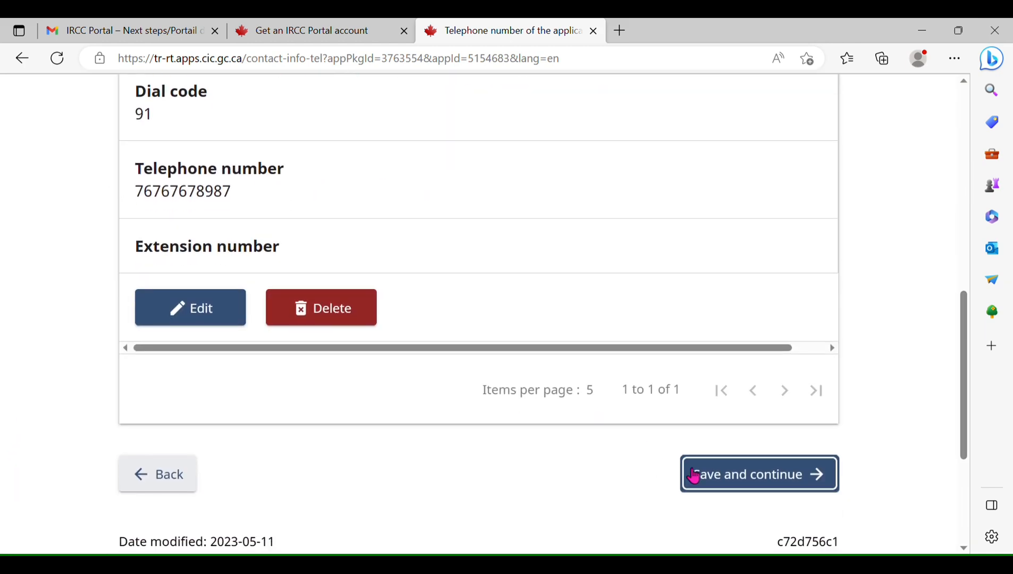
pyautogui.click(692, 475)
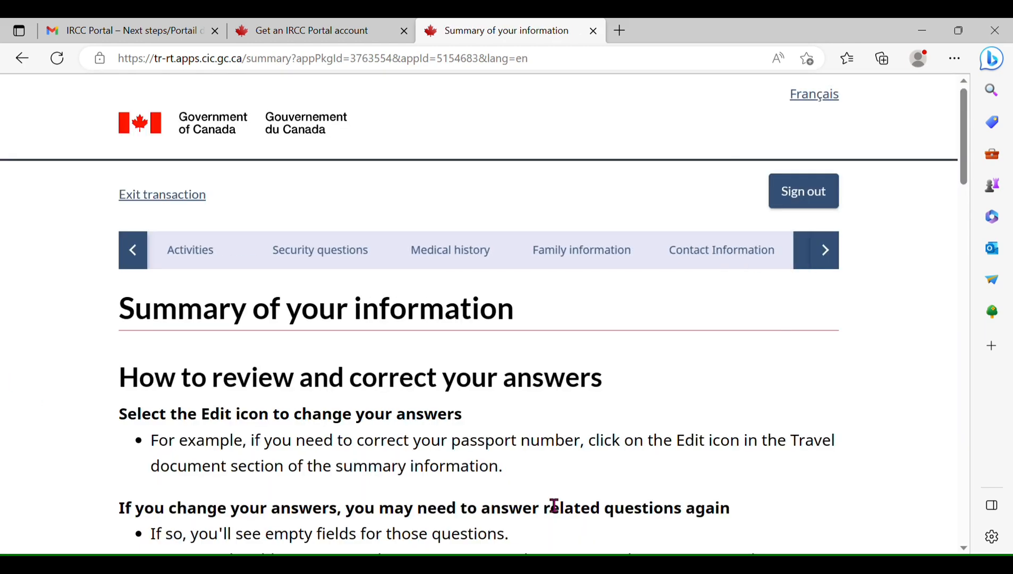
# - Expand all sections of the information summary and review the first sections
pyautogui.scroll(-8, 267, 352)
pyautogui.scroll(-1, 225, 361)
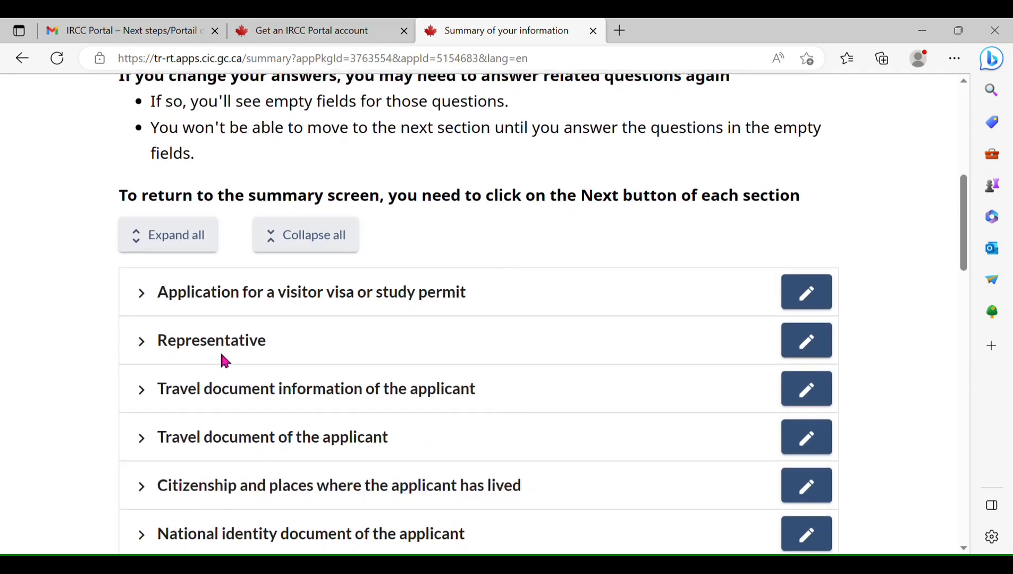
pyautogui.scroll(-4, 269, 348)
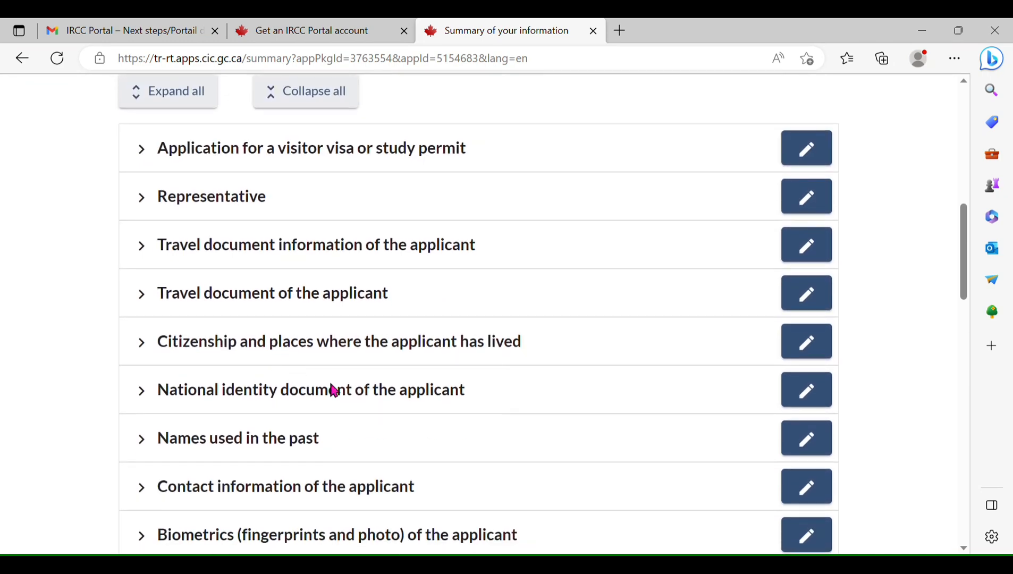
pyautogui.scroll(2, 239, 420)
pyautogui.click(167, 170)
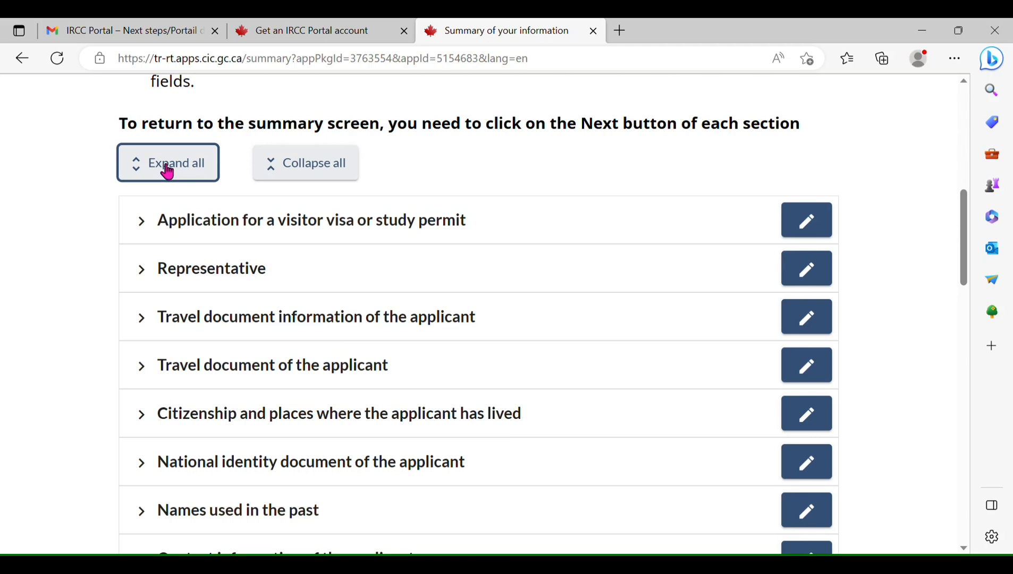
pyautogui.click(167, 171)
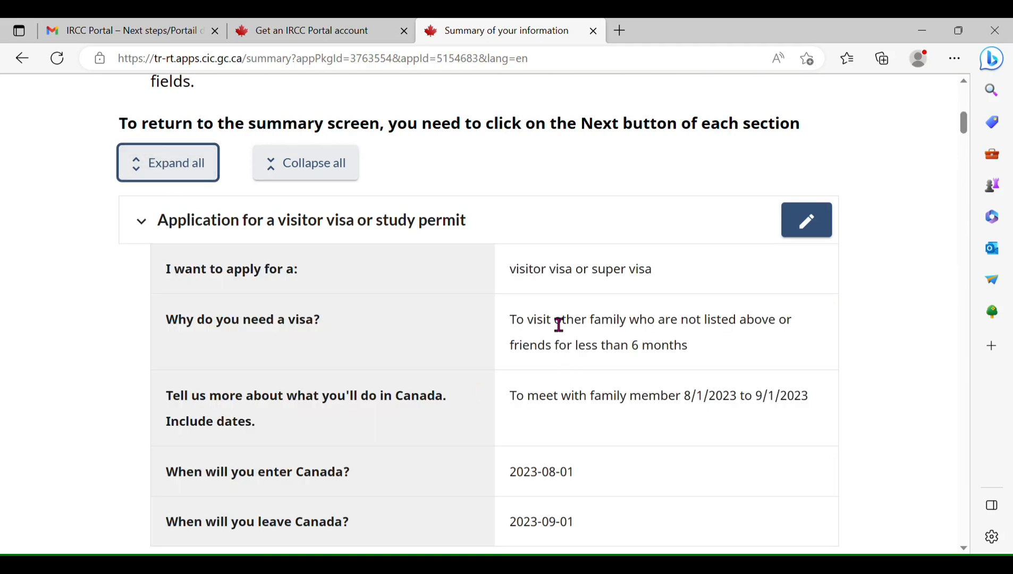
pyautogui.scroll(-4, 601, 345)
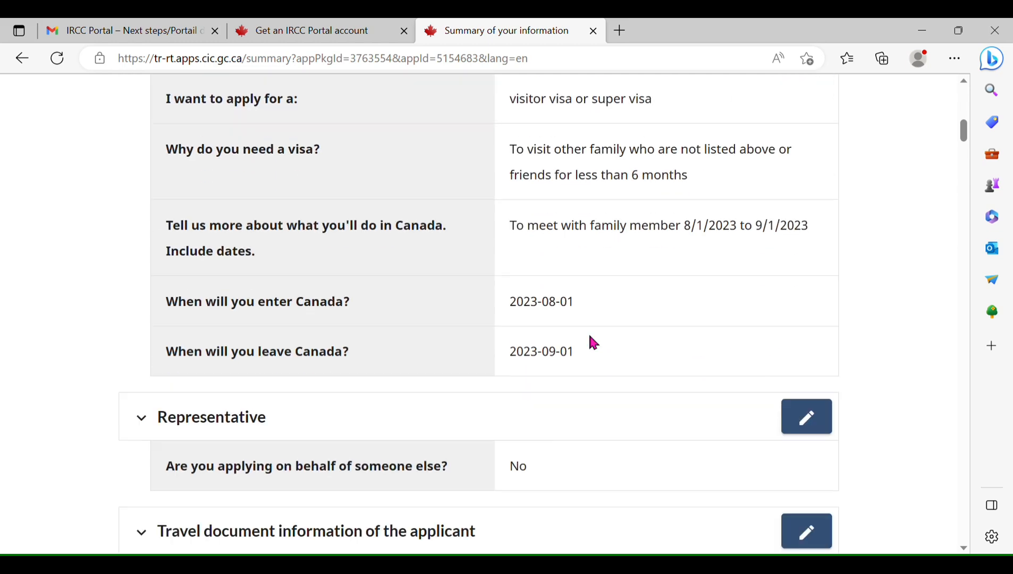
pyautogui.scroll(-4, 525, 396)
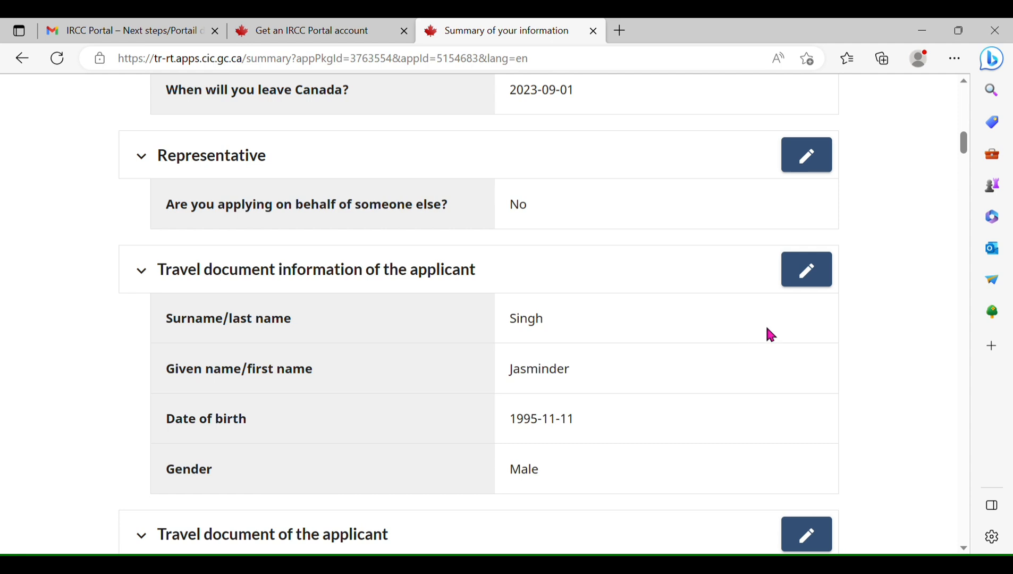
# - Review the remaining summary sections and save to reach the supporting documents page
pyautogui.click(817, 279)
pyautogui.scroll(-15, 534, 385)
pyautogui.scroll(-10, 216, 458)
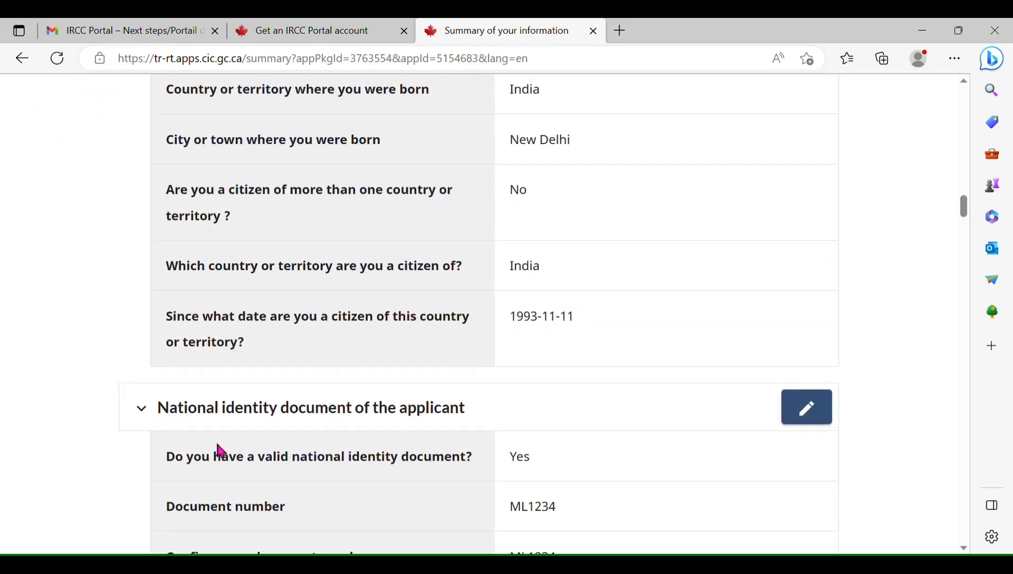
pyautogui.scroll(-3, 375, 364)
pyautogui.scroll(-15, 420, 321)
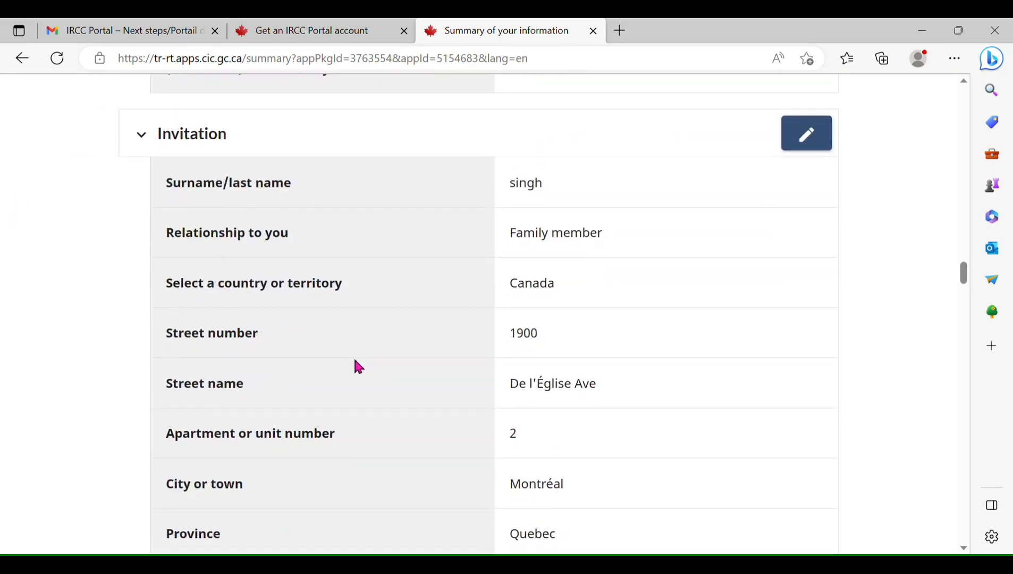
pyautogui.scroll(-20, 346, 376)
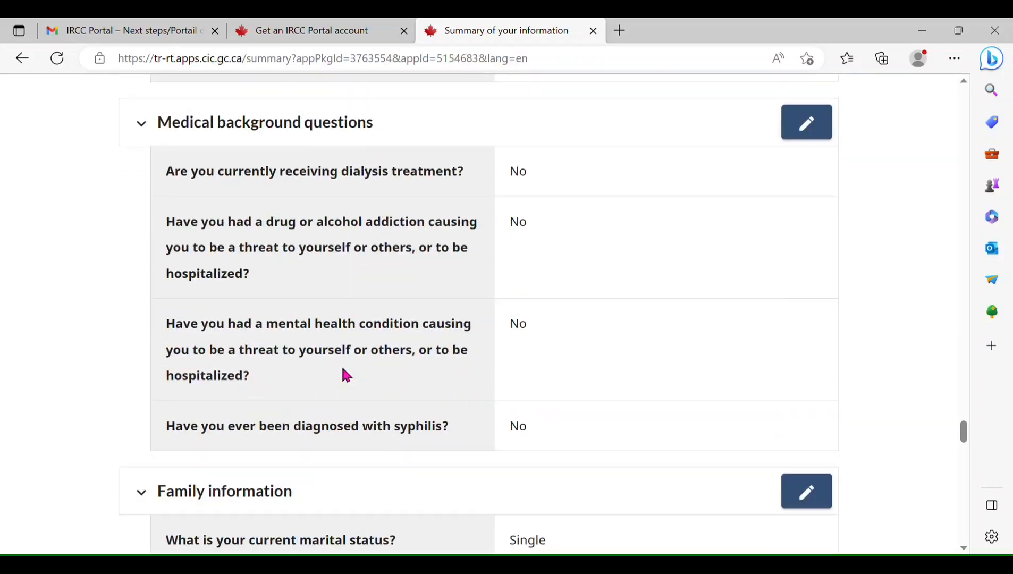
pyautogui.scroll(-2, 346, 376)
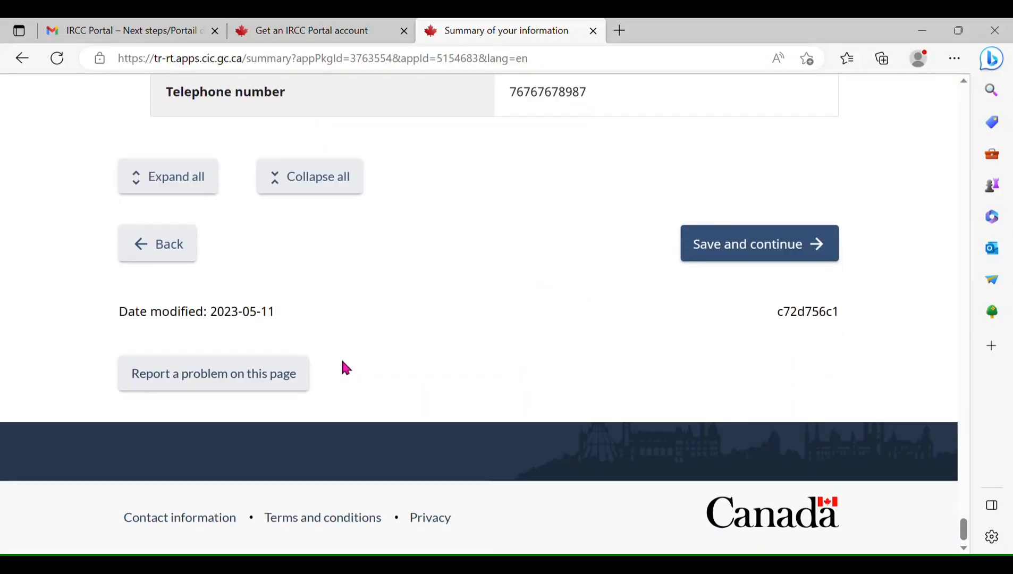
pyautogui.click(760, 256)
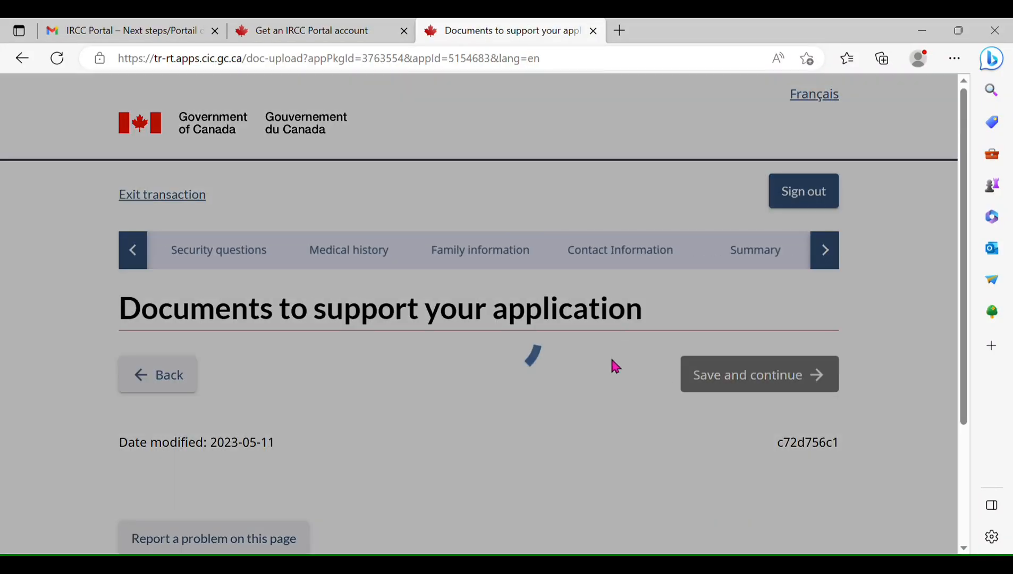
pyautogui.scroll(-3, 341, 355)
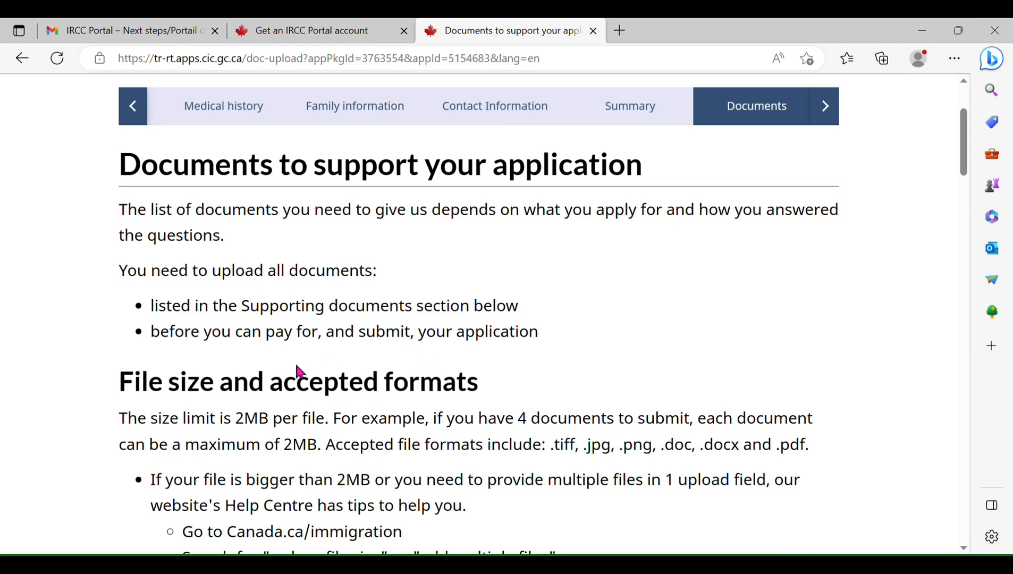
pyautogui.scroll(-3, 328, 362)
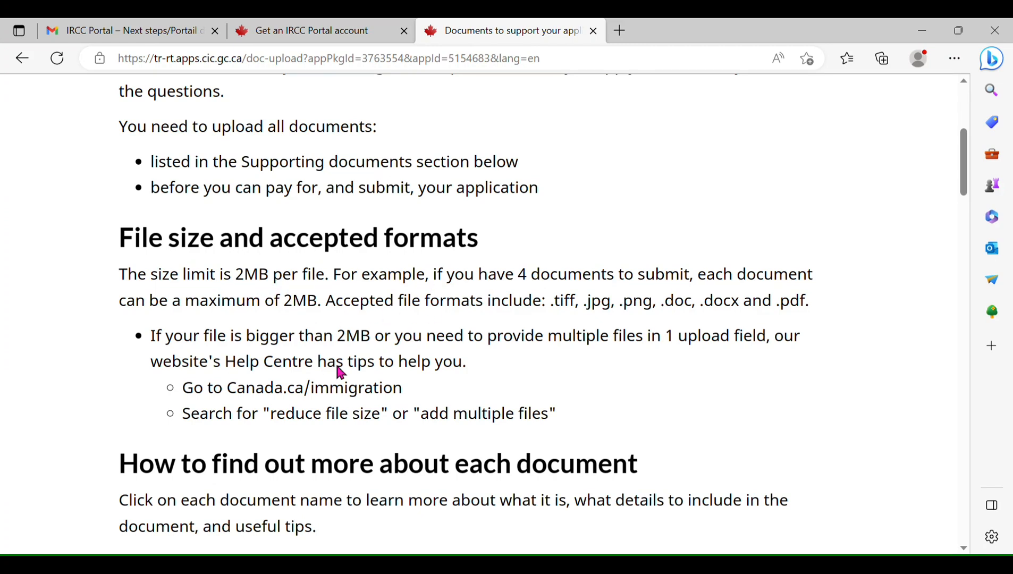
pyautogui.scroll(-8, 303, 400)
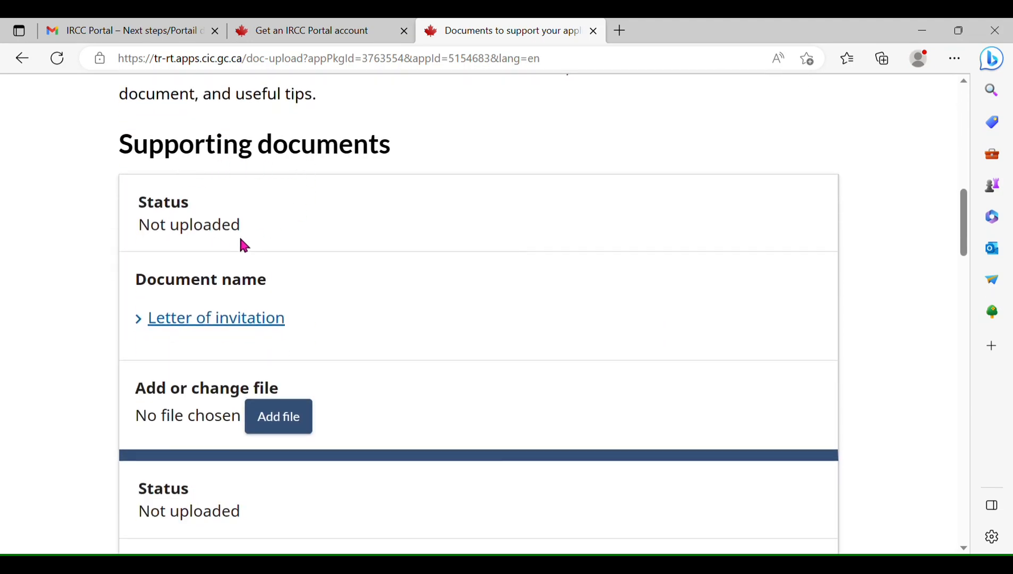
# - Attach Letter of Invitation.docx under Letter of invitation and confirm it shows Uploaded
pyautogui.click(220, 317)
pyautogui.click(279, 416)
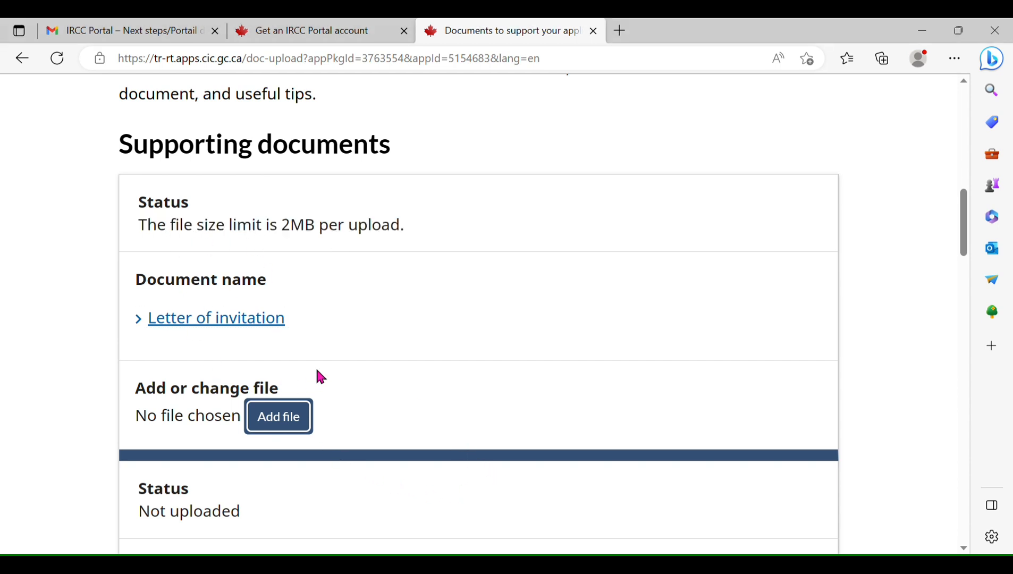
pyautogui.scroll(-3, 317, 378)
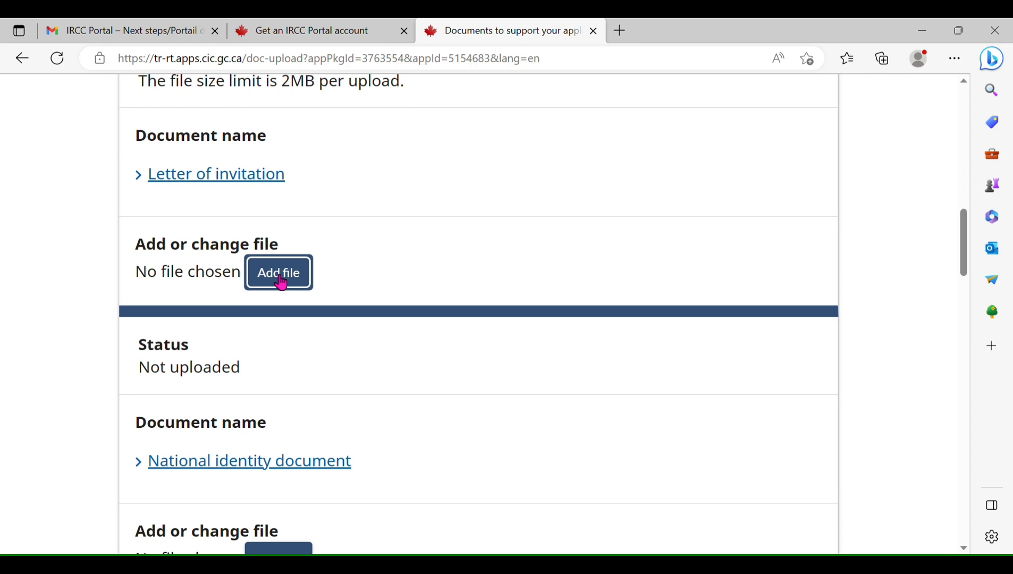
pyautogui.scroll(1, 213, 386)
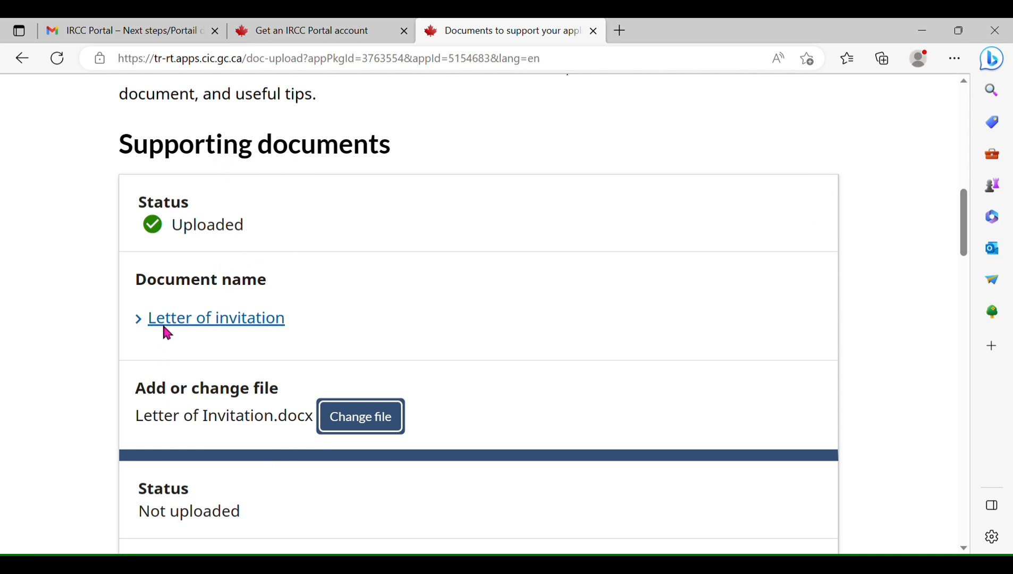
pyautogui.click(364, 425)
# - Attach a file for the National identity document
pyautogui.scroll(-4, 348, 362)
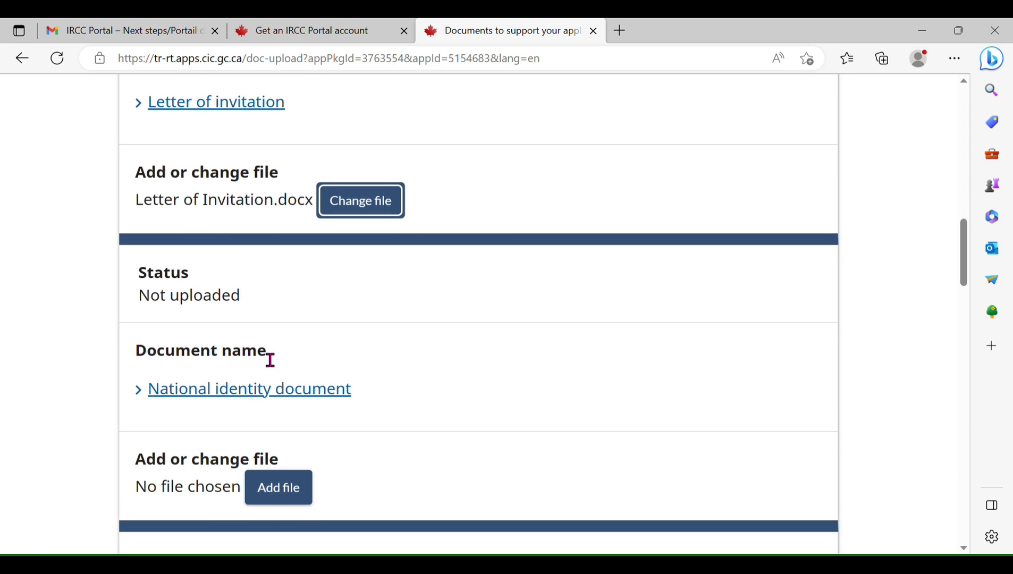
pyautogui.scroll(-1, 225, 316)
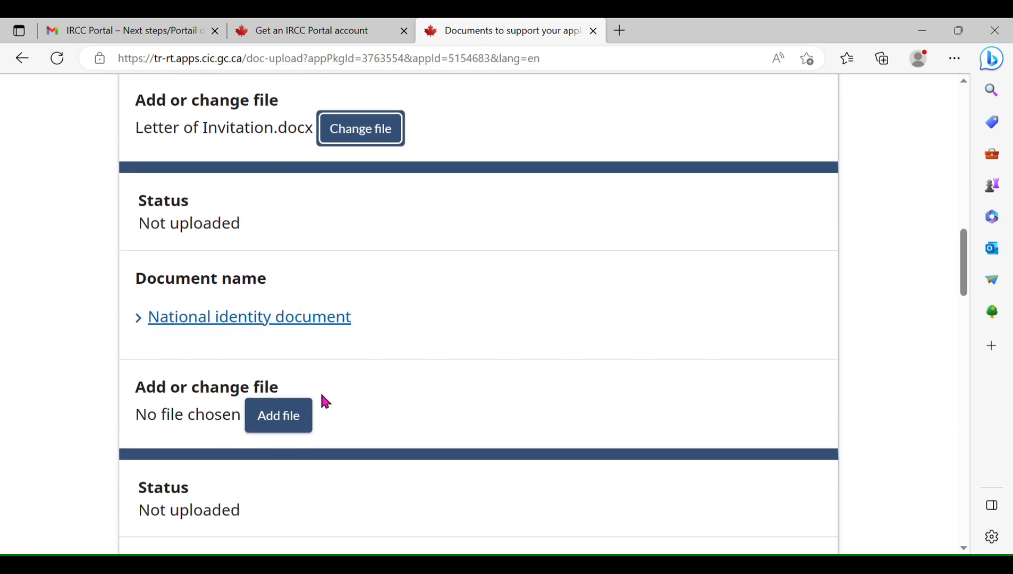
pyautogui.click(277, 415)
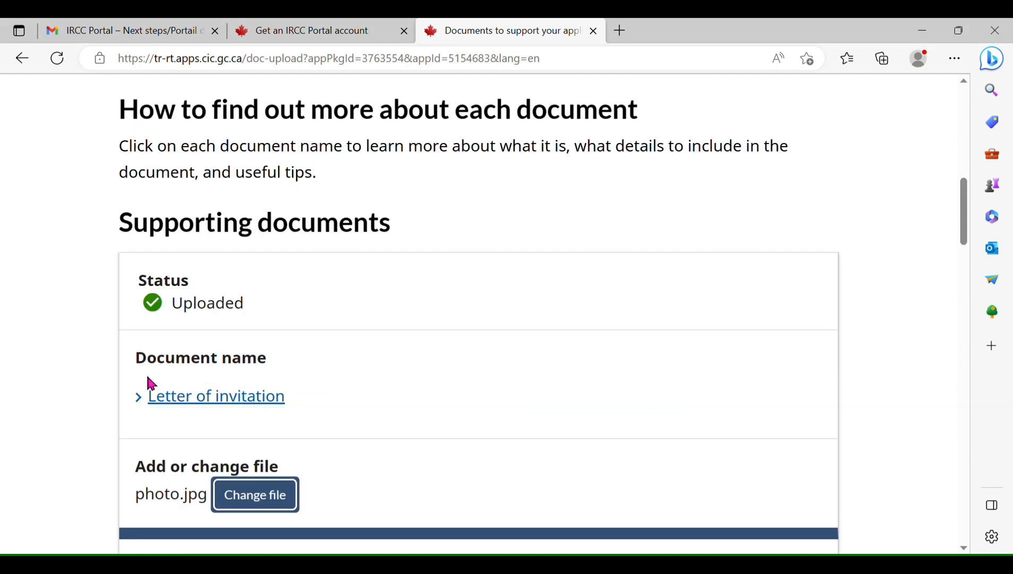
pyautogui.scroll(-2, 184, 343)
pyautogui.scroll(1, 212, 170)
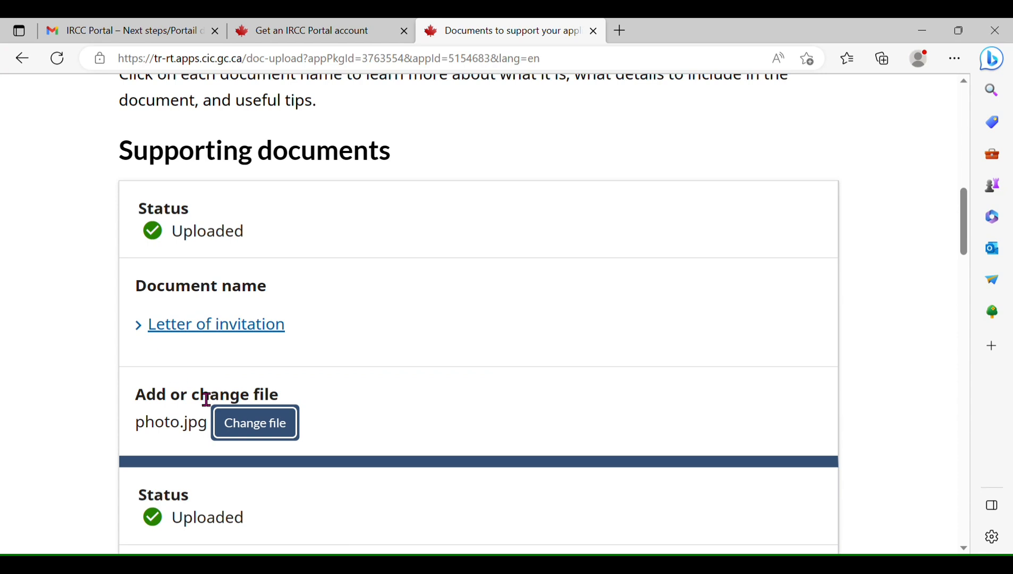
pyautogui.scroll(-3, 202, 395)
pyautogui.scroll(-1, 273, 416)
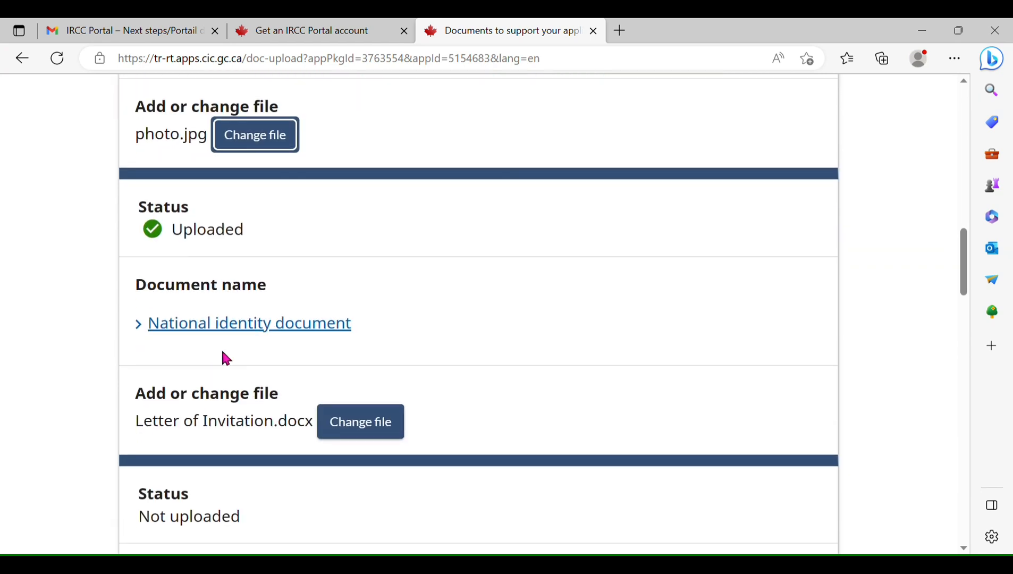
pyautogui.scroll(-3, 219, 342)
pyautogui.scroll(-1, 250, 373)
# - Upload the scanned PDF as the Passport/travel document
pyautogui.click(286, 327)
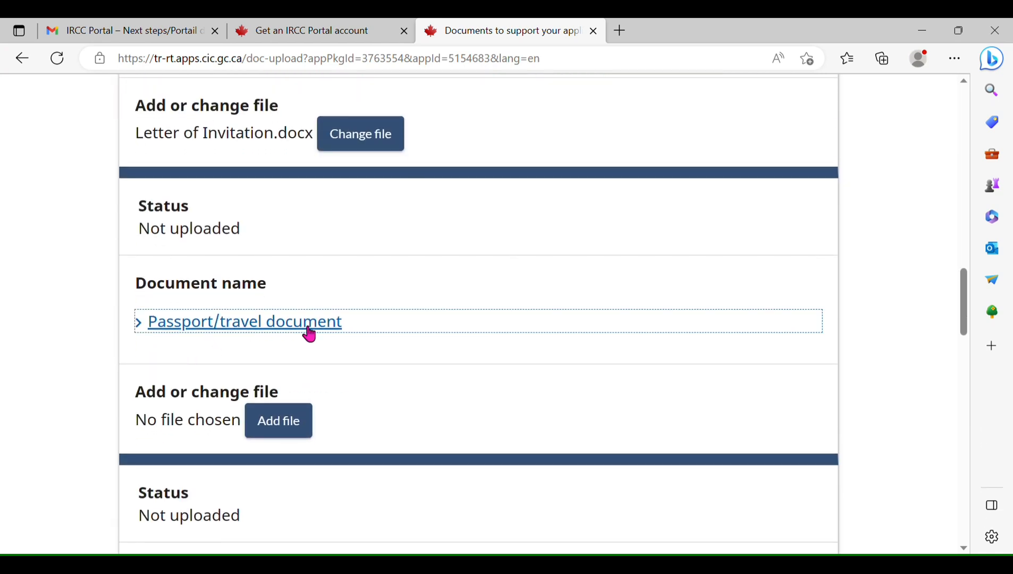
pyautogui.click(277, 422)
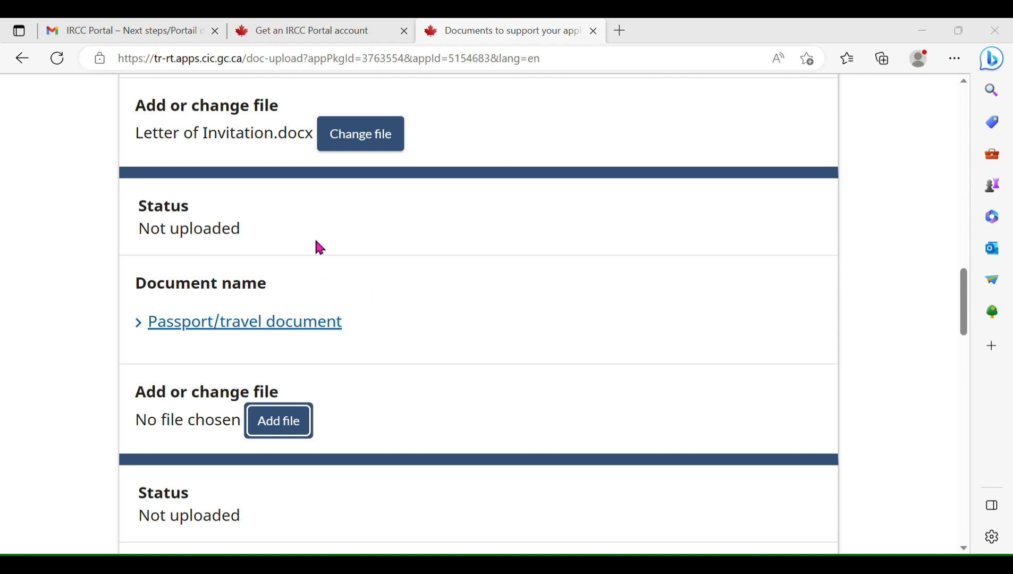
pyautogui.click(513, 461)
# - Attach a proof of funds file and review the uploaded document list
pyautogui.scroll(-5, 259, 339)
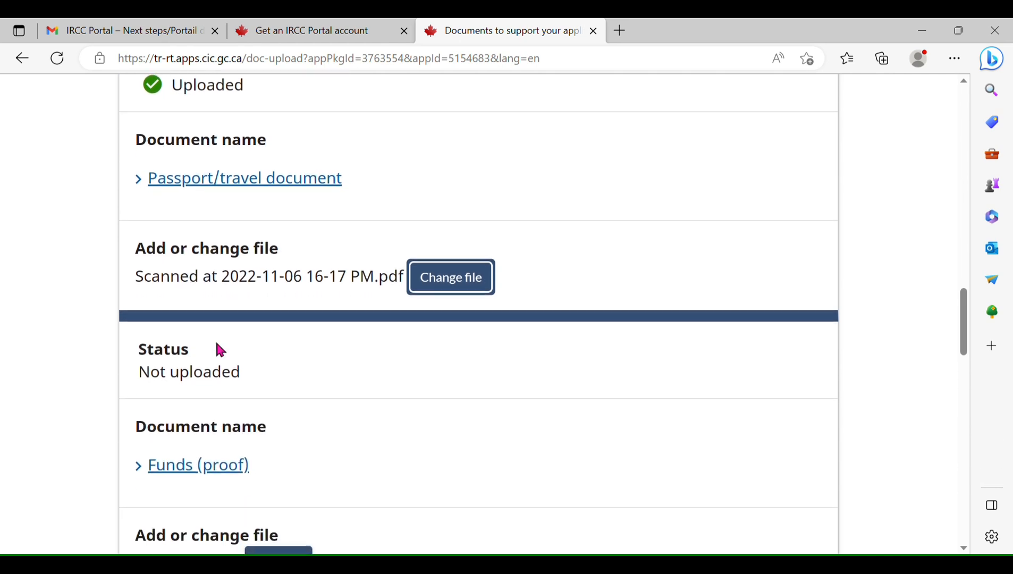
pyautogui.click(181, 331)
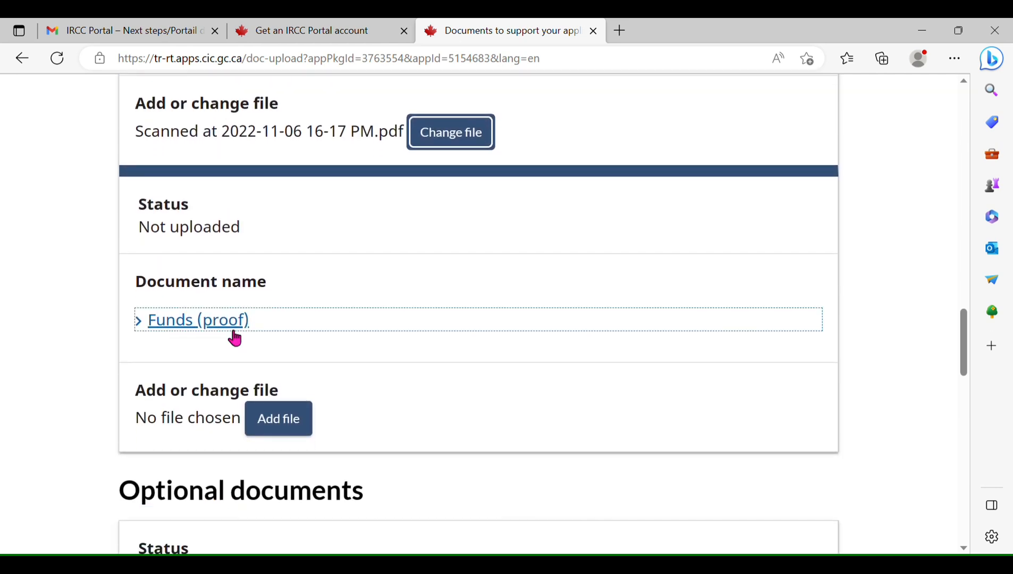
pyautogui.click(287, 426)
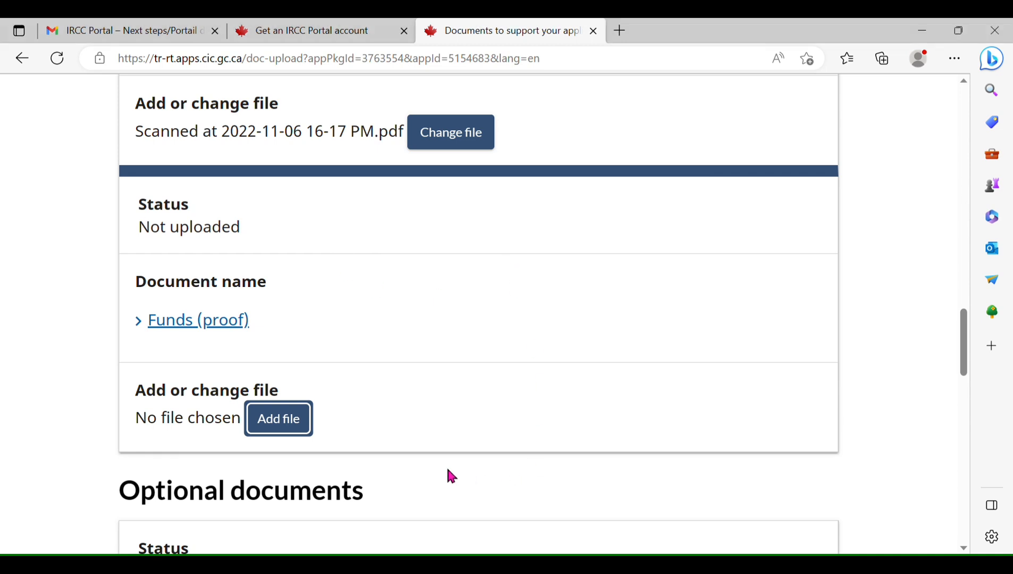
pyautogui.scroll(-5, 304, 320)
pyautogui.scroll(1, 314, 366)
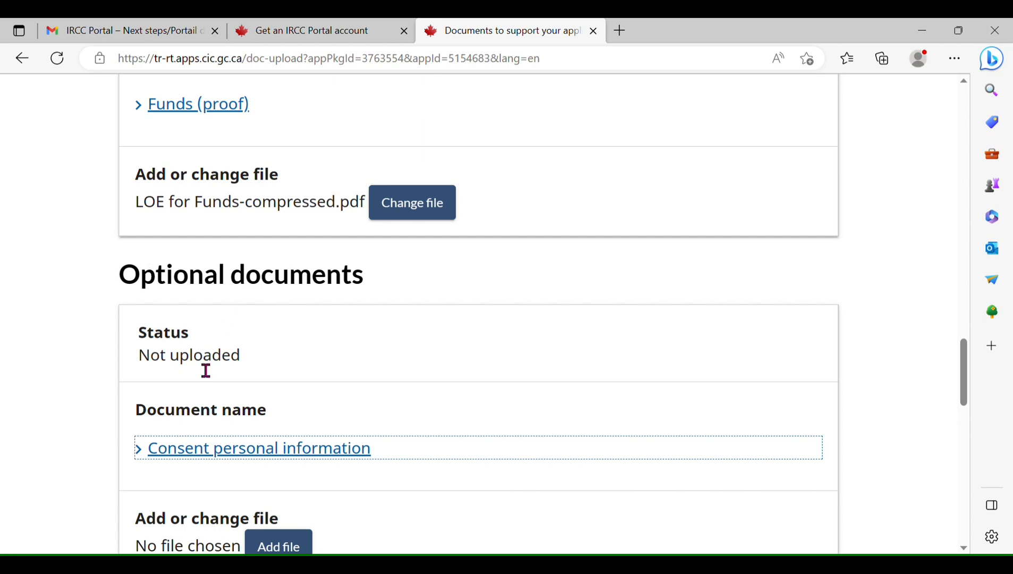
pyautogui.scroll(-3, 267, 371)
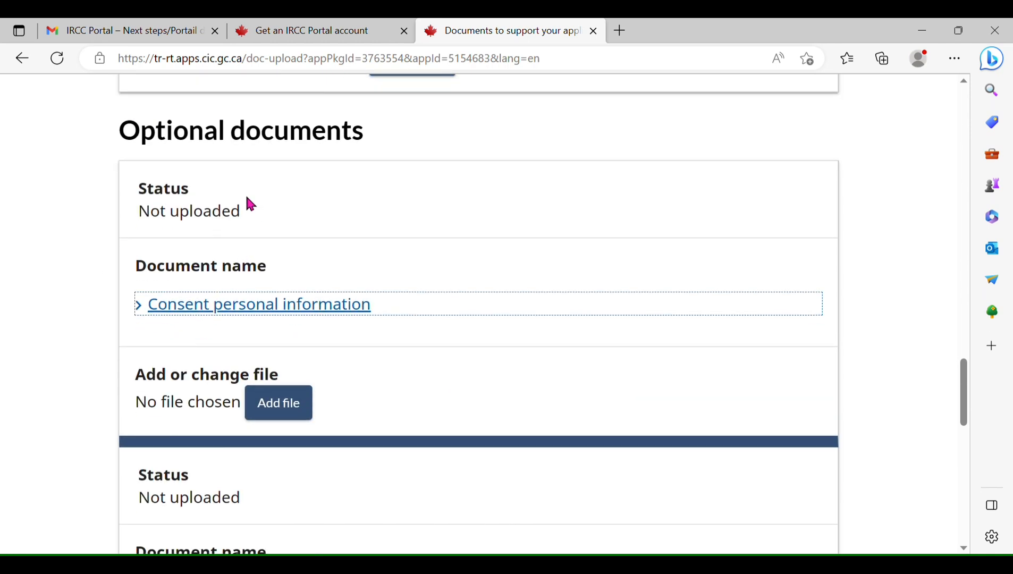
pyautogui.scroll(-4, 169, 369)
pyautogui.scroll(-6, 221, 355)
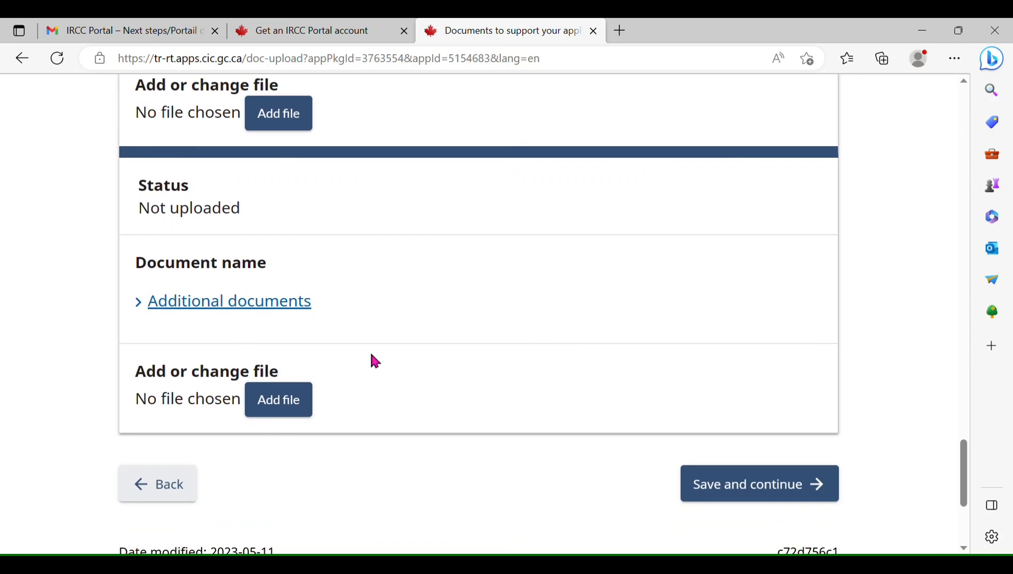
pyautogui.scroll(20, 311, 387)
pyautogui.scroll(-10, 314, 378)
pyautogui.scroll(-6, 402, 390)
# - Save the uploaded documents and answer Yes to future contact from CIC
pyautogui.click(731, 423)
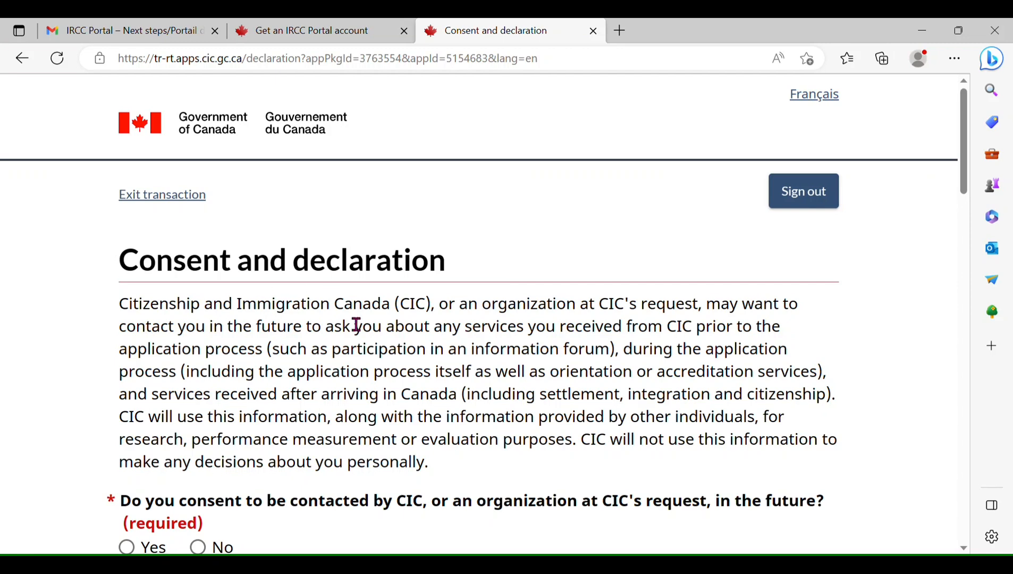
pyautogui.scroll(-3, 427, 396)
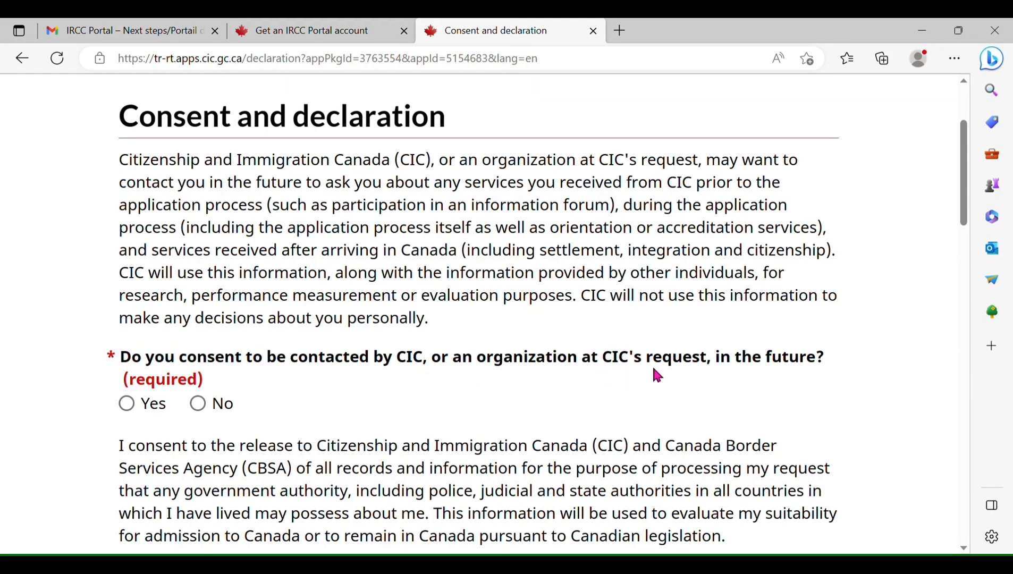
pyautogui.click(127, 403)
pyautogui.scroll(-4, 330, 461)
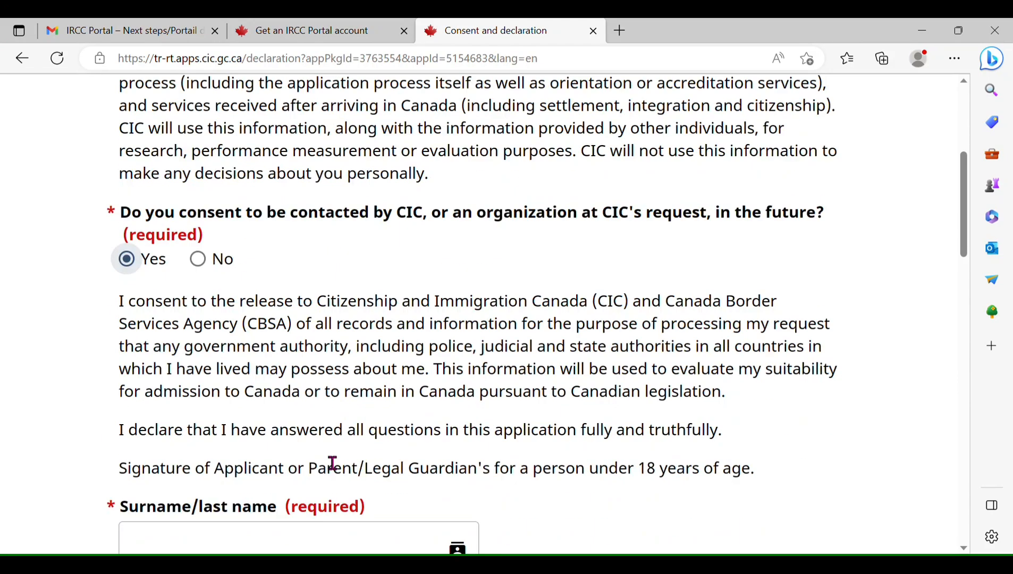
# - Sign the declaration with the applicant's surname, leaving the given name blank, and continue to fees
pyautogui.click(201, 483)
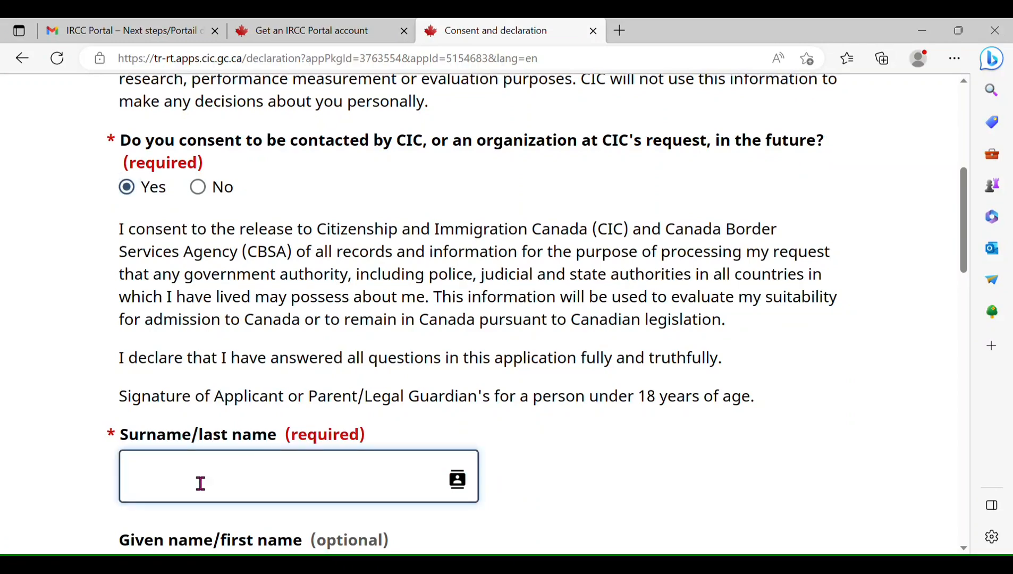
pyautogui.write('singh')
pyautogui.scroll(1, 73, 468)
pyautogui.click(62, 437)
pyautogui.scroll(-5, 61, 436)
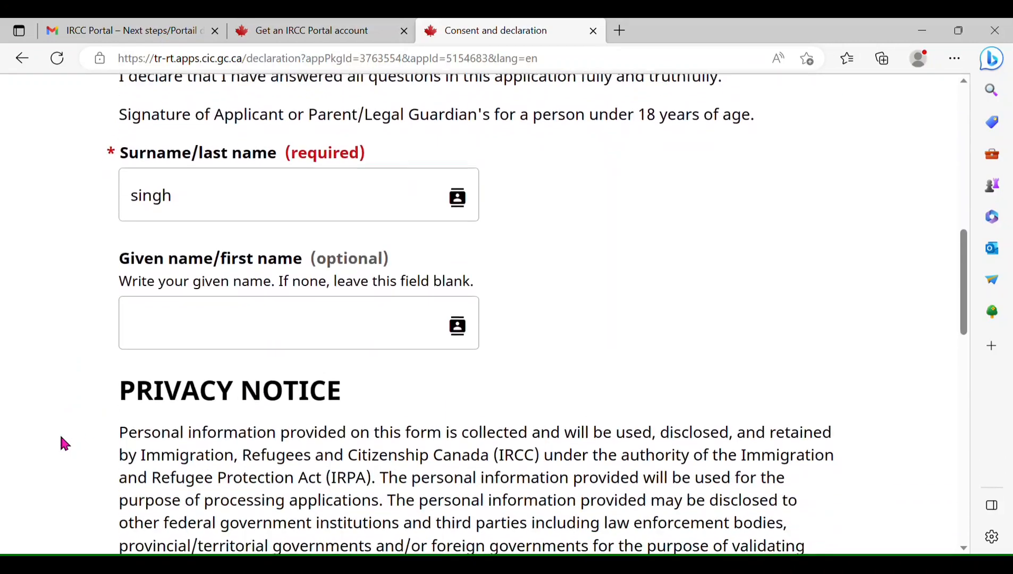
pyautogui.click(178, 326)
pyautogui.click(4, 398)
pyautogui.scroll(-15, 242, 309)
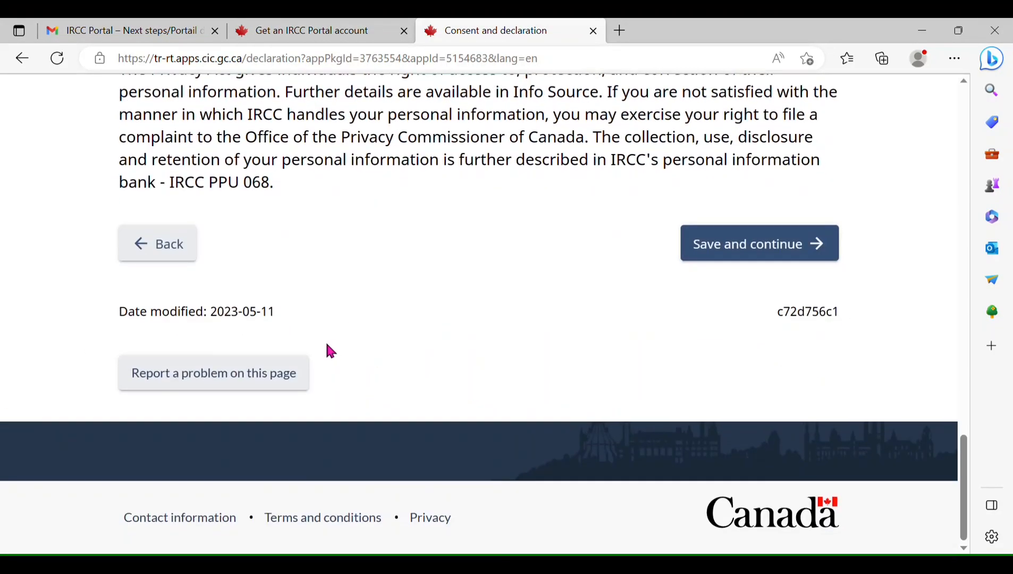
pyautogui.click(731, 249)
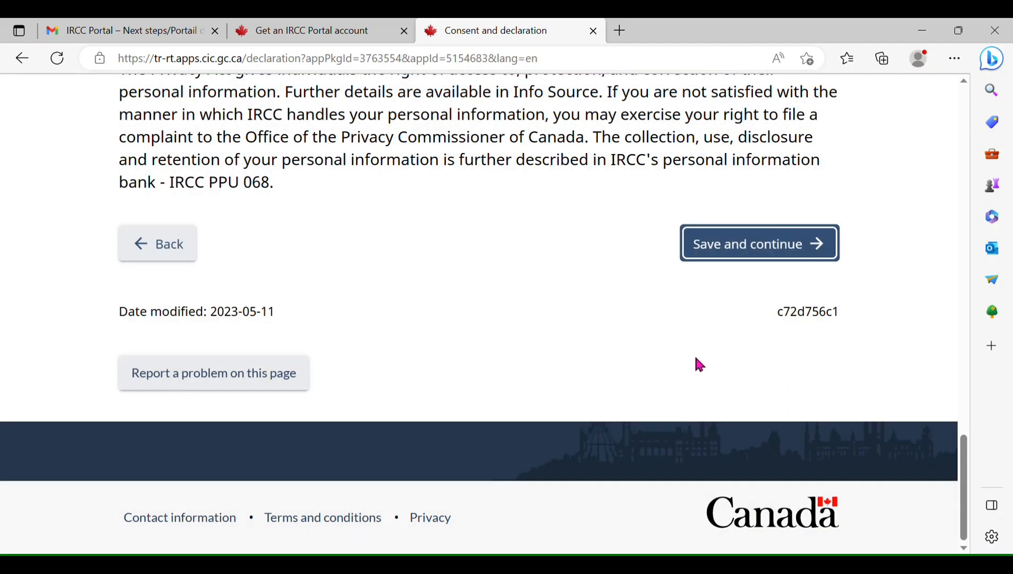
# - Check the CAN$100 visa and CAN$85 biometrics fees (CAN$185 total), then proceed to checkout
pyautogui.scroll(-4, 202, 452)
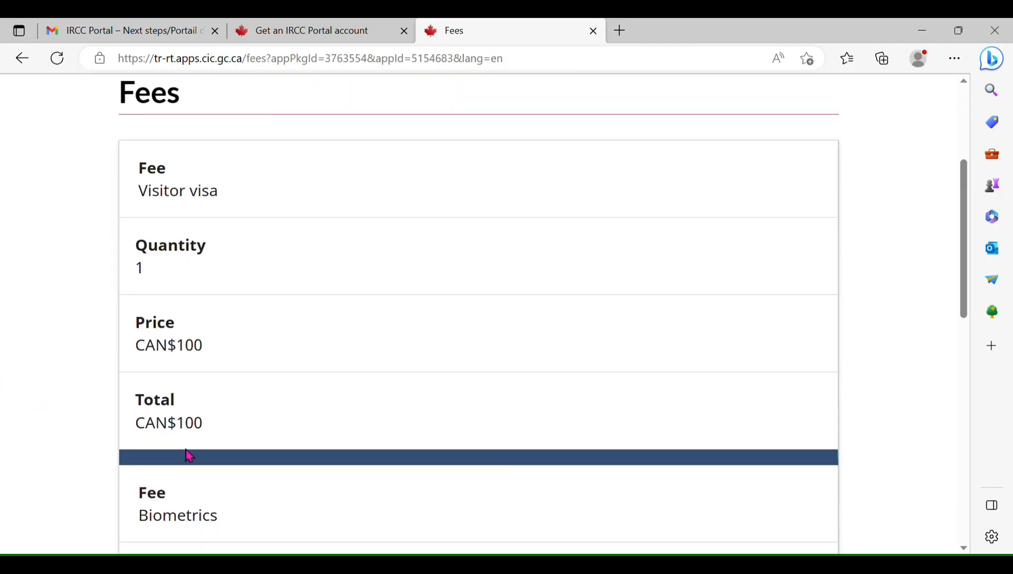
pyautogui.scroll(3, 299, 303)
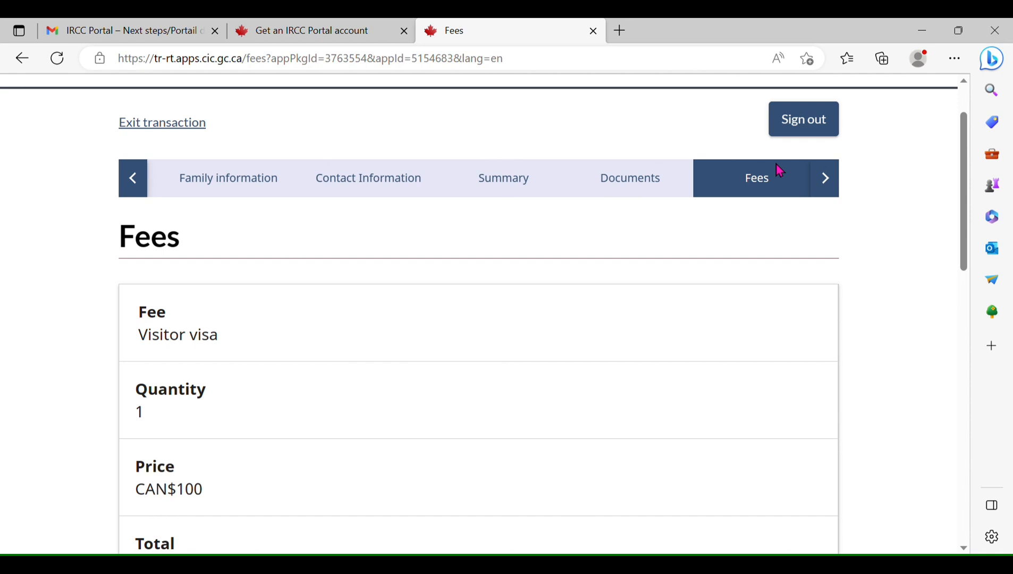
pyautogui.scroll(-3, 172, 273)
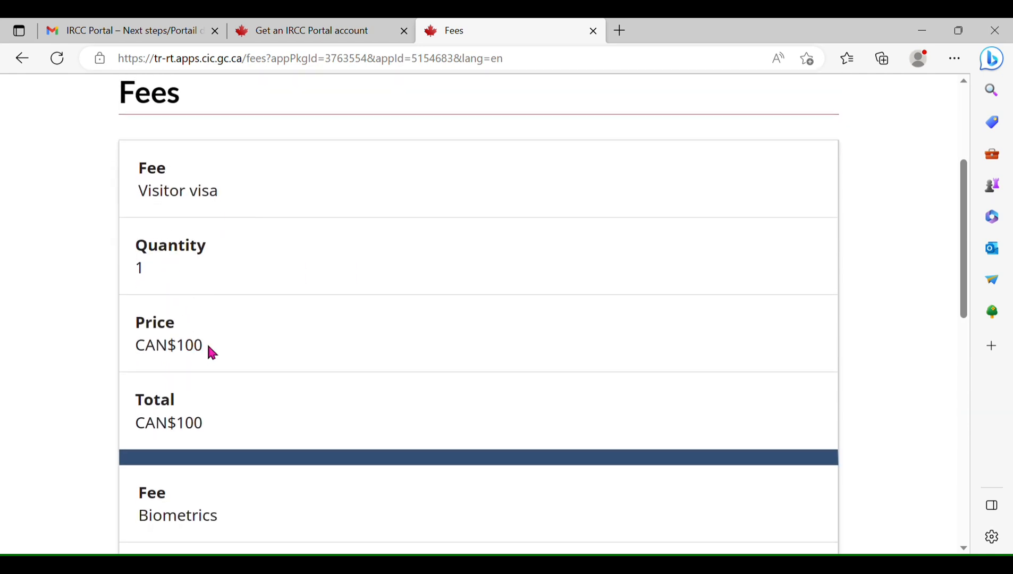
pyautogui.scroll(-1, 230, 395)
pyautogui.scroll(-6, 232, 395)
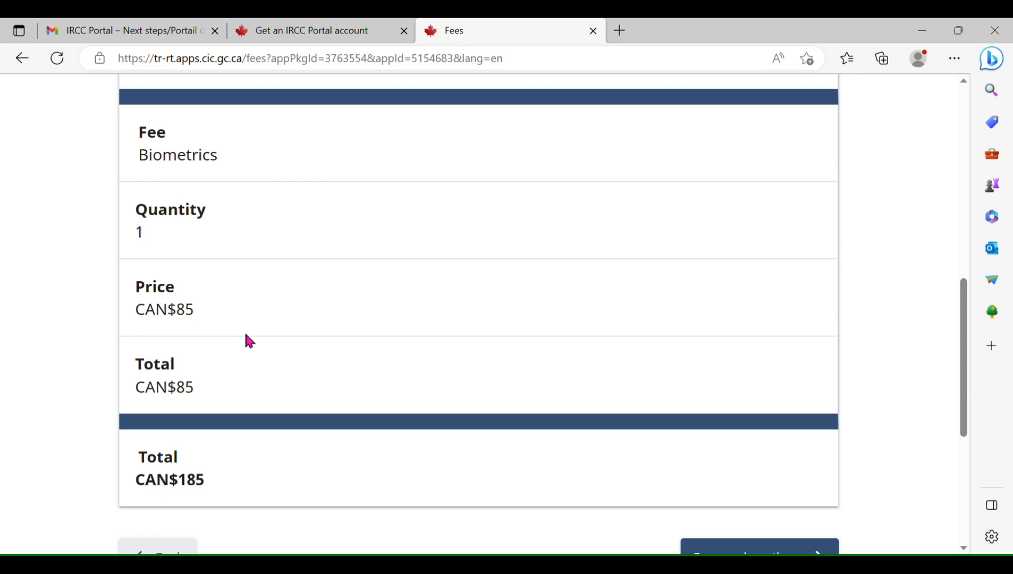
pyautogui.scroll(7, 247, 373)
pyautogui.scroll(-5, 205, 290)
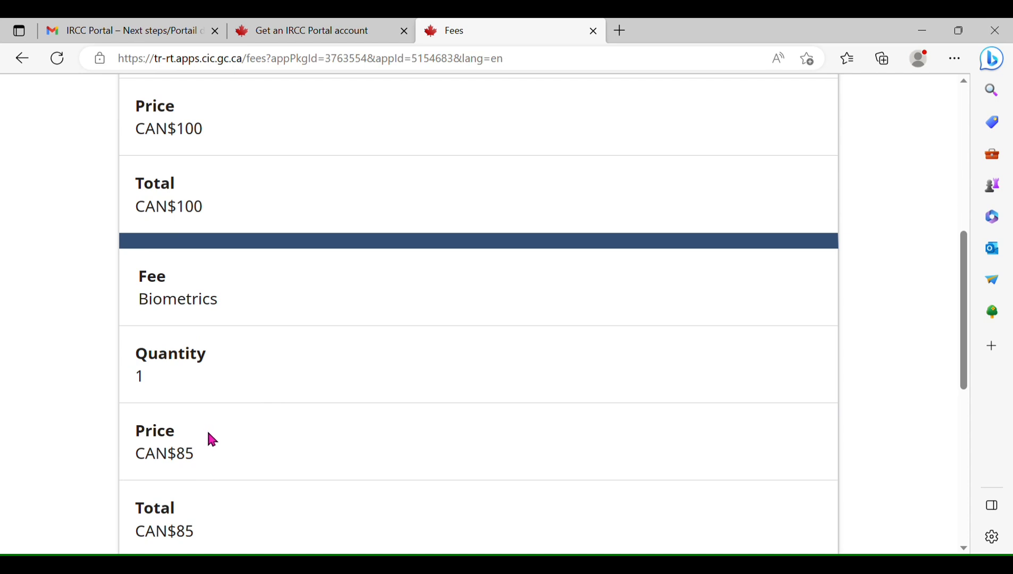
pyautogui.scroll(-8, 208, 438)
pyautogui.click(760, 267)
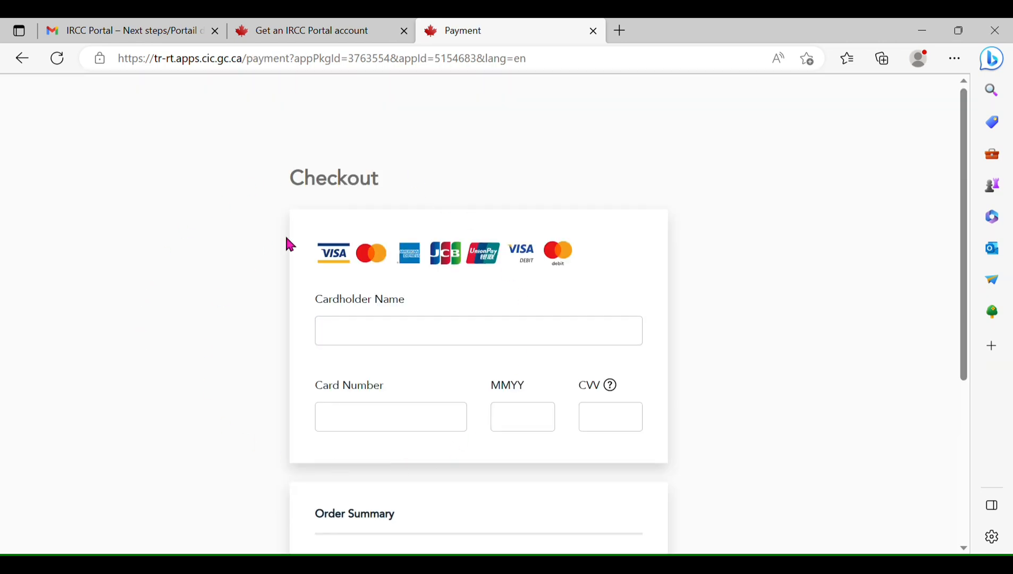
pyautogui.scroll(-1, 319, 298)
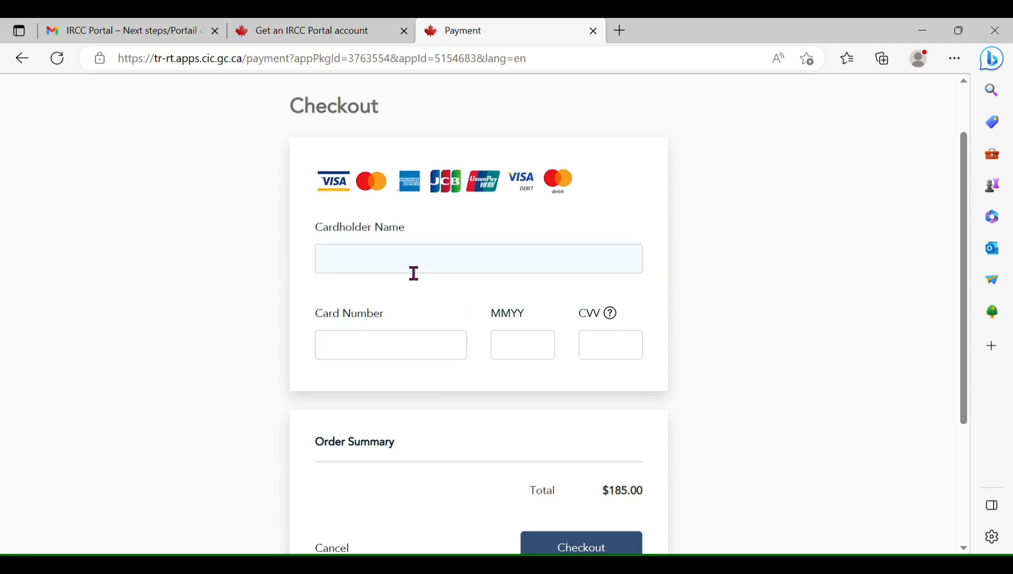